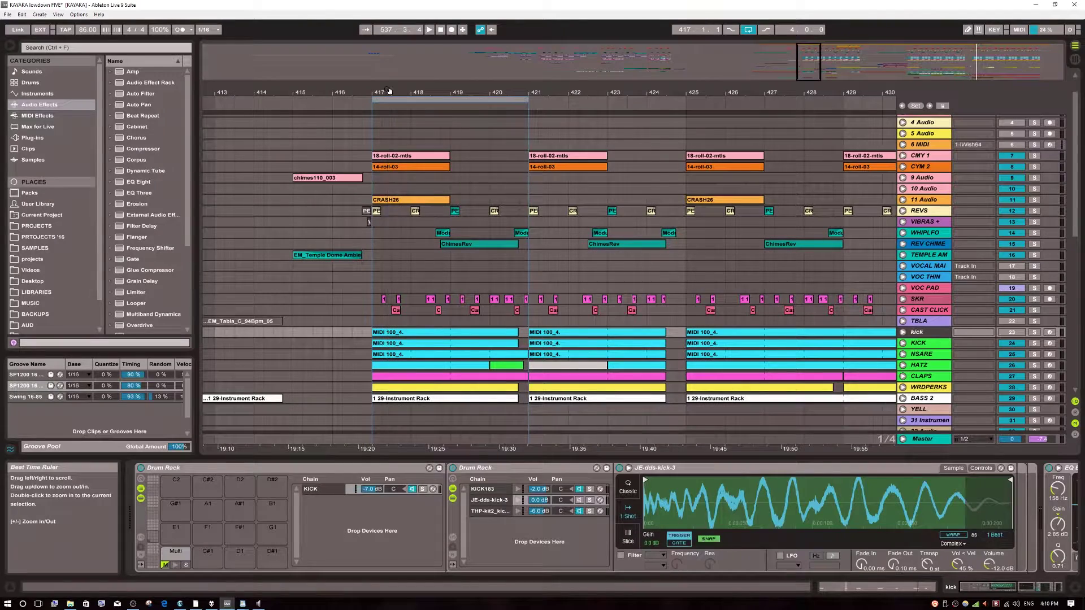
pyautogui.moveTo(388, 91); pyautogui.dragTo(399, 93)
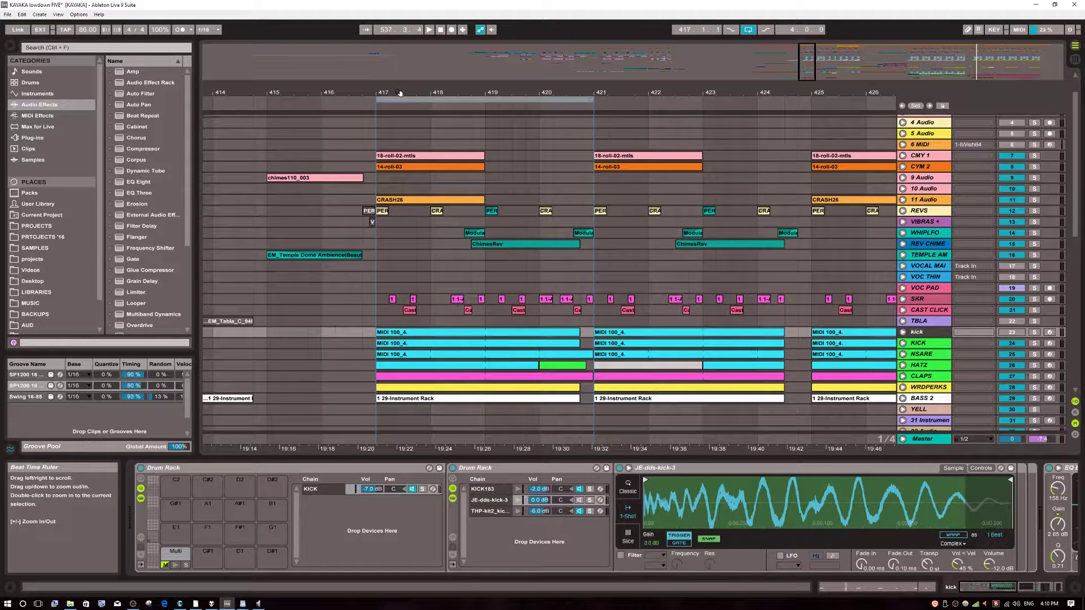
pyautogui.moveTo(400, 93); pyautogui.dragTo(399, 97)
pyautogui.scroll(3, 460, 212)
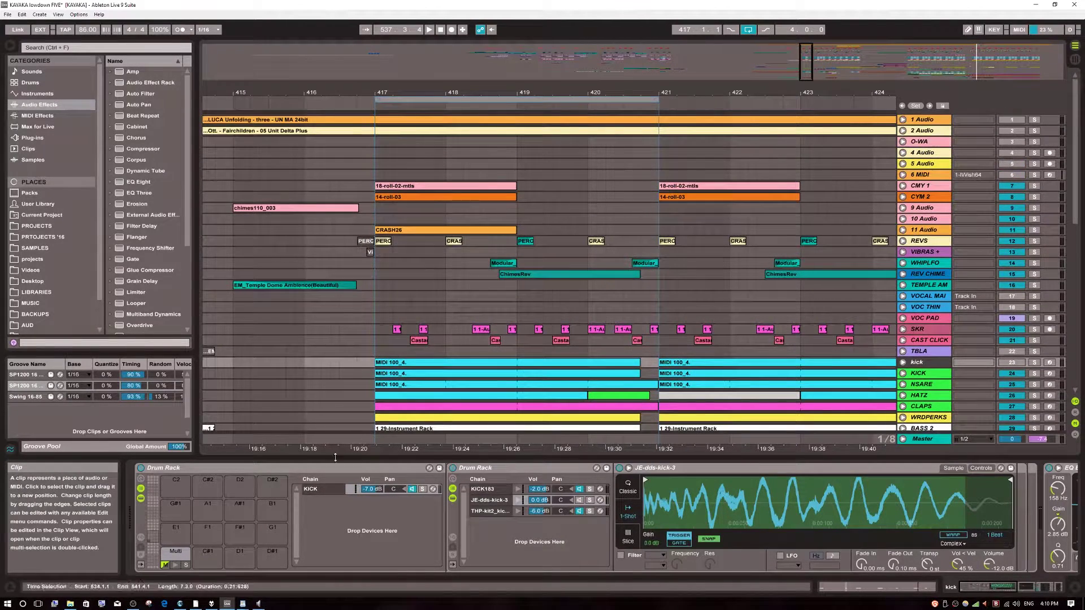
pyautogui.moveTo(243, 603)
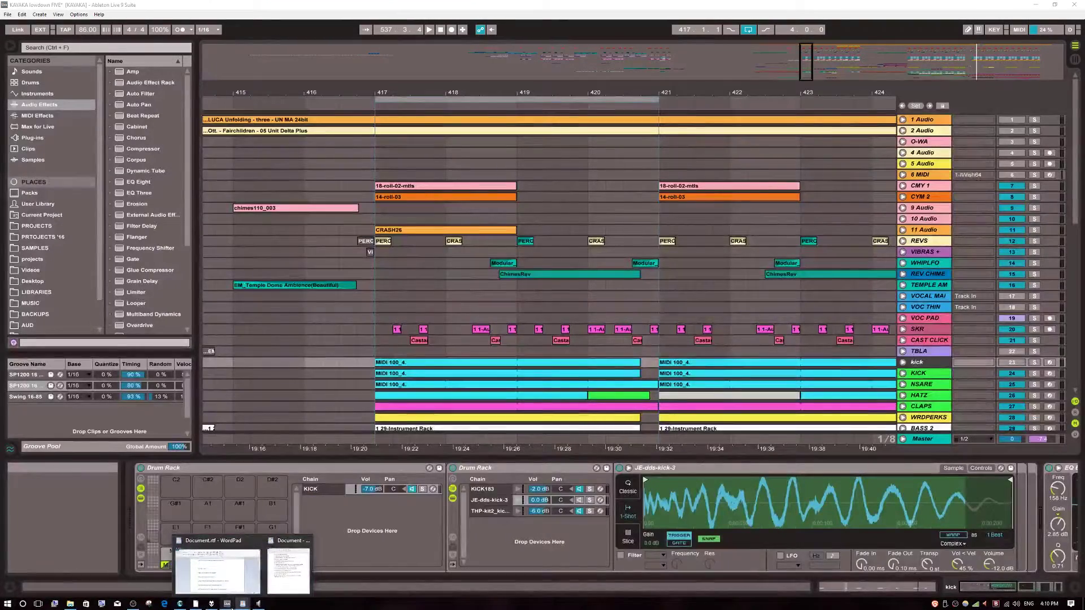
pyautogui.scroll(-3, 427, 245)
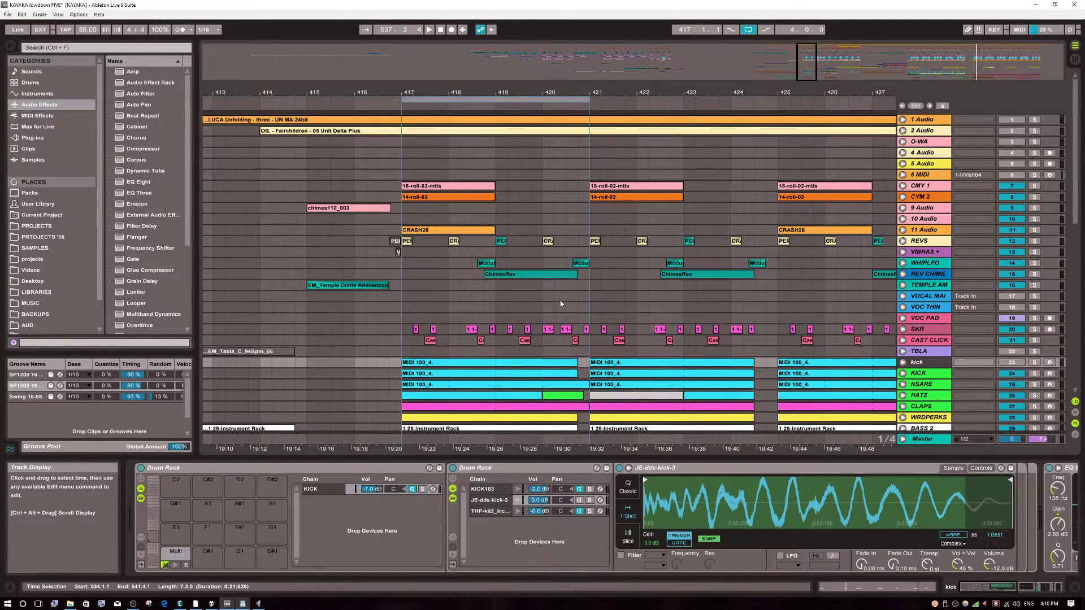
pyautogui.scroll(-5, 542, 294)
pyautogui.scroll(5, 560, 304)
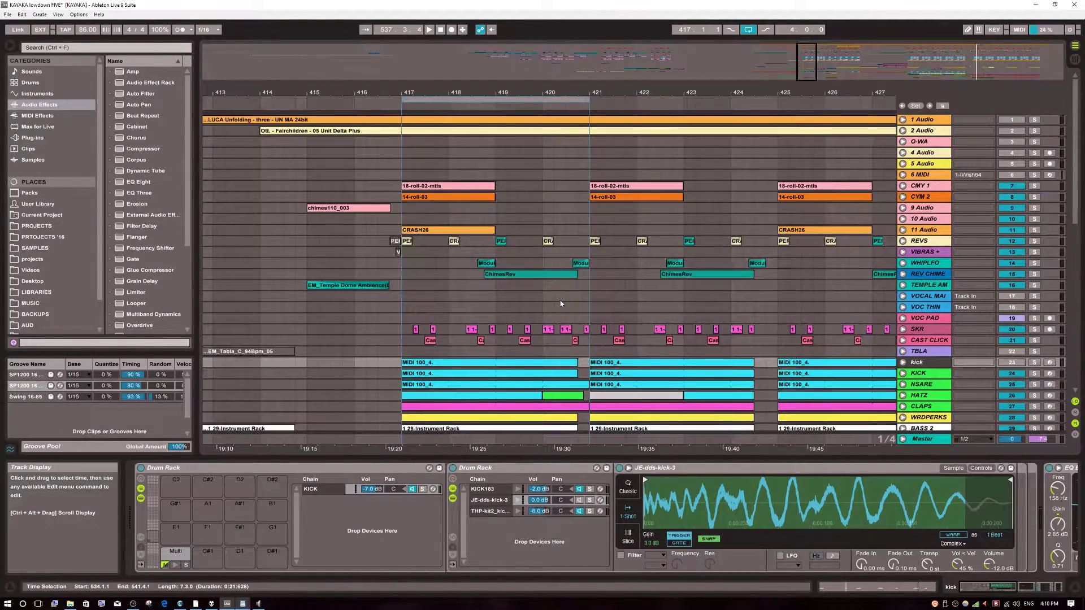
pyautogui.scroll(-4, 560, 303)
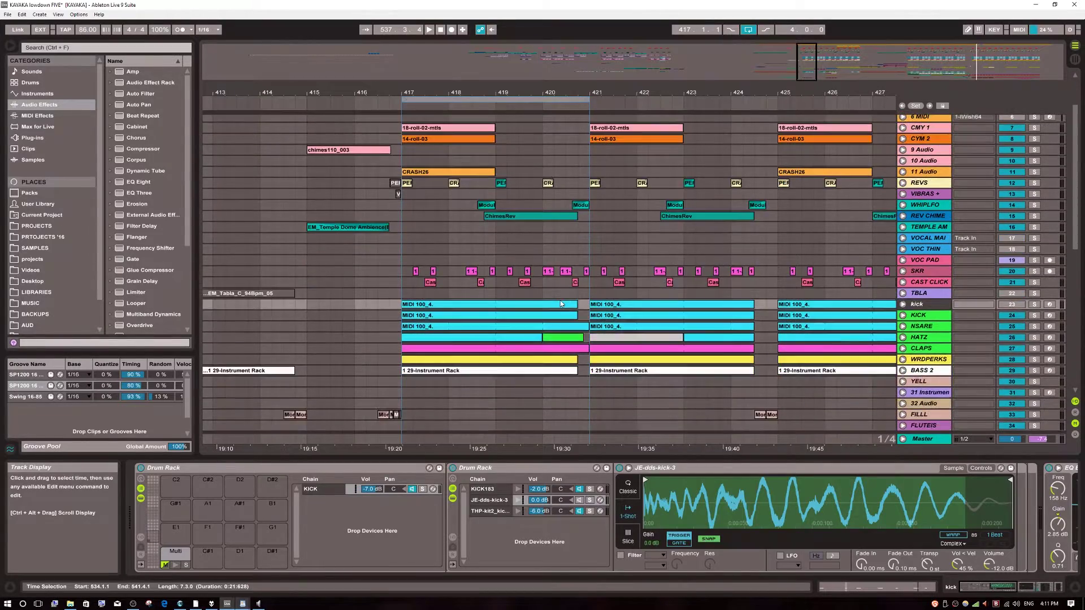
# Step: Start playback from the first EM_Temple Dome Ambience clip on the TEMPLE AM track at bar 383
pyautogui.click(538, 94)
pyautogui.moveTo(537, 94); pyautogui.dragTo(537, 79)
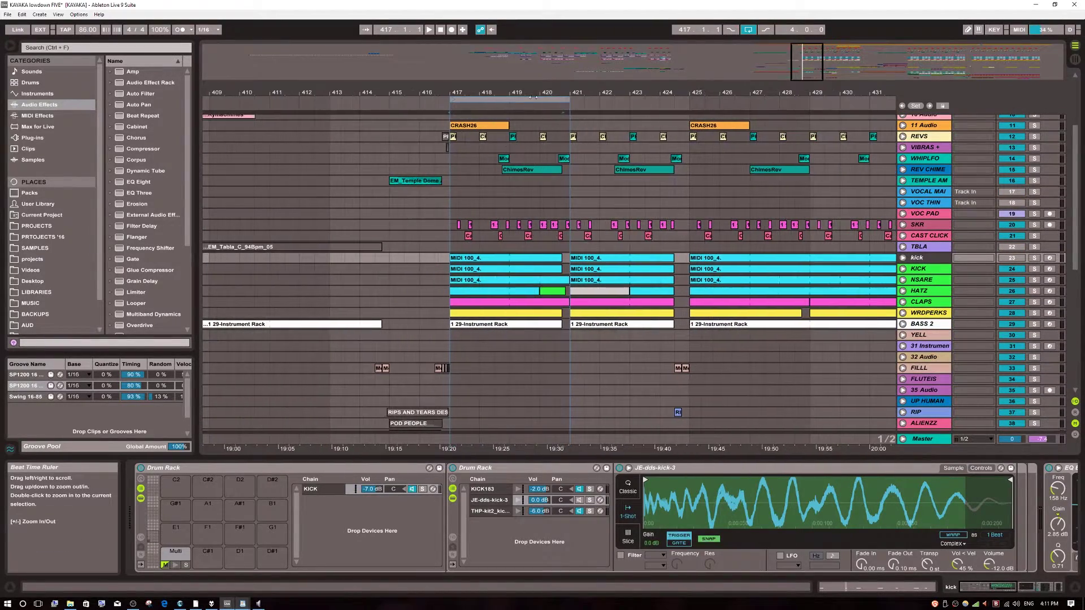
pyautogui.scroll(-1, 364, 117)
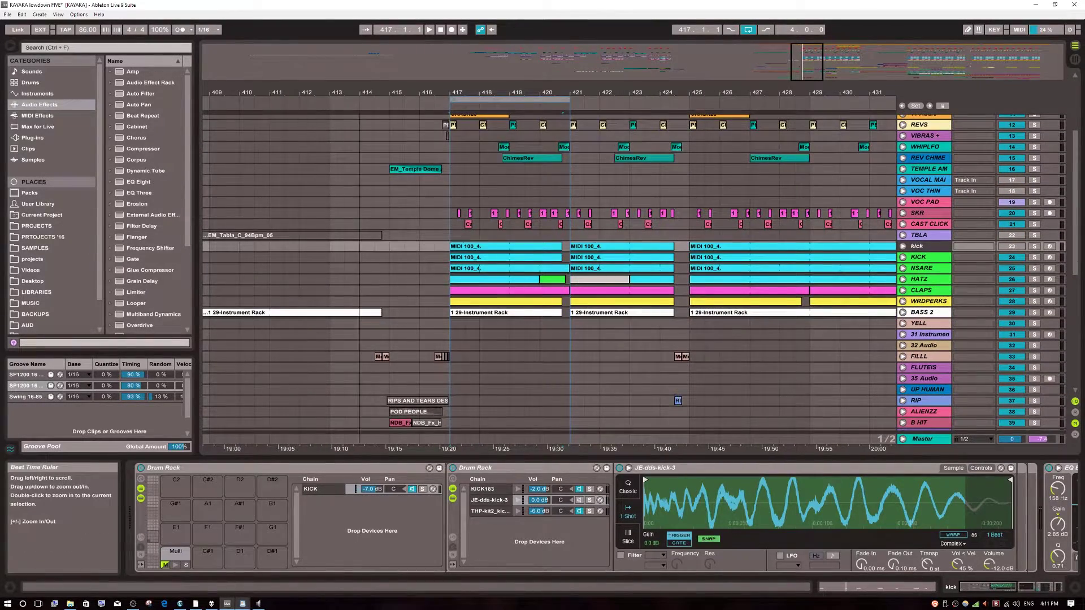
pyautogui.hscroll(-3, 404, 287)
pyautogui.scroll(4, 406, 289)
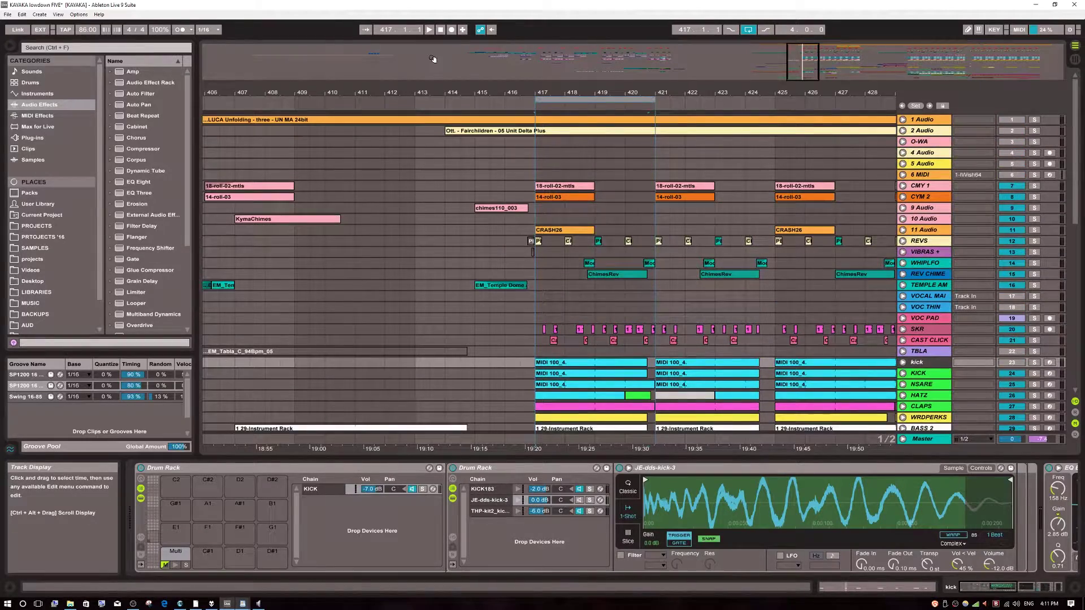
pyautogui.moveTo(436, 94); pyautogui.dragTo(481, 51)
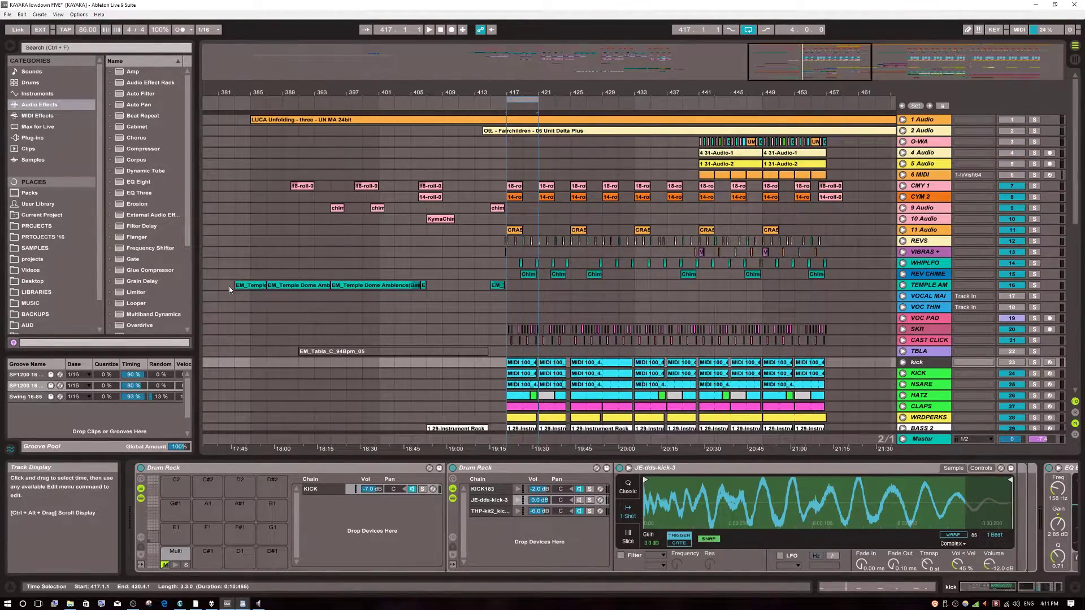
pyautogui.click(242, 287)
pyautogui.press('space')
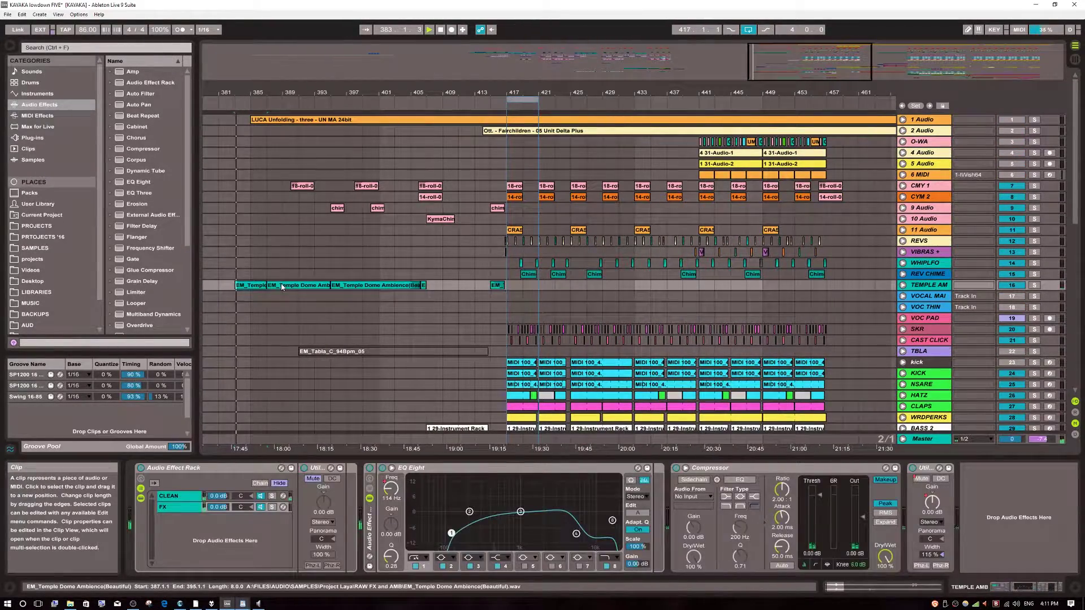
# Step: Unfold the VEENAH track, examine its Grain Delay dry/wet automation and effect devices, and fold the track again
pyautogui.scroll(-4, 482, 272)
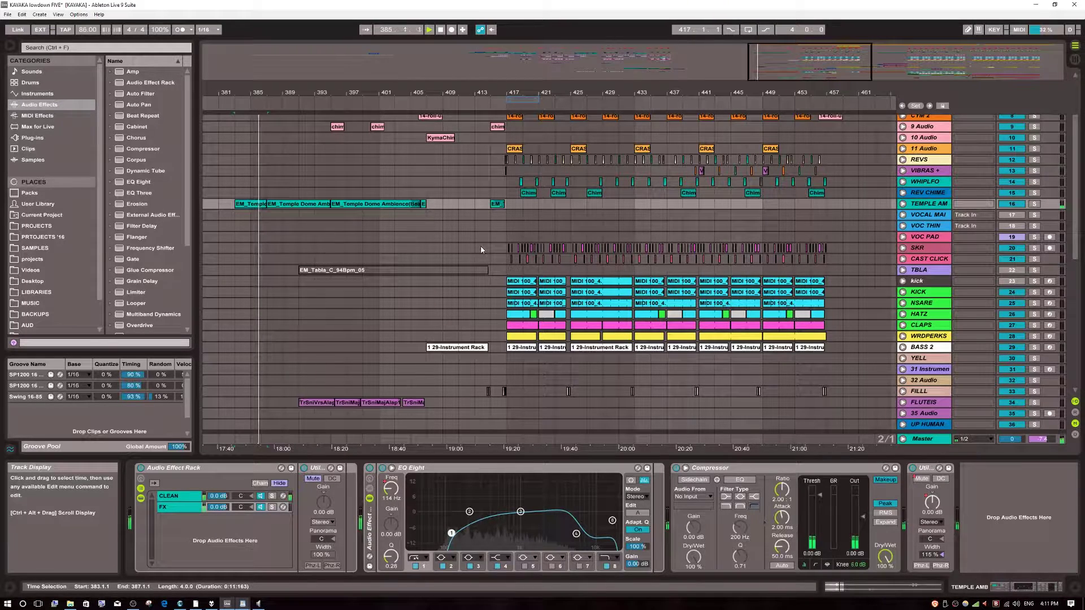
pyautogui.scroll(-5, 480, 249)
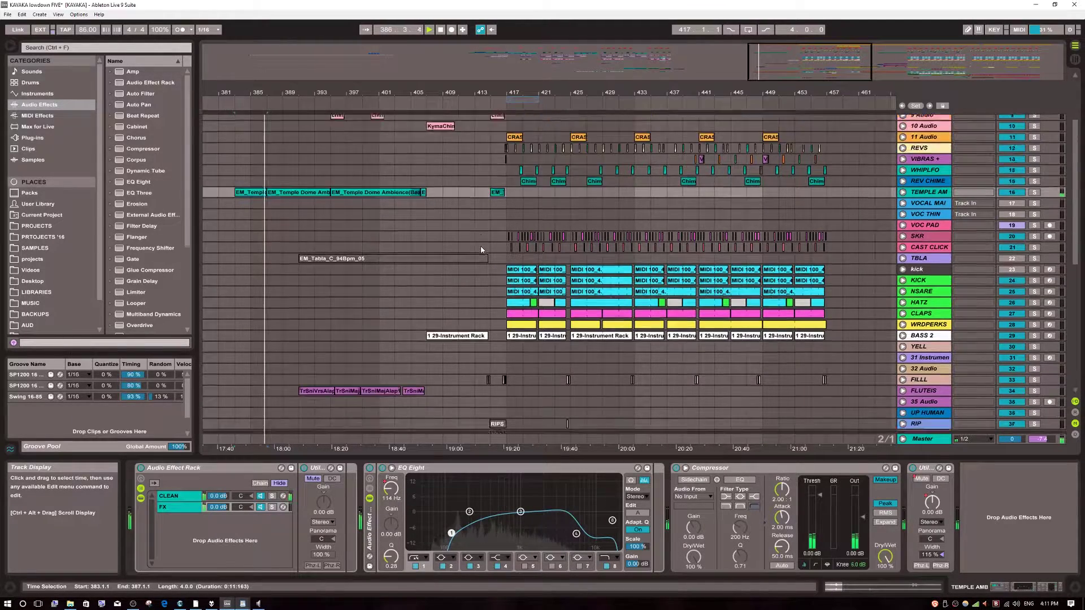
pyautogui.scroll(-5, 481, 249)
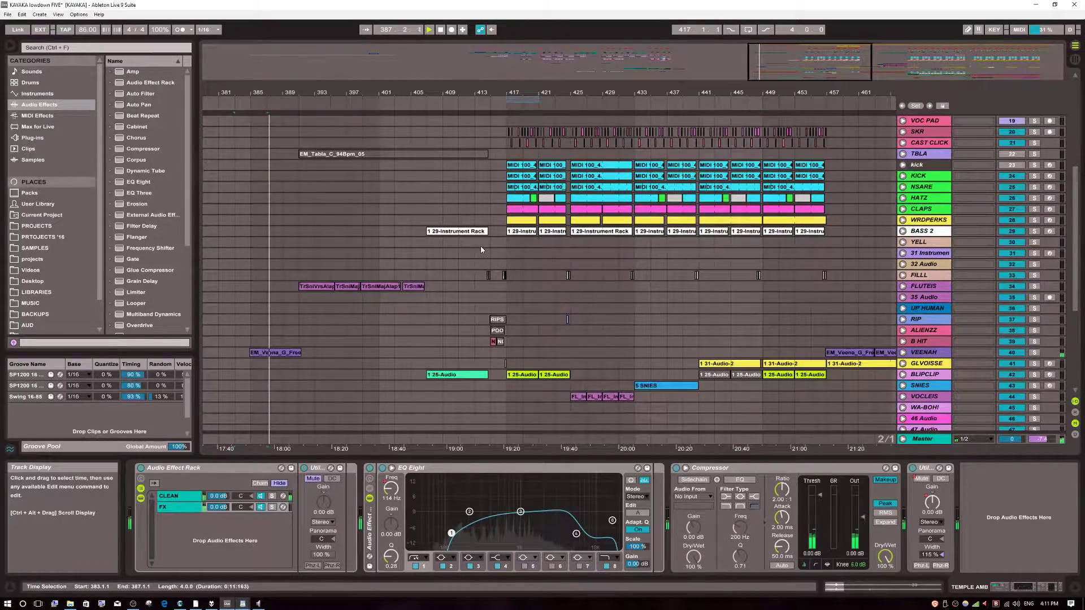
pyautogui.click(316, 353)
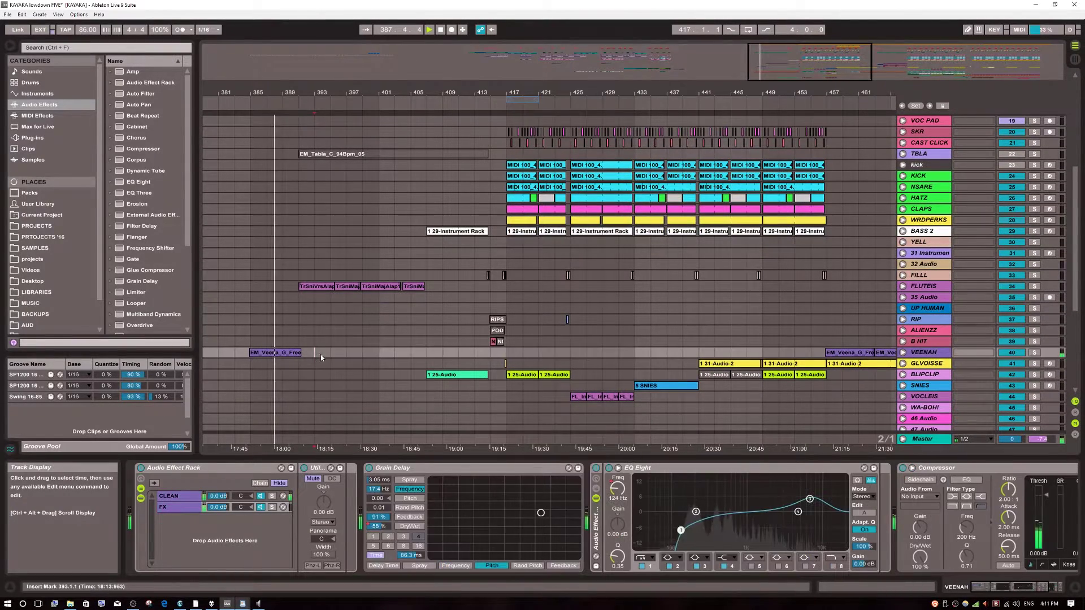
pyautogui.click(903, 352)
pyautogui.scroll(-10, 568, 303)
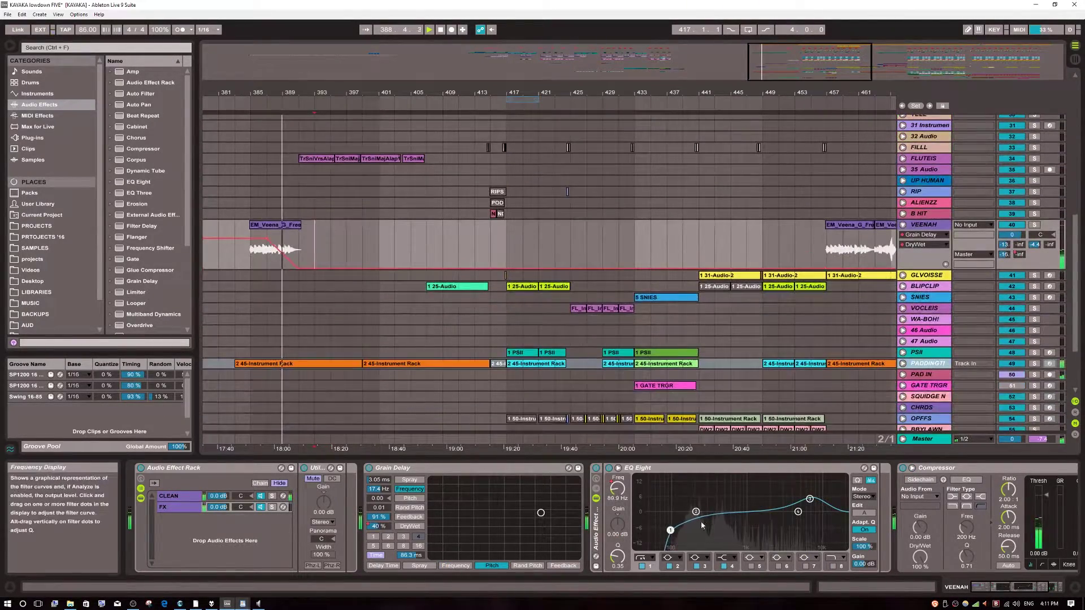
pyautogui.moveTo(757, 513); pyautogui.dragTo(590, 514)
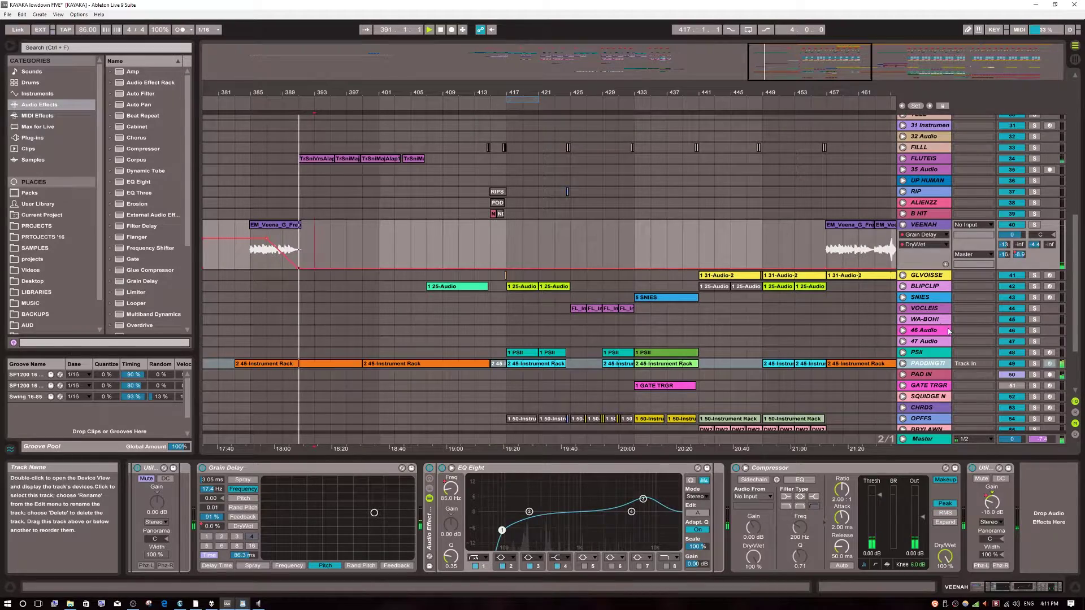
pyautogui.click(902, 224)
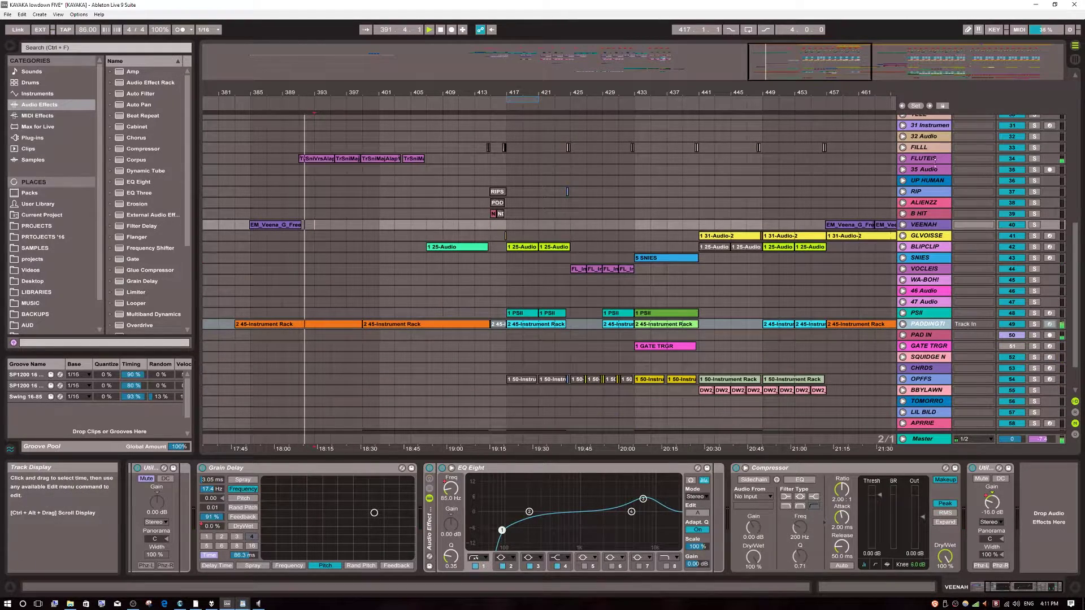
# Step: Unfold the FLUTEIS track and display the Macro 1 automation of its Audio Effect Rack
pyautogui.click(902, 158)
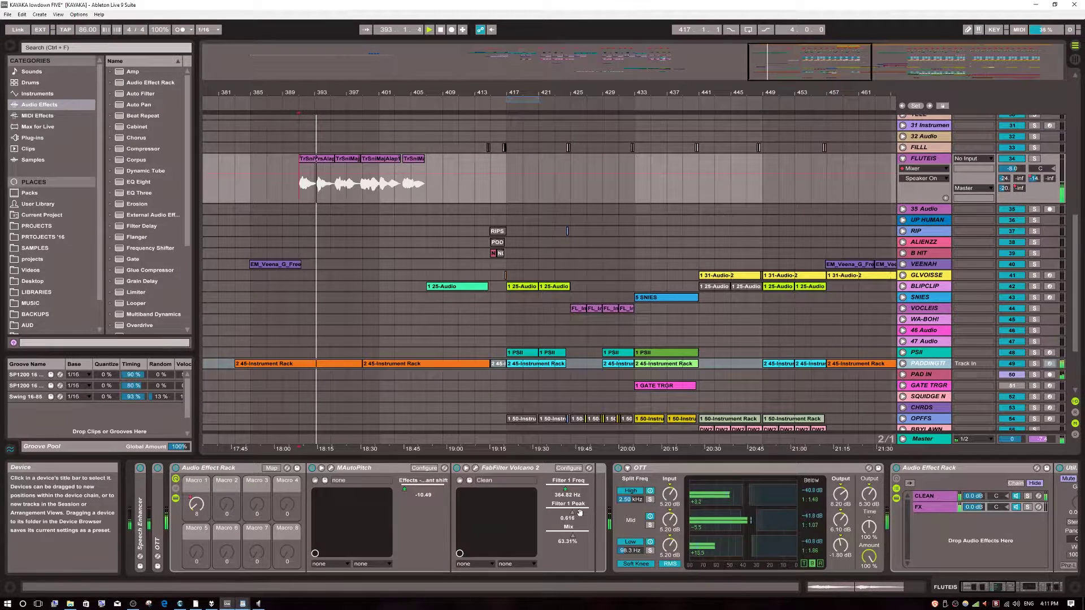
pyautogui.click(421, 494)
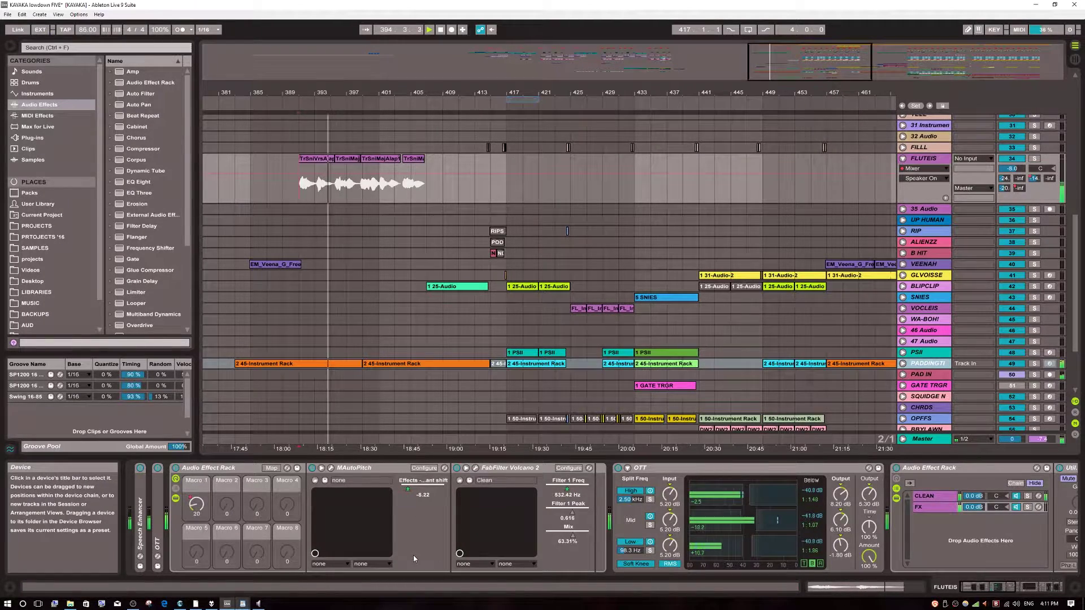
pyautogui.click(196, 506)
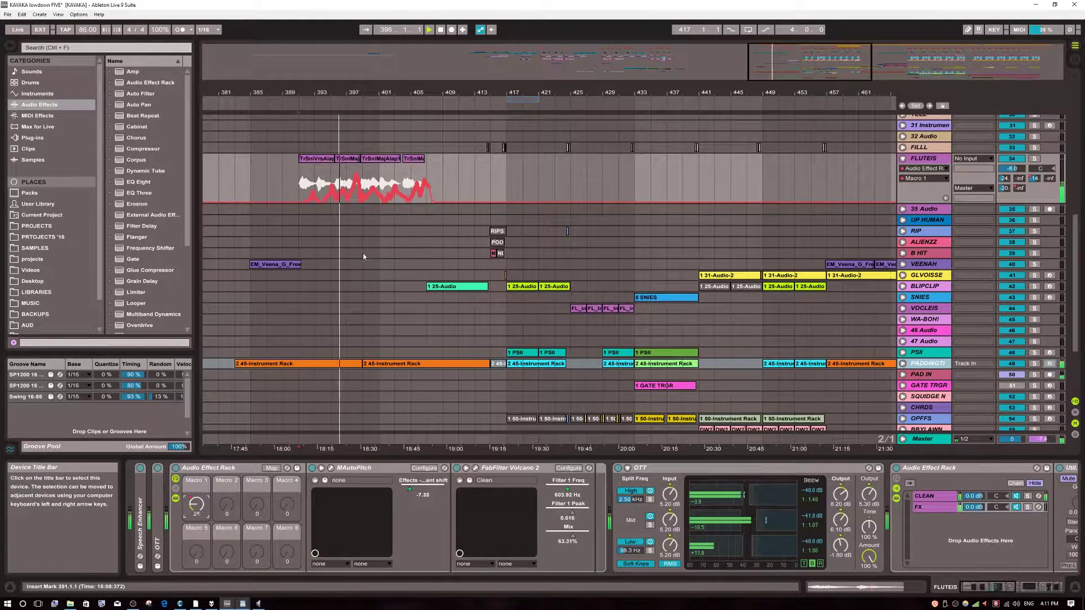
# Step: Examine the rest of the FLUTEIS effect chain, including OTT, the rack's FX chain, EQ Eight and Compressor
pyautogui.scroll(-6, 521, 534)
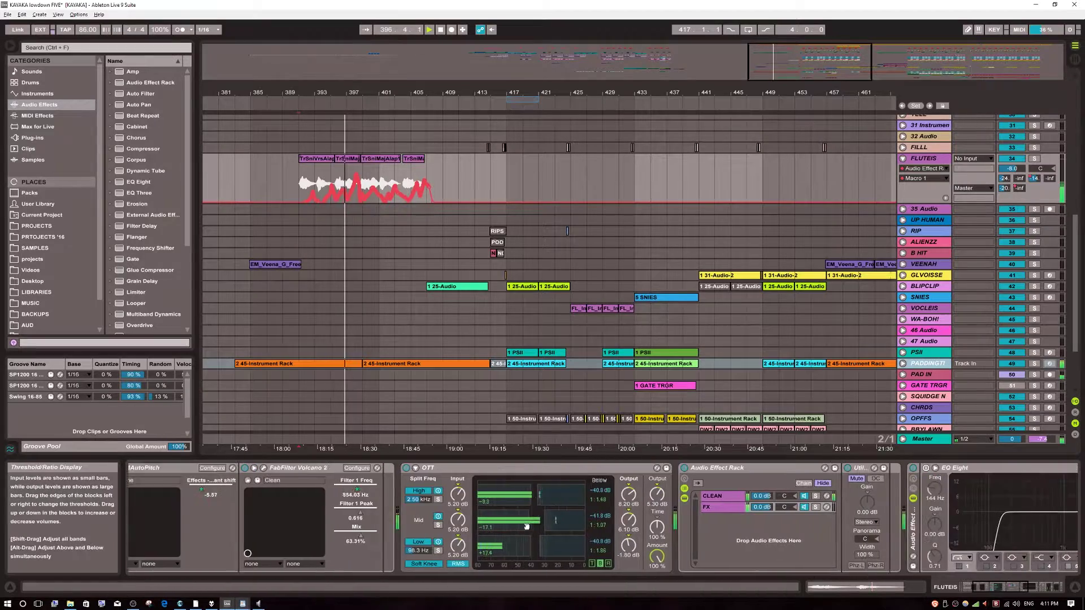
pyautogui.scroll(-3, 522, 534)
pyautogui.click(458, 509)
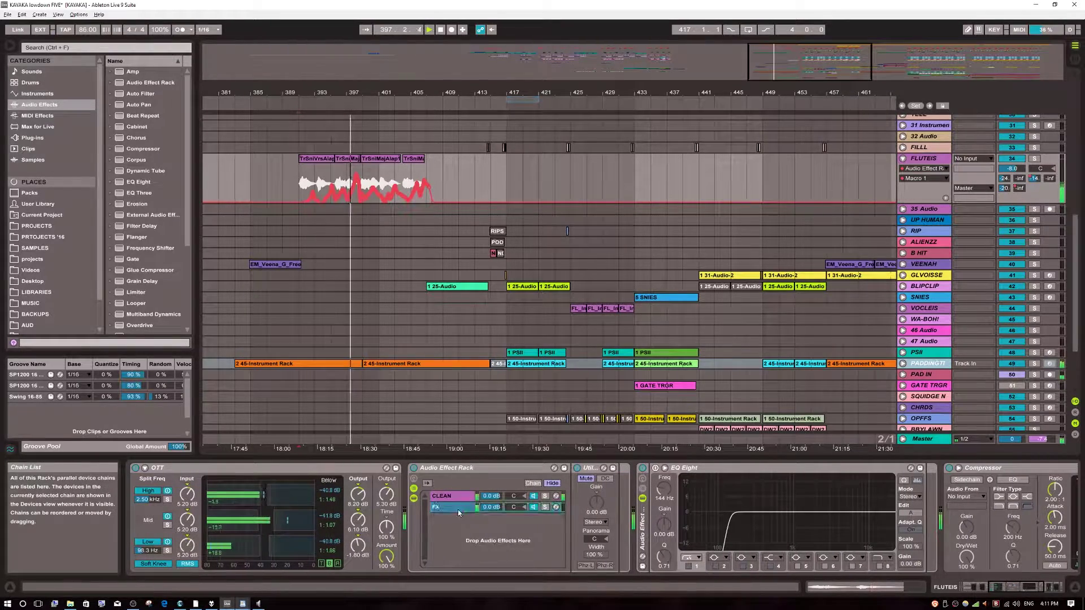
pyautogui.scroll(-5, 619, 516)
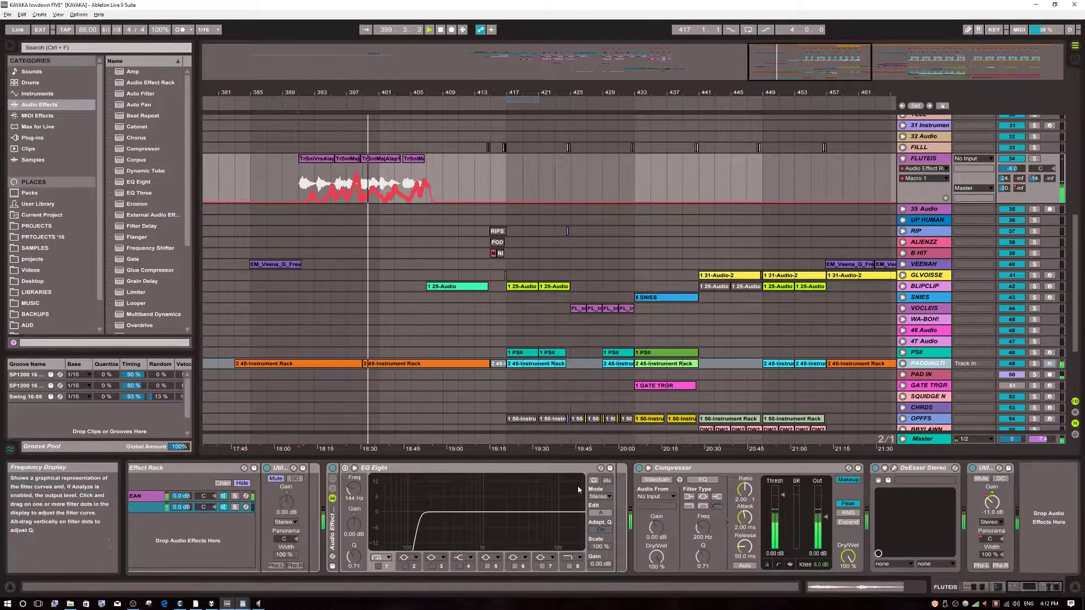
pyautogui.scroll(4, 421, 517)
# Step: Unfold the WYNDERRR track, bring up its devices and display the rack's Frequency macro automation
pyautogui.scroll(-7, 558, 250)
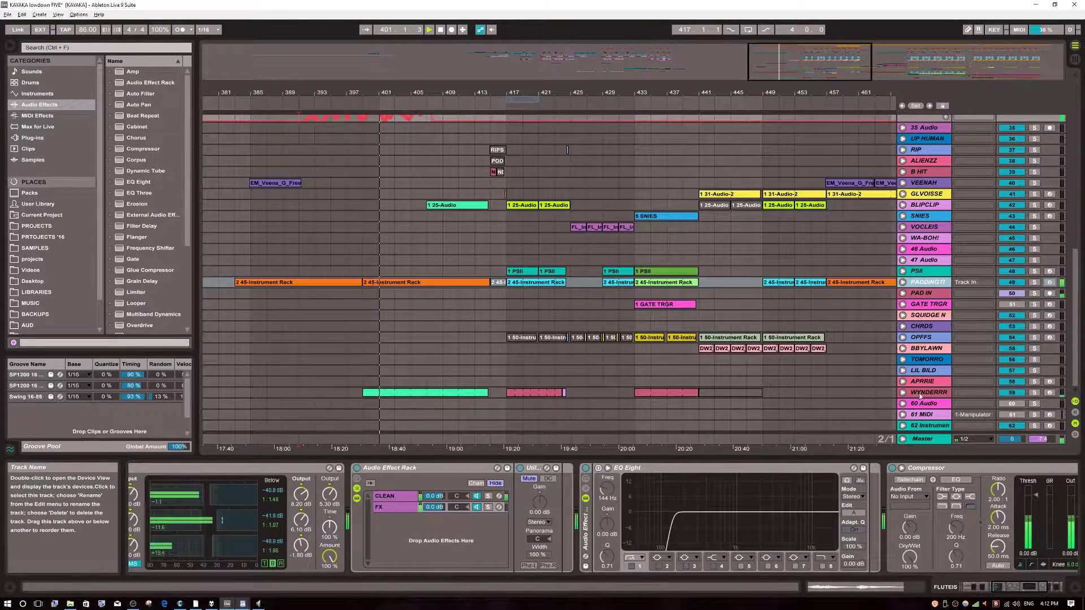
pyautogui.click(902, 392)
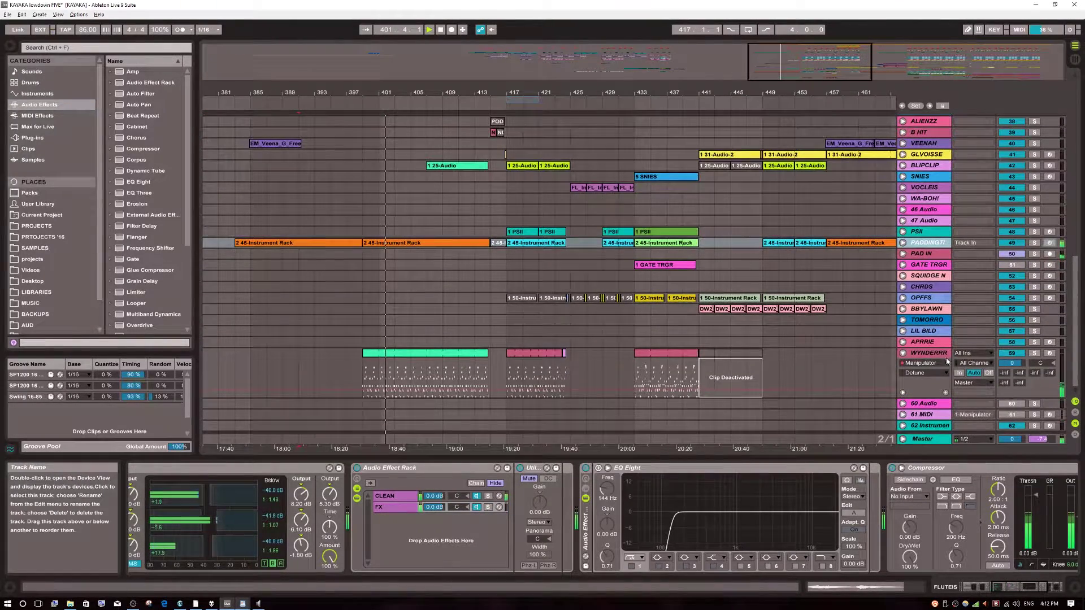
pyautogui.click(929, 352)
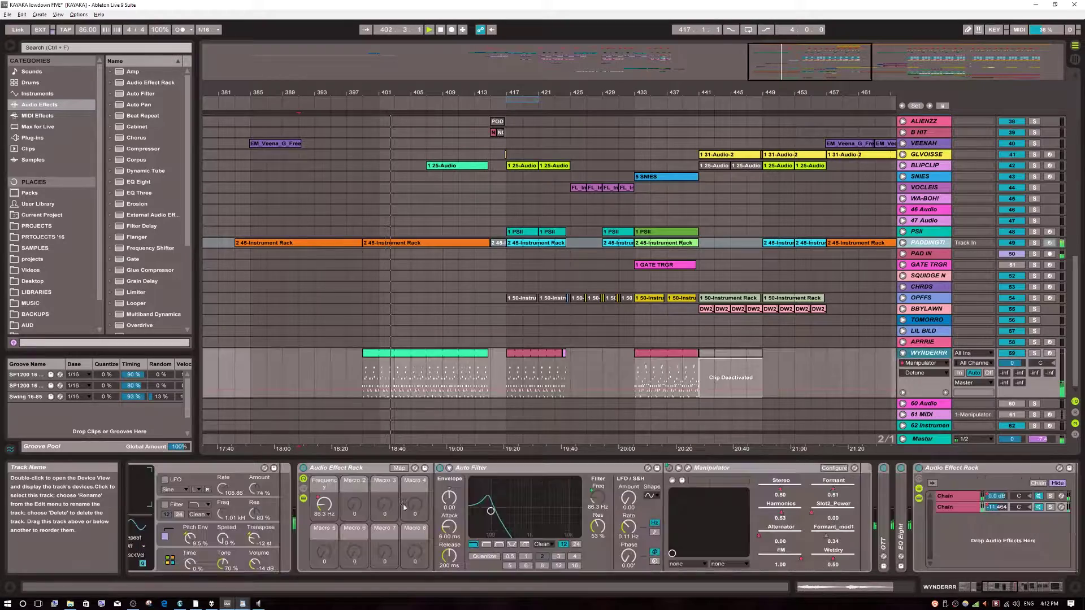
pyautogui.click(575, 504)
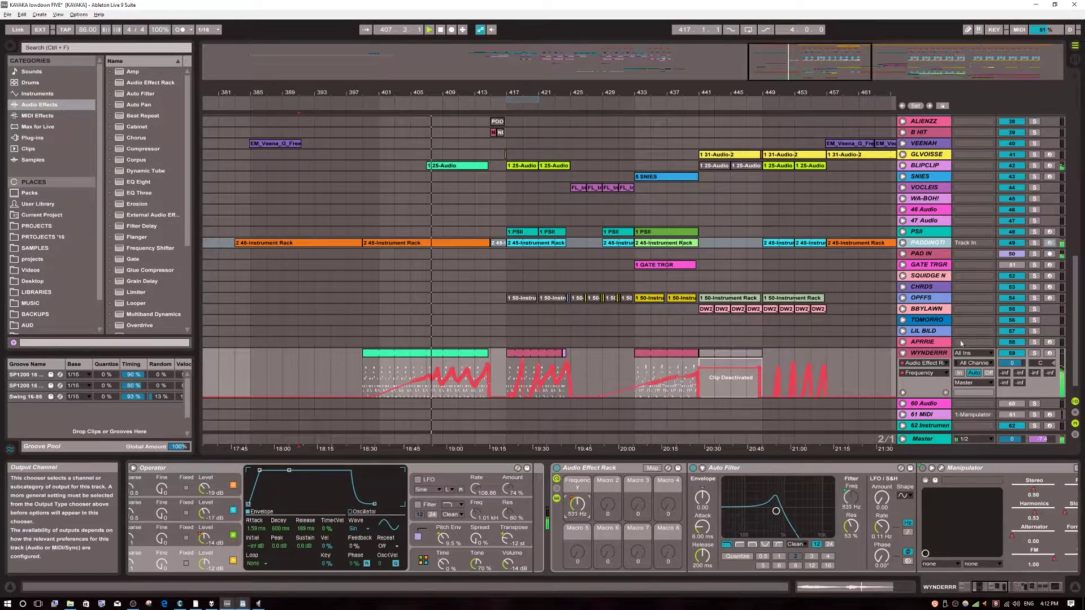
# Step: Fold the WYNDERRR and FLUTEIS tracks back to compact height
pyautogui.click(903, 353)
pyautogui.scroll(5, 650, 318)
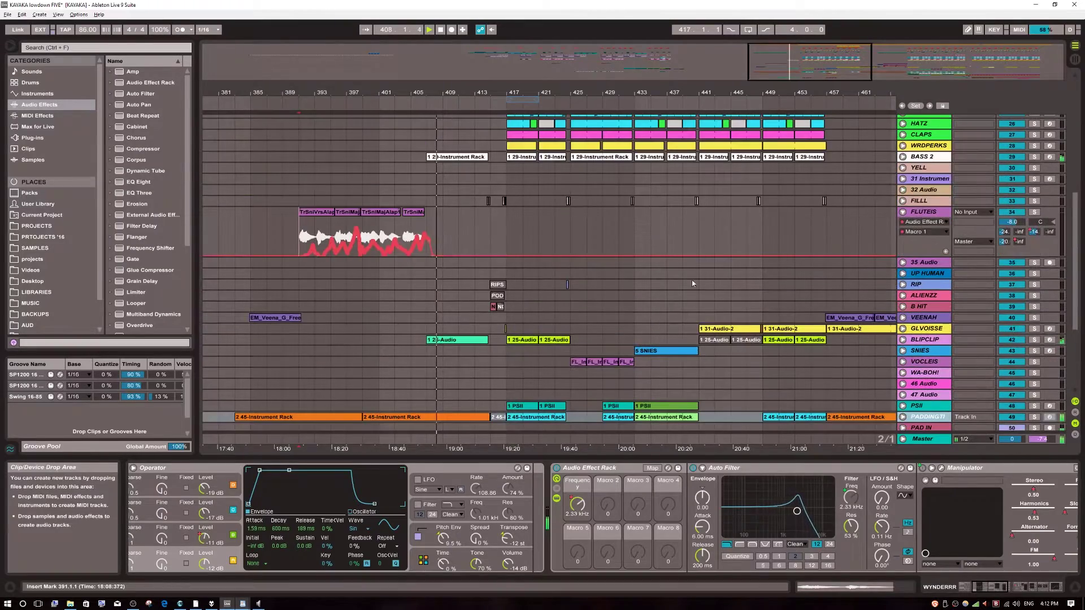
pyautogui.click(902, 211)
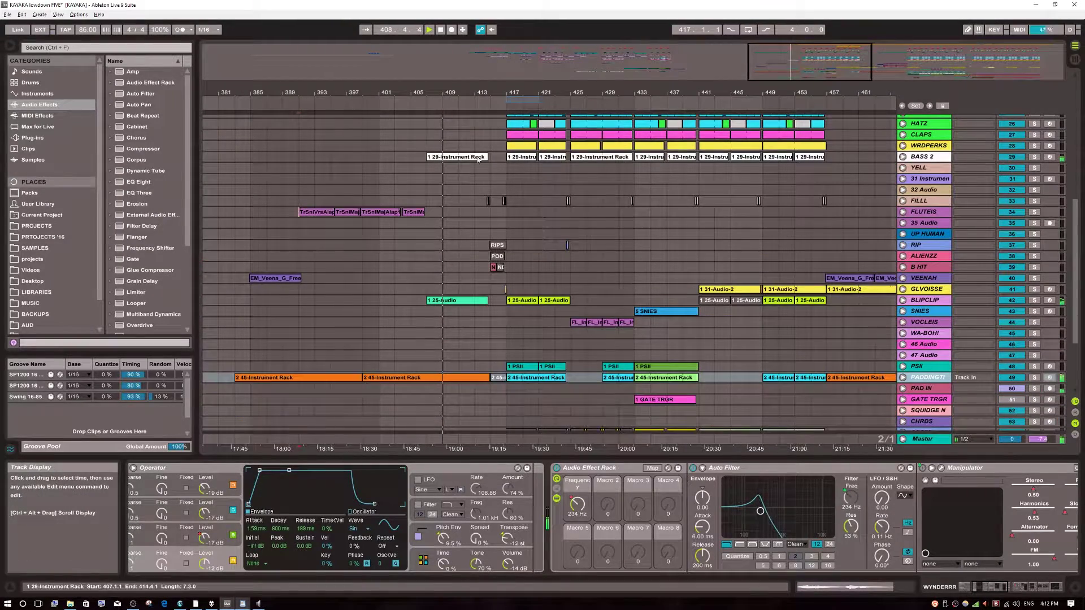
# Step: Unfold the BASS 2 track and examine its Instrument Rack's chains and the first Operator chain's Speaker On automation
pyautogui.click(903, 156)
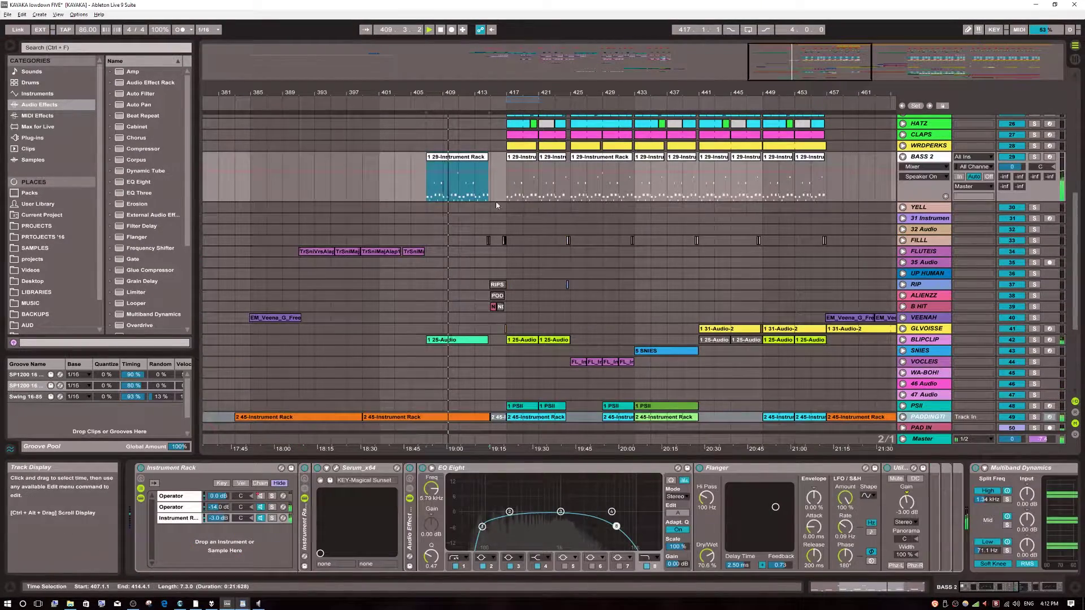
pyautogui.rightClick(259, 496)
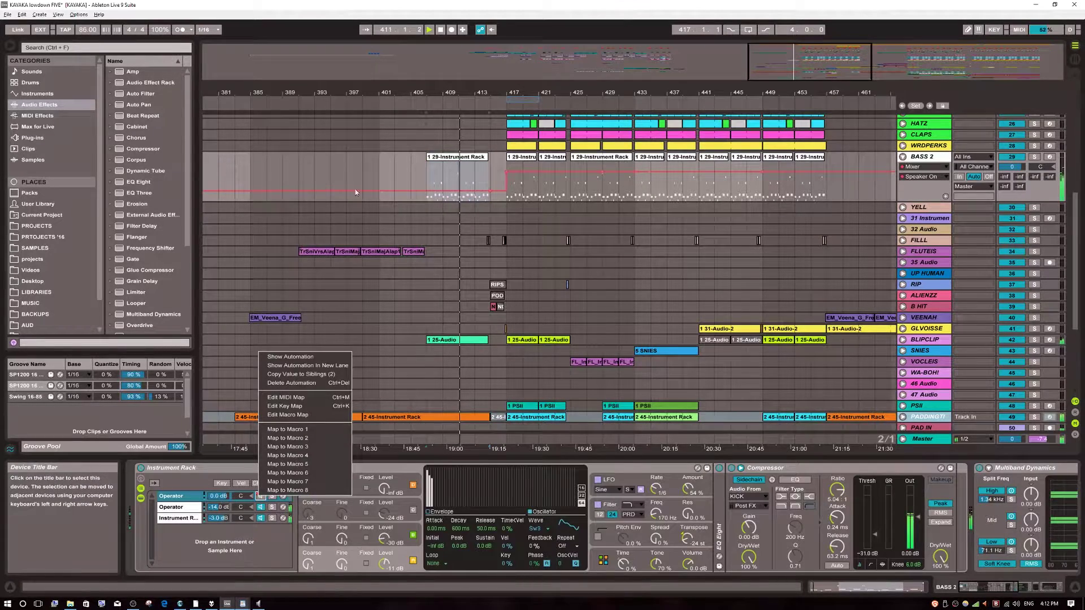
pyautogui.click(434, 174)
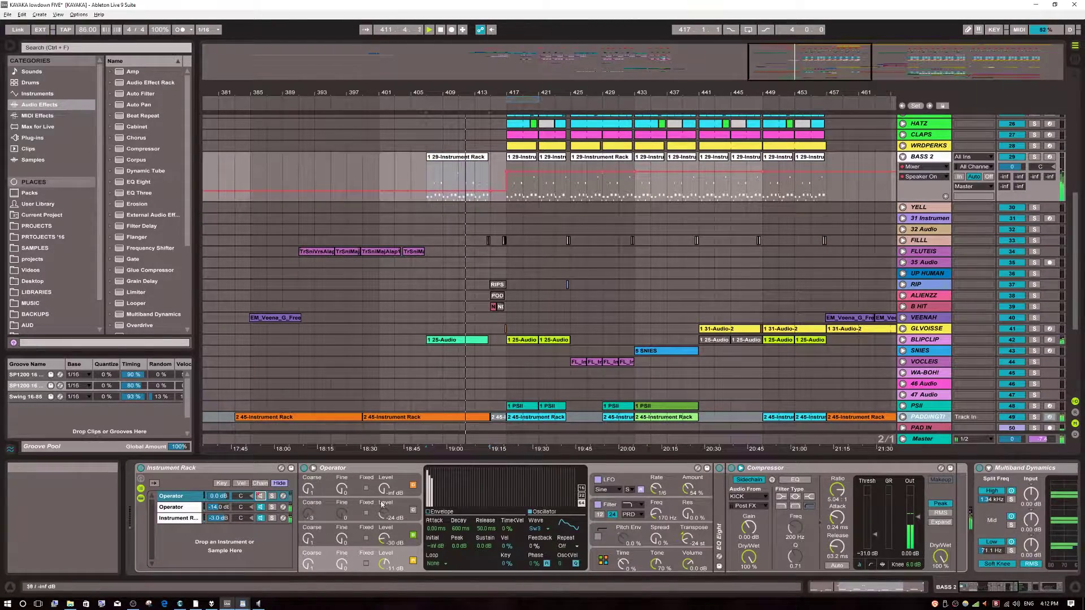
pyautogui.click(176, 518)
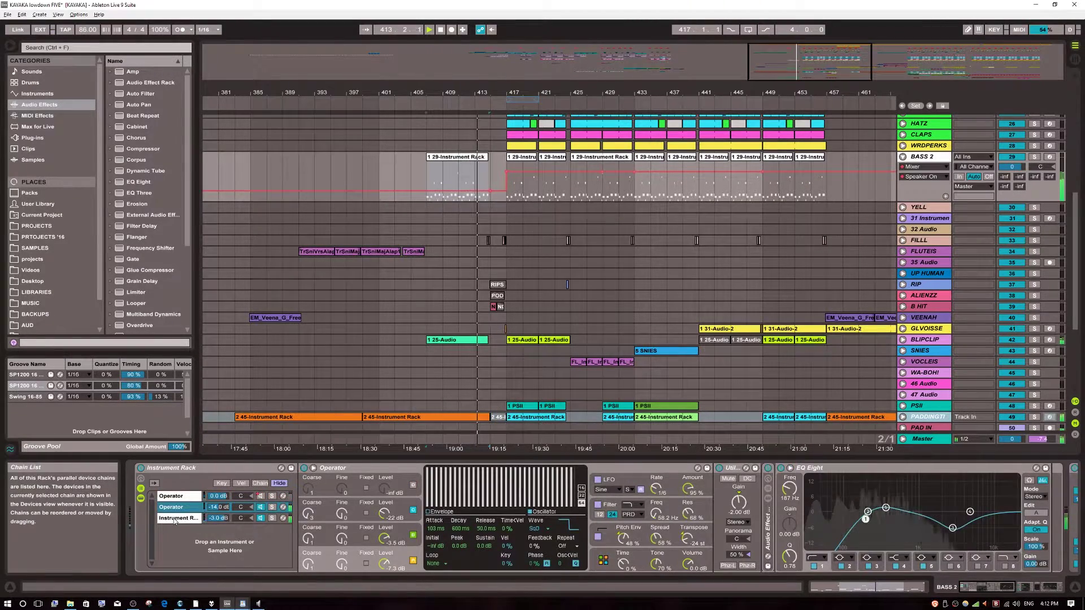
pyautogui.click(173, 506)
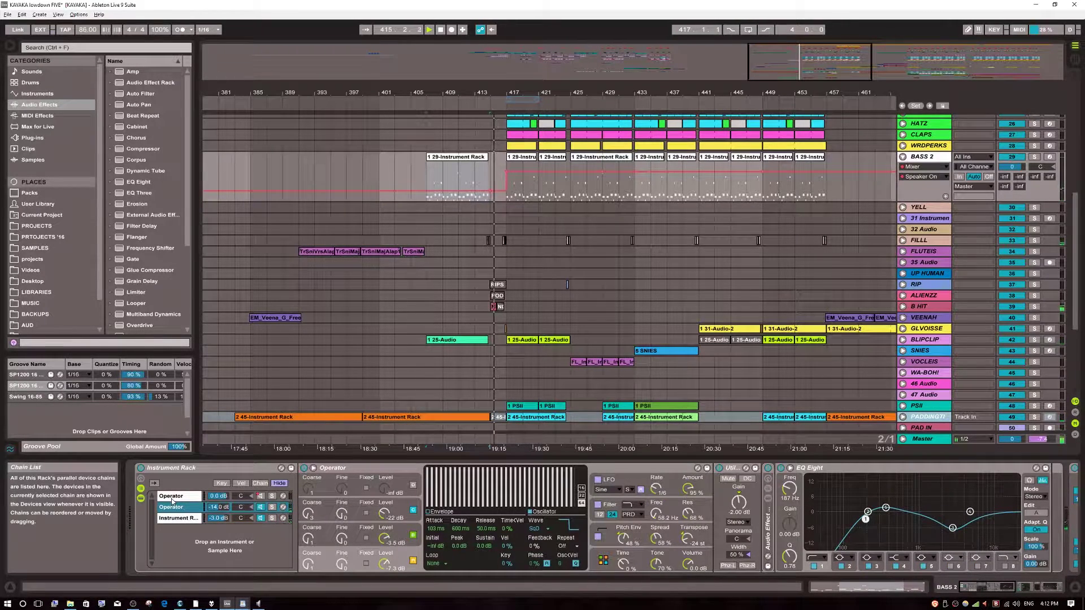
# Step: Select the BASS 2 clip at bar 407 and follow the arrangement's playback past bar 417
pyautogui.click(457, 178)
pyautogui.scroll(3, 457, 178)
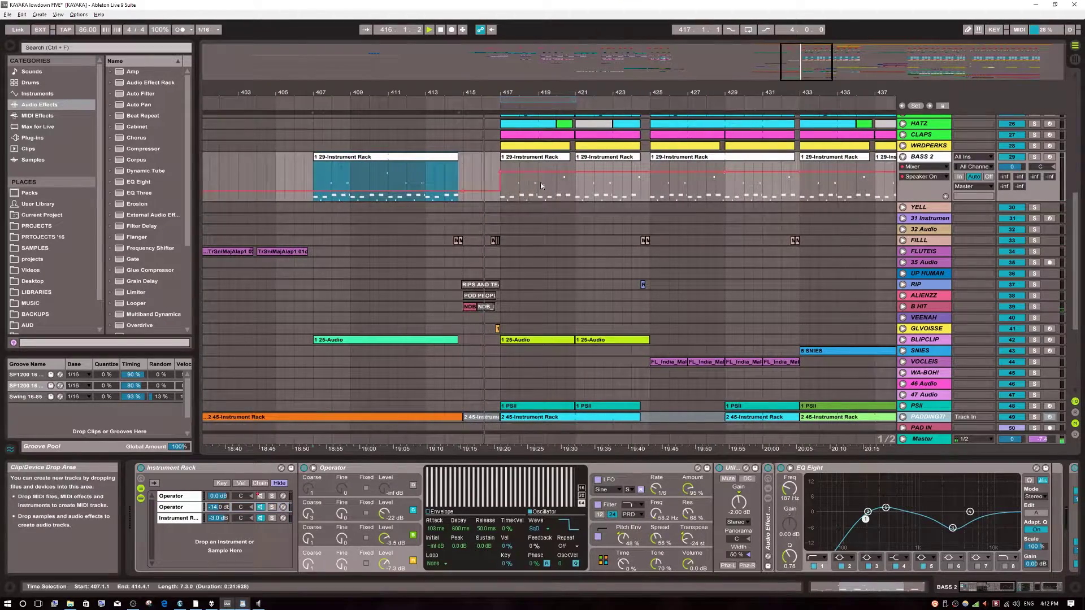
pyautogui.scroll(3, 559, 238)
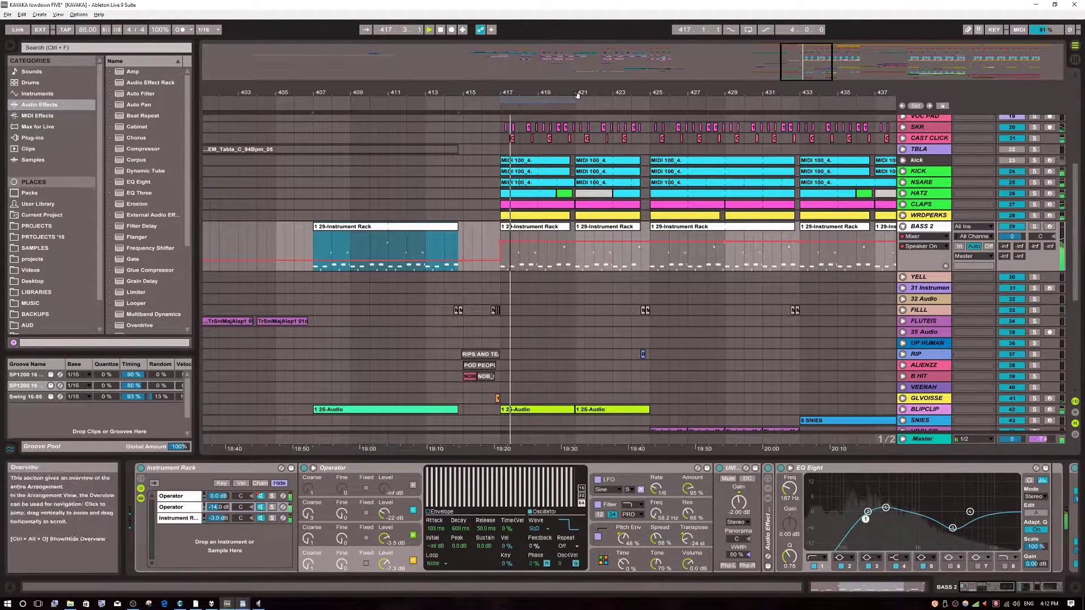
pyautogui.moveTo(577, 95); pyautogui.dragTo(496, 298)
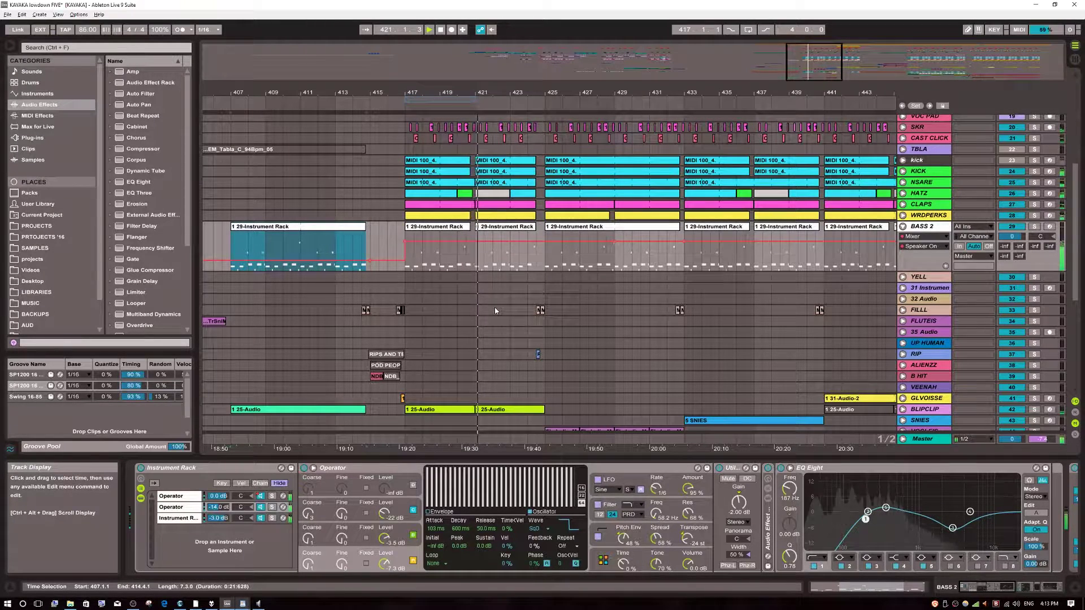
pyautogui.scroll(-2, 514, 303)
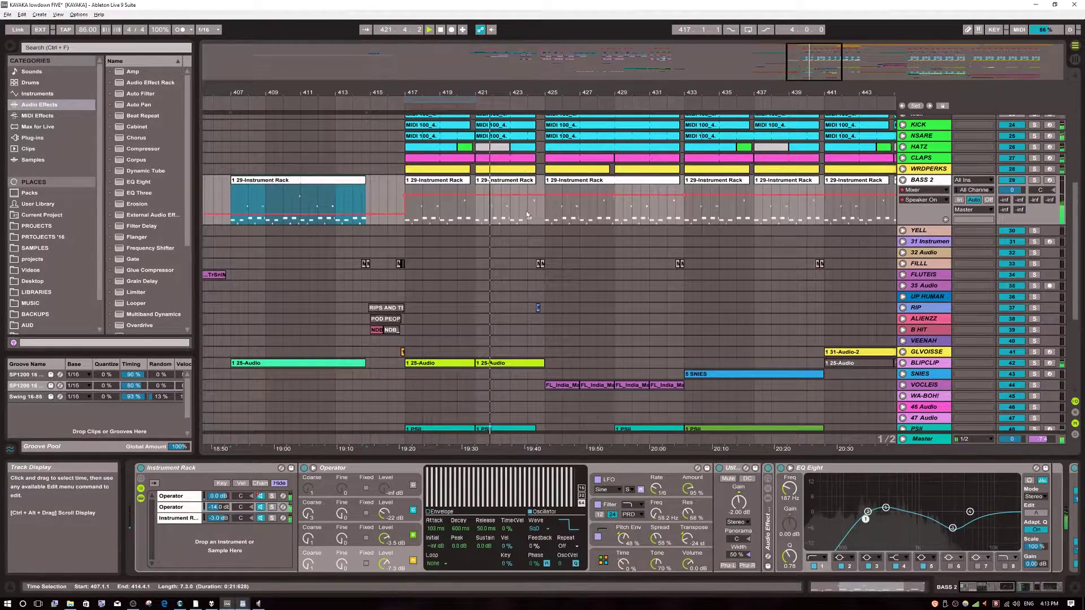
pyautogui.moveTo(610, 92); pyautogui.dragTo(531, 95)
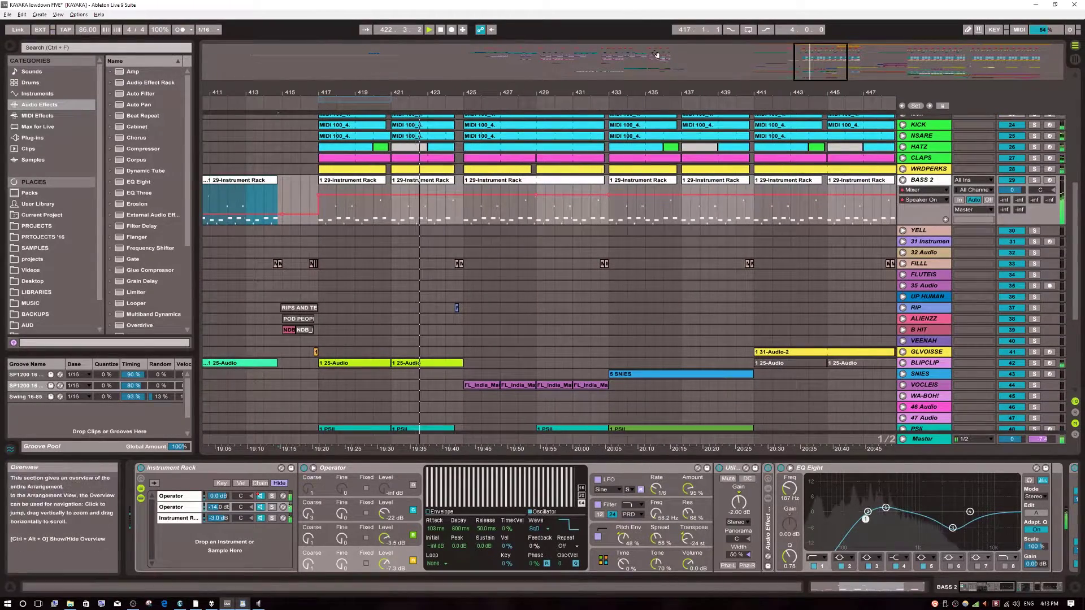
# Step: Unfold the VOCLEIS track and bring up its effect chain
pyautogui.click(916, 387)
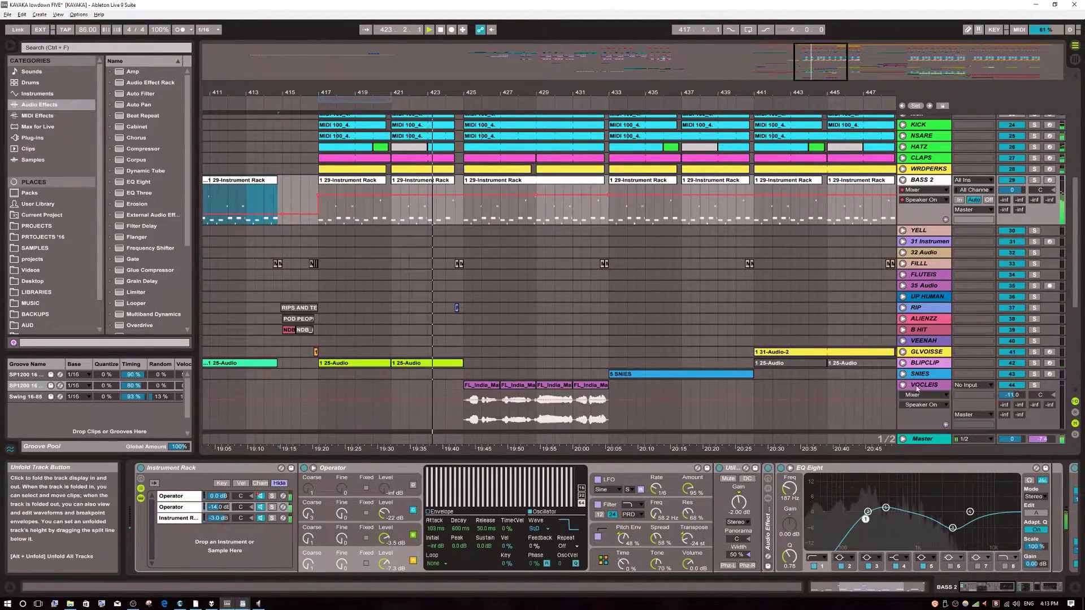
pyautogui.scroll(-3, 746, 345)
pyautogui.click(746, 345)
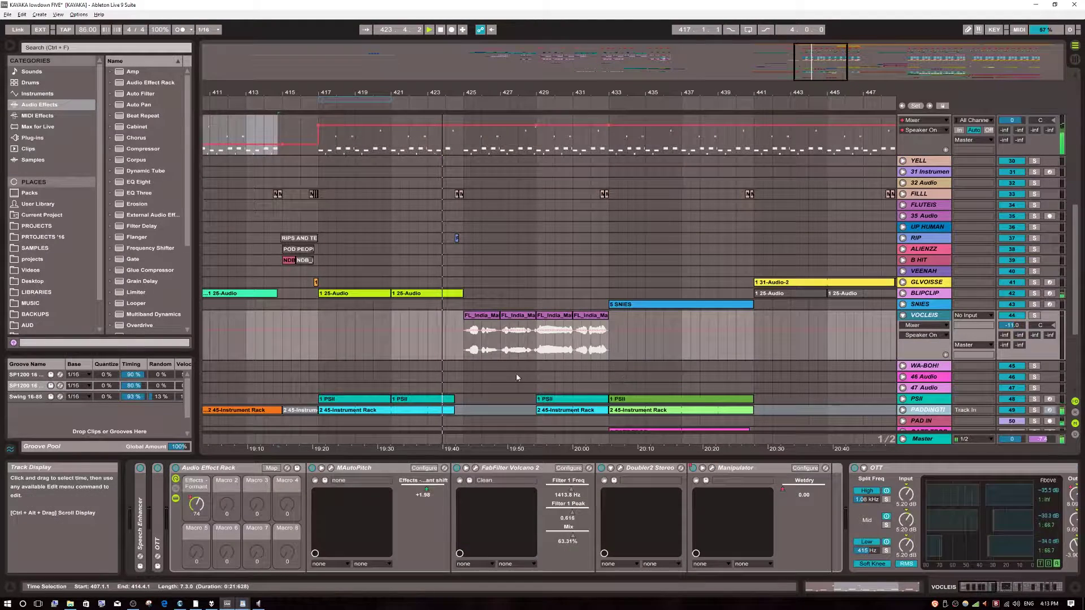
pyautogui.click(462, 348)
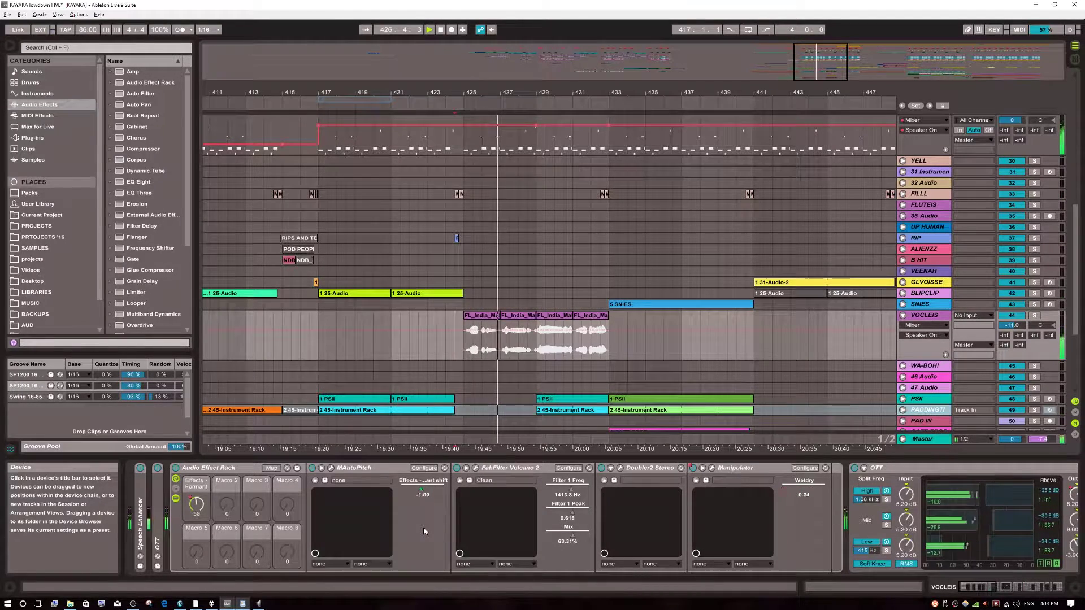
# Step: Examine the VOCLEIS chain from MAutoPitch through OTT, EQ Eight, Compressor and ValhallaPlate, and display the Utility's stereo separation automation
pyautogui.moveTo(693, 531); pyautogui.dragTo(644, 524)
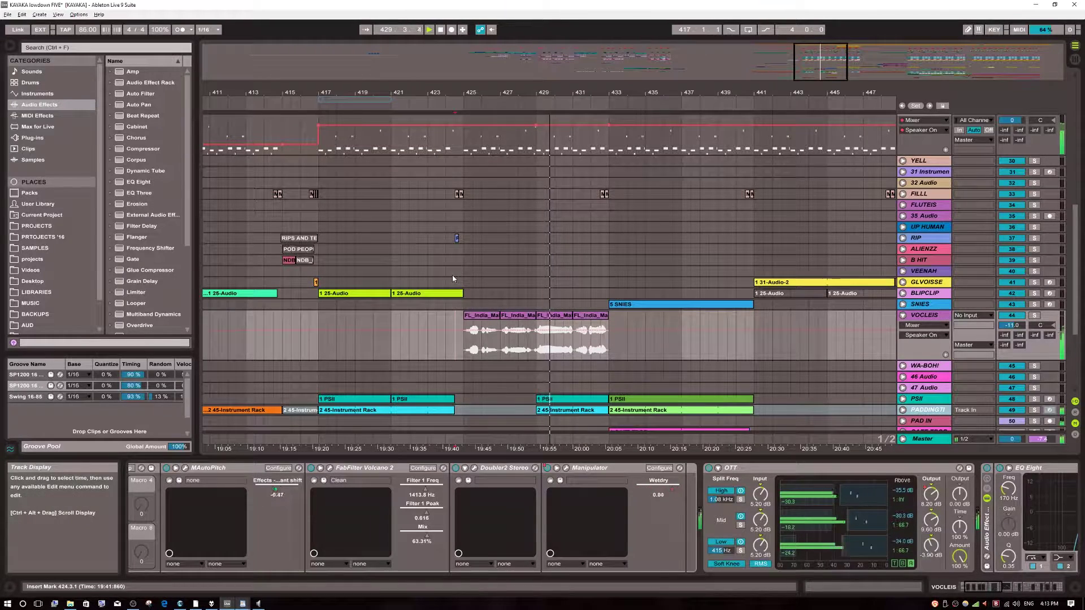
pyautogui.hscroll(8, 864, 521)
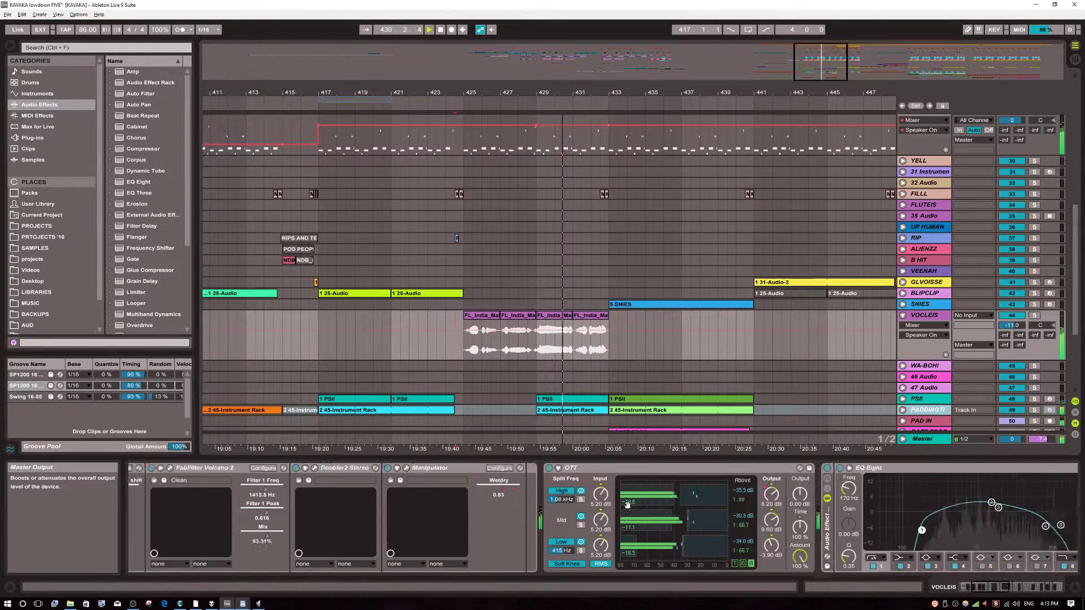
pyautogui.hscroll(10, 864, 521)
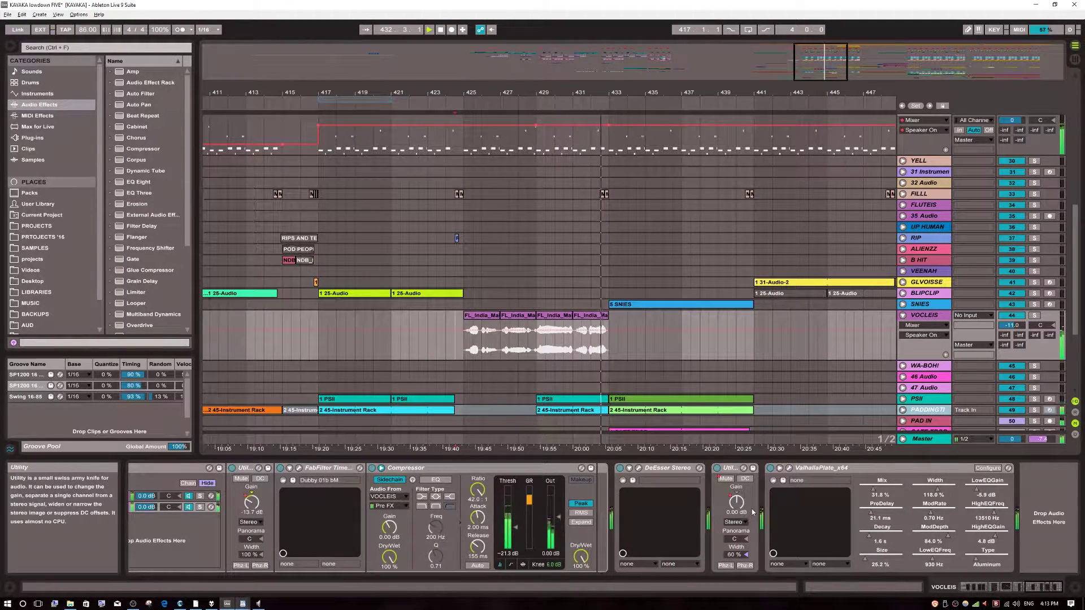
pyautogui.click(732, 555)
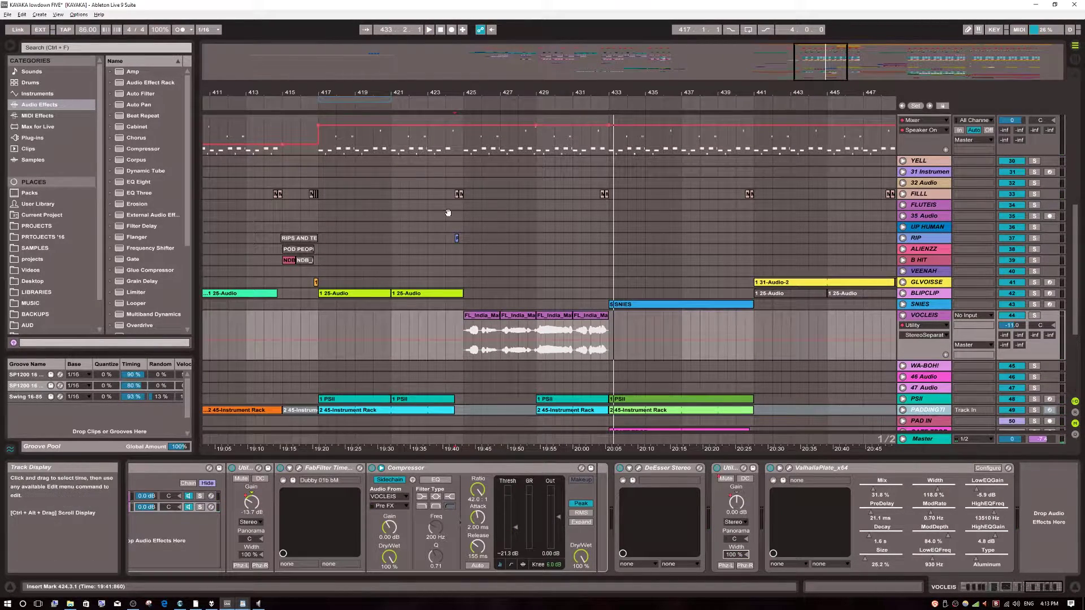
# Step: Select the BASS 2 clip starting at bar 417 and look over the drum and percussion tracks above it
pyautogui.scroll(5, 482, 227)
pyautogui.click(482, 227)
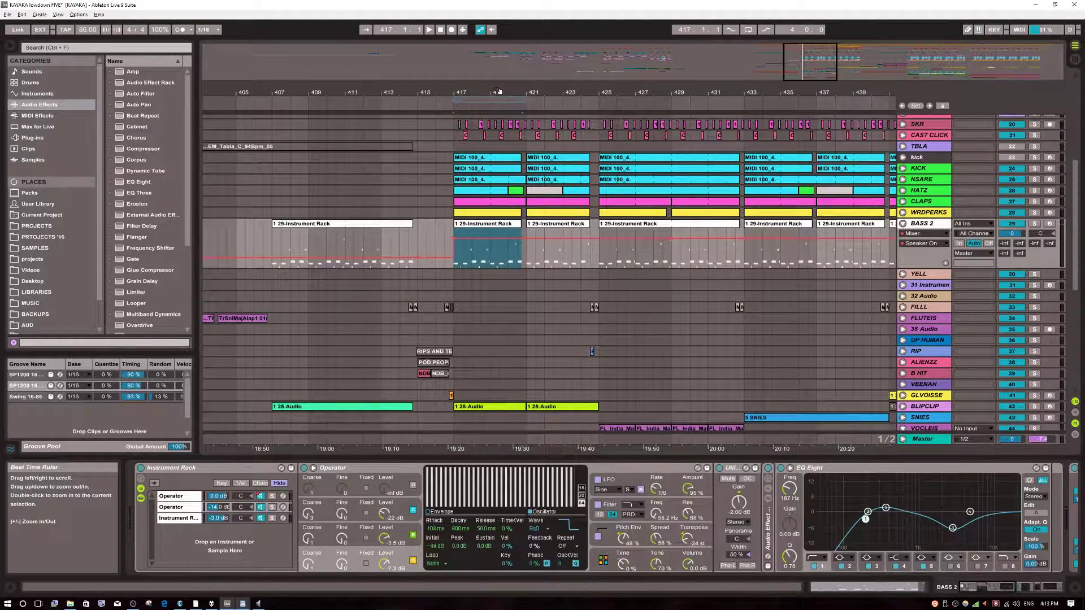
pyautogui.moveTo(469, 448); pyautogui.dragTo(469, 454)
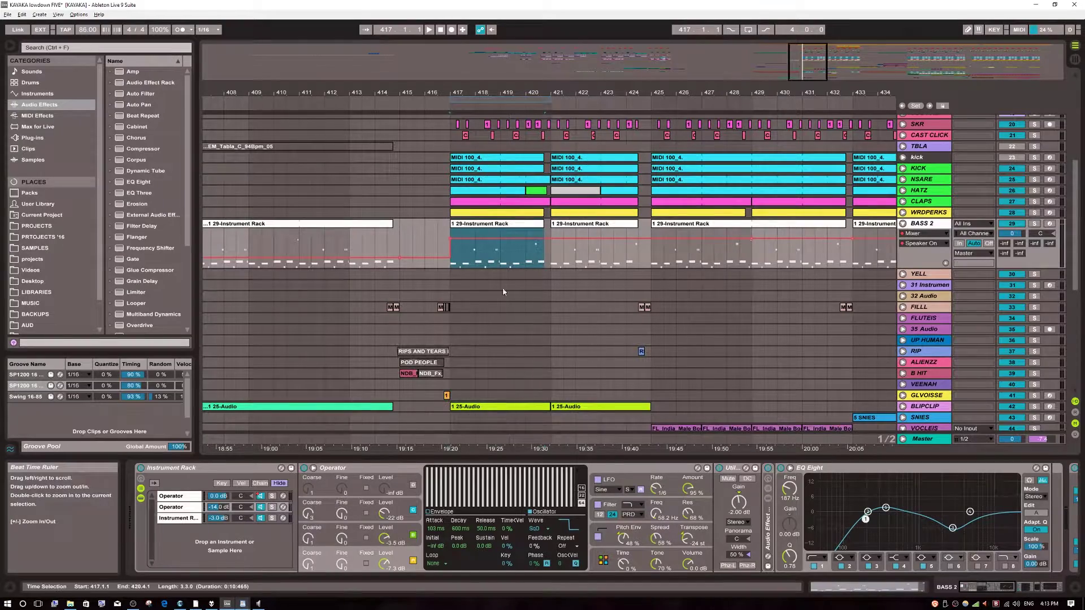
pyautogui.scroll(5, 503, 288)
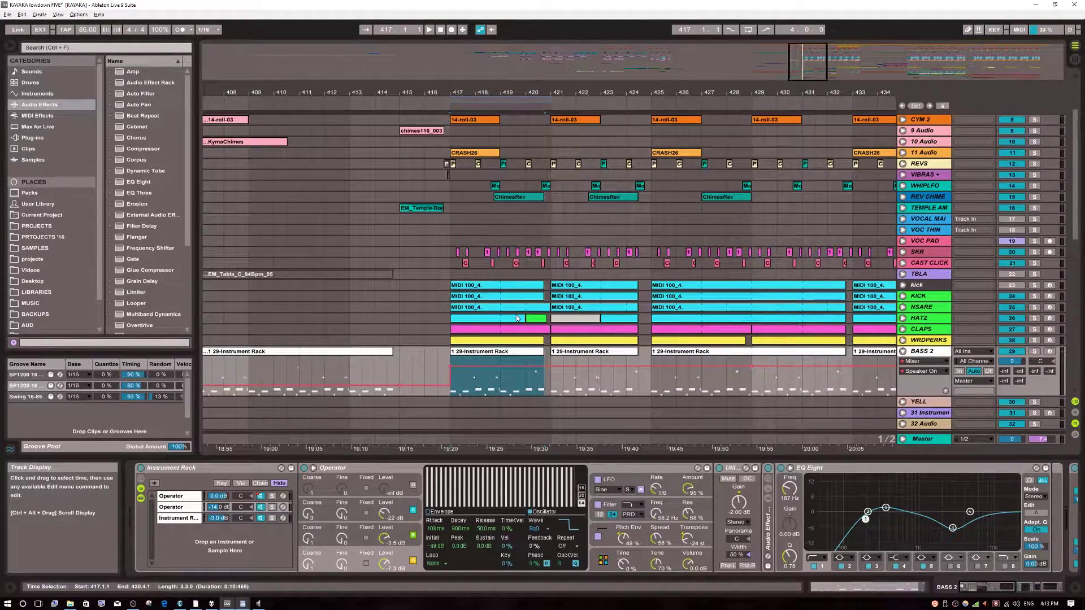
pyautogui.scroll(-1, 929, 264)
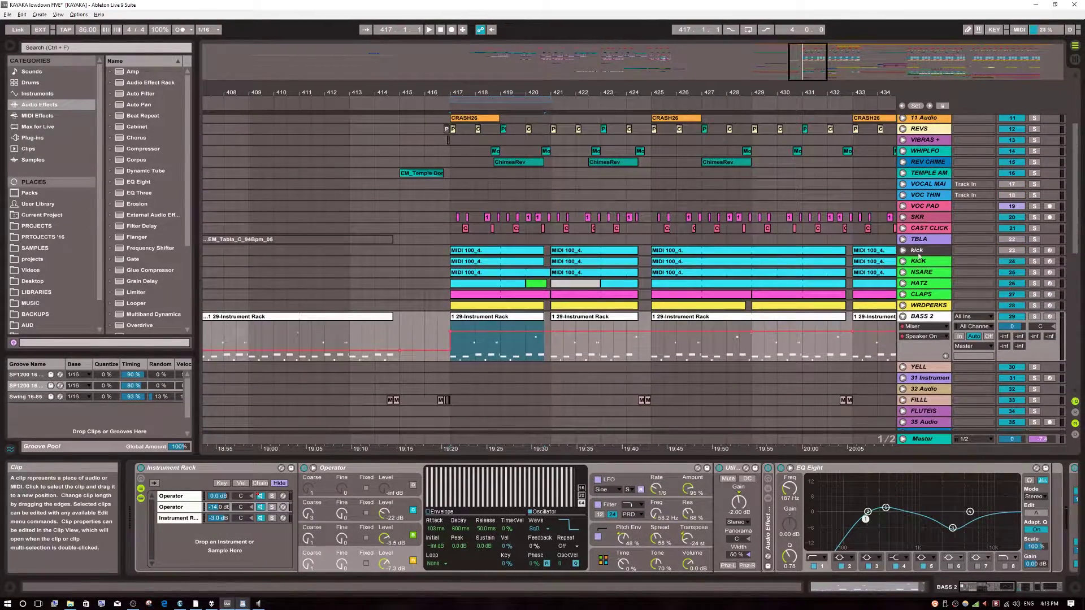
# Step: Select the tracks from SKR down to WRDPERKS and solo them together
pyautogui.press('Up')
pyautogui.press('Up')
pyautogui.press('Up')
pyautogui.press('Up')
pyautogui.press('Up')
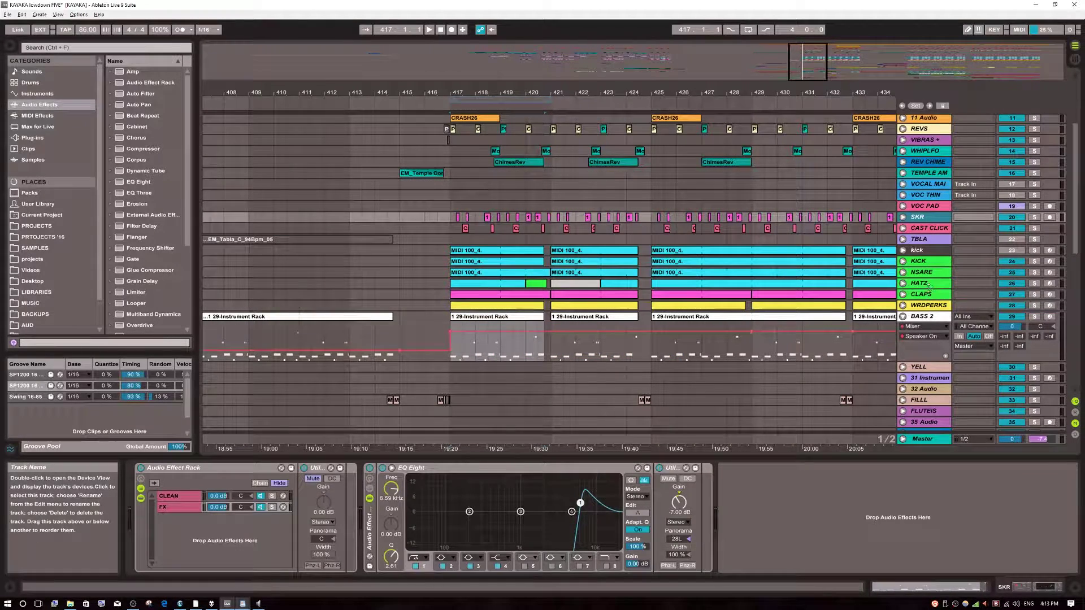
pyautogui.click(1035, 296)
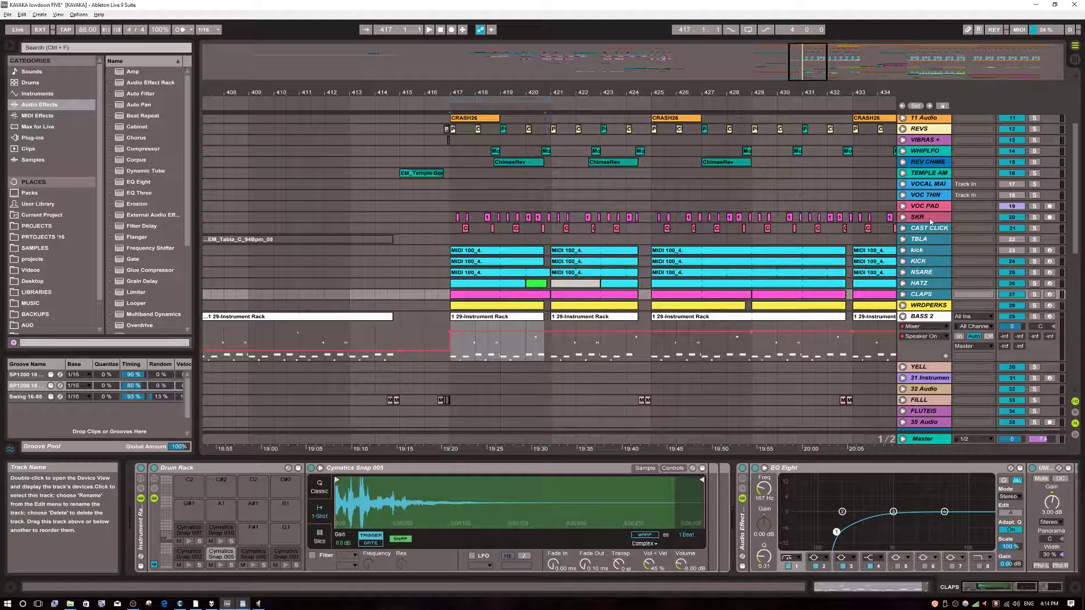
pyautogui.press('Up')
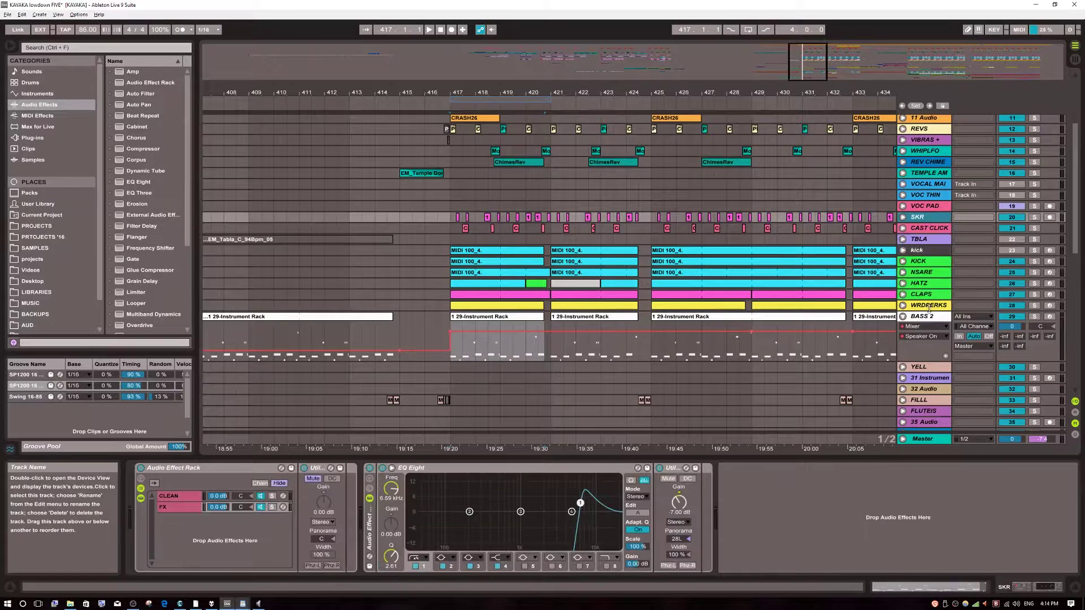
pyautogui.keyDown('shift'); pyautogui.click(929, 306); pyautogui.keyUp('shift')
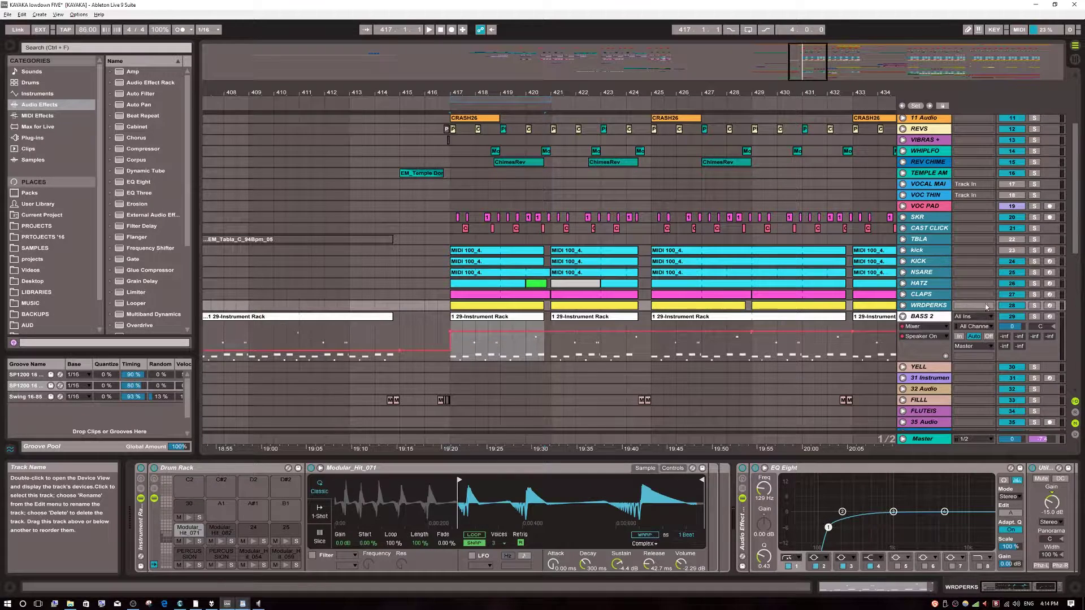
pyautogui.click(1009, 252)
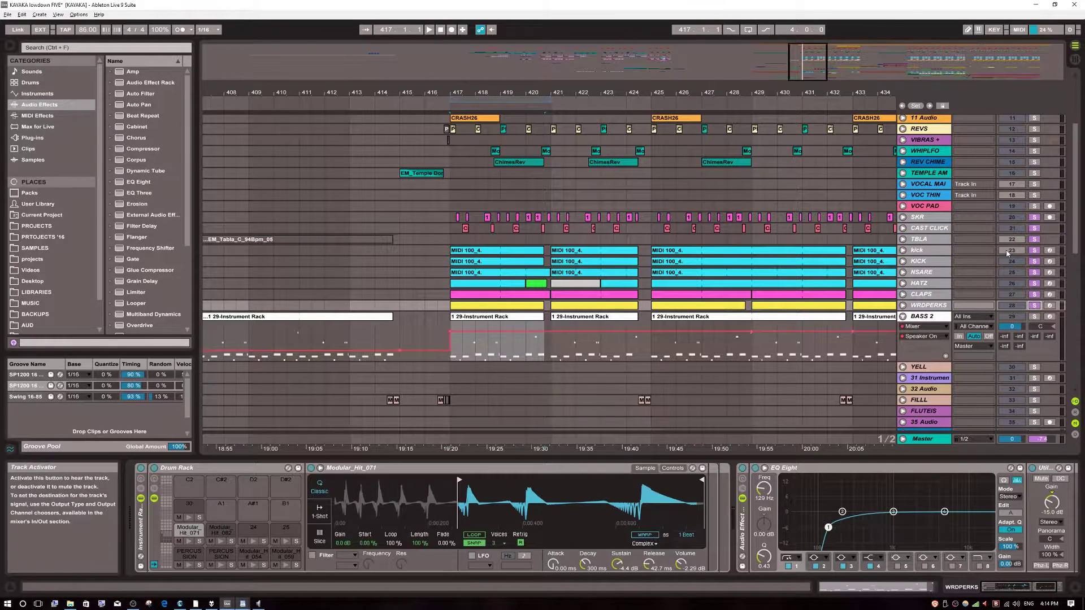
# Step: Play the soloed tracks from bar 417 with bars 417 to 421 looped, and fold the BASS 2 track
pyautogui.click(474, 252)
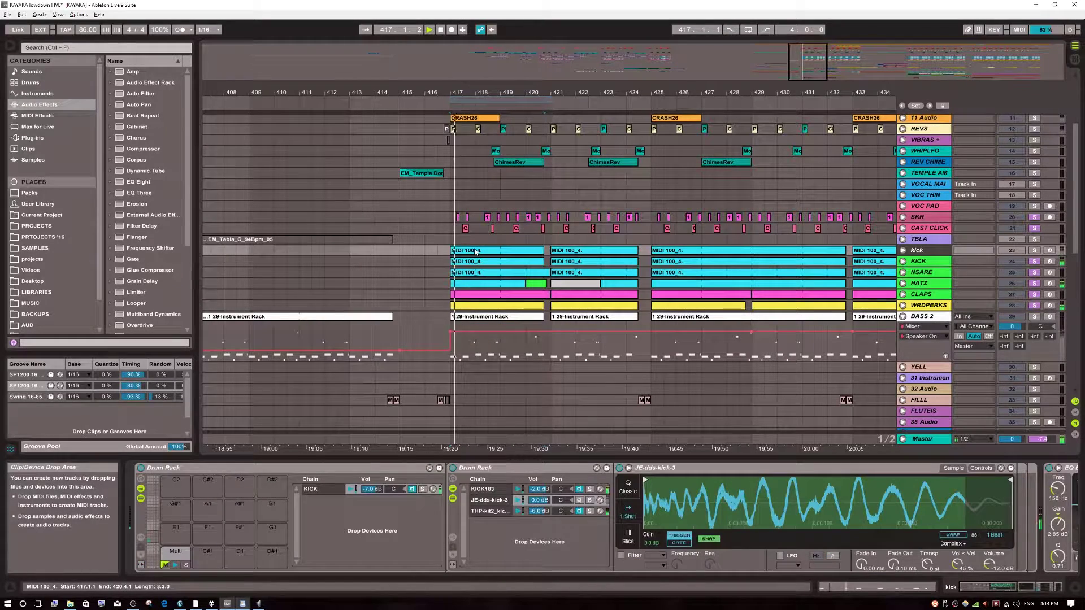
pyautogui.keyDown('shift'); pyautogui.click(552, 346); pyautogui.keyUp('shift')
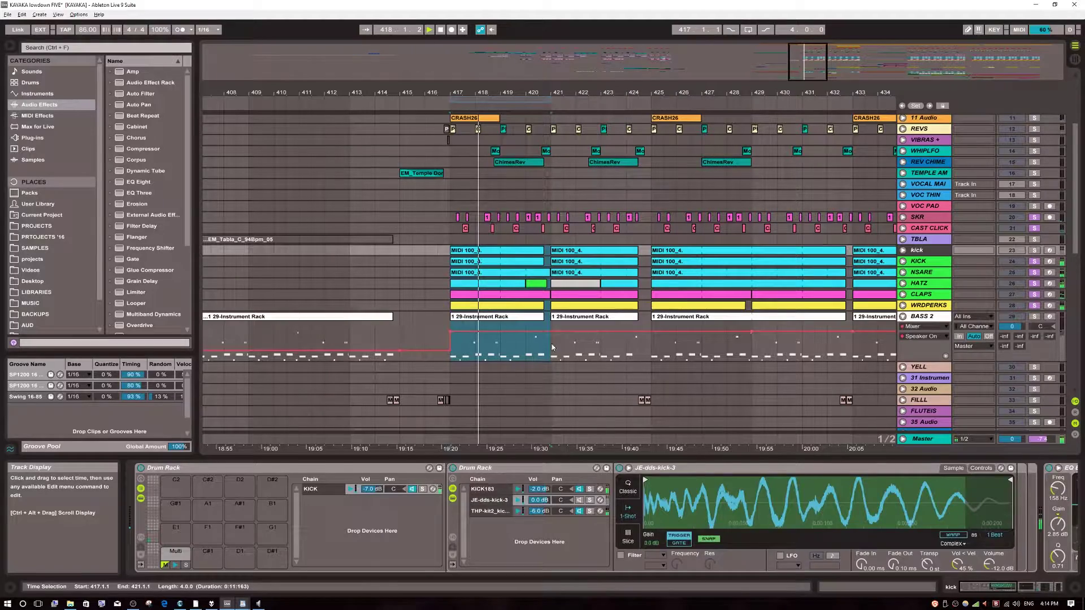
pyautogui.hotkey('ctrl', 'l')
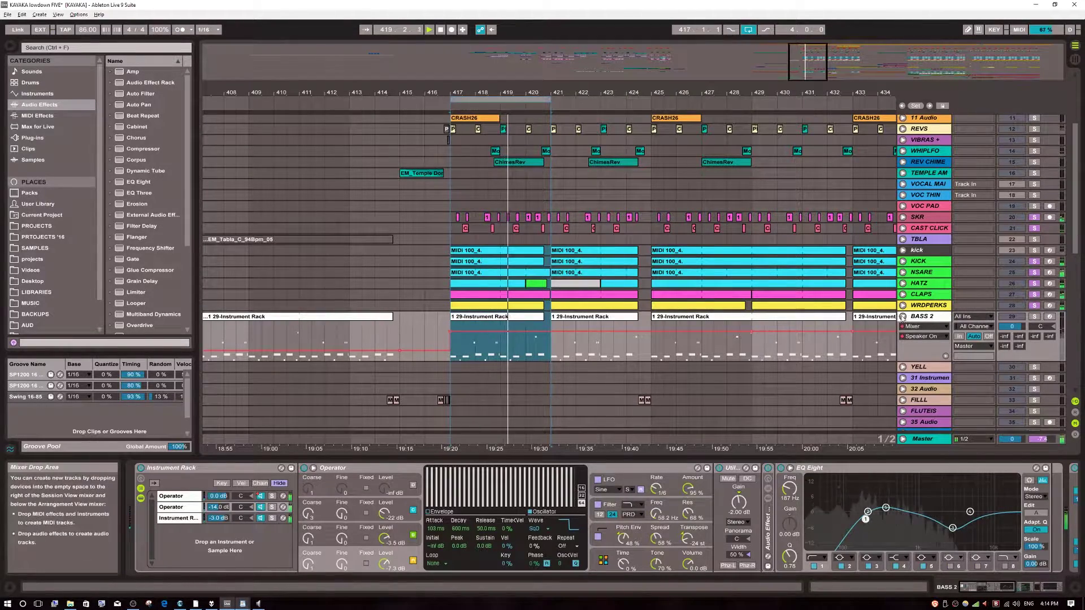
pyautogui.click(902, 316)
pyautogui.moveTo(503, 95); pyautogui.dragTo(503, 110)
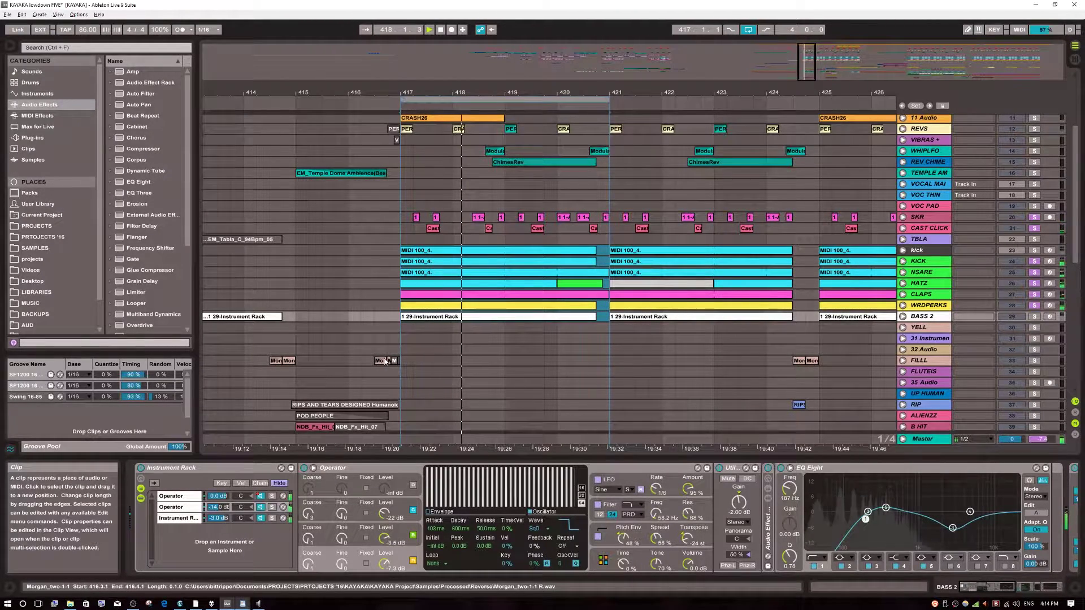
# Step: Solo only the KICK, NSARE and HATZ tracks and play the looped section
pyautogui.scroll(2, 507, 356)
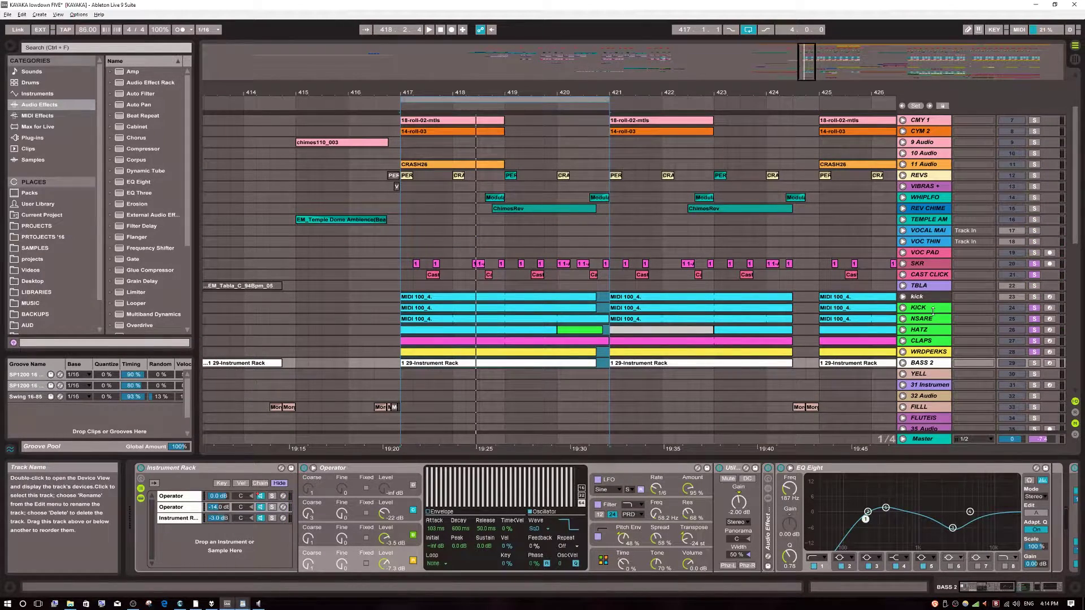
pyautogui.click(932, 334)
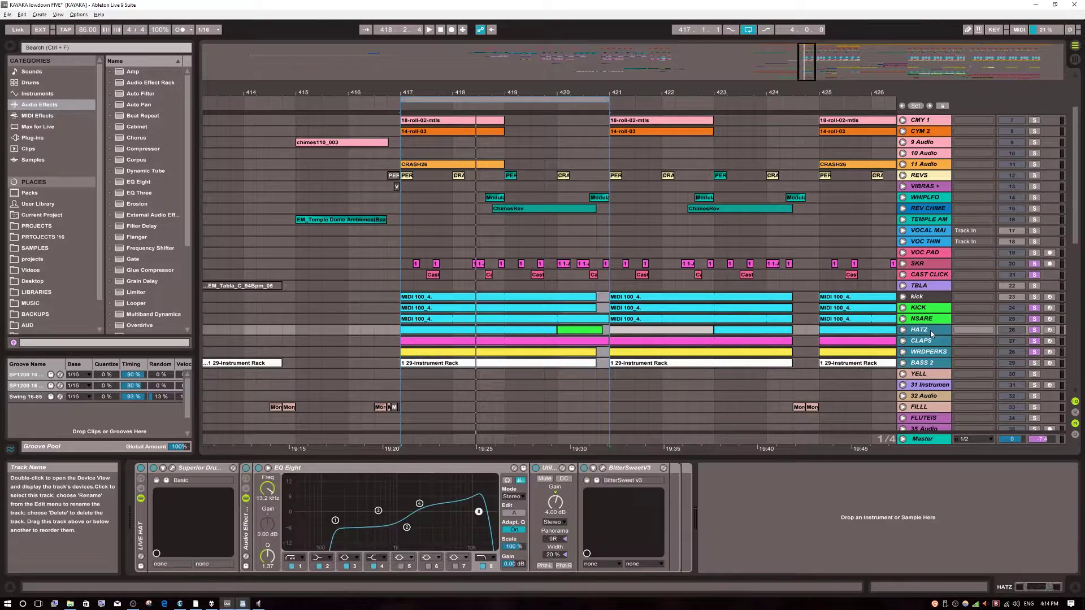
pyautogui.click(947, 330)
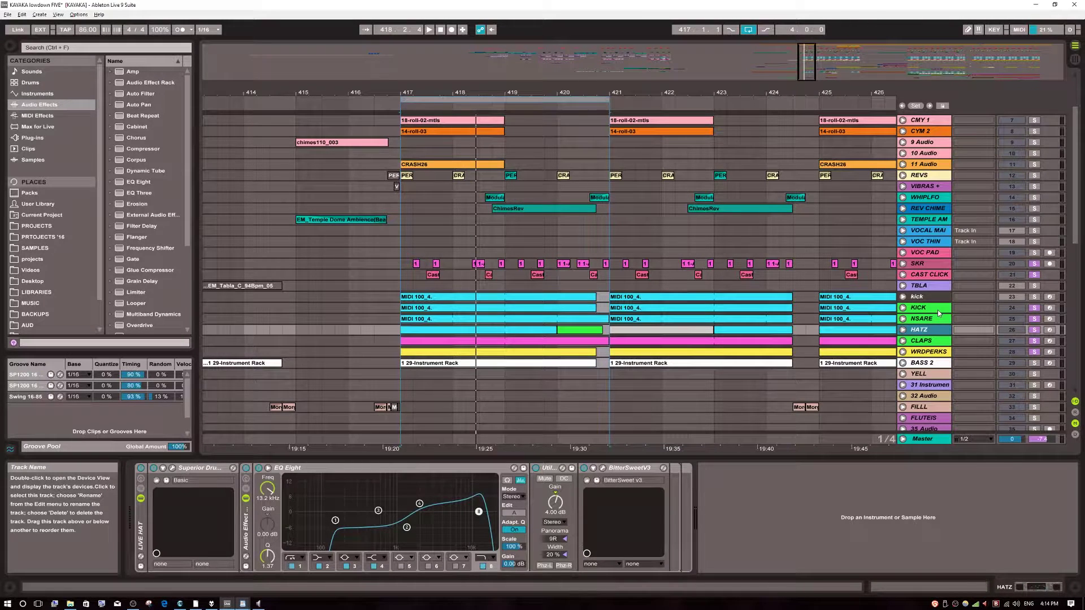
pyautogui.click(937, 309)
pyautogui.click(1035, 310)
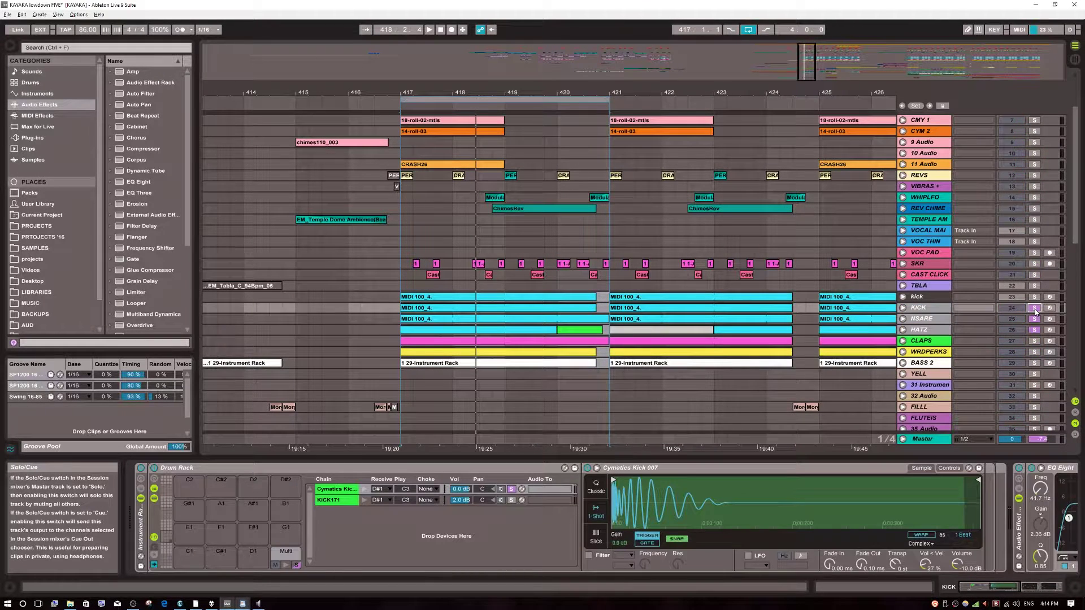
pyautogui.press('space')
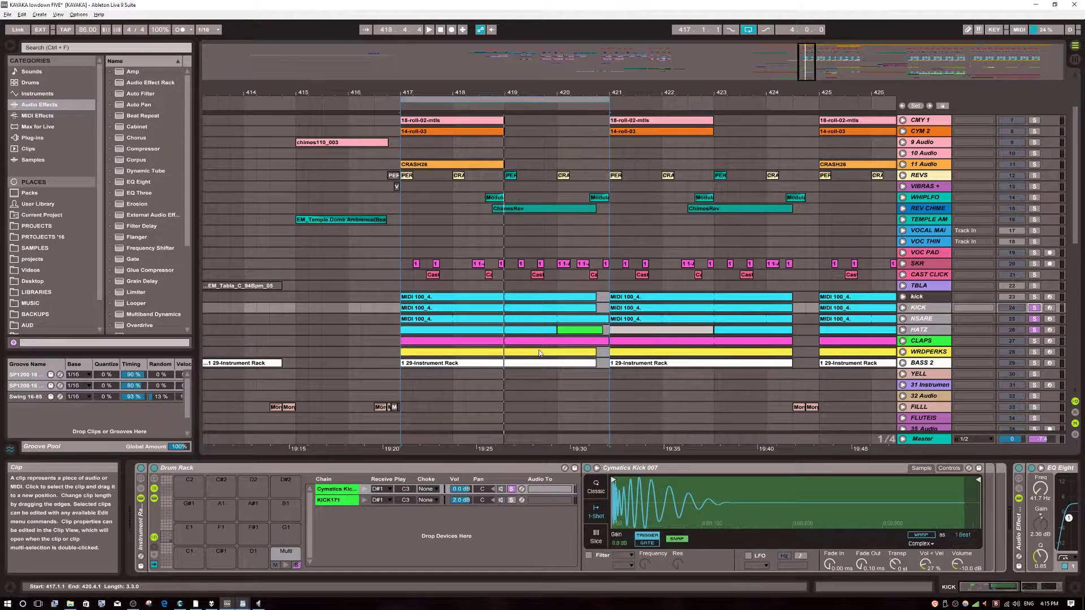
# Step: Solo the WRDPERKS track, play its first looped clip and unfold the track to show the notes
pyautogui.click(1034, 351)
pyautogui.press('space')
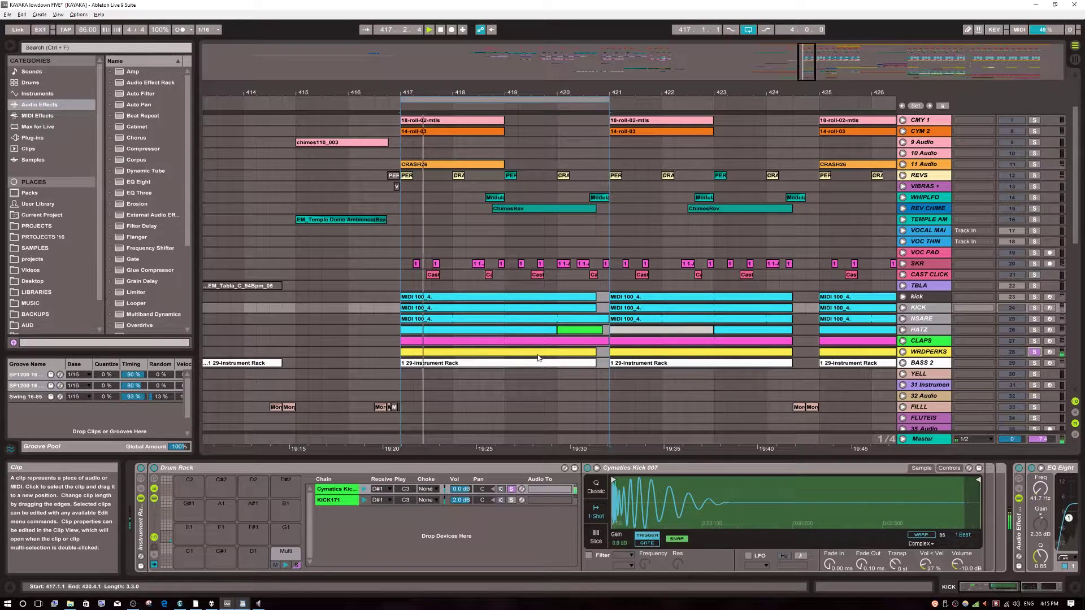
pyautogui.click(538, 355)
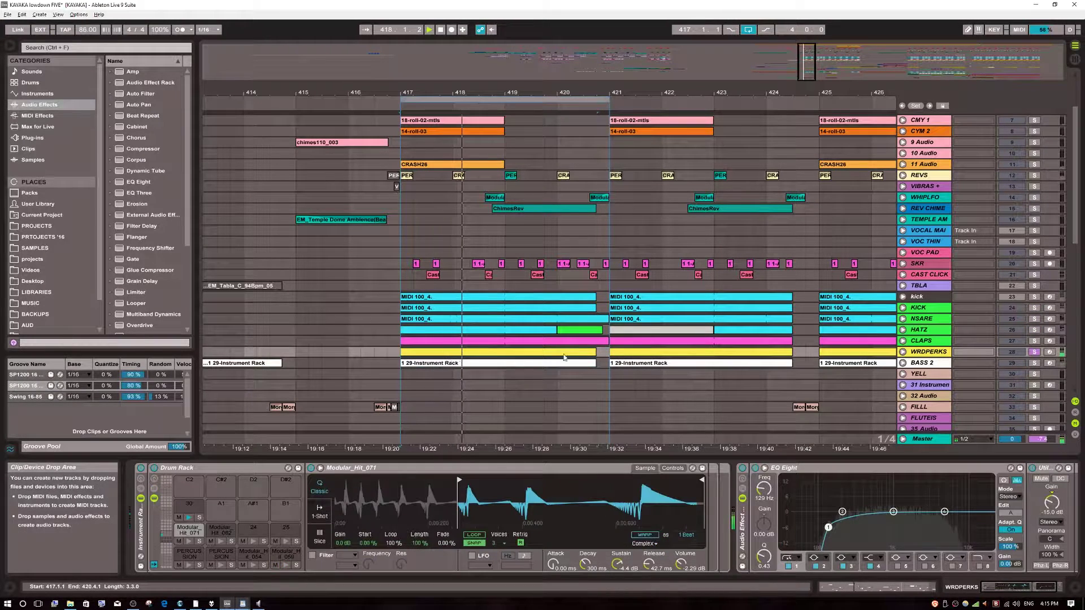
pyautogui.click(902, 351)
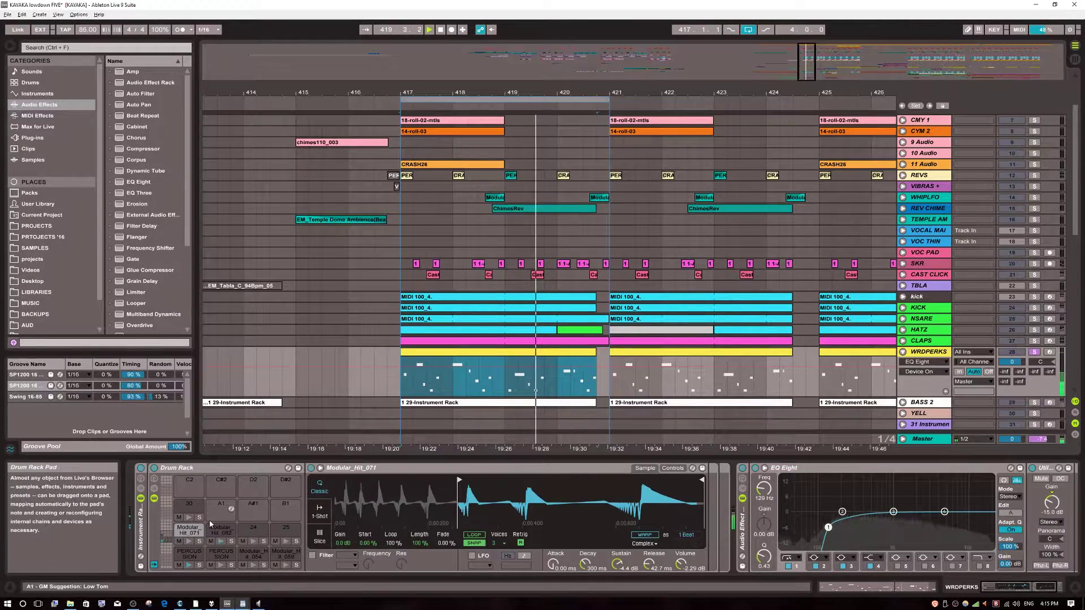
# Step: Bring up the devices of the lowercase kick track and the KICK track, and unfold the KICK track
pyautogui.click(420, 303)
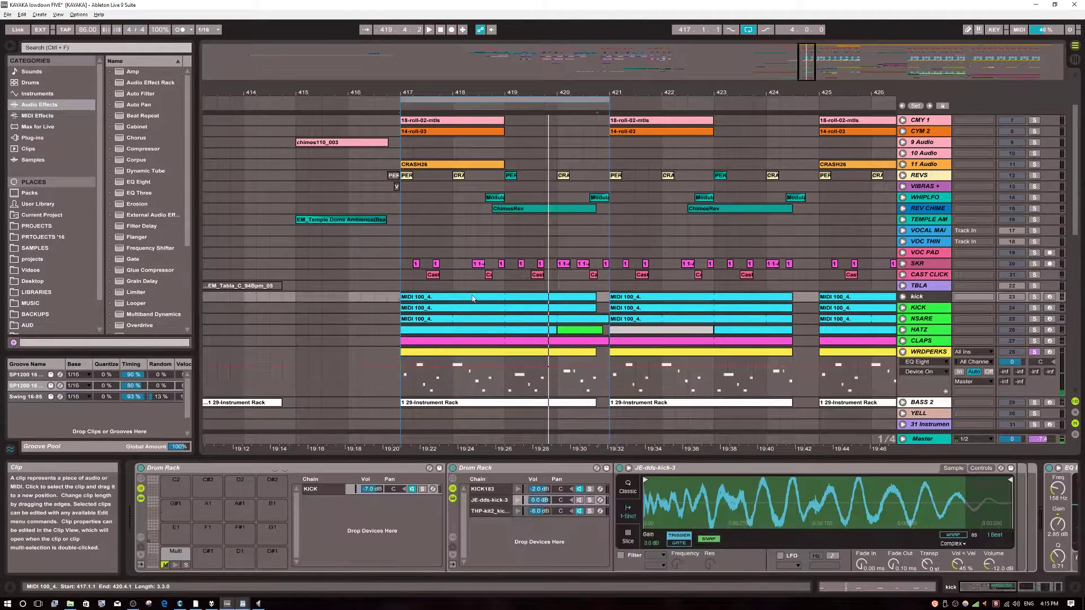
pyautogui.click(915, 308)
pyautogui.click(903, 308)
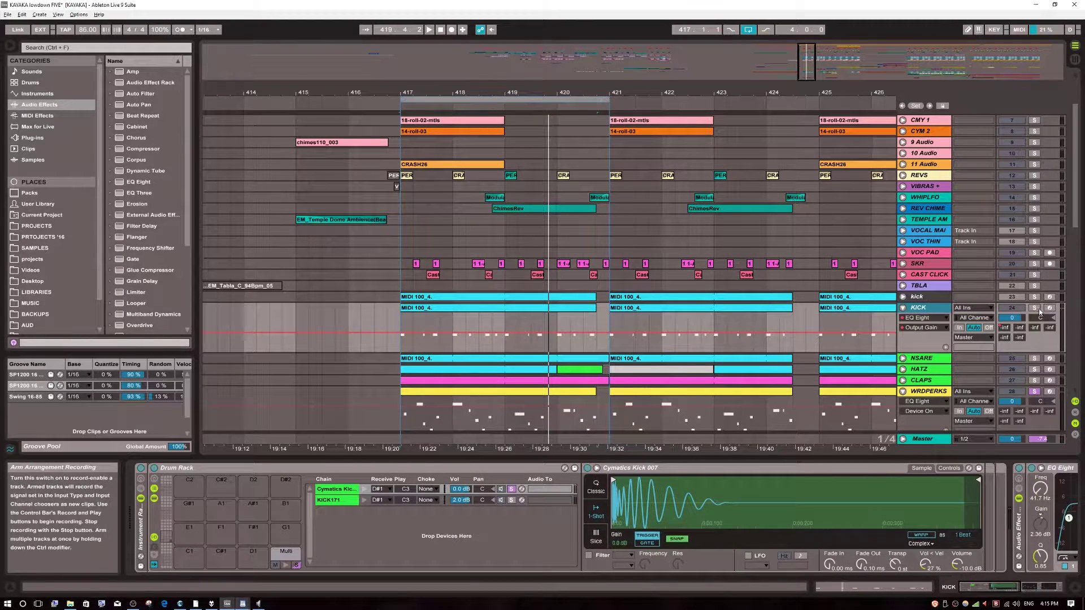
# Step: Solo the KICK track and play the loop, first with the Cymatics Kick chain soloed and again with both drum rack chains
pyautogui.click(439, 307)
pyautogui.press('space')
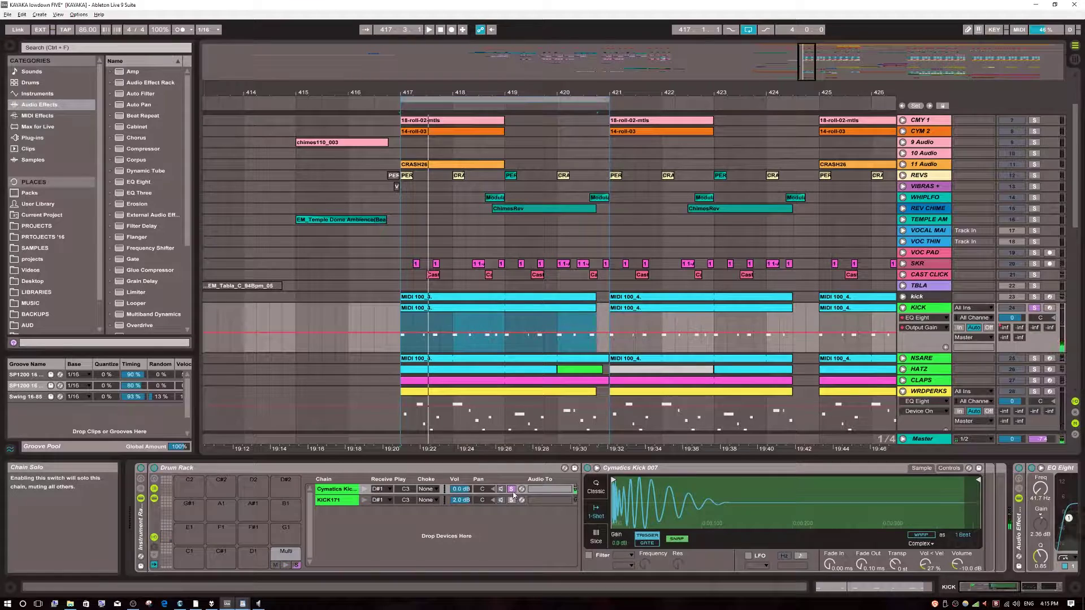
pyautogui.click(500, 534)
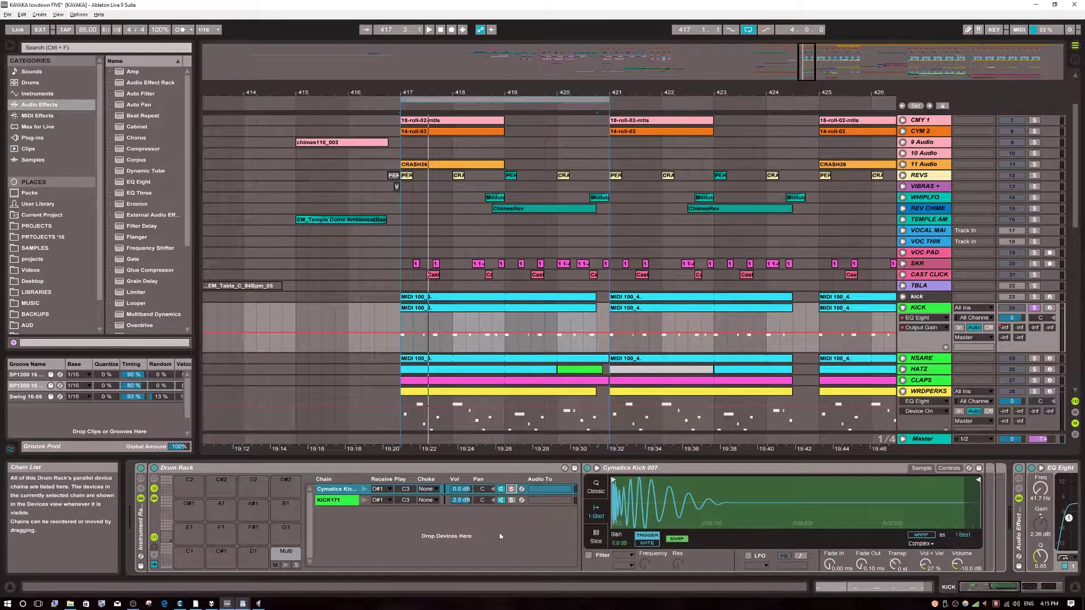
pyautogui.press('space')
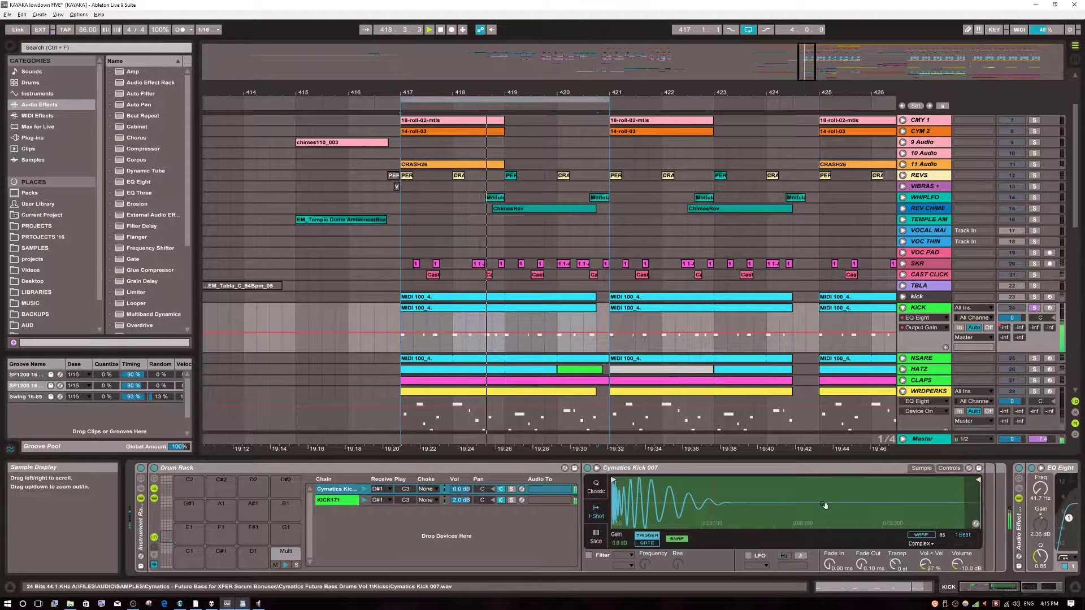
# Step: Examine the EQs following the Cymatics Kick sample and the KICK171 chain's sample and EQ Eight in the drum rack
pyautogui.scroll(-10, 847, 509)
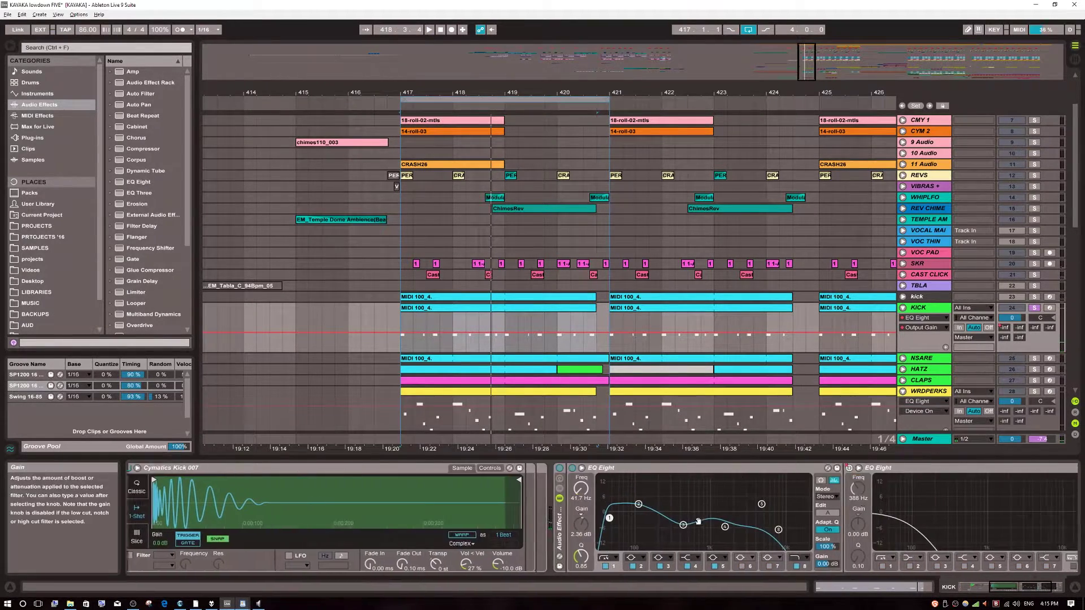
pyautogui.scroll(10, 728, 514)
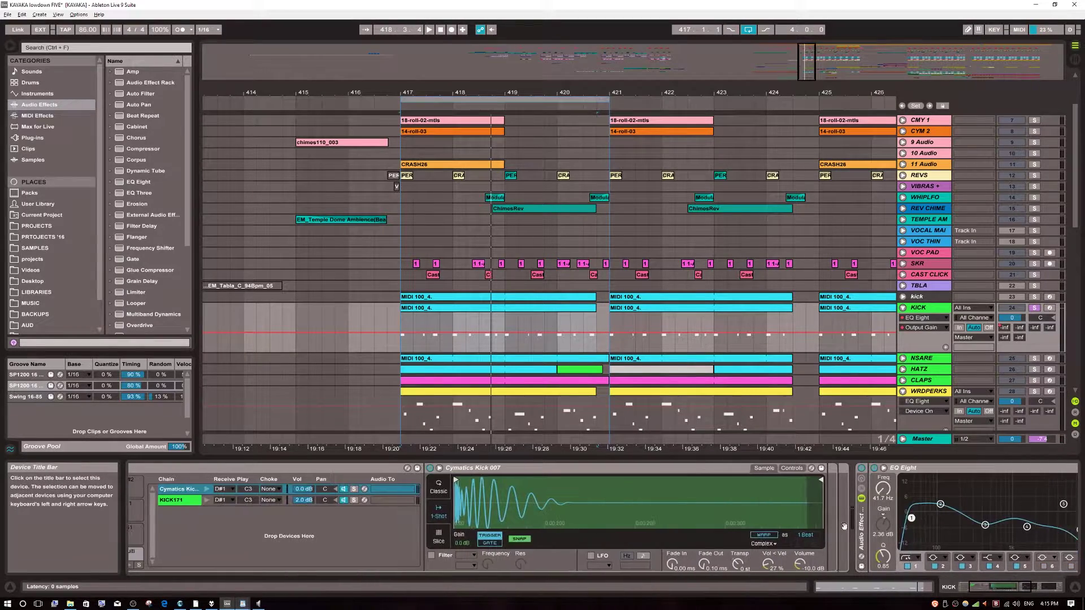
pyautogui.click(190, 501)
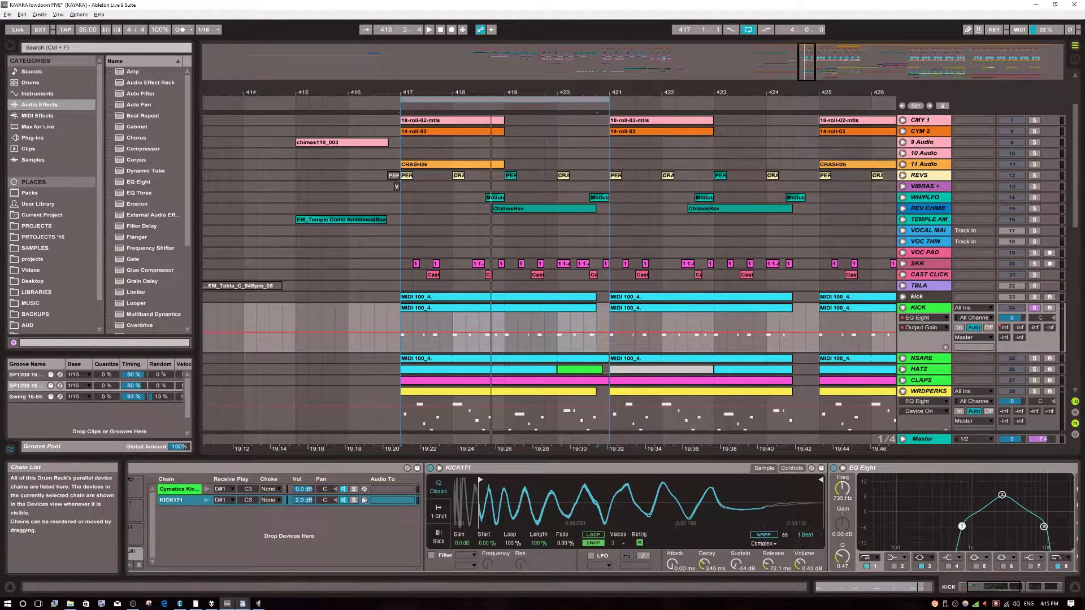
pyautogui.scroll(-5, 273, 515)
pyautogui.scroll(5, 274, 515)
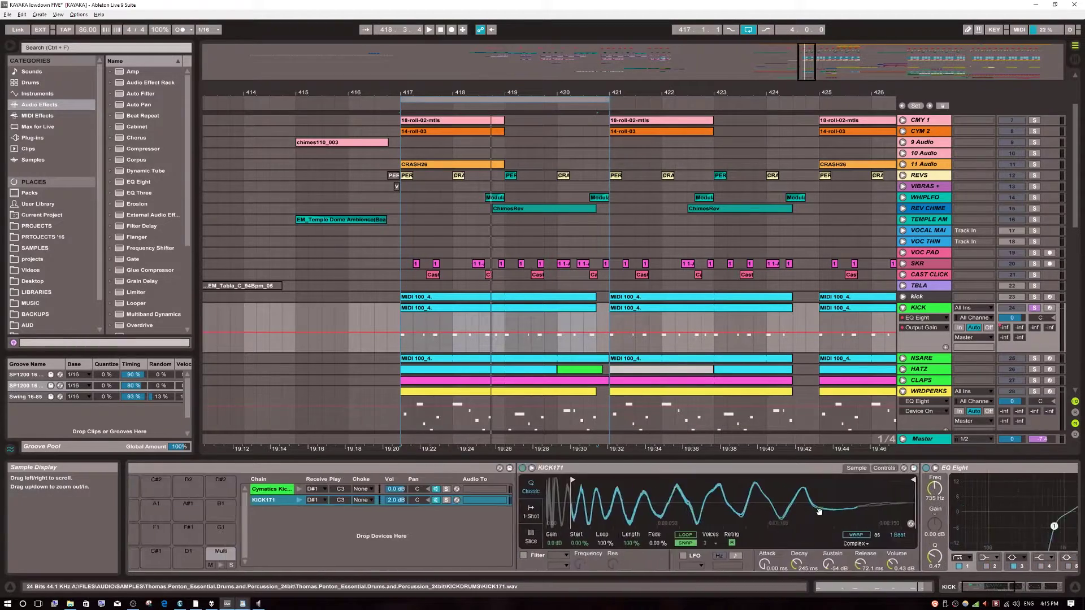
# Step: Solo the Cymatics Kick chain in the drum rack and play the looped section
pyautogui.click(471, 490)
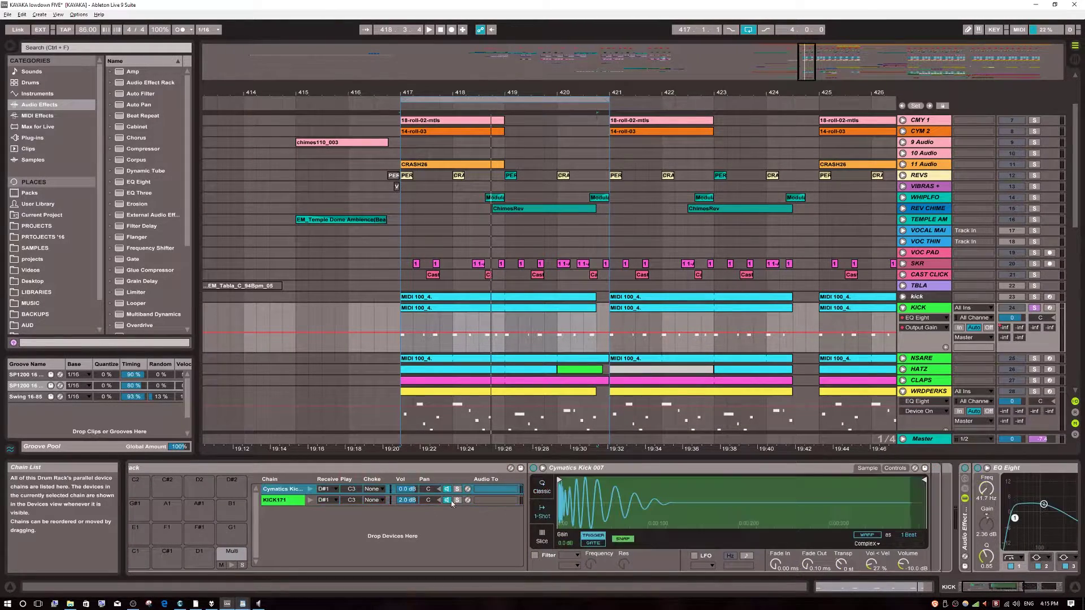
pyautogui.scroll(2, 395, 529)
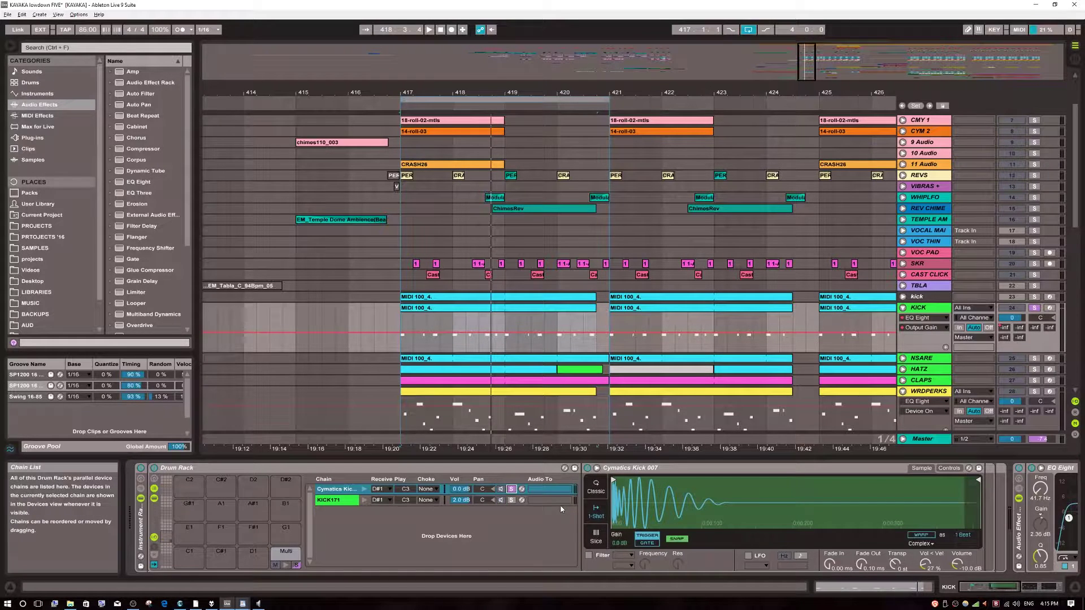
pyautogui.press('space')
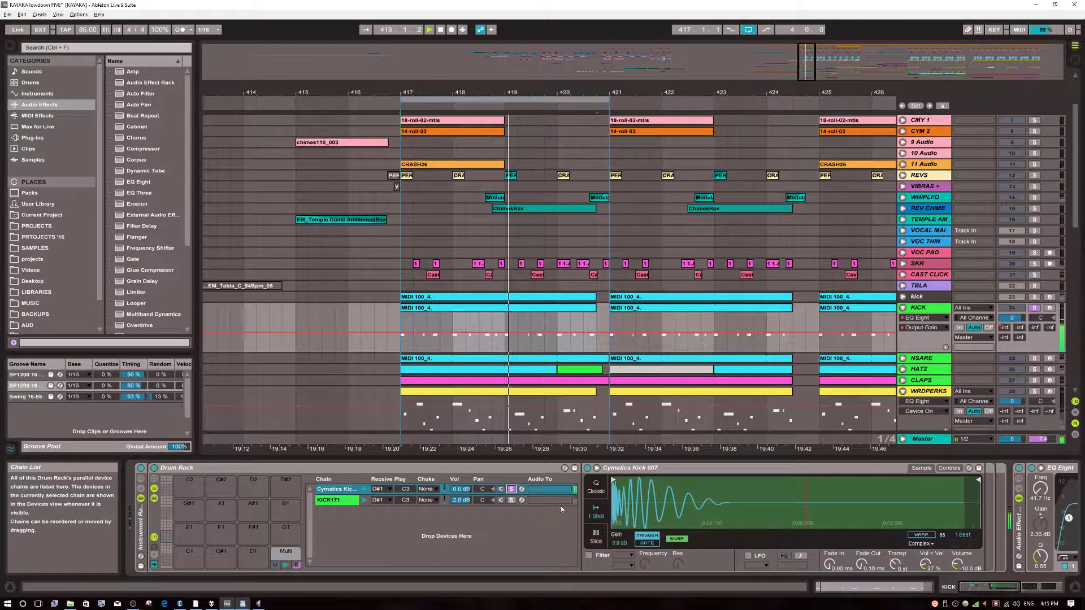
pyautogui.press('space')
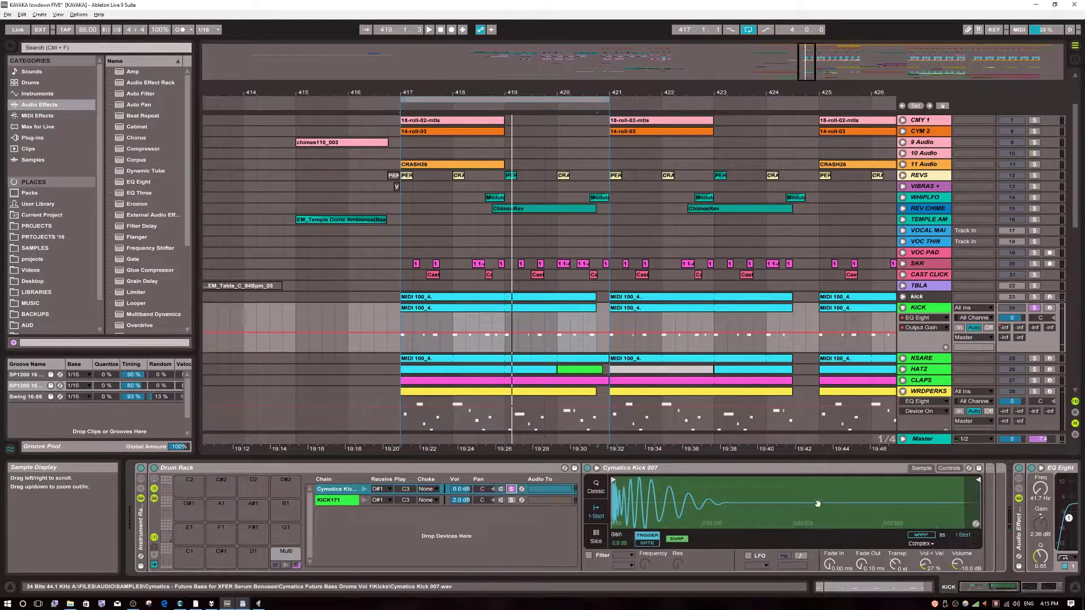
# Step: Bypass the first EQ Eight in the KICK track's Audio Effect Rack and play the soloed Cymatics Kick chain
pyautogui.hscroll(8, 818, 504)
pyautogui.hscroll(1, 714, 515)
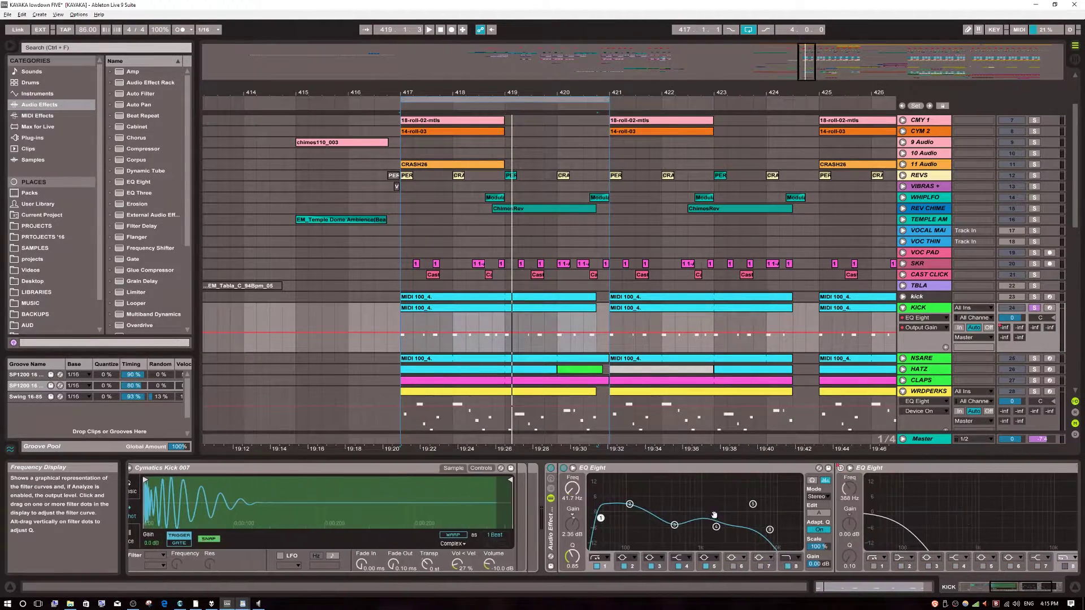
pyautogui.hscroll(1, 693, 522)
pyautogui.hscroll(-9, 565, 511)
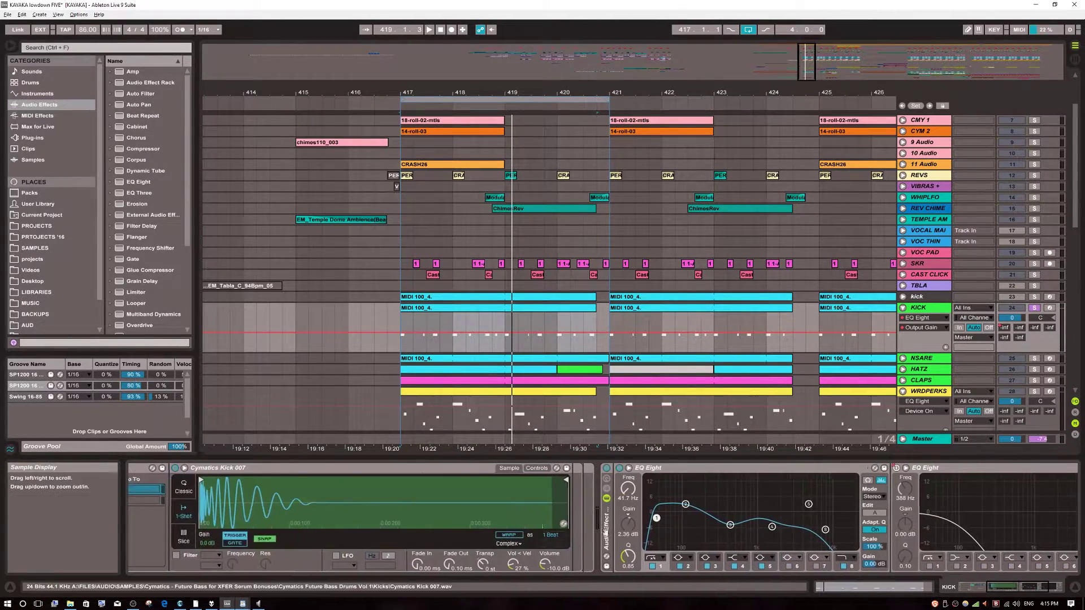
pyautogui.hscroll(8, 795, 509)
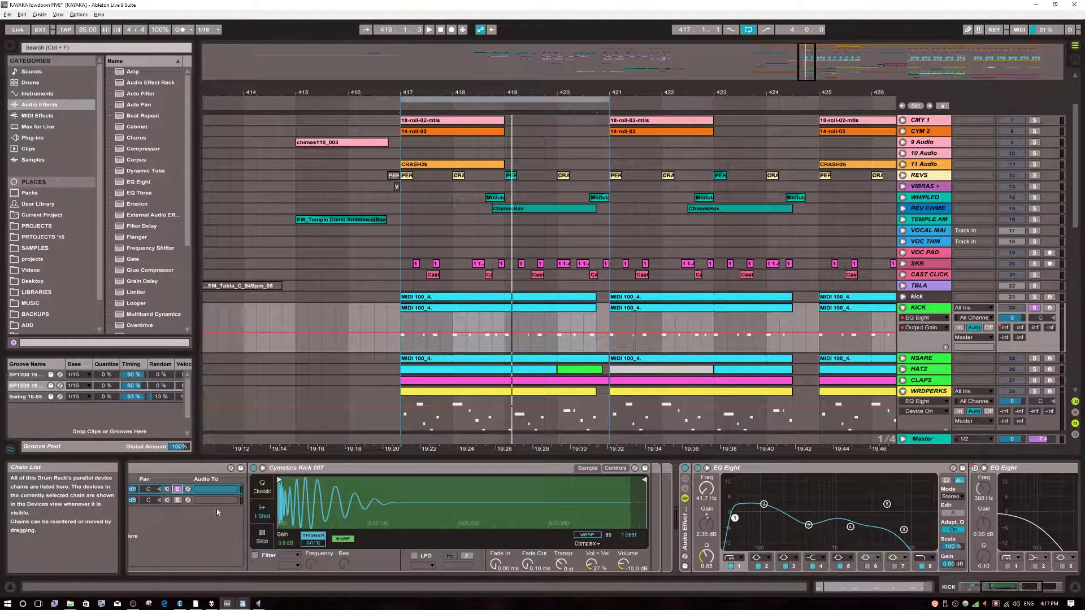
pyautogui.click(327, 480)
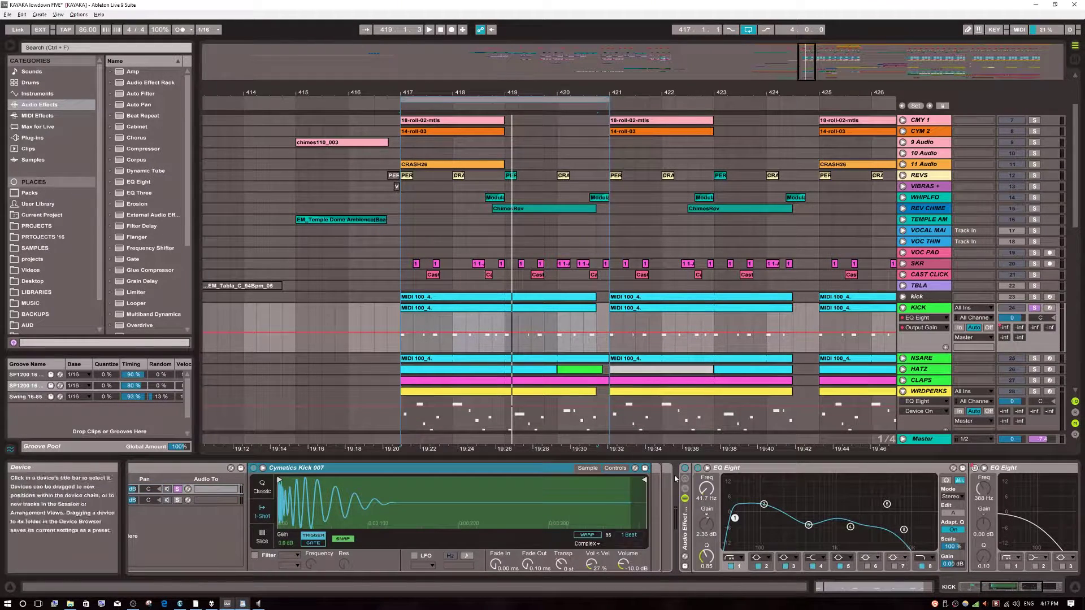
pyautogui.click(745, 470)
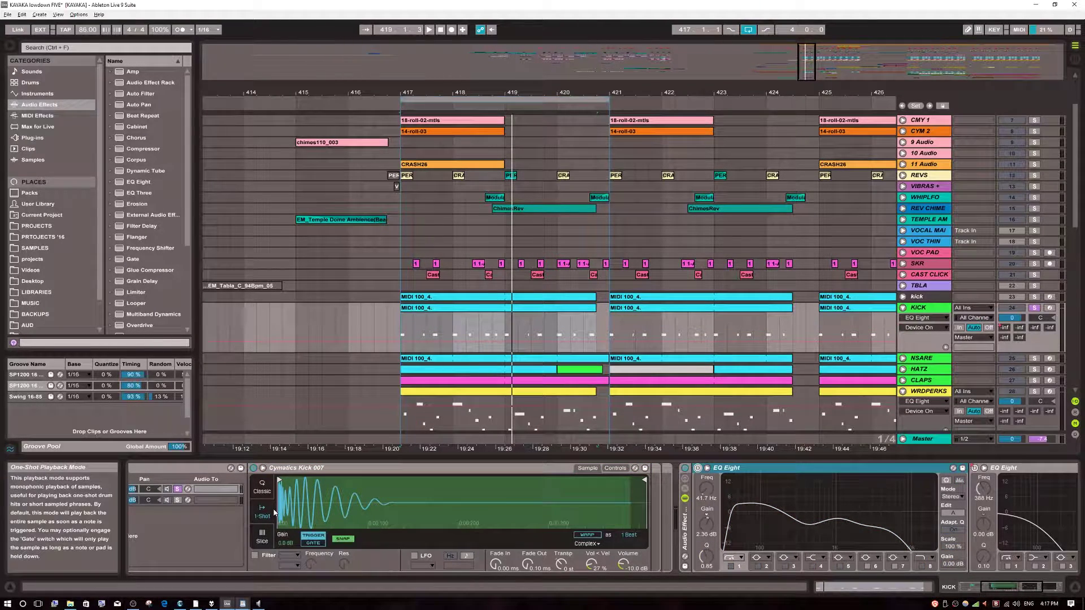
pyautogui.press('space')
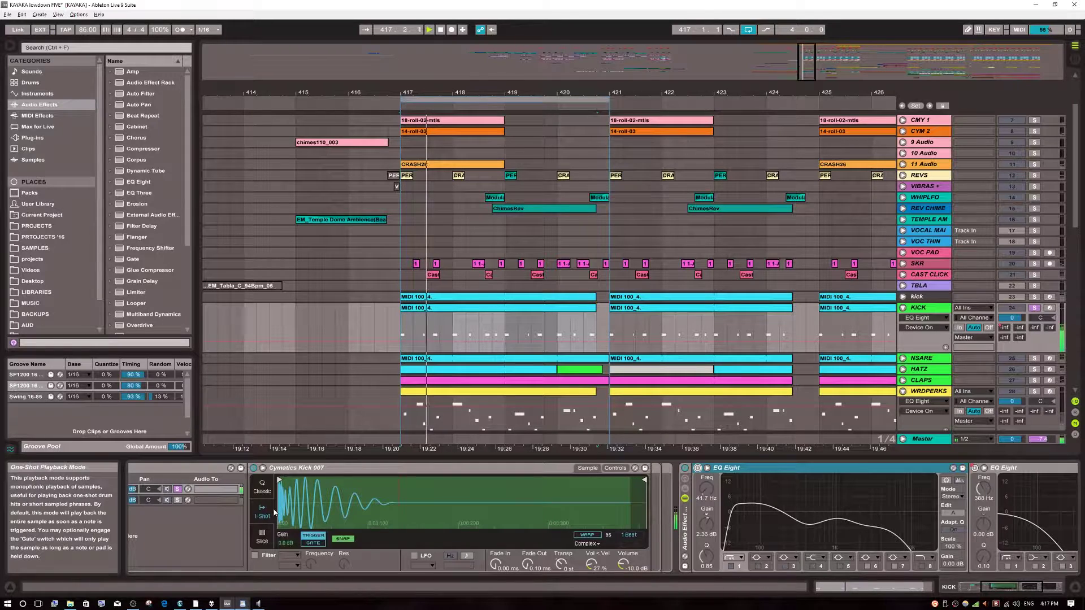
# Step: Solo the KICK171 chain instead of the Cymatics Kick chain and play the loop from bar 417
pyautogui.hscroll(-5, 289, 519)
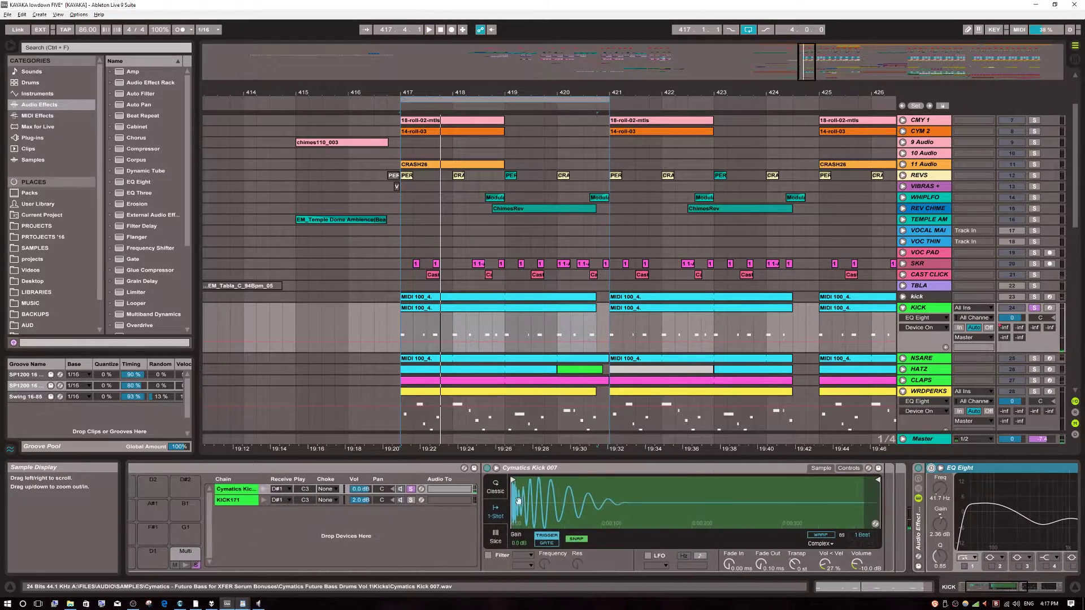
pyautogui.click(412, 502)
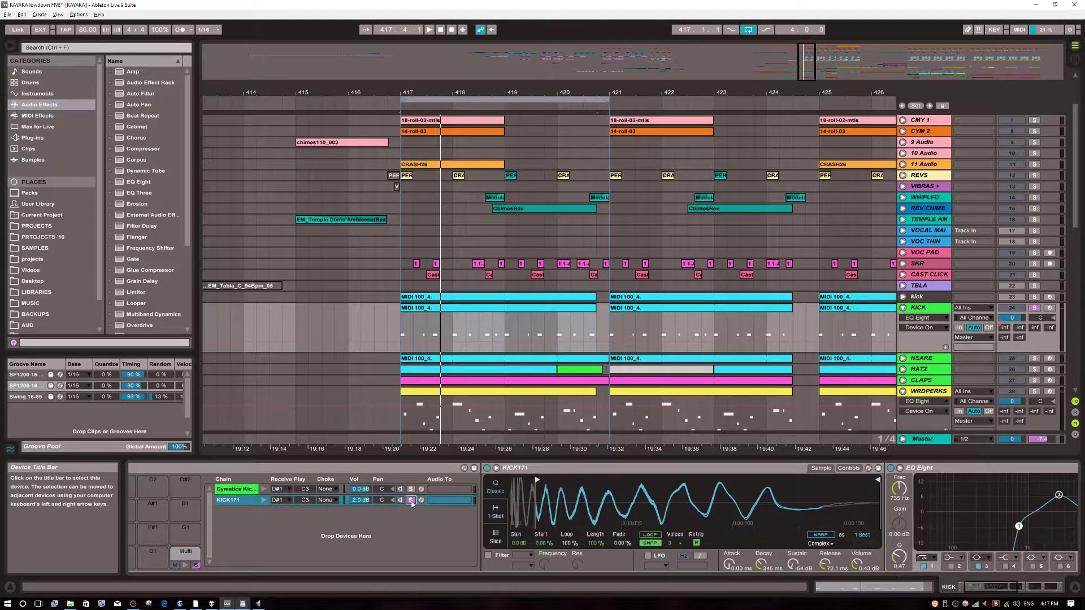
pyautogui.press('space')
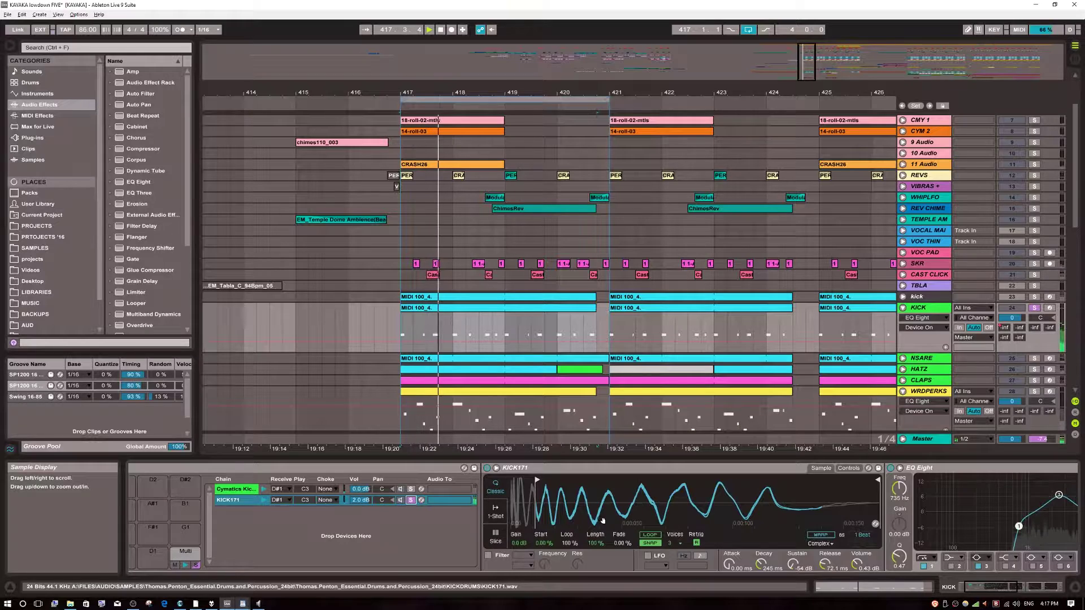
pyautogui.press('space')
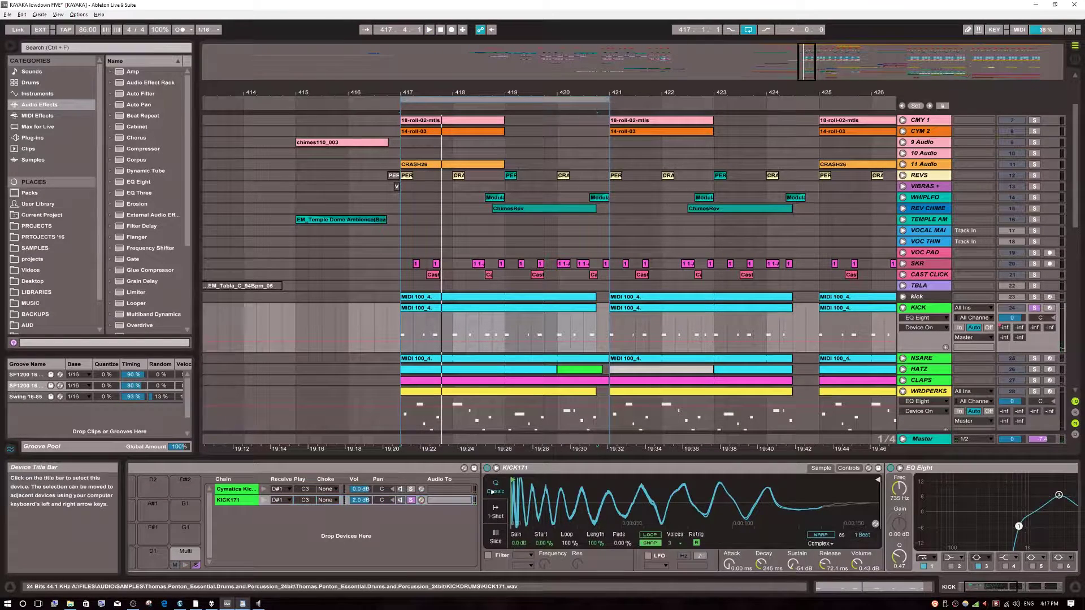
# Step: Audition the KICK171 sample from its very beginning and again with its start moved back past the opening transient
pyautogui.press('space')
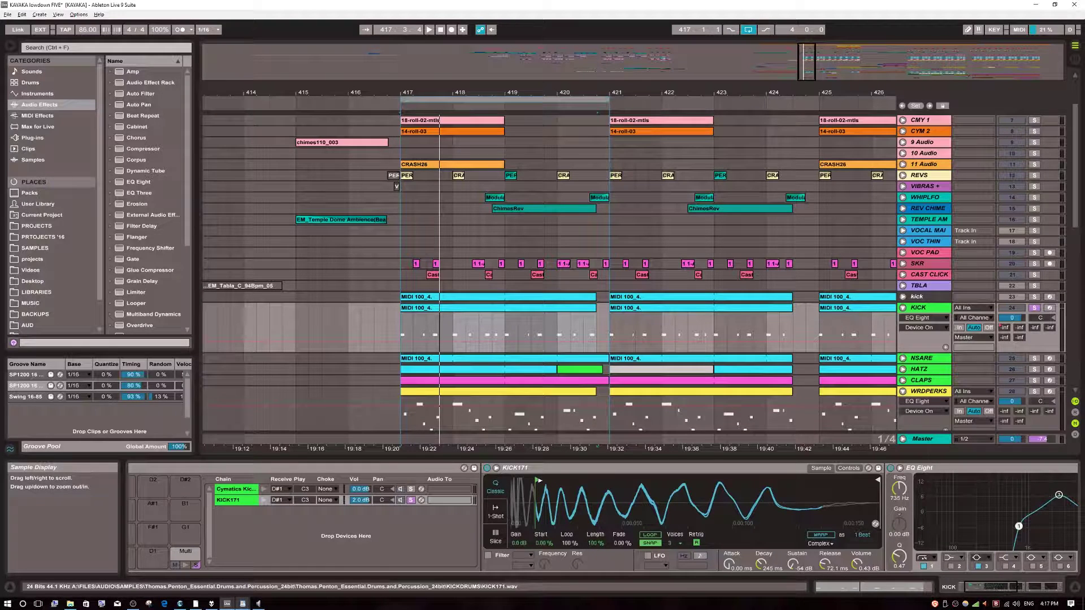
pyautogui.press('space')
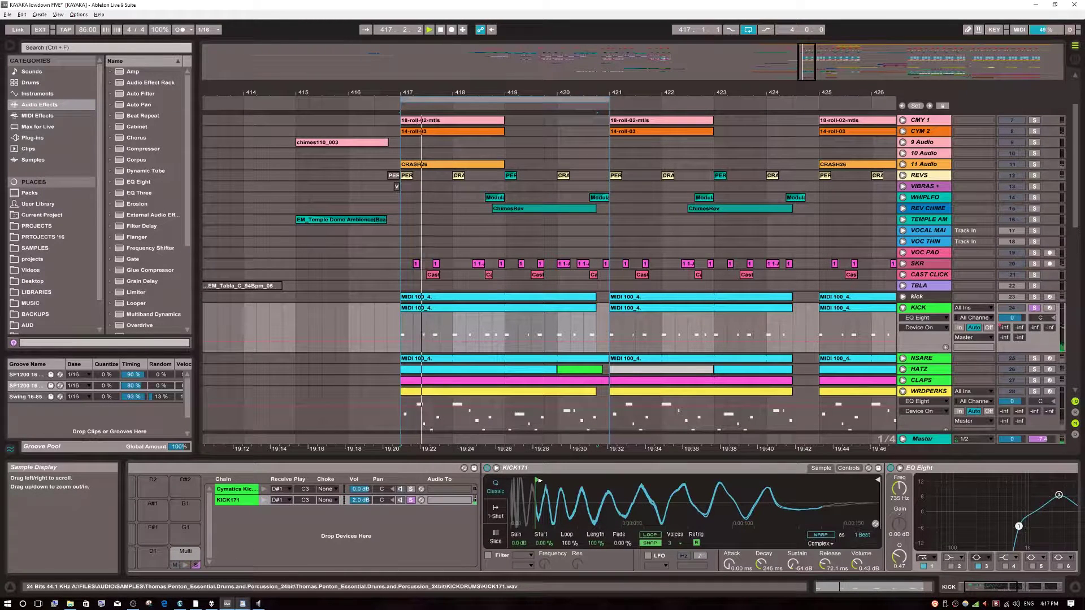
pyautogui.press('space')
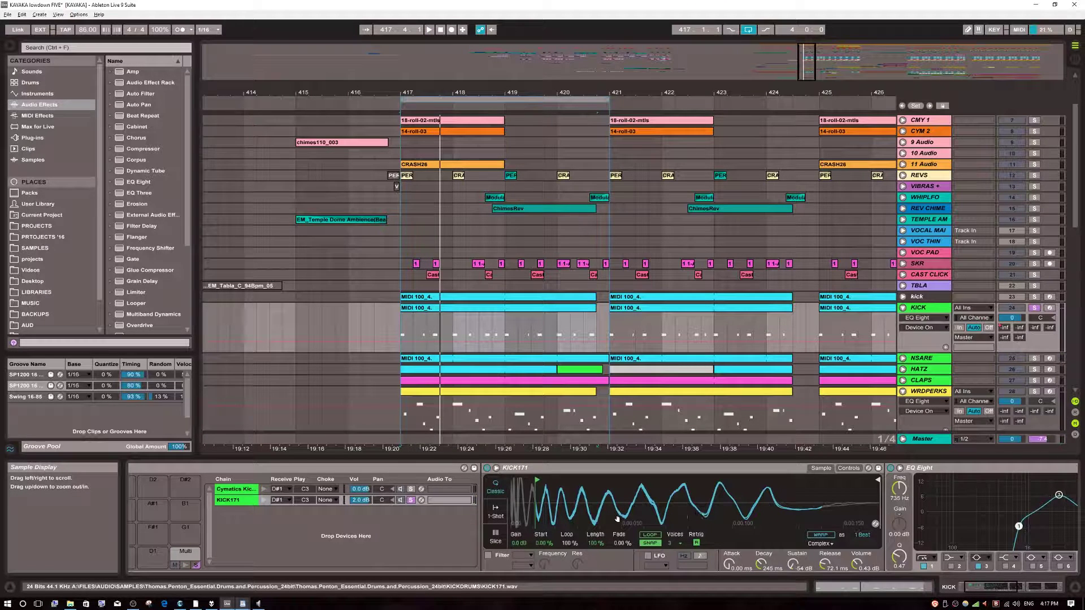
# Step: Select KICK171's Release and play the chain with the rack's first EQ Eight bypassed and switched back on
pyautogui.click(498, 490)
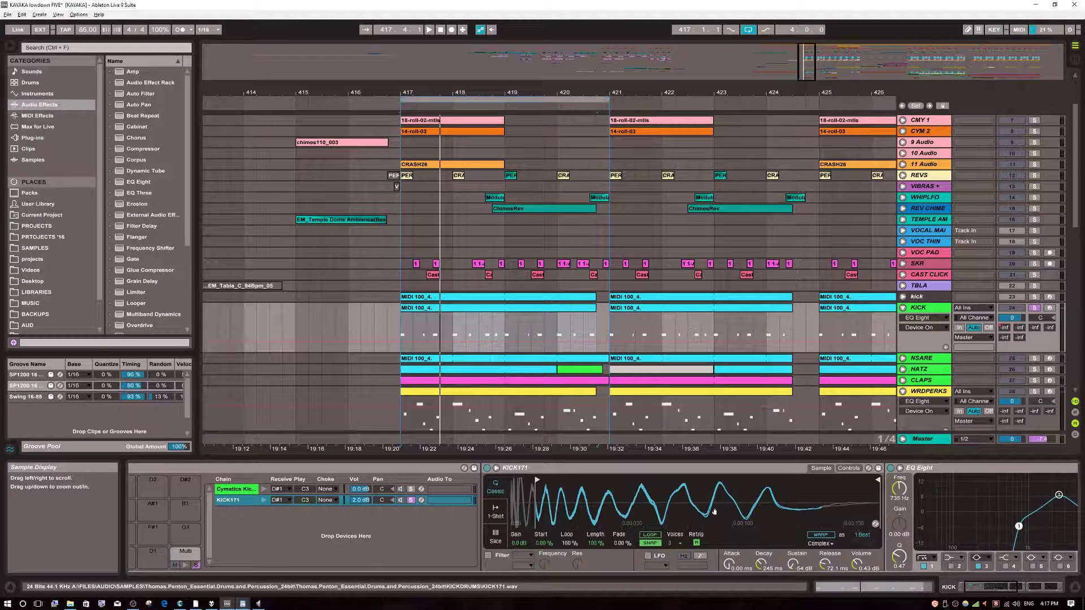
pyautogui.click(827, 565)
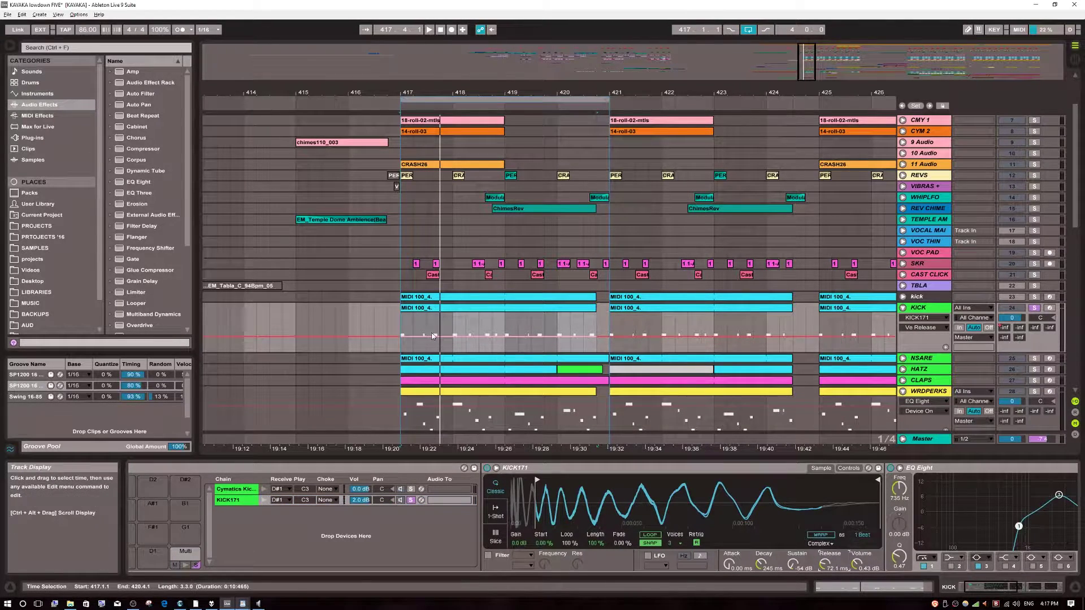
pyautogui.click(1009, 515)
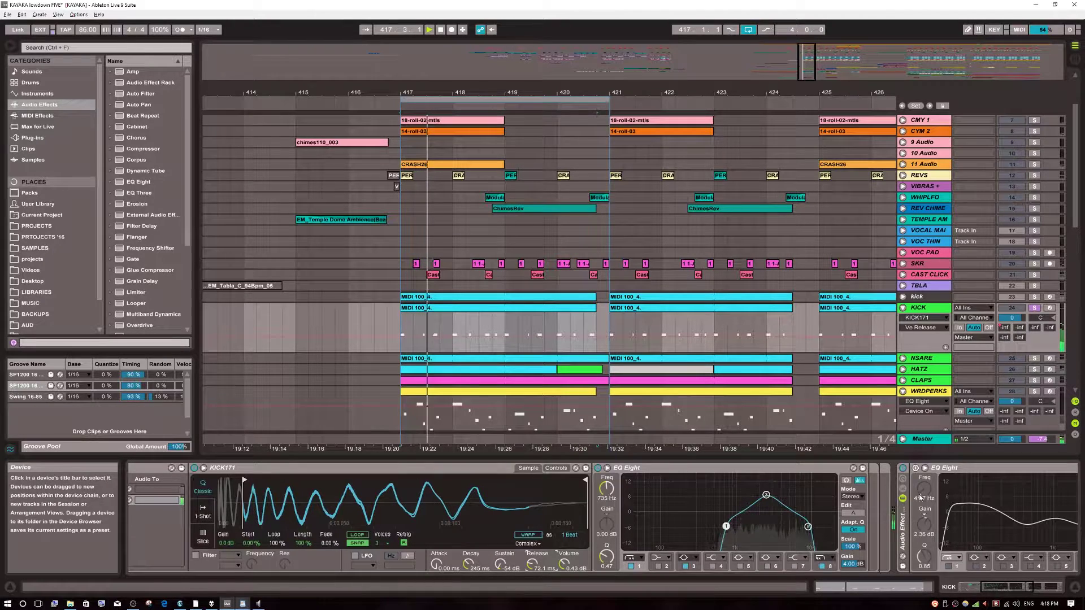
pyautogui.press('space')
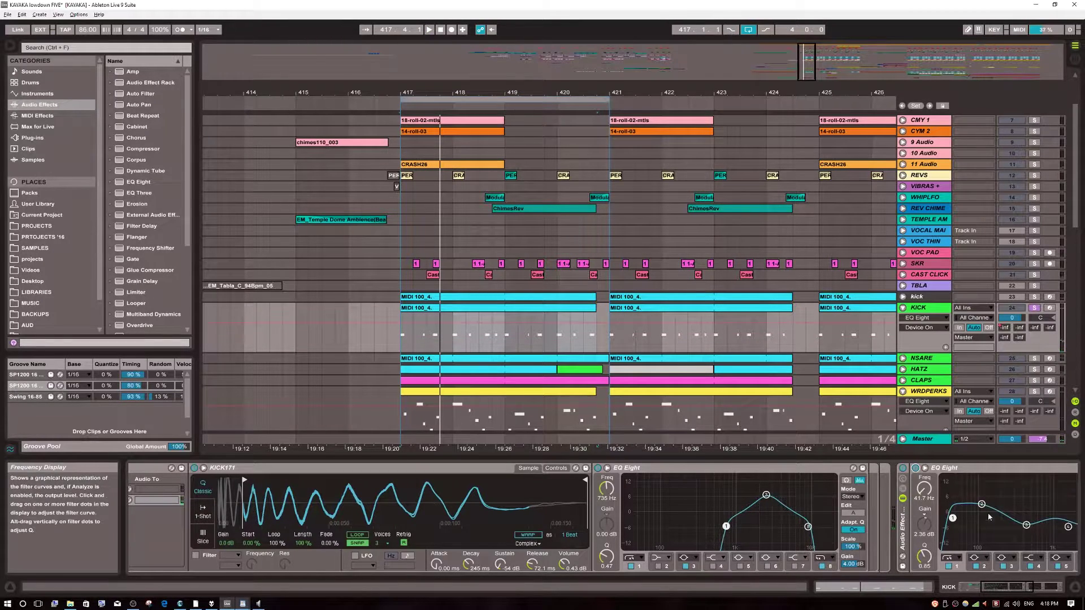
pyautogui.click(994, 517)
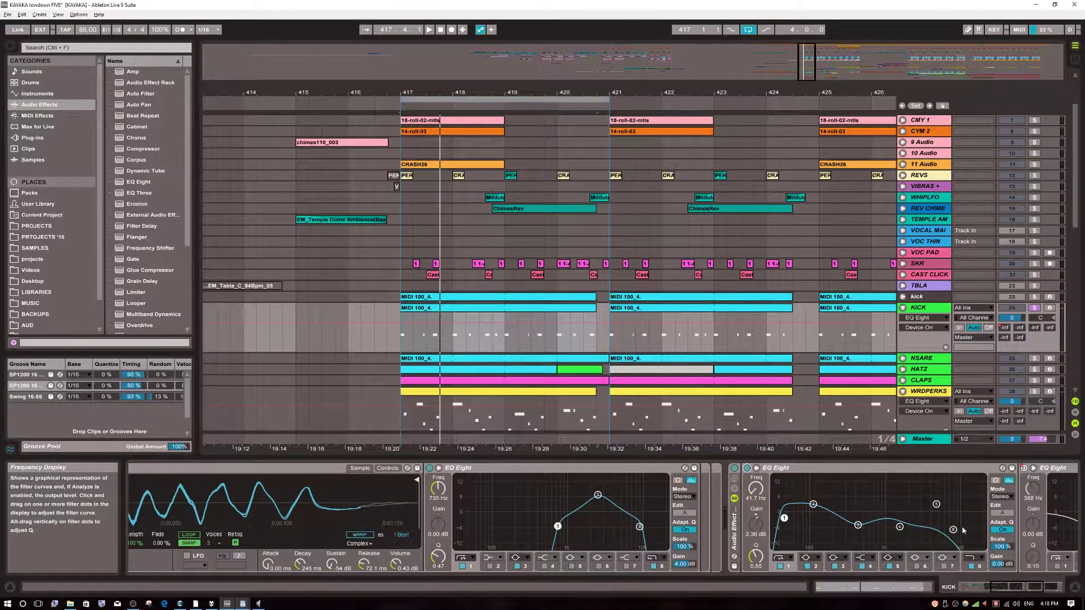
pyautogui.press('space')
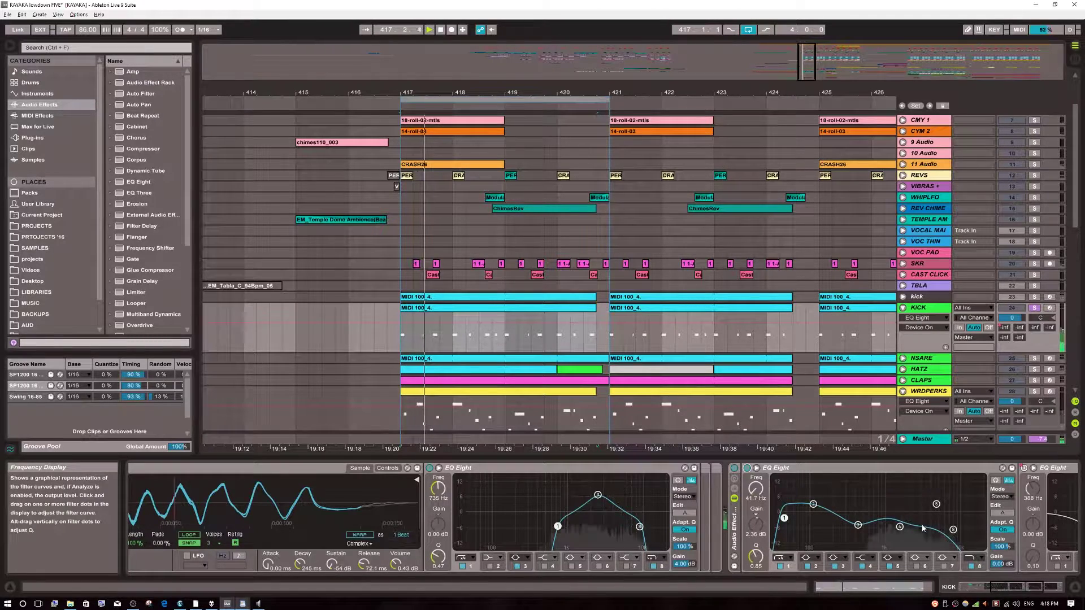
pyautogui.press('space')
# Step: Switch the chain solo from KICK171 back to Cymatics Kick and play the loop
pyautogui.hscroll(-3, 370, 506)
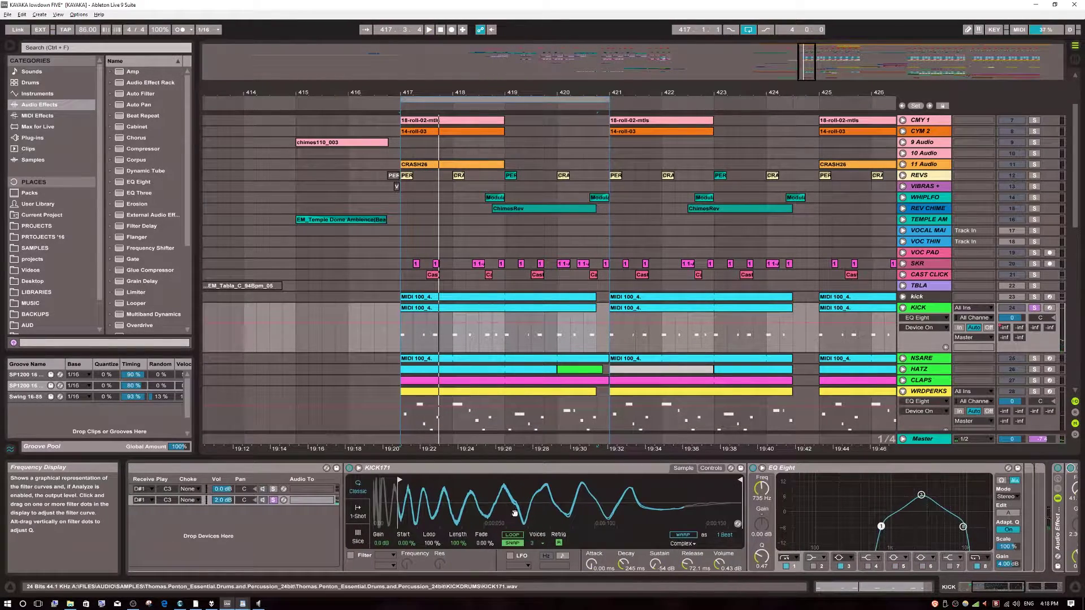
pyautogui.click(273, 490)
pyautogui.press('space')
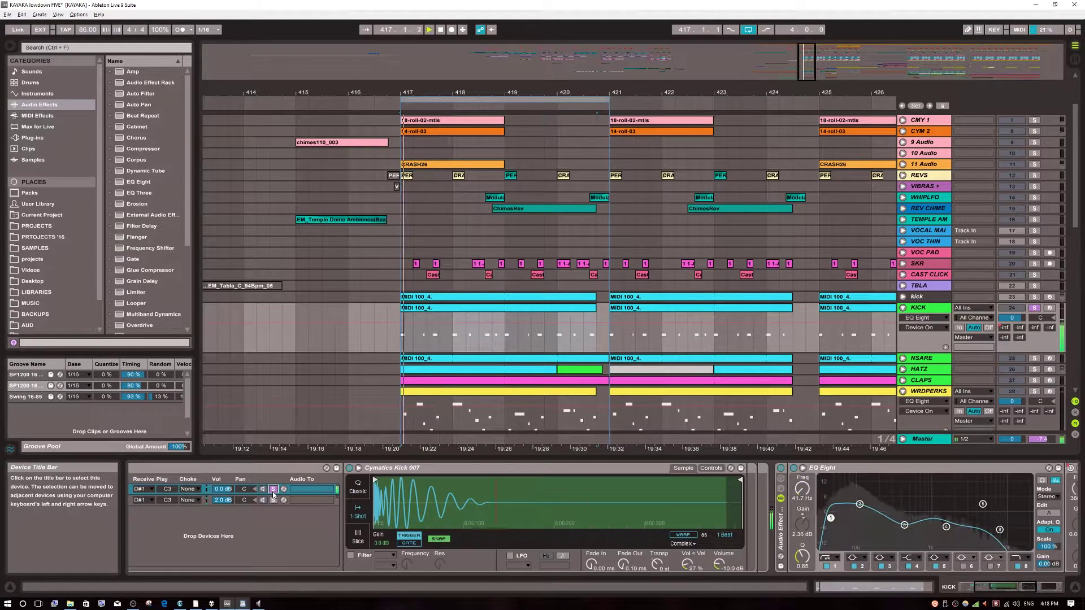
# Step: Unsolo the Cymatics Kick chain and compare both kicks playing with the rack's first EQ Eight off and on
pyautogui.click(273, 490)
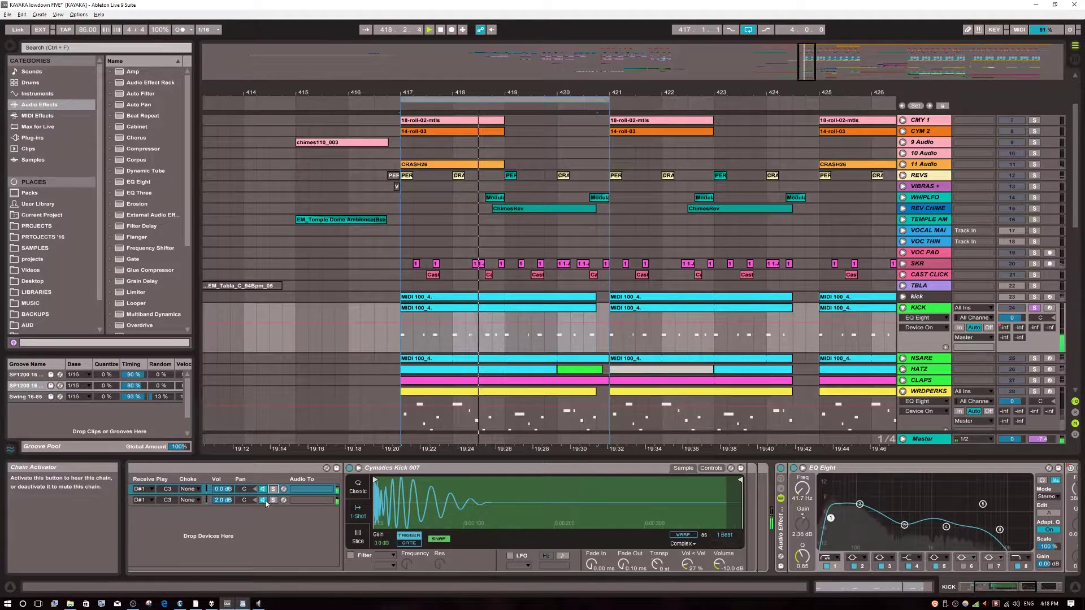
pyautogui.click(793, 468)
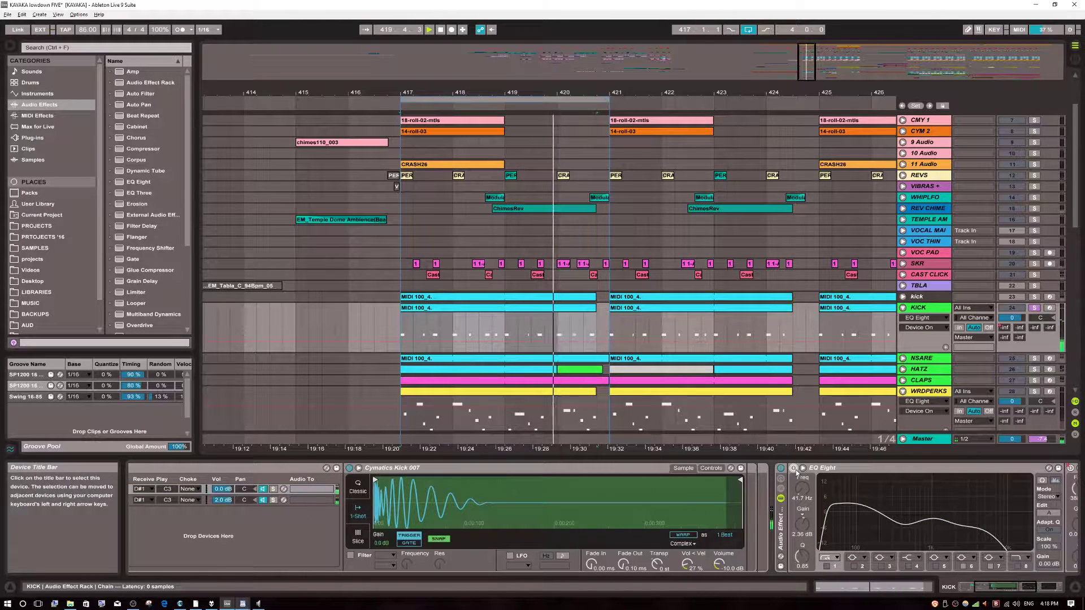
pyautogui.click(793, 468)
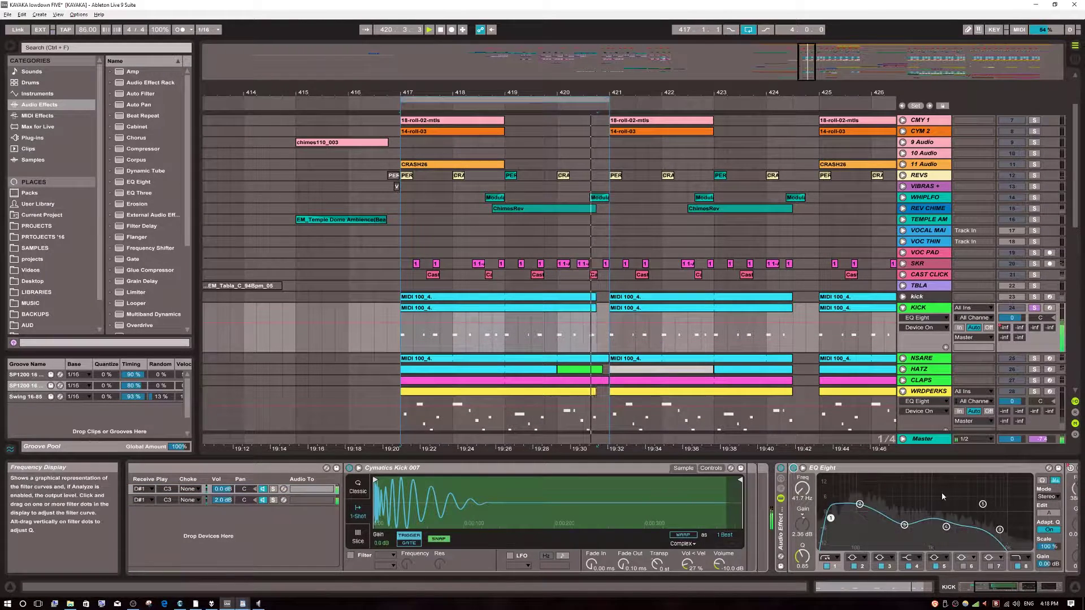
# Step: Fold the KICK track, switch the solo to NSARE and unfold the NSARE track
pyautogui.hscroll(5, 757, 497)
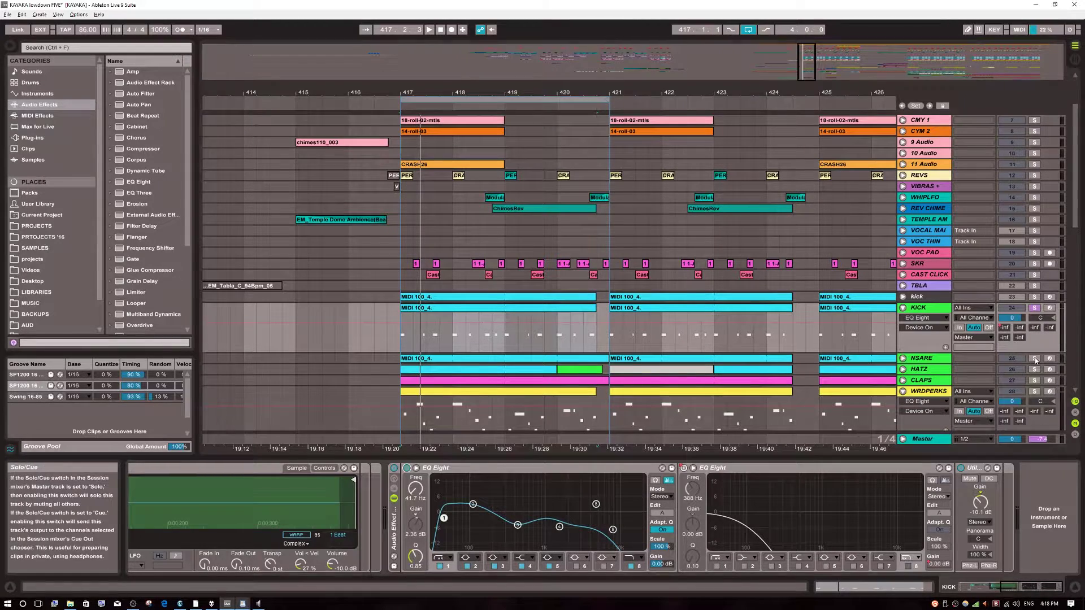
pyautogui.click(902, 309)
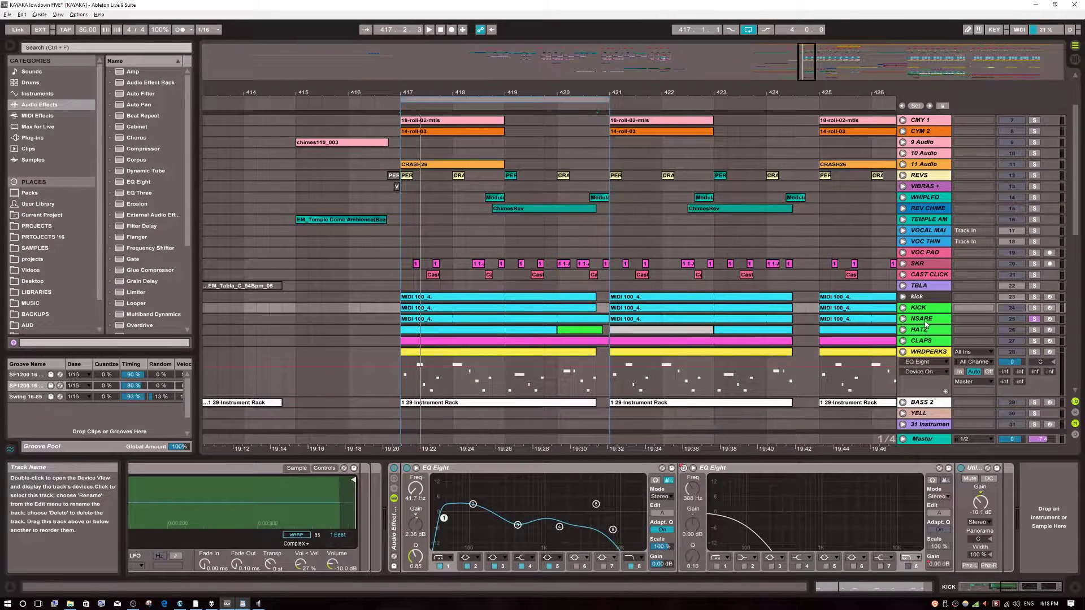
pyautogui.click(926, 318)
pyautogui.click(903, 319)
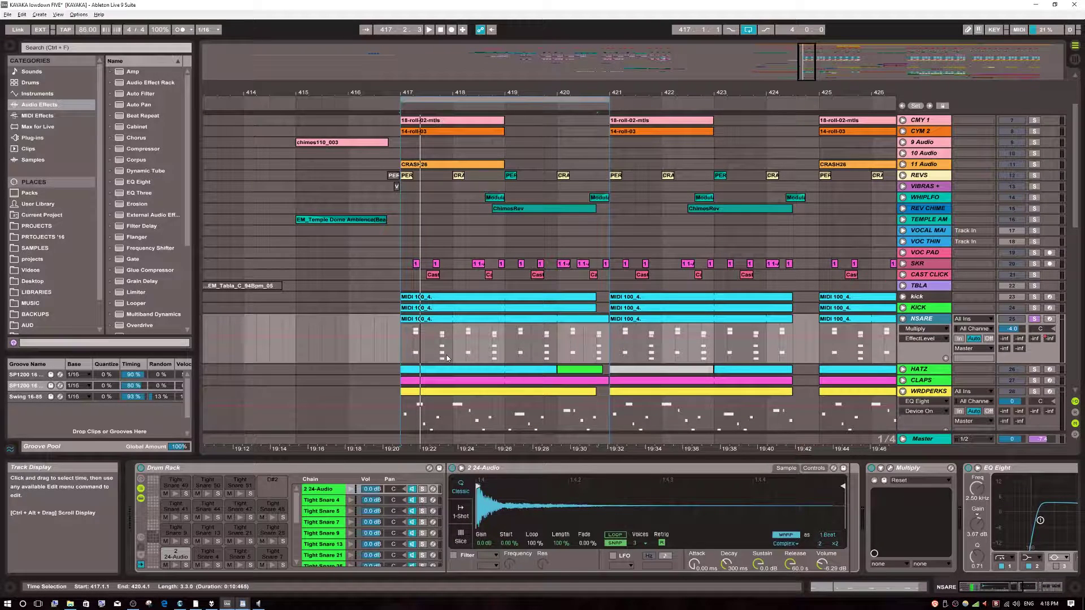
# Step: Look through NSARE's device chain from the Drum Rack past Multiply, EQ Eight and Utility to the Drums Room reverb
pyautogui.click(1015, 504)
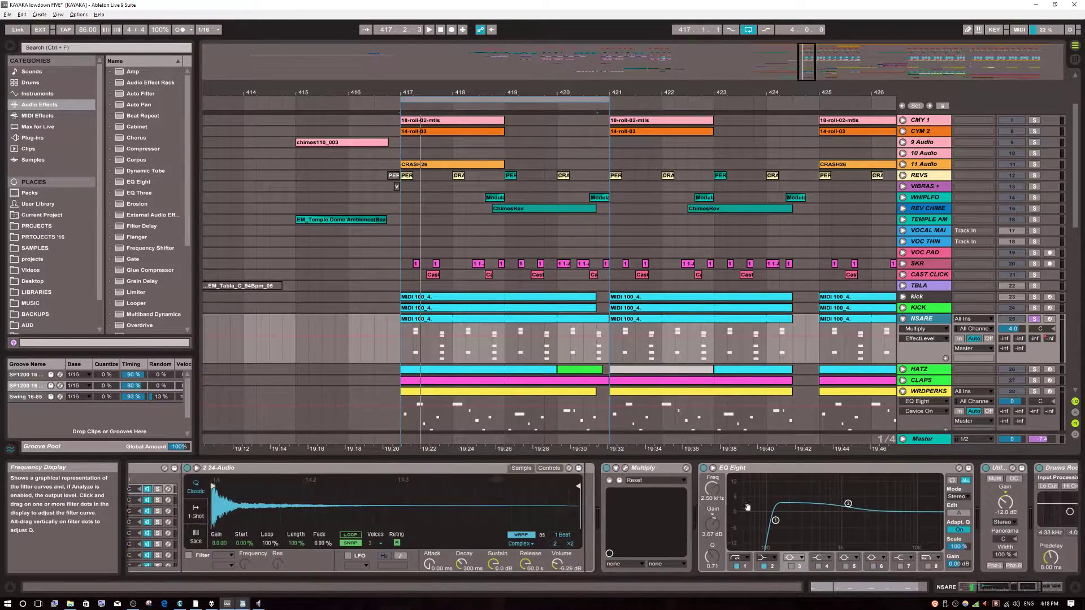
pyautogui.moveTo(747, 506); pyautogui.dragTo(582, 507)
pyautogui.moveTo(822, 528); pyautogui.dragTo(697, 512)
pyautogui.moveTo(535, 515); pyautogui.dragTo(1083, 515)
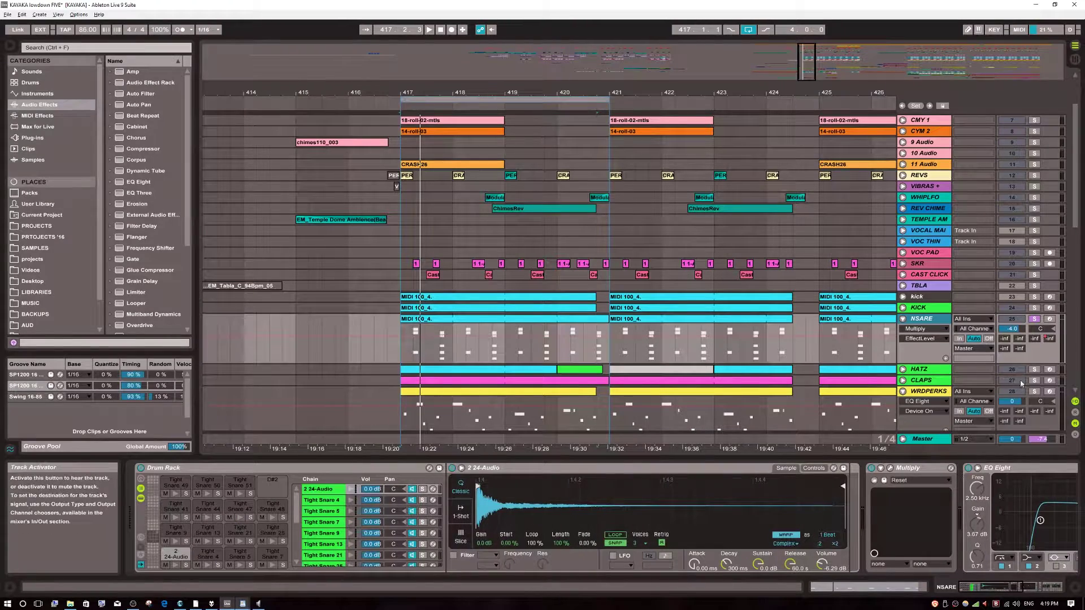
# Step: Set NSARE's D-Frequency Shifter send to -inf dB and play the soloed snare loop
pyautogui.click(1049, 339)
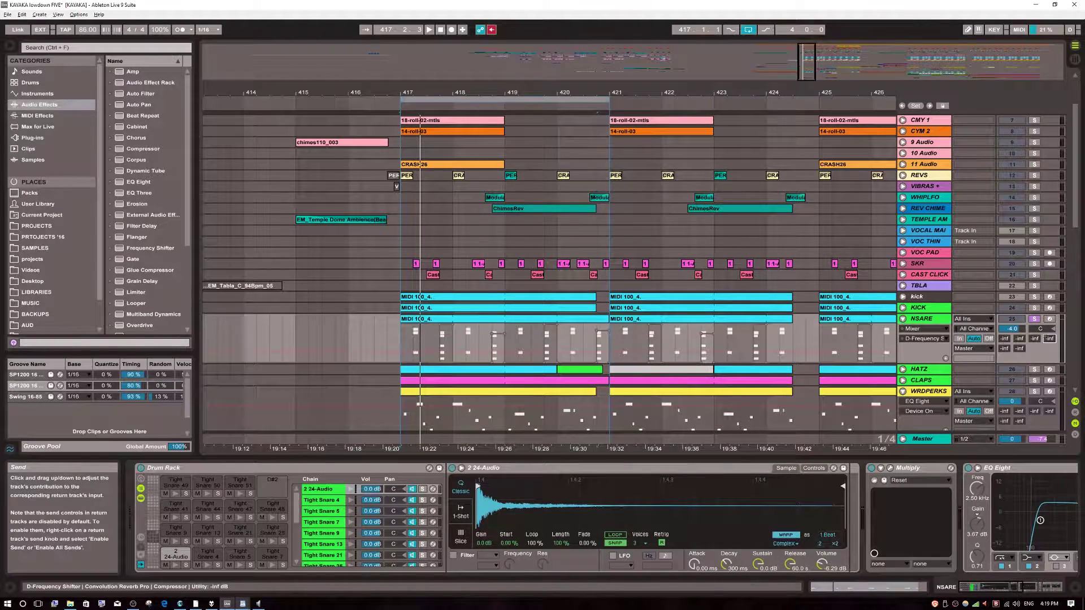
pyautogui.press('space')
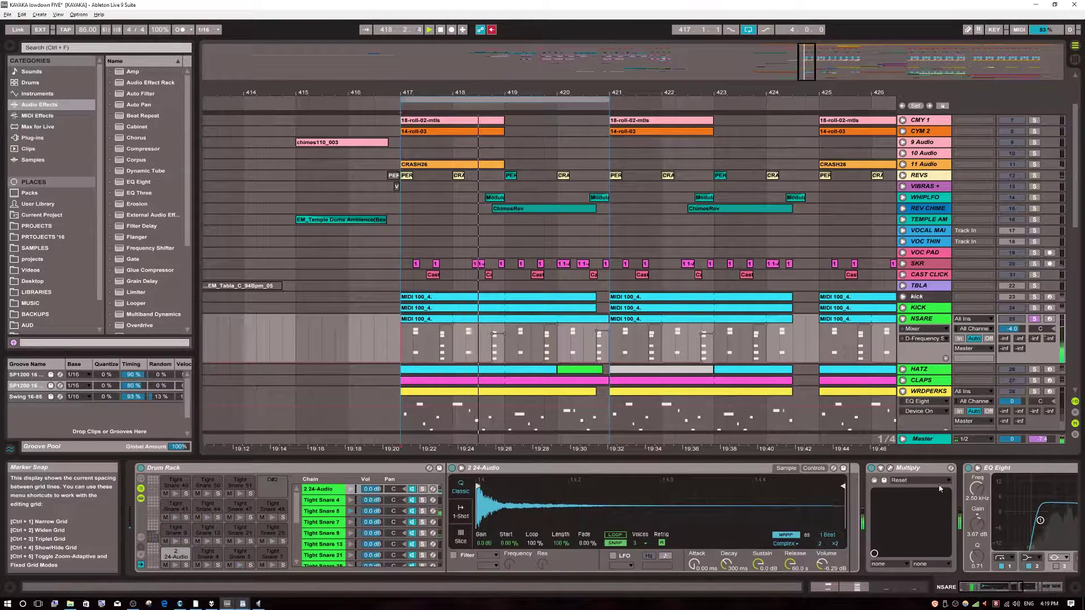
pyautogui.hscroll(6, 977, 516)
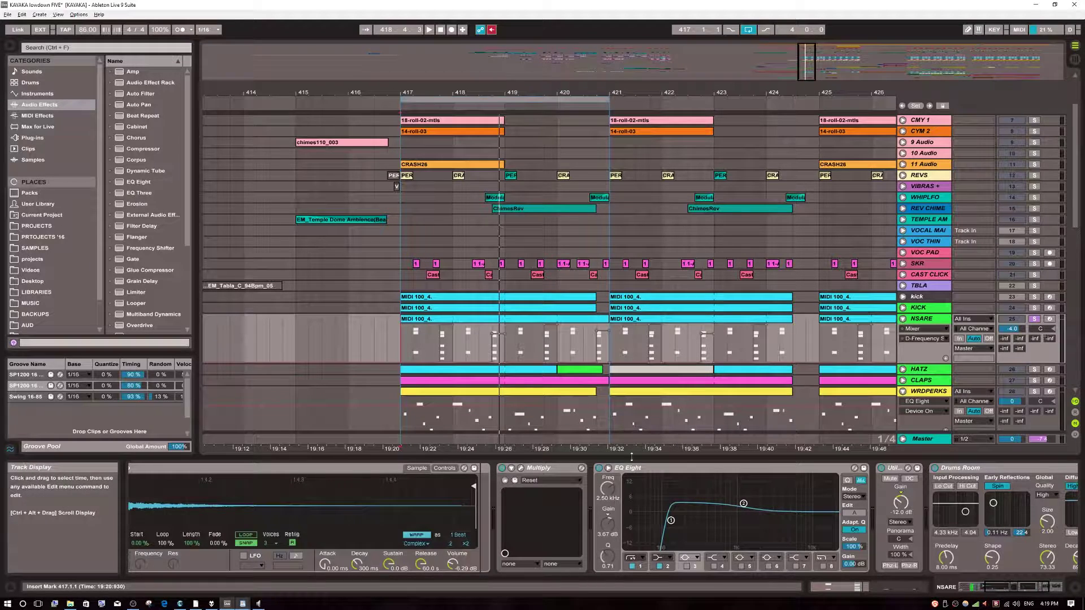
# Step: Bypass the Drums Room reverb, EQ Eight and Multiply on NSARE and play the dry snares from bar 417
pyautogui.hscroll(3, 993, 502)
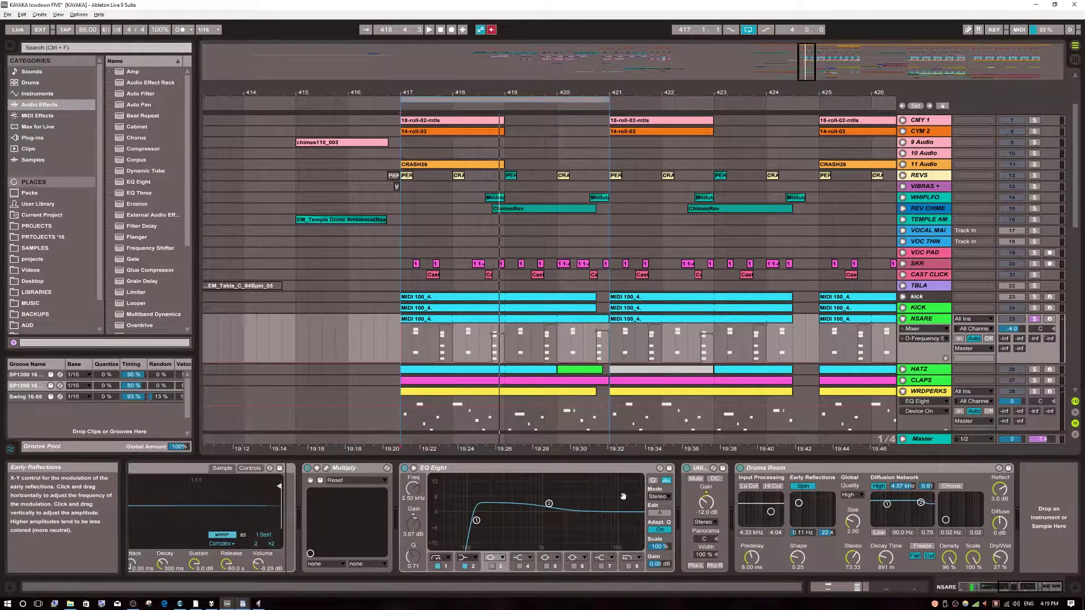
pyautogui.click(818, 471)
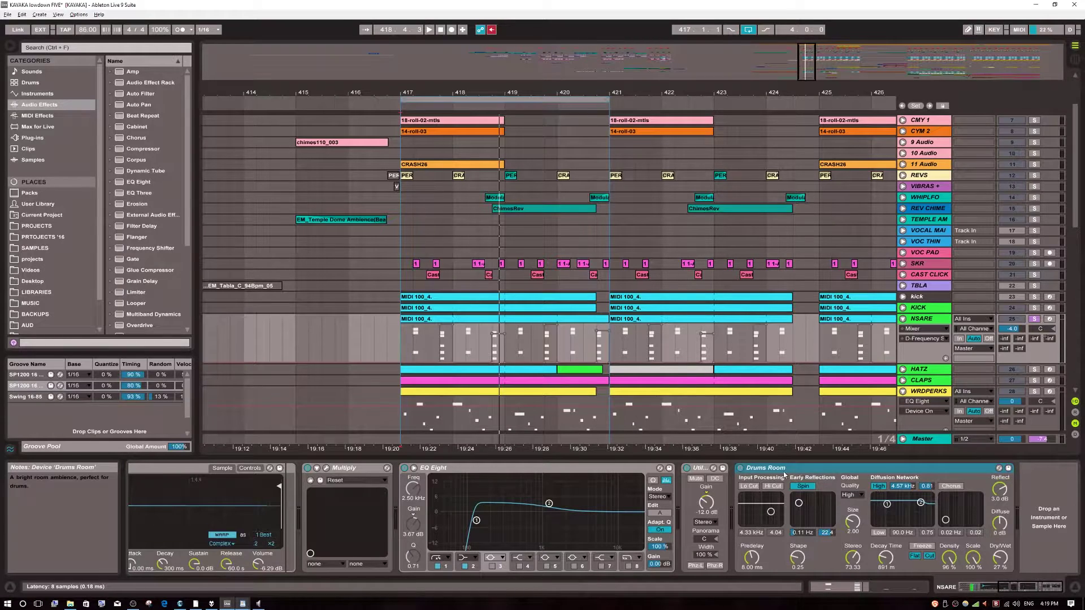
pyautogui.press('0')
pyautogui.click(597, 466)
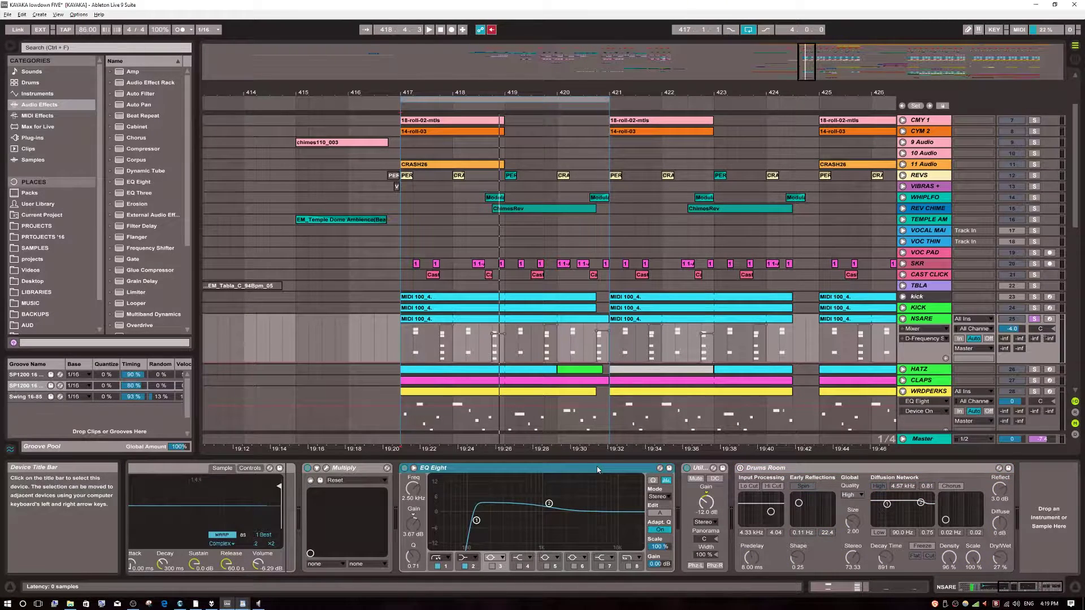
pyautogui.press('0')
pyautogui.hscroll(-3, 401, 469)
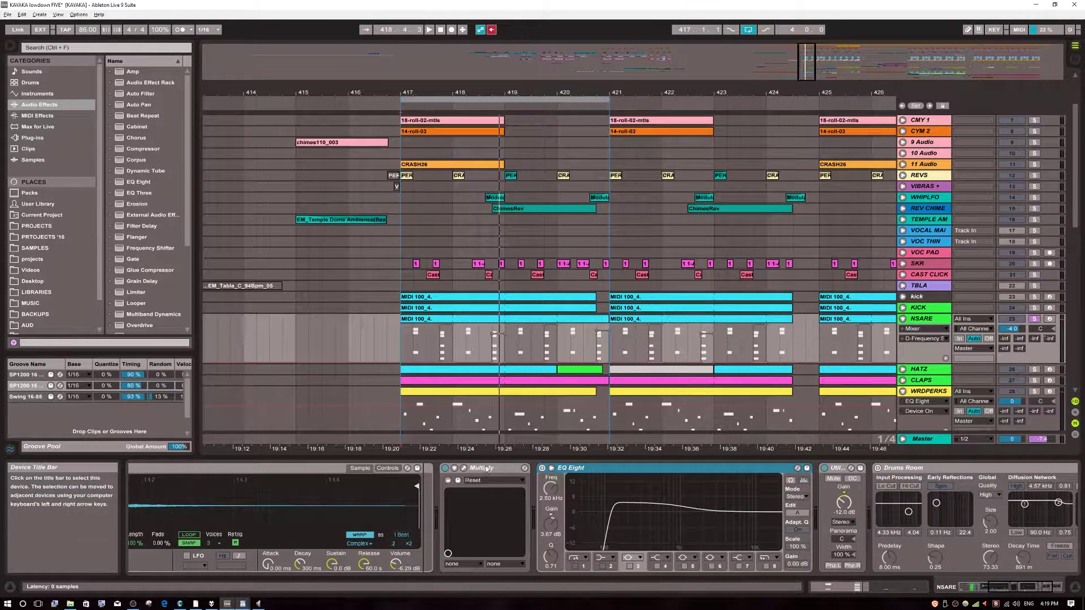
pyautogui.click(484, 469)
pyautogui.press('space')
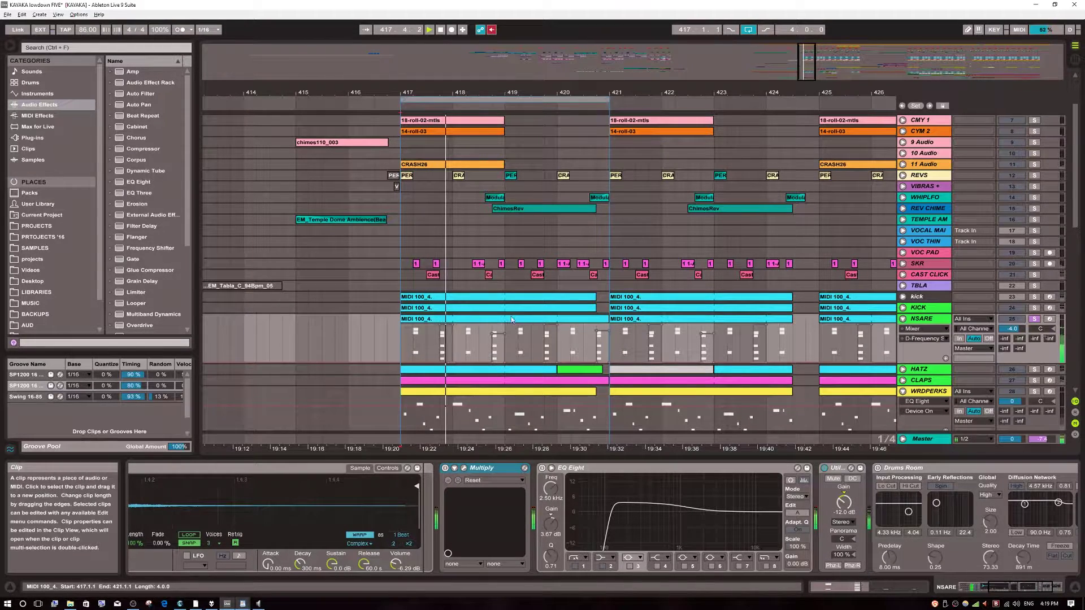
# Step: Open the NSARE MIDI clip at bar 417 and enlarge the note editor to fit the layered snare notes
pyautogui.scroll(-3, 490, 323)
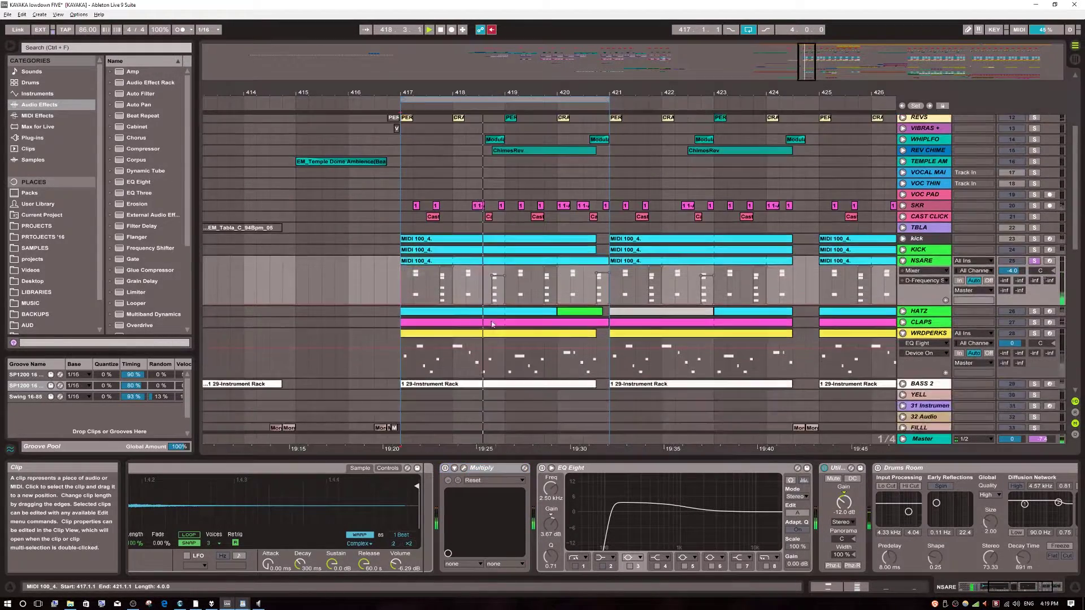
pyautogui.scroll(-3, 486, 268)
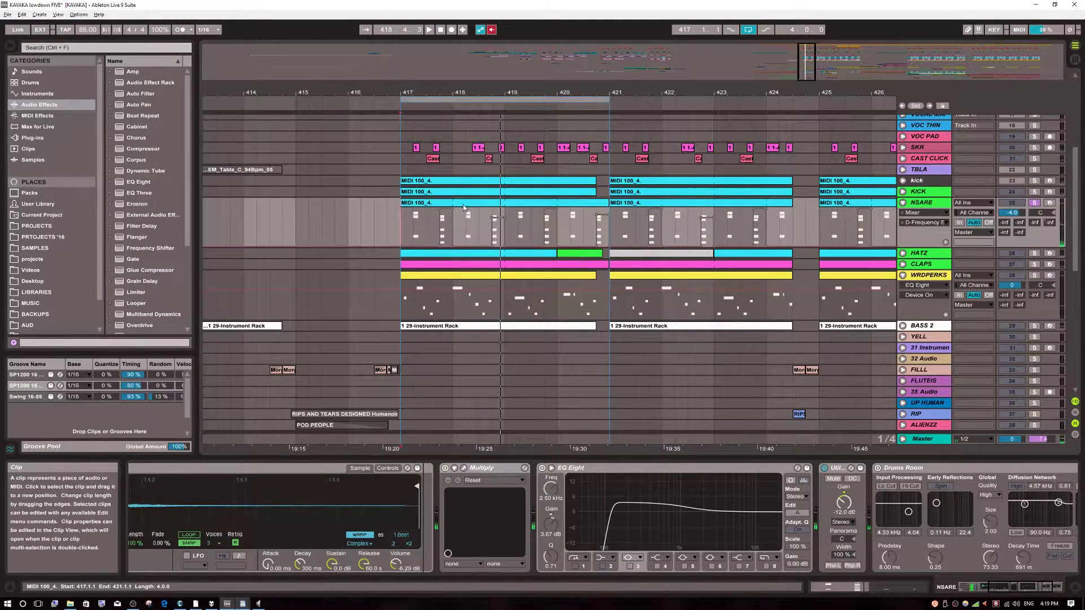
pyautogui.click(463, 204)
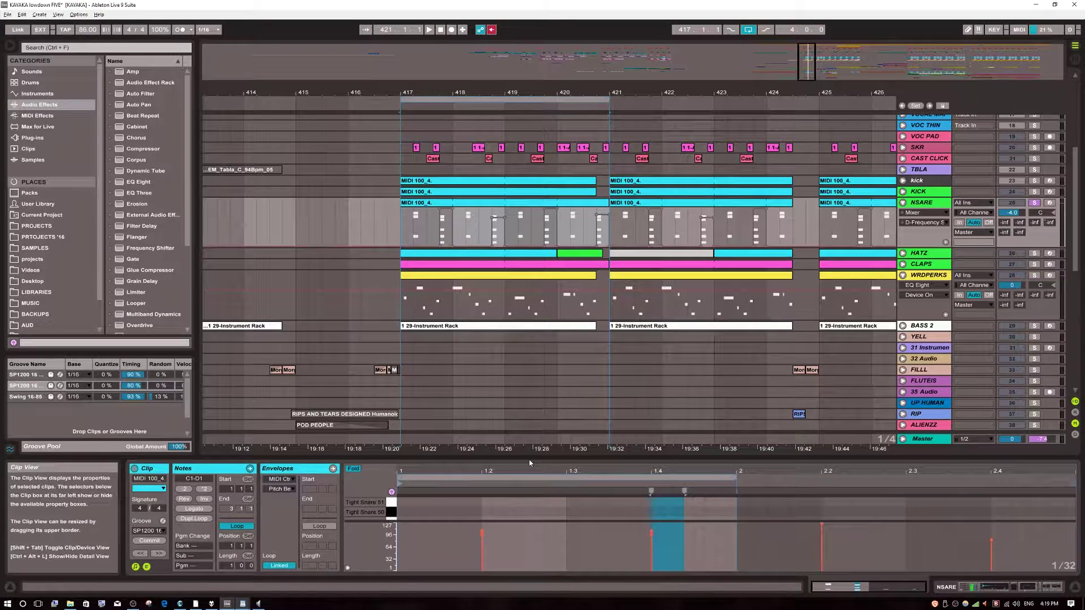
pyautogui.moveTo(529, 438); pyautogui.dragTo(534, 360)
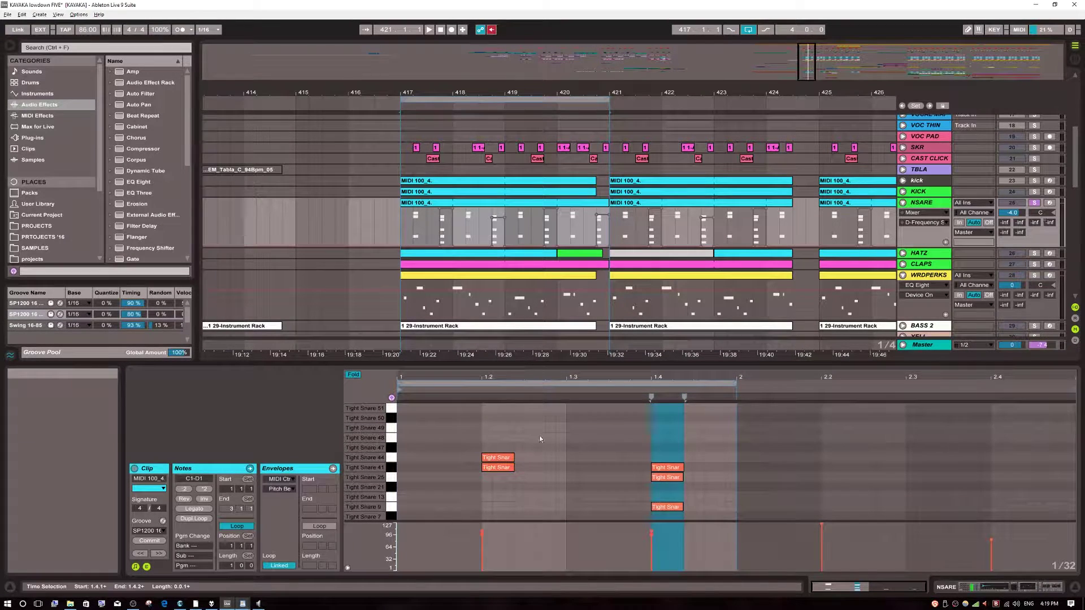
pyautogui.scroll(-3, 541, 445)
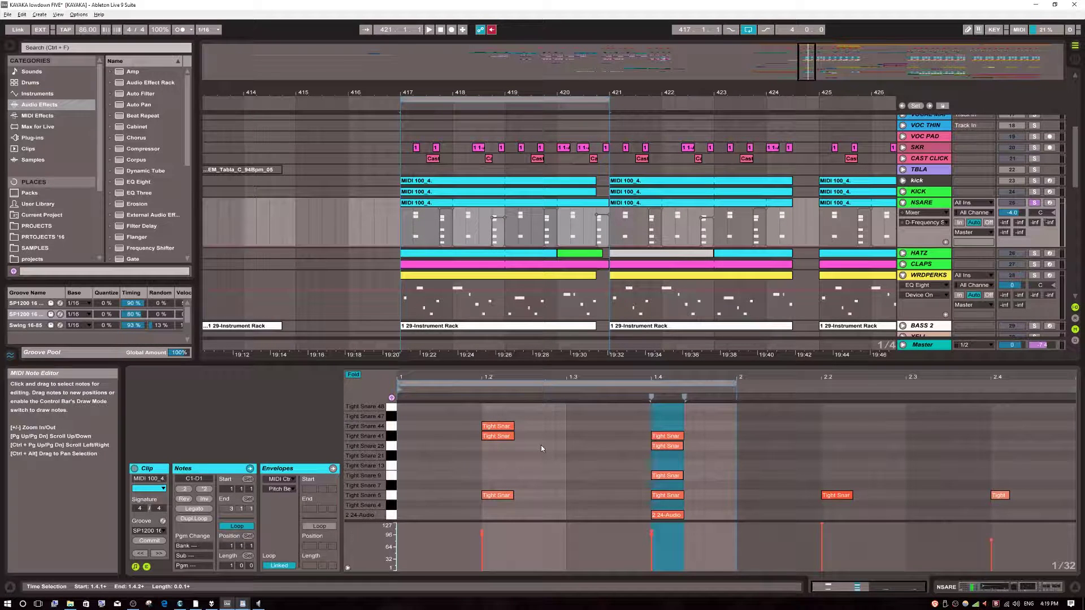
pyautogui.moveTo(548, 365); pyautogui.dragTo(547, 312)
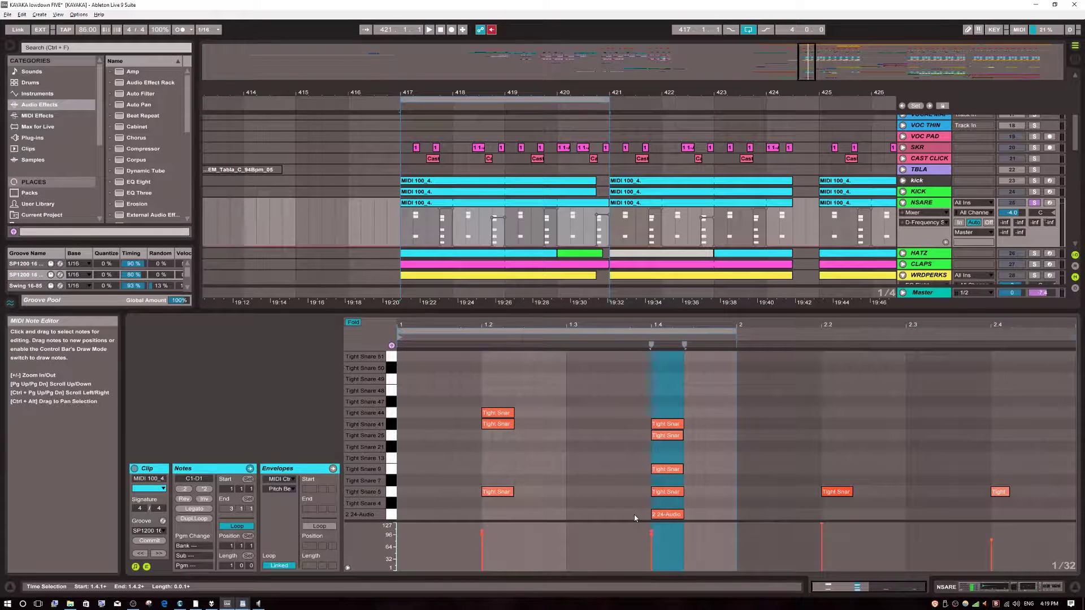
# Step: Try deleting the 2 24-Audio note at beat 1.4 of the NSARE clip, then undo the deletion
pyautogui.press('space')
pyautogui.moveTo(634, 516); pyautogui.dragTo(661, 515)
pyautogui.moveTo(623, 515); pyautogui.dragTo(651, 518)
pyautogui.press('Delete')
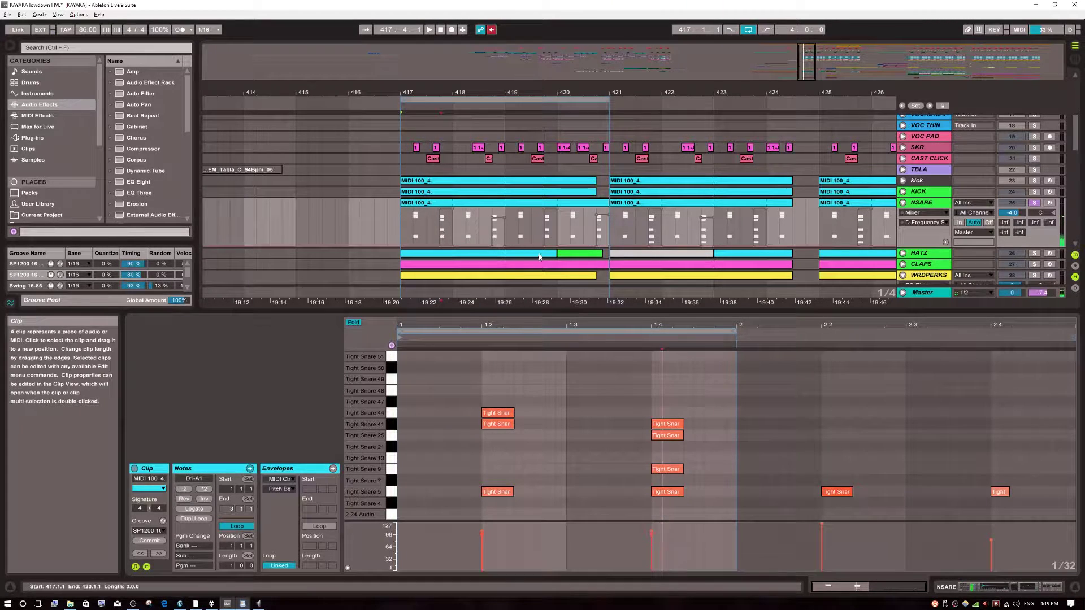
pyautogui.scroll(-3, 525, 277)
pyautogui.hotkey('ctrl', 'z')
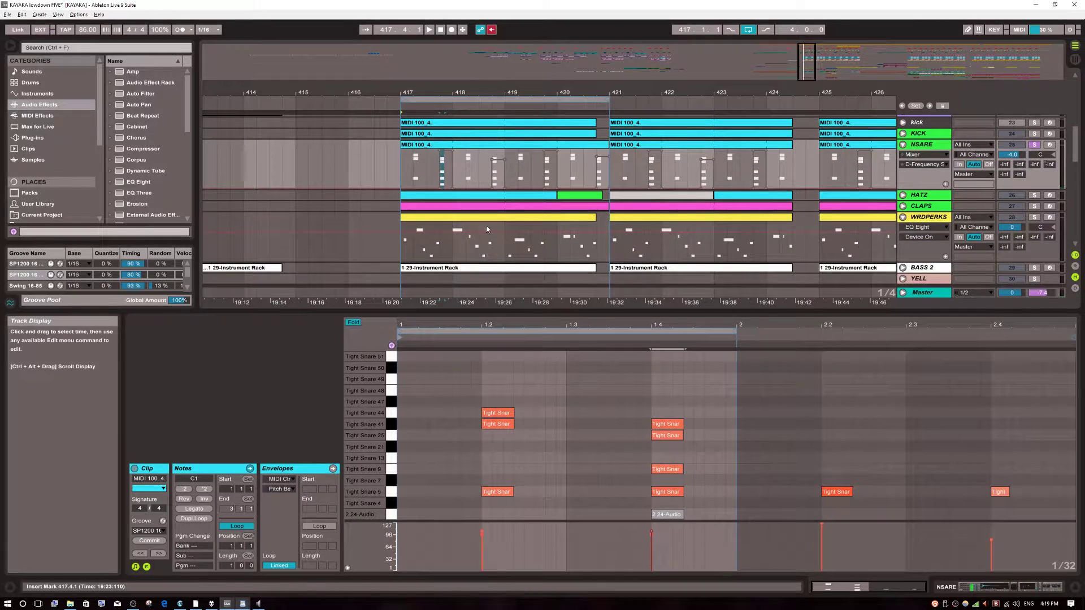
# Step: Solo the FILLL track, play its Morgan_two clips from bar 414.3, and unsolo the track
pyautogui.scroll(-4, 530, 282)
pyautogui.scroll(-2, 403, 257)
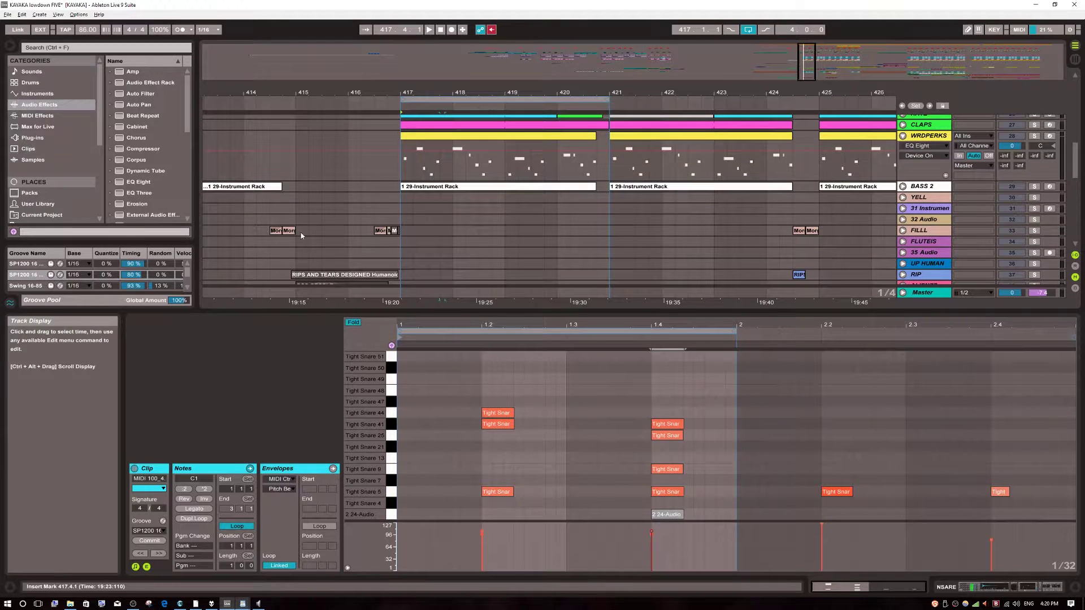
pyautogui.click(276, 230)
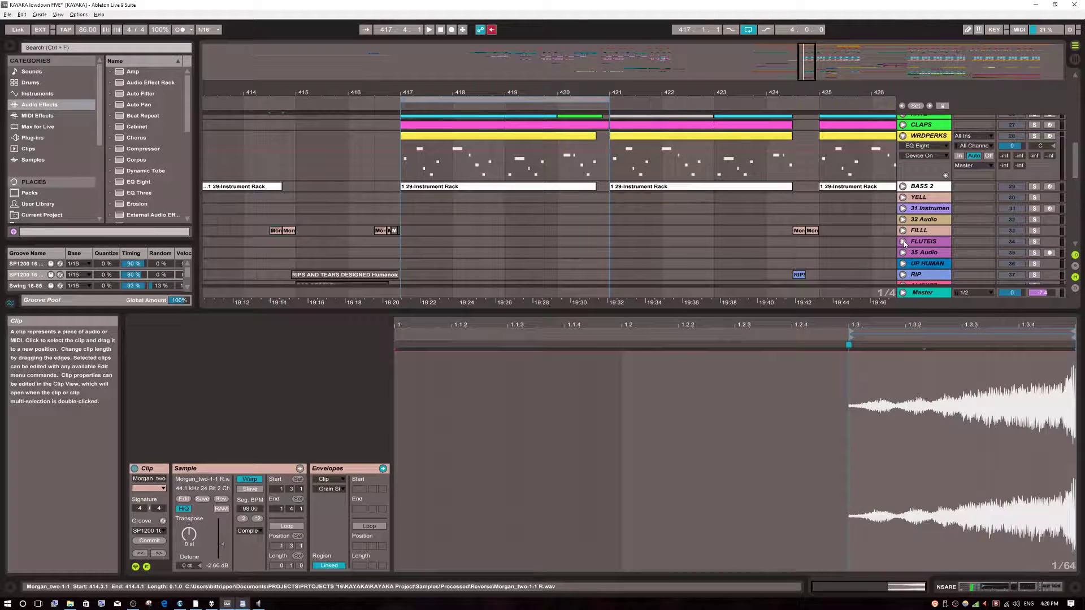
pyautogui.click(1034, 231)
pyautogui.press('space')
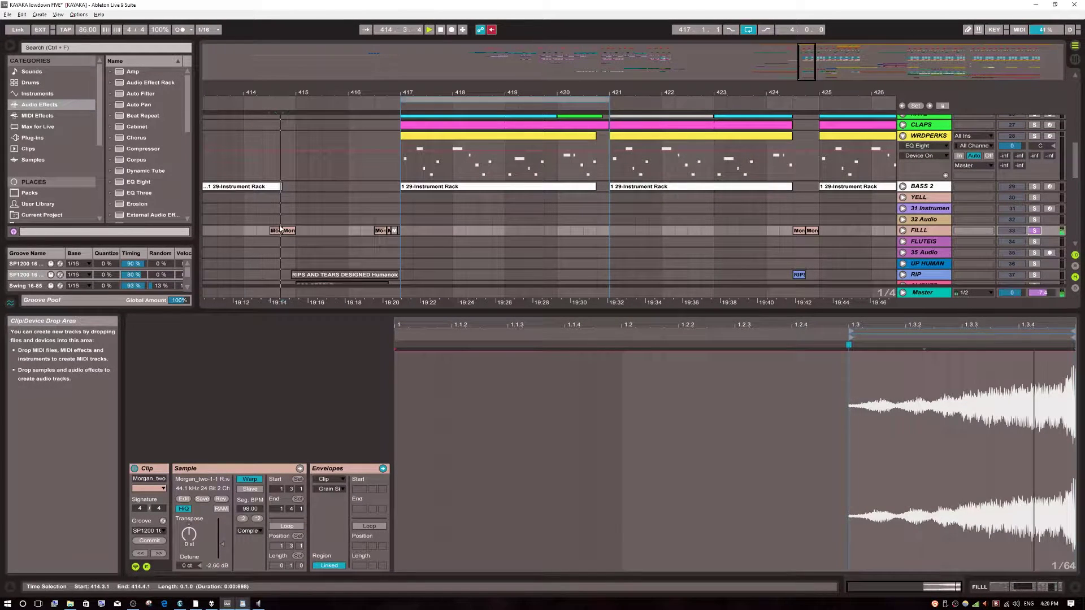
pyautogui.press('space')
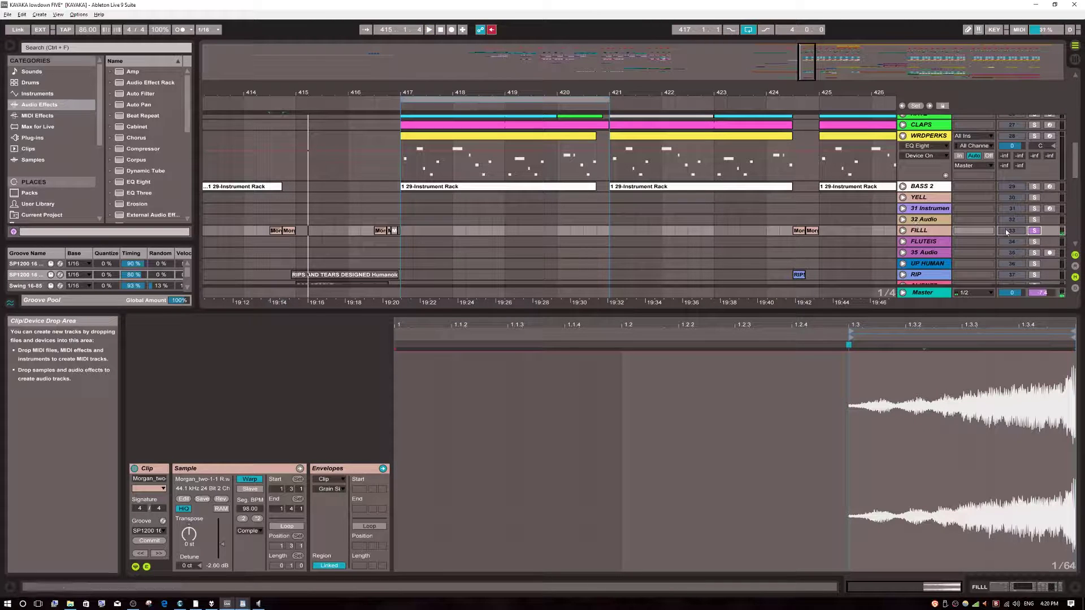
pyautogui.click(1035, 231)
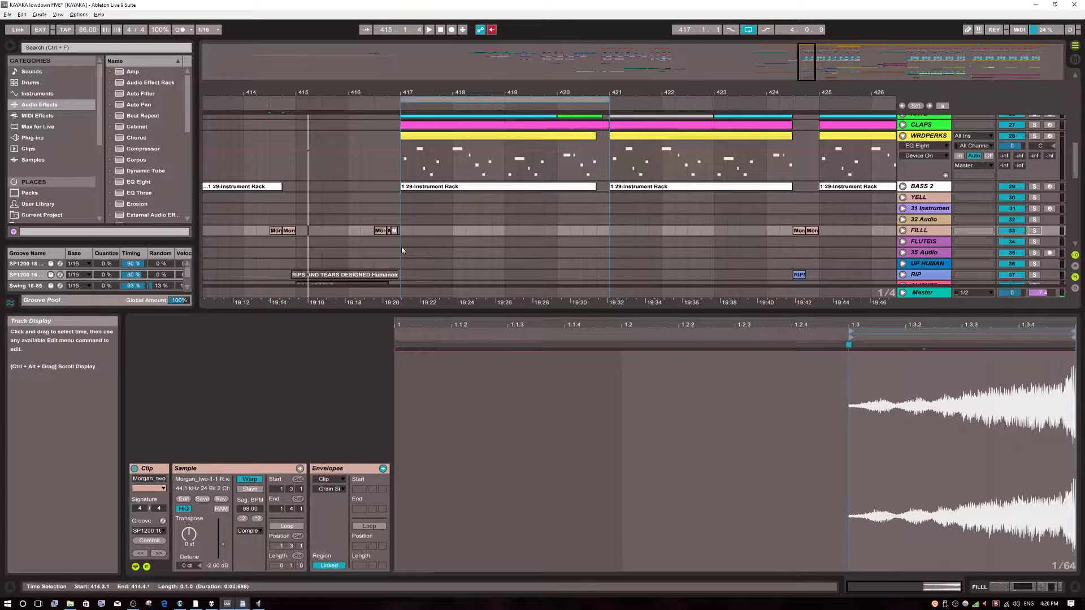
# Step: Re-enable the overridden automation and set NSARE's D-Frequency Shifter send to -inf dB again
pyautogui.click(404, 172)
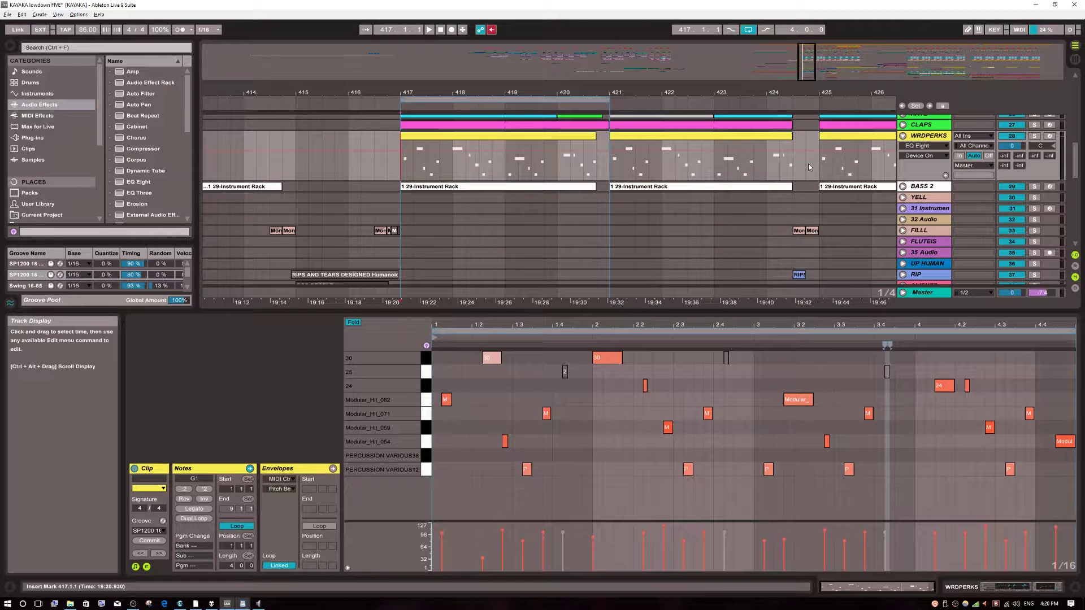
pyautogui.scroll(5, 807, 164)
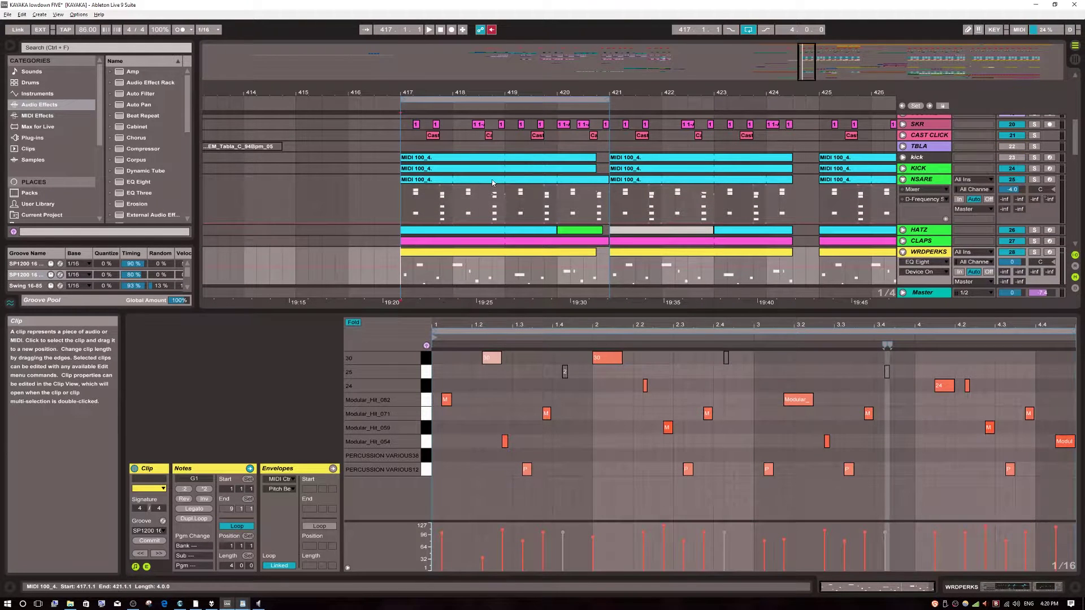
pyautogui.click(491, 179)
pyautogui.click(491, 30)
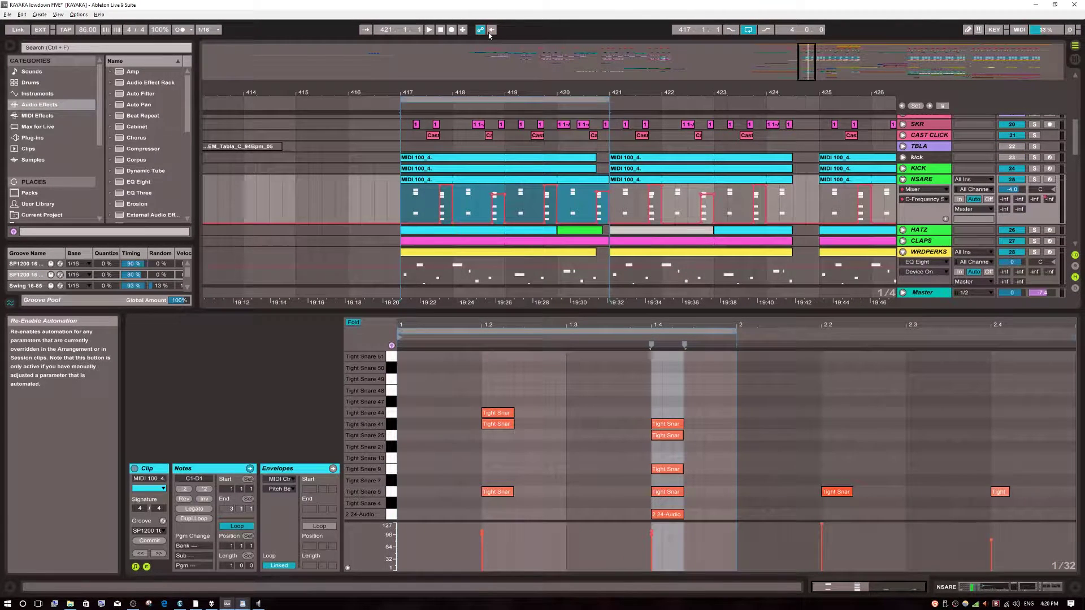
pyautogui.moveTo(1049, 199); pyautogui.dragTo(1049, 218)
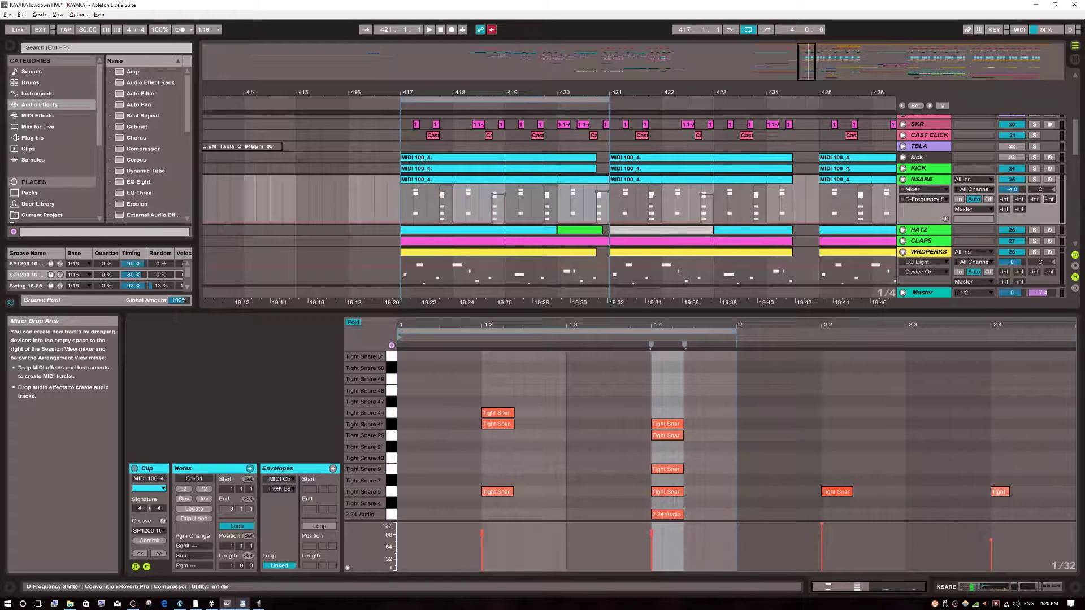
# Step: Audition the NSARE clip's 2 24-Audio note at beat 1.4 and the Tight Snare 44, 41 and 5 notes at beat 1.2
pyautogui.click(571, 180)
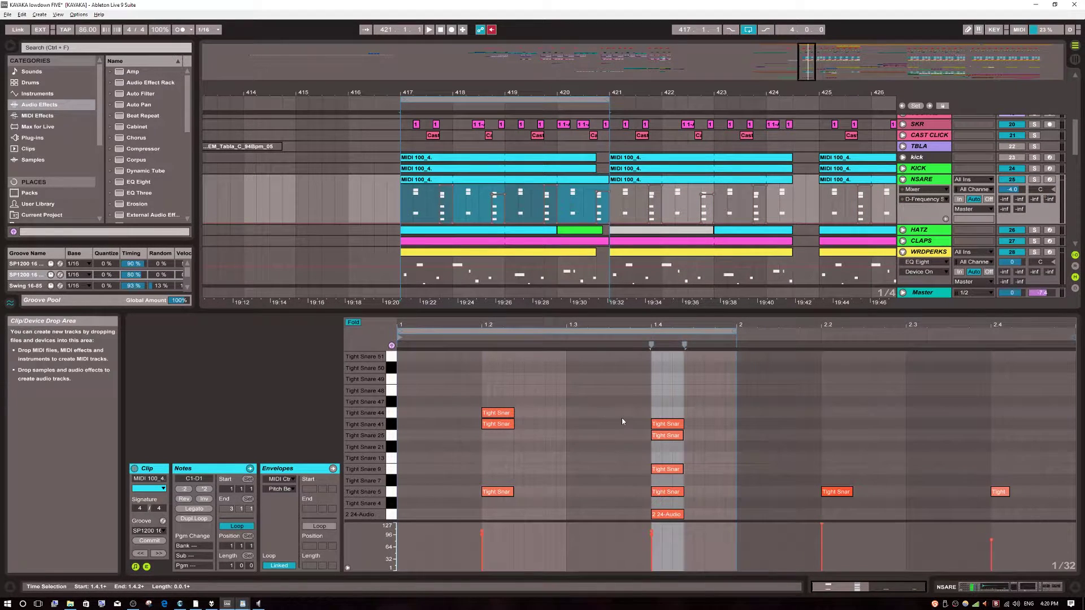
pyautogui.click(621, 421)
pyautogui.click(663, 515)
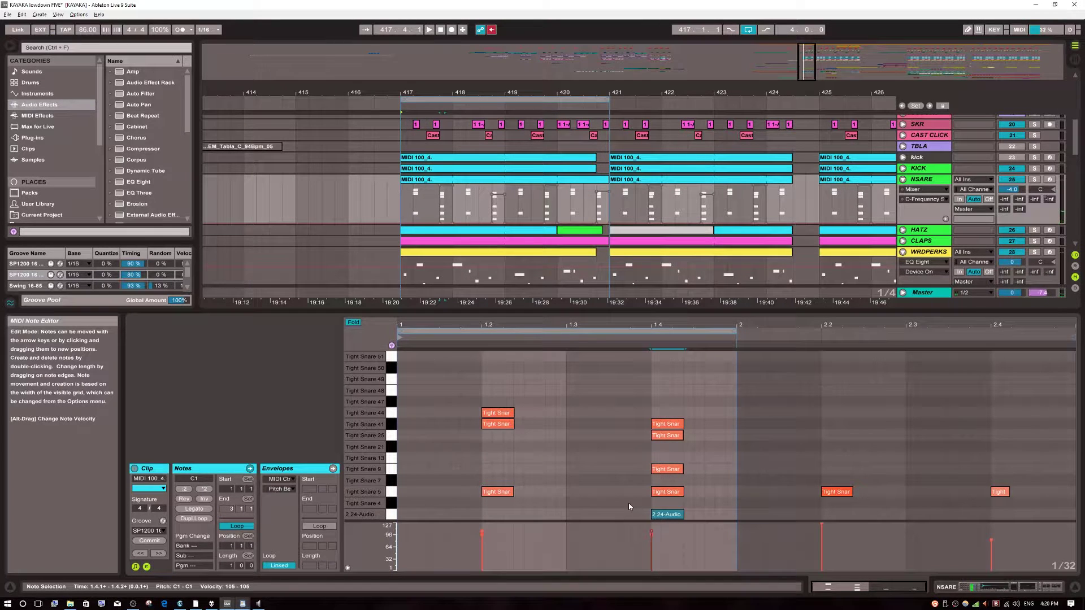
pyautogui.click(492, 414)
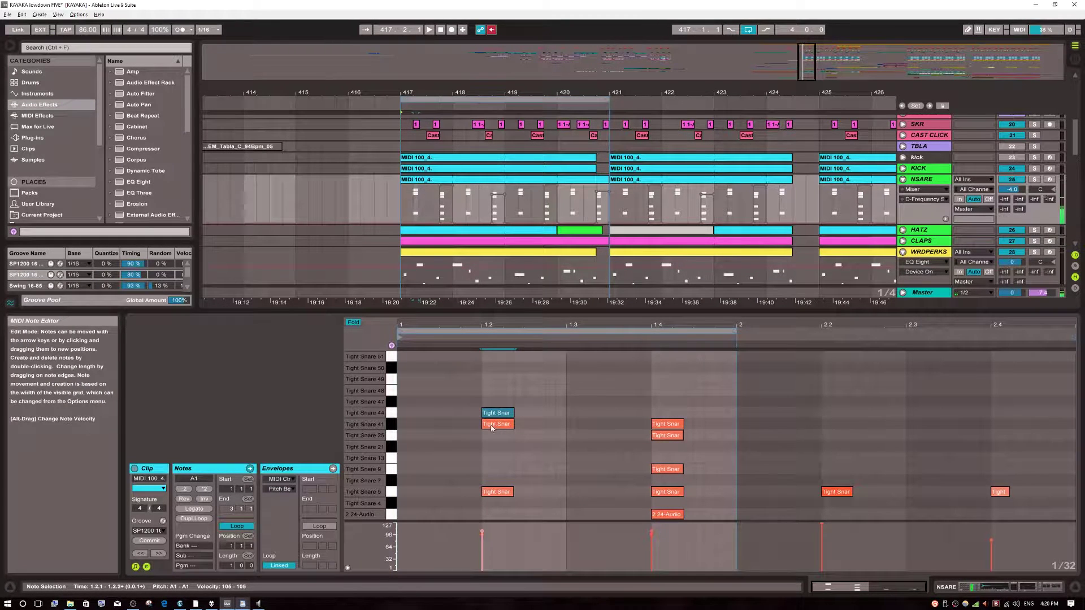
pyautogui.click(491, 428)
pyautogui.click(491, 493)
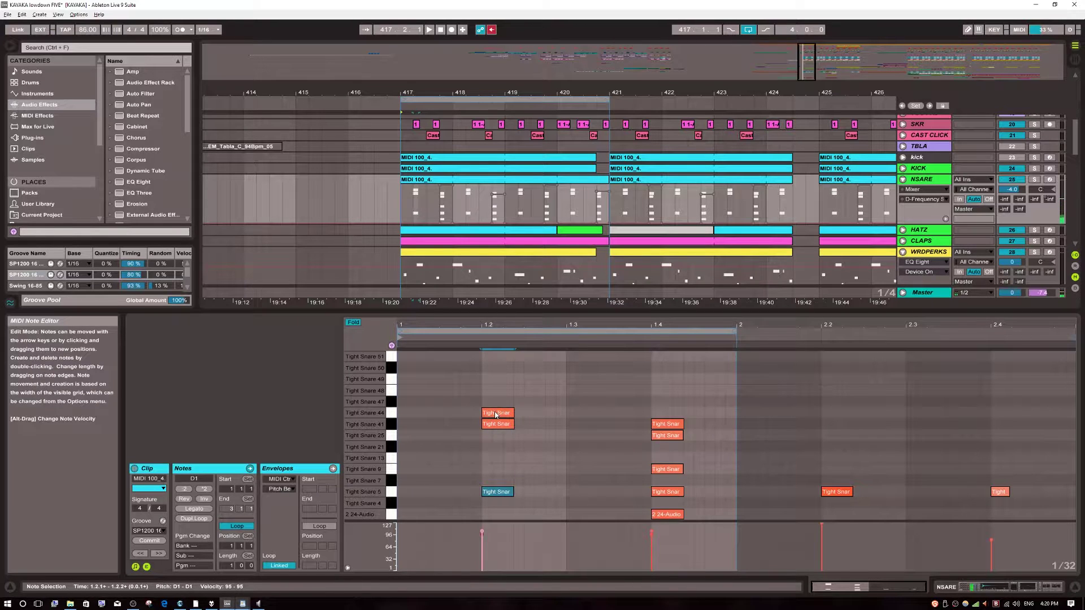
pyautogui.click(495, 414)
pyautogui.click(490, 492)
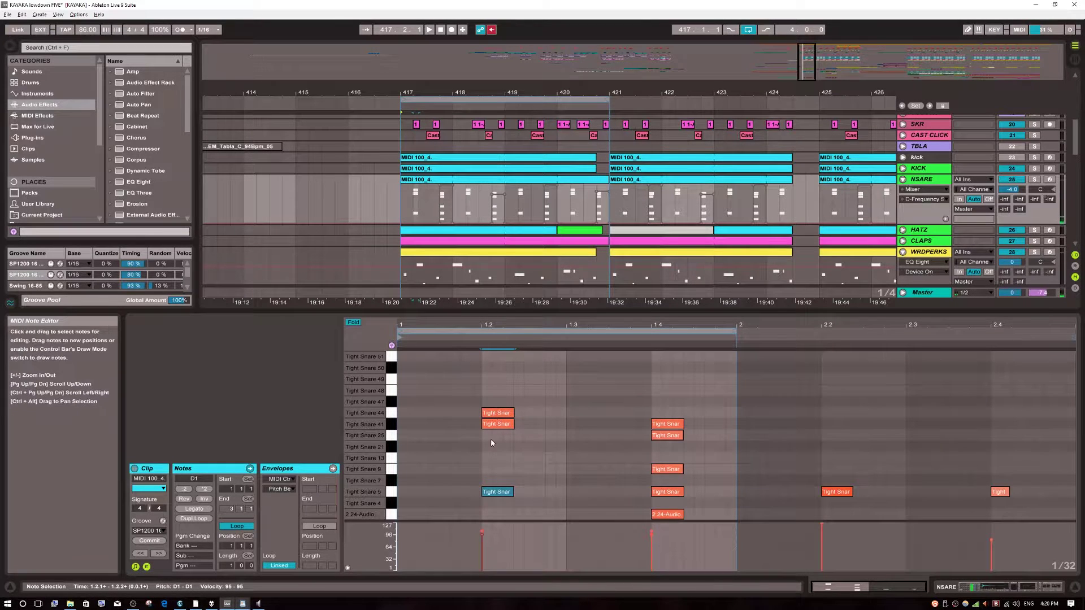
# Step: Audition the Tight Snare 41 notes at beats 1.2 and 1.4 of the NSARE clip
pyautogui.click(492, 424)
pyautogui.click(657, 425)
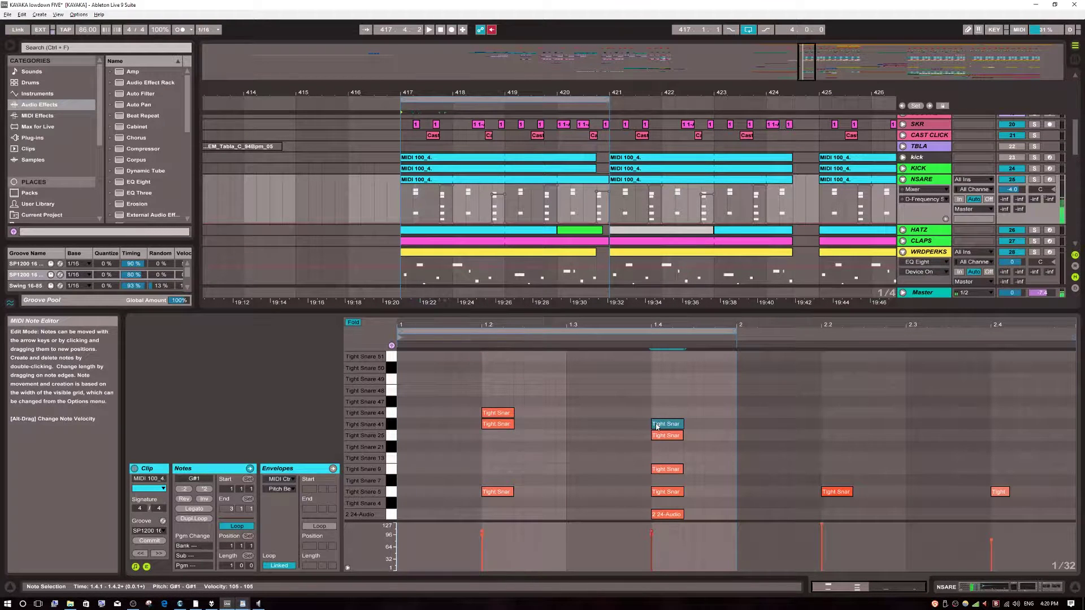
pyautogui.click(491, 424)
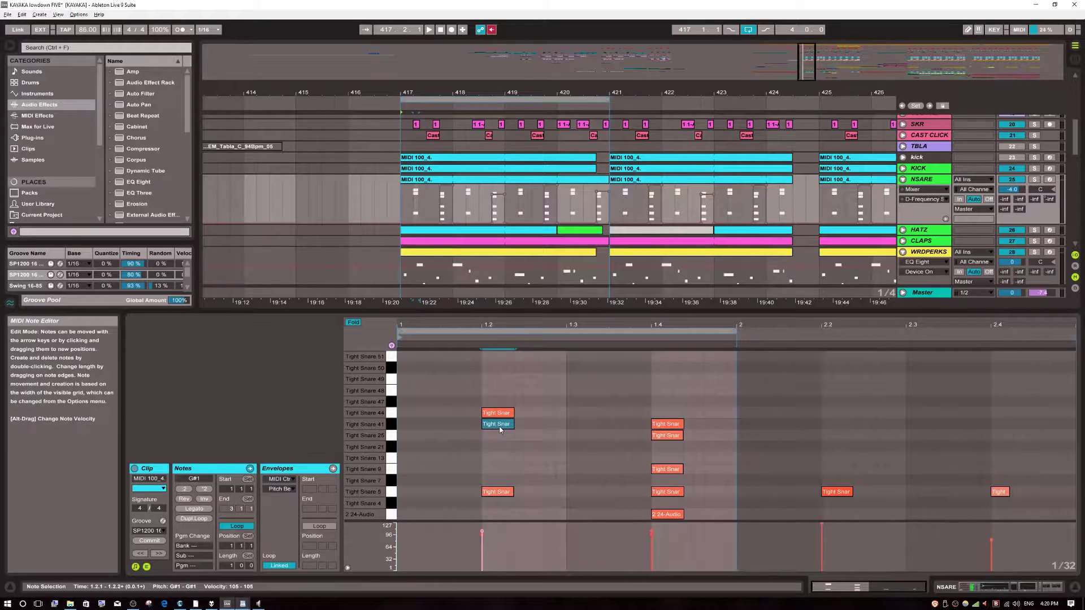
# Step: Check the NSARE drum rack's 2 24-Audio sample, then audition the three layered Tight Snare notes at beat 1.2
pyautogui.hotkey('shift', 'Tab')
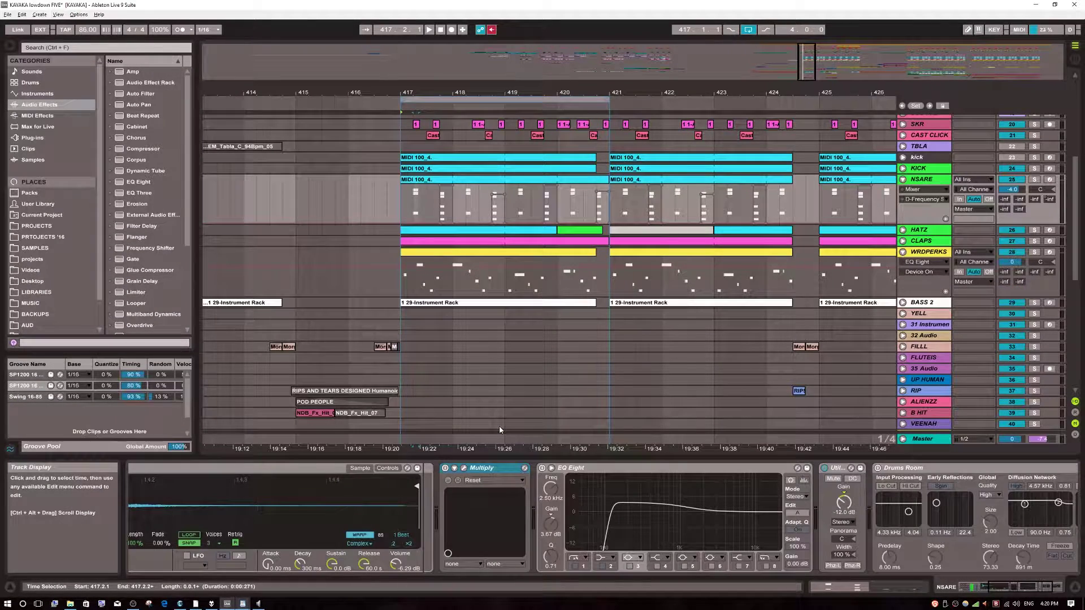
pyautogui.scroll(5, 436, 508)
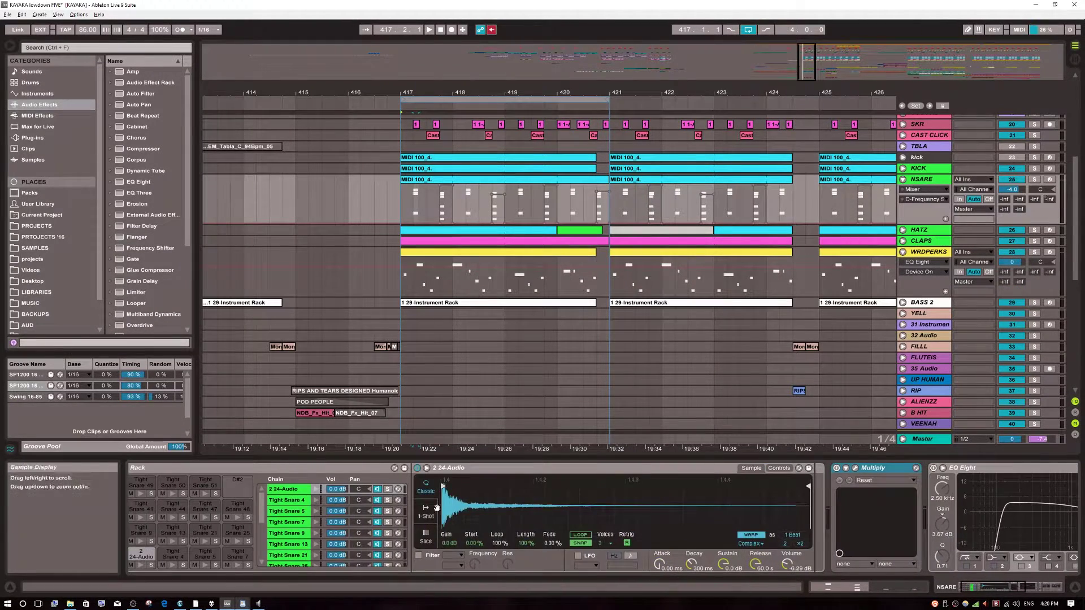
pyautogui.hotkey('shift', 'Tab')
pyautogui.moveTo(436, 396); pyautogui.dragTo(517, 524)
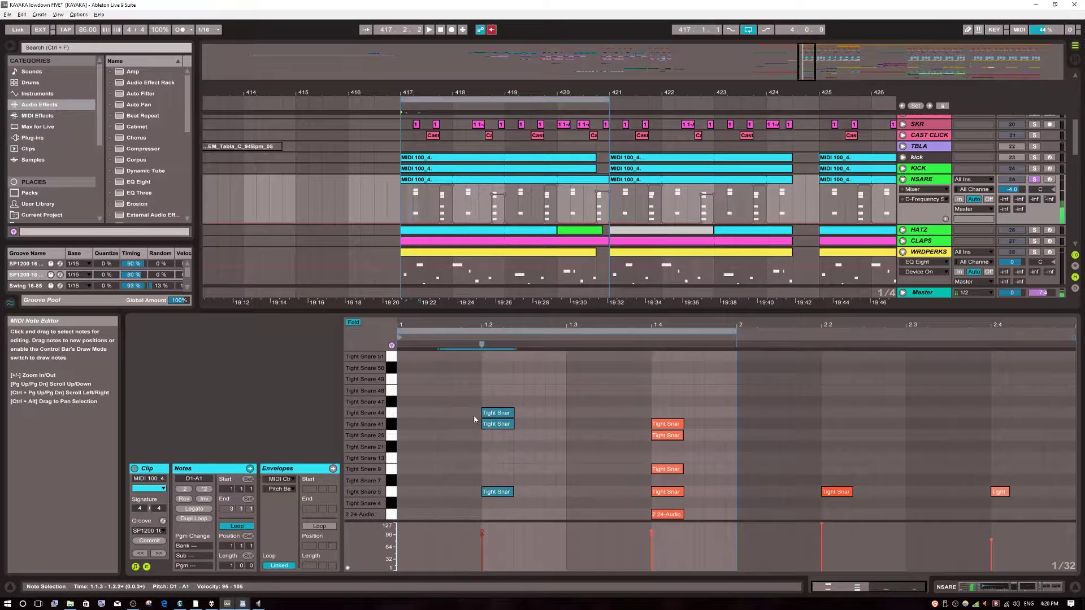
pyautogui.click(496, 491)
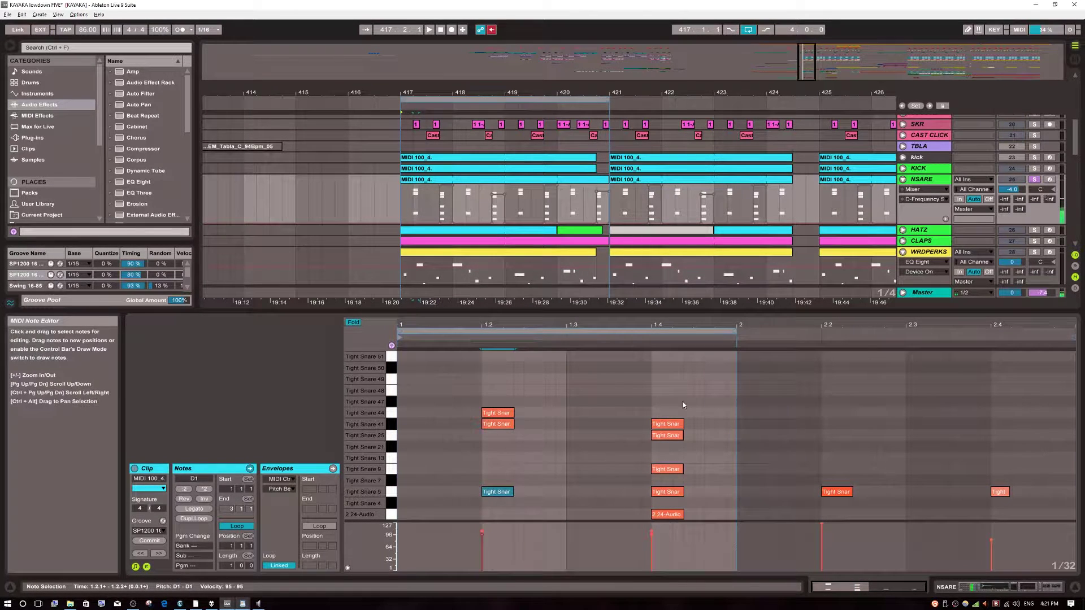
# Step: Audition the layered Tight Snare notes and the 2 24-Audio note individually at beat 1.4 of the NSARE clip
pyautogui.click(667, 435)
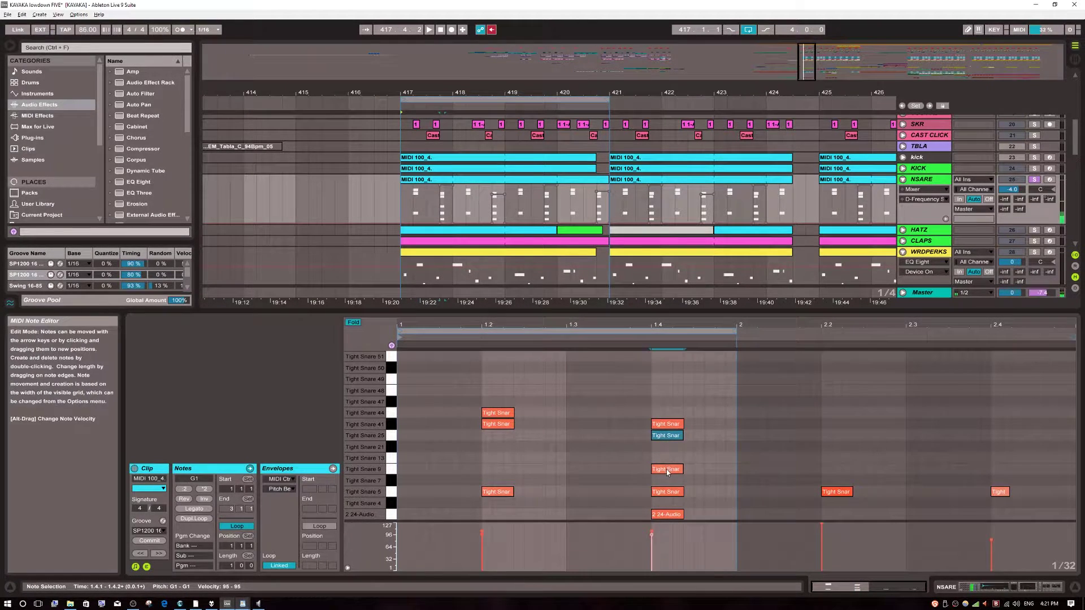
pyautogui.click(667, 470)
pyautogui.click(667, 492)
pyautogui.click(667, 514)
pyautogui.click(667, 471)
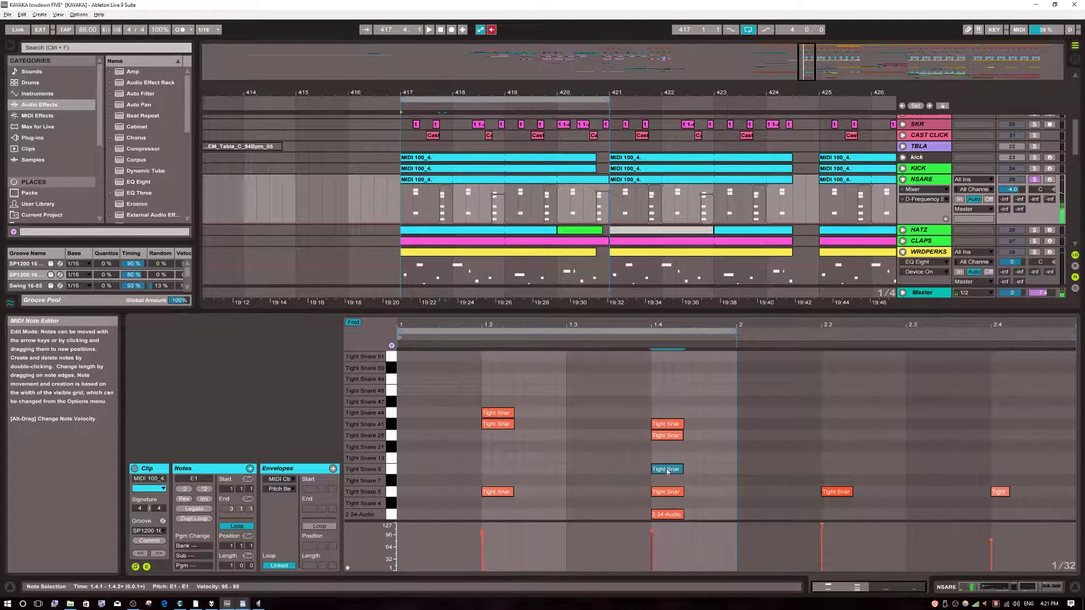
pyautogui.click(620, 471)
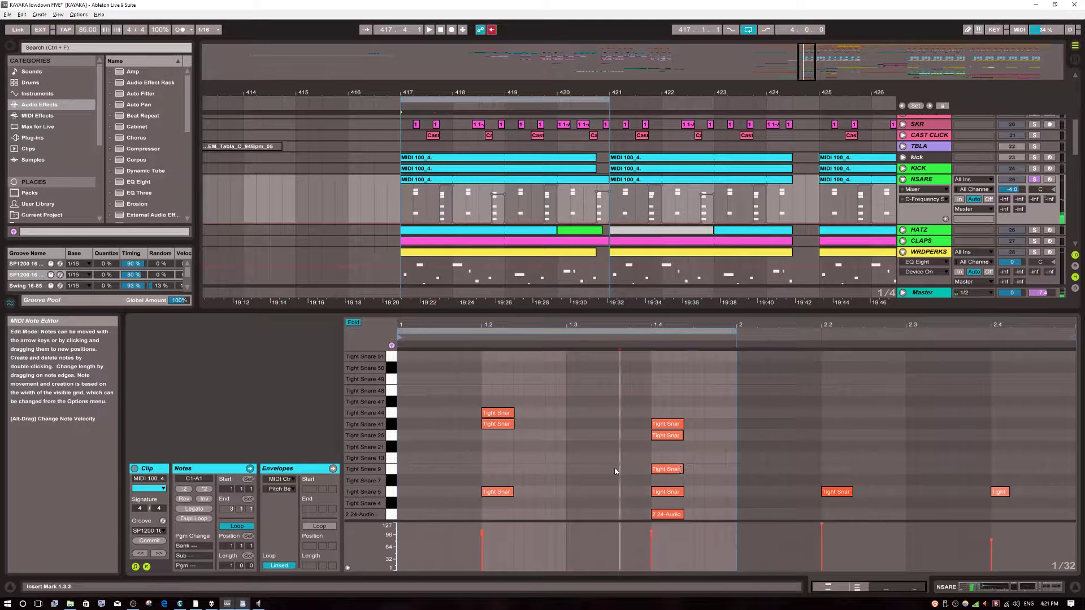
pyautogui.click(670, 474)
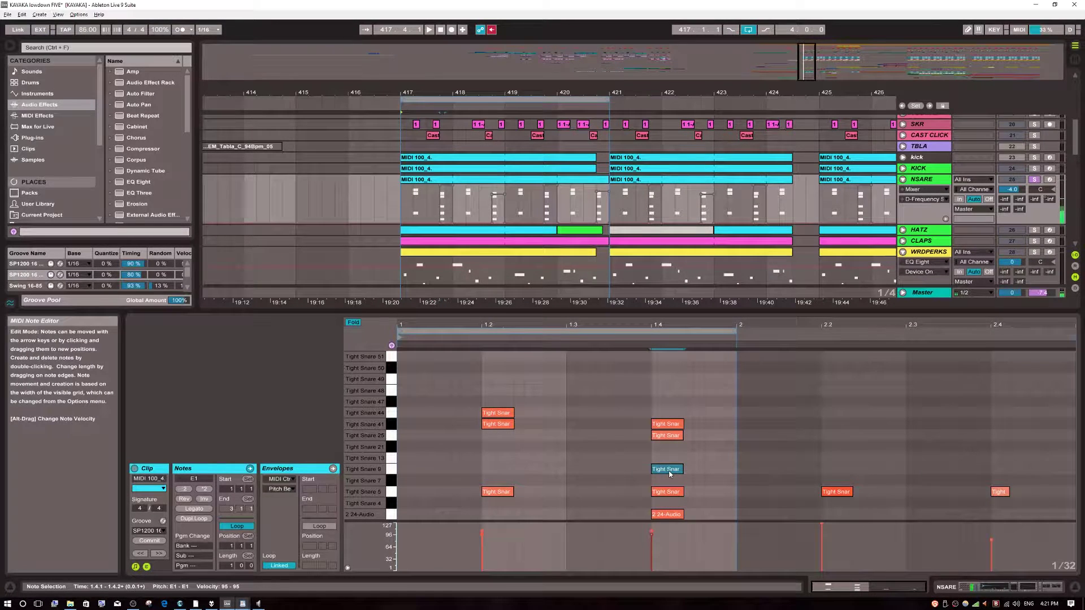
pyautogui.click(668, 514)
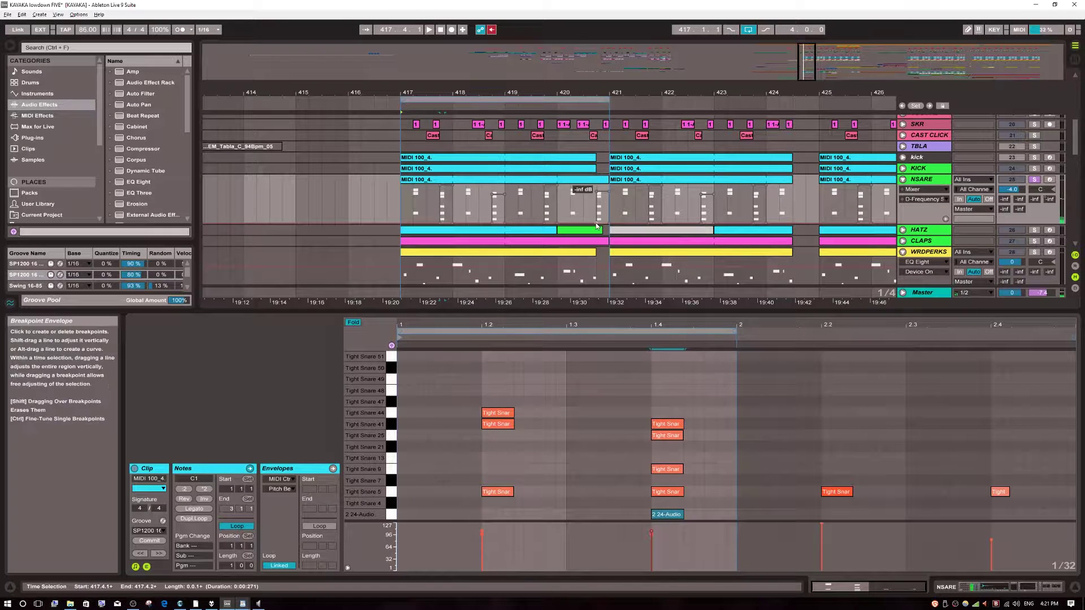
# Step: Re-enable the overridden automation, show the return tracks, and inspect the D Frequency return's Convolution Reverb Pro
pyautogui.click(491, 29)
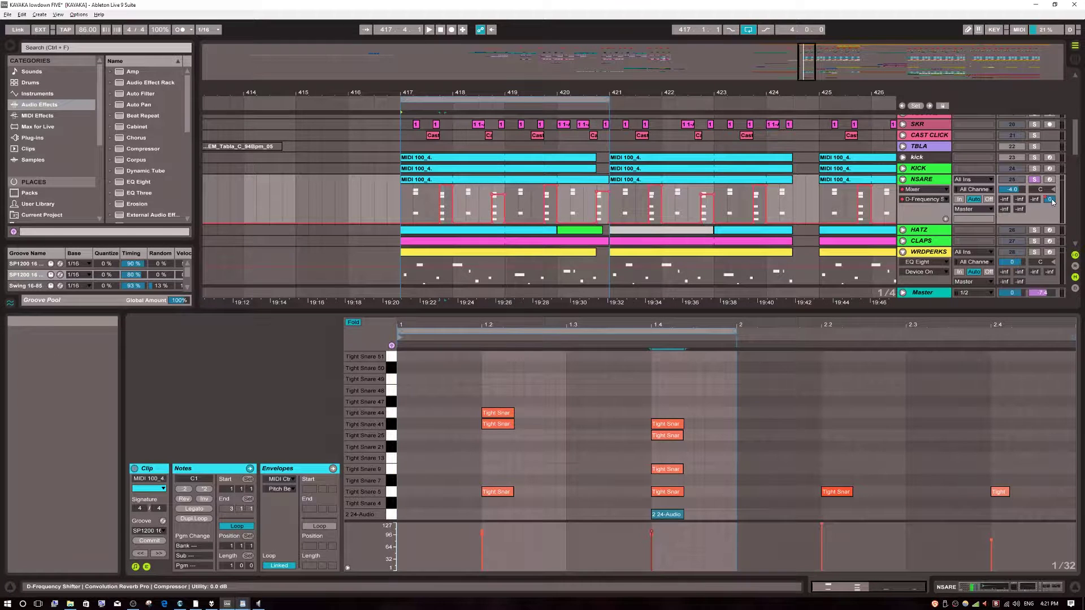
pyautogui.hotkey('ctrl', 'alt', 'r')
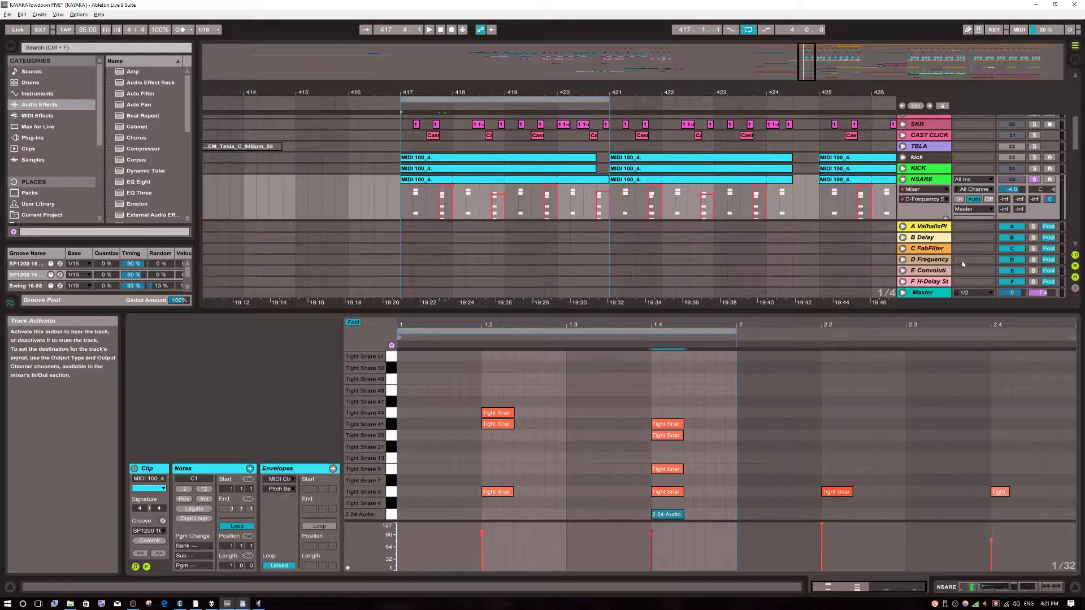
pyautogui.click(921, 261)
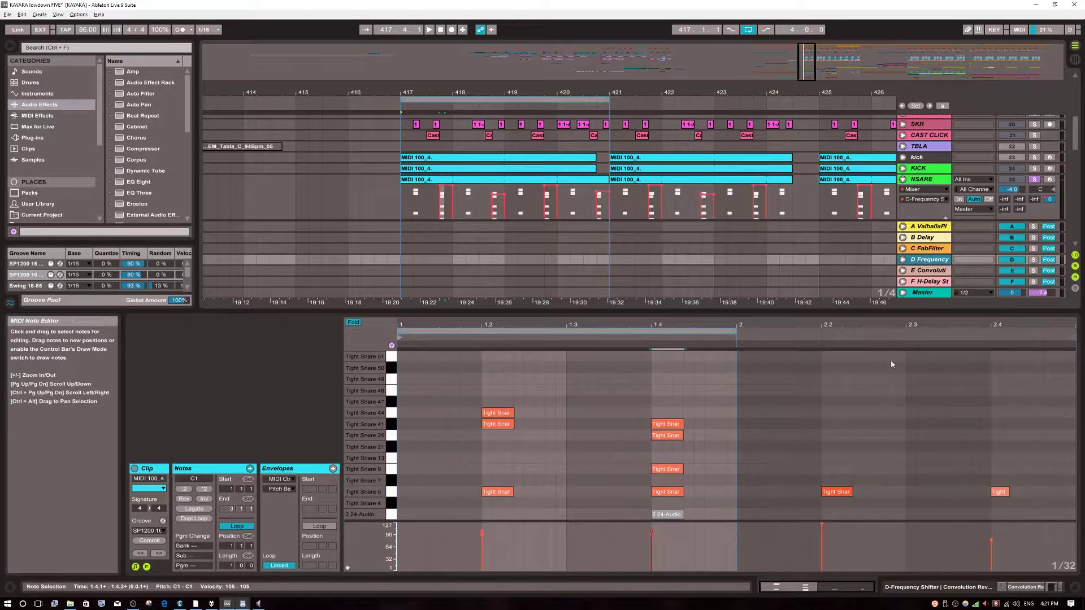
pyautogui.hotkey('shift', 'Tab')
pyautogui.click(315, 469)
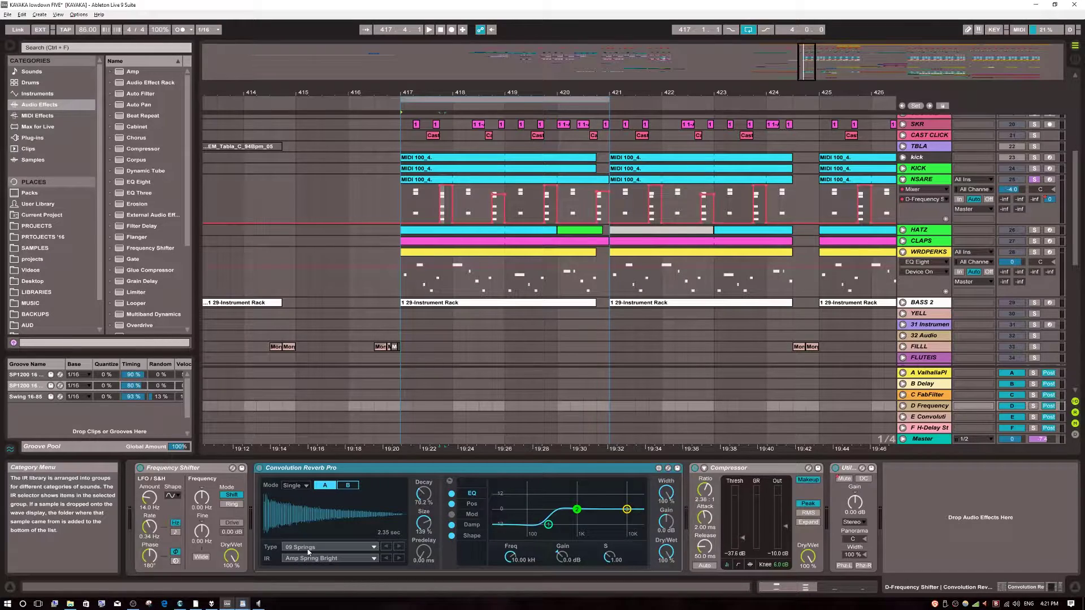
# Step: Play the soloed NSARE track from bar 417 and set its D-Frequency Shifter send to -inf dB
pyautogui.click(402, 200)
pyautogui.press('space')
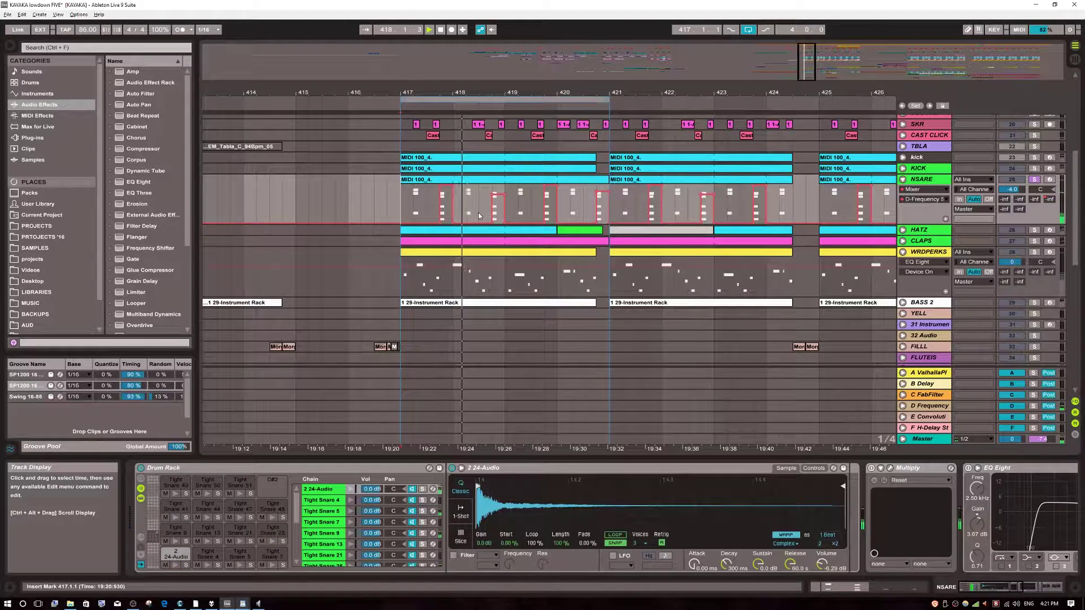
pyautogui.click(1049, 200)
pyautogui.press('Delete')
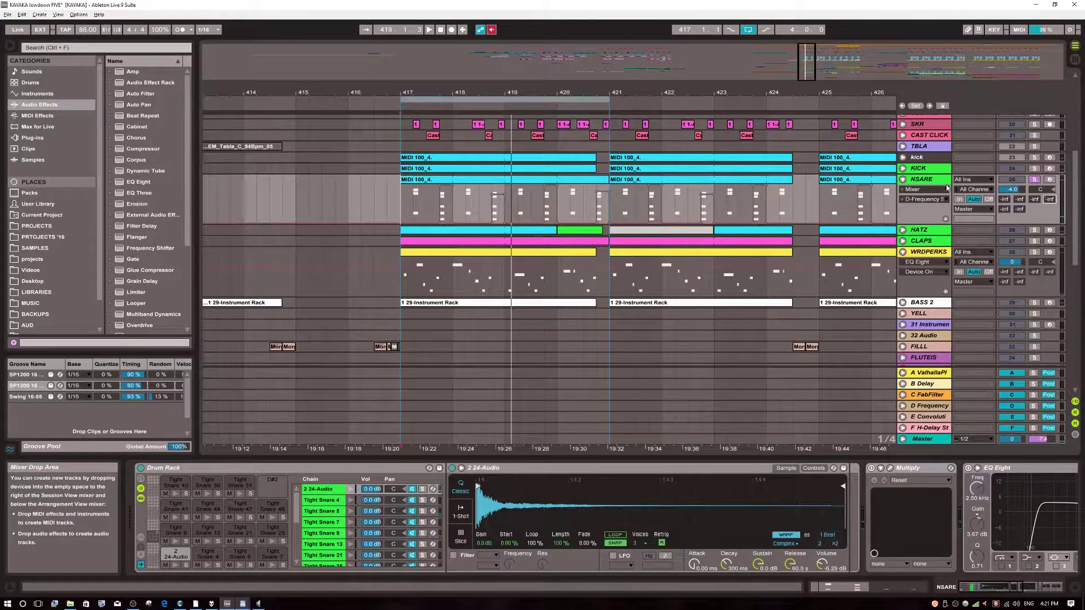
# Step: Open NSARE's Multiply plug-in window, bring its effect chain into view, and reposition the window to examine the settings
pyautogui.click(892, 469)
pyautogui.click(998, 592)
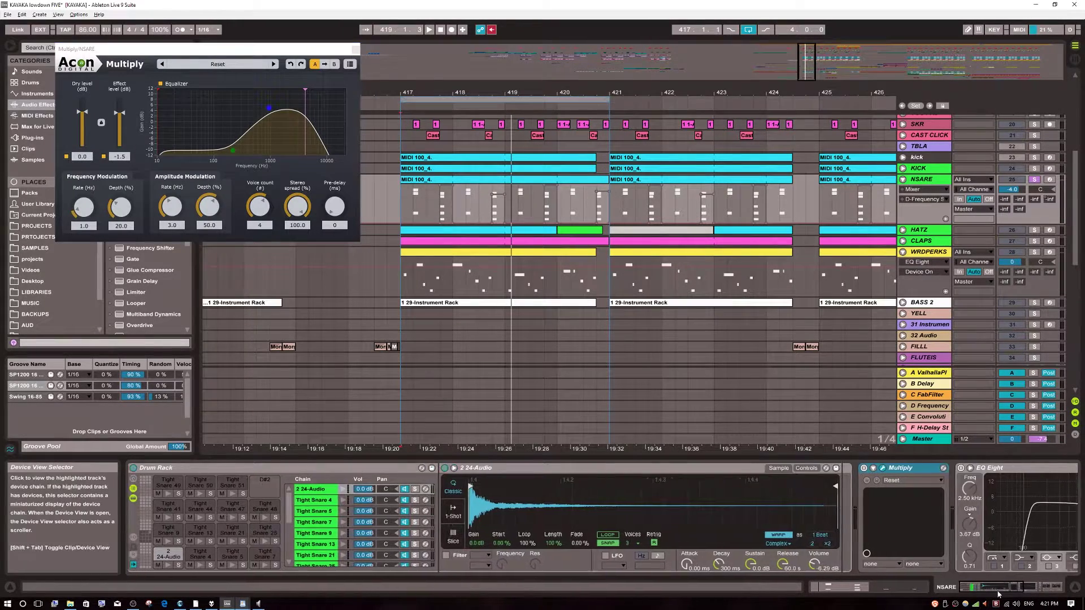
pyautogui.moveTo(997, 593); pyautogui.dragTo(1020, 592)
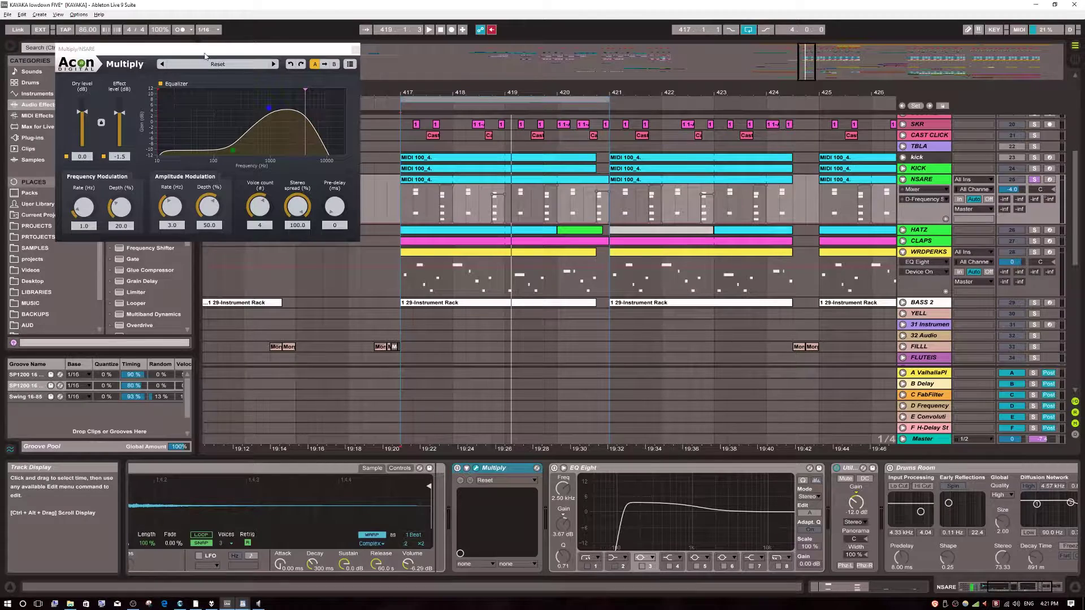
pyautogui.moveTo(204, 57); pyautogui.dragTo(218, 178)
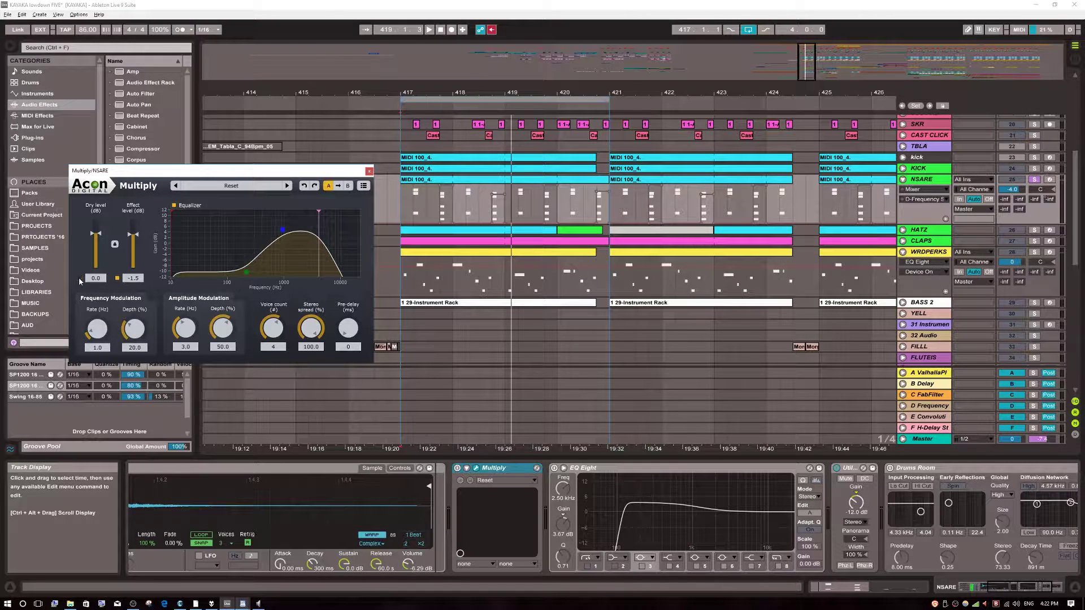
# Step: Audition NSARE with Multiply's dry and effect signals isolated in turn, leaving both signals enabled
pyautogui.press('space')
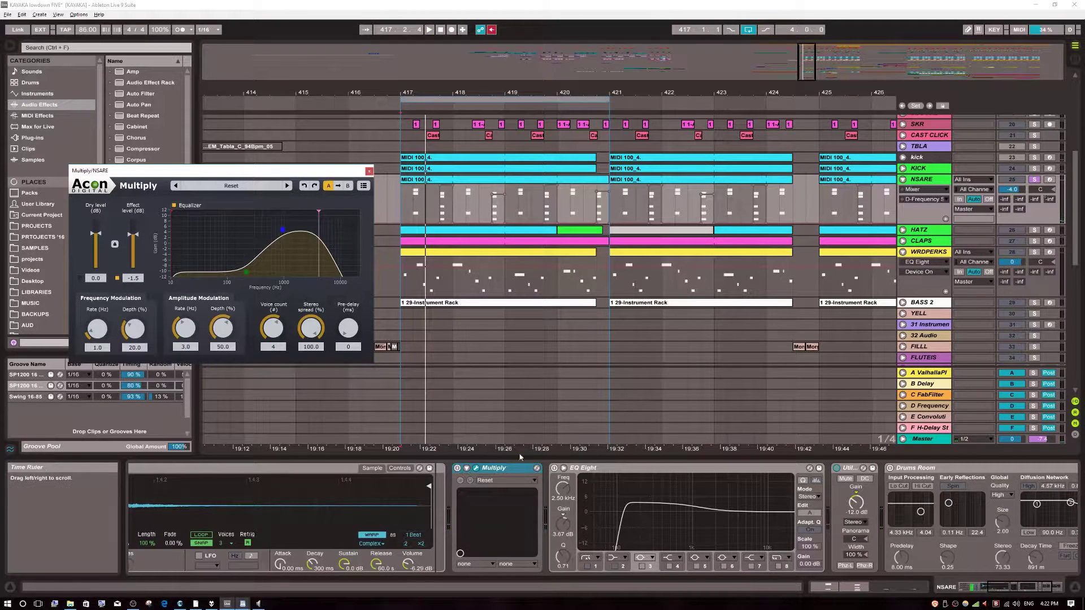
pyautogui.press('space')
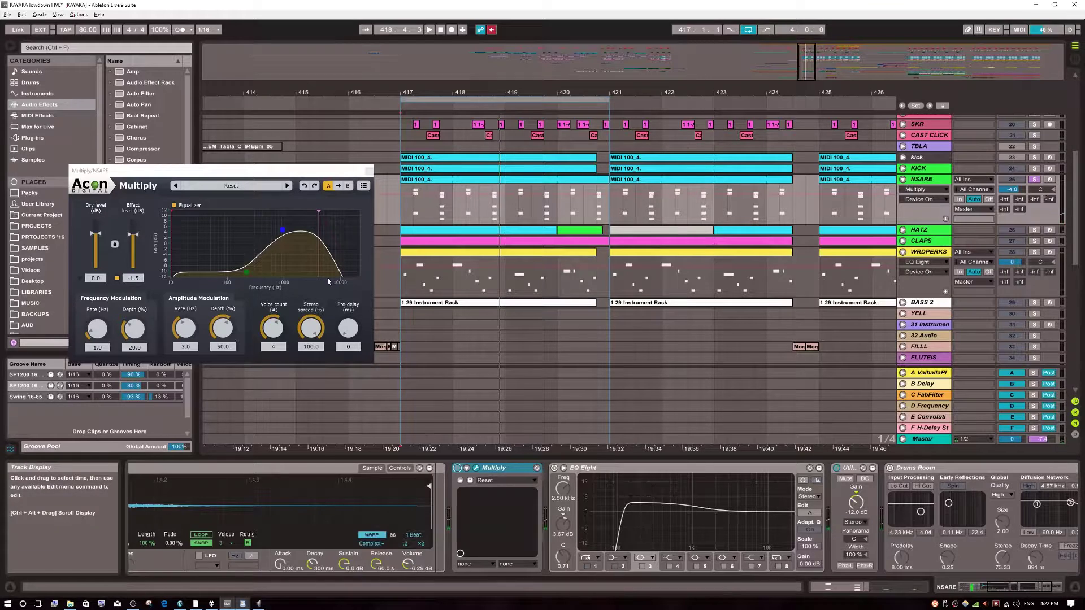
pyautogui.click(80, 279)
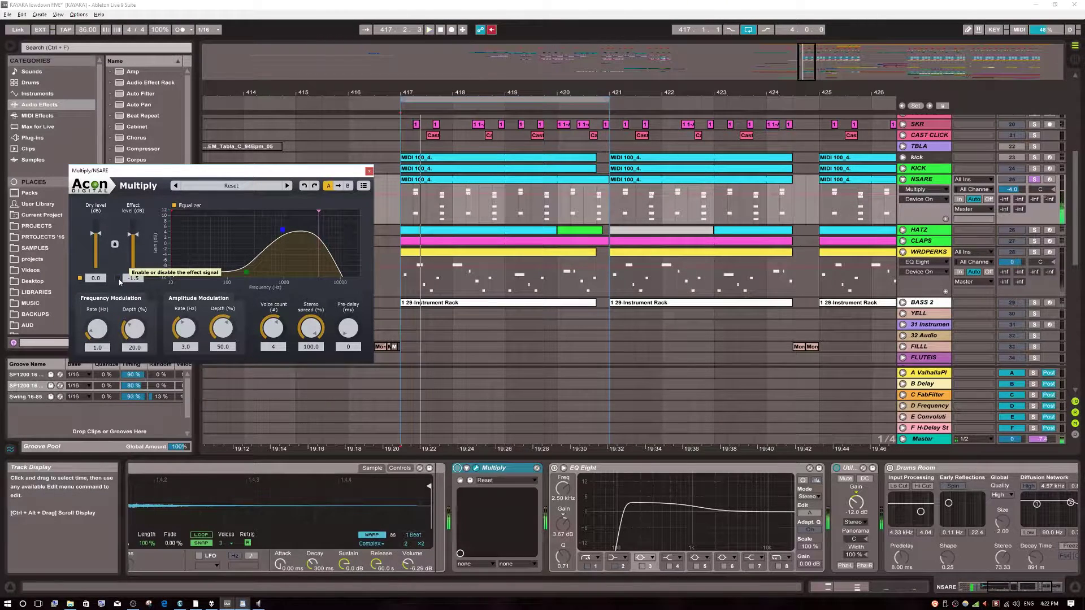
pyautogui.click(117, 278)
pyautogui.press('space')
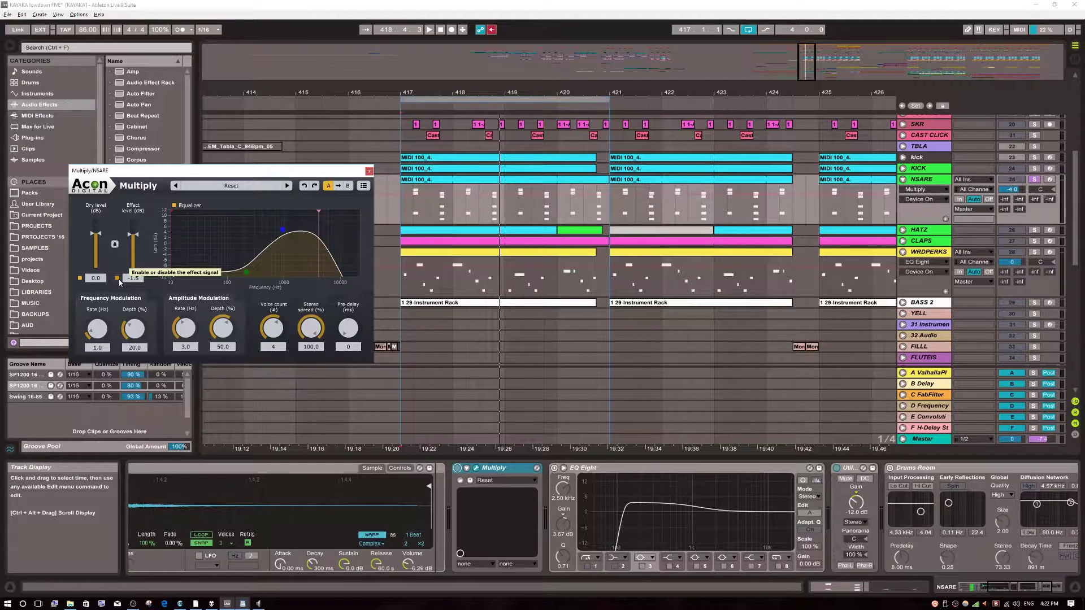
# Step: Examine NSARE's EQ Eight, Utility and Drums Room reverb settings, including the reverb's stereo amount, and close the Multiply window
pyautogui.click(605, 468)
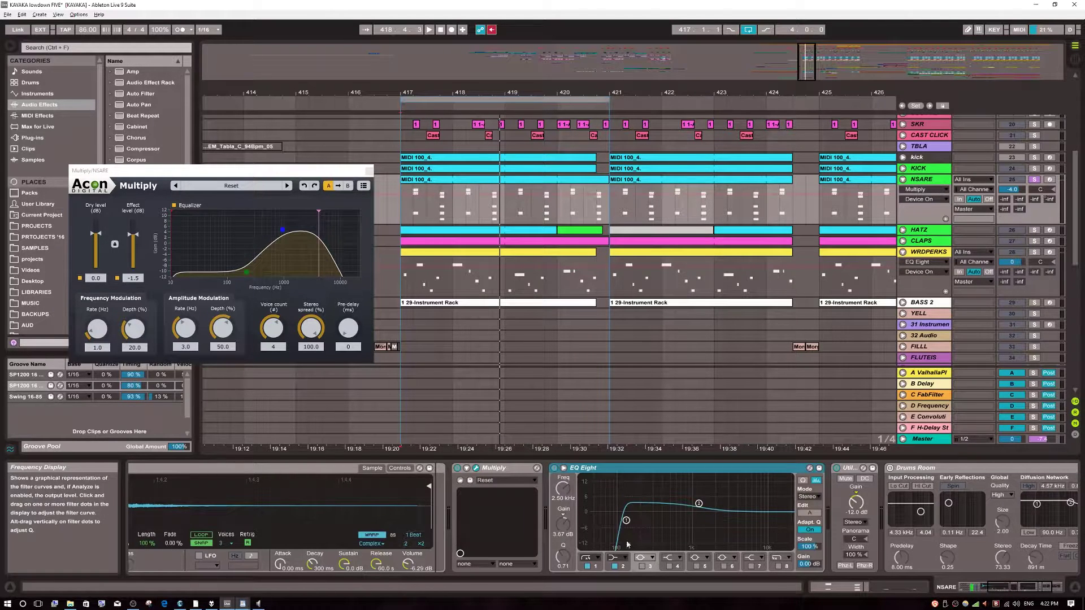
pyautogui.scroll(-3, 837, 534)
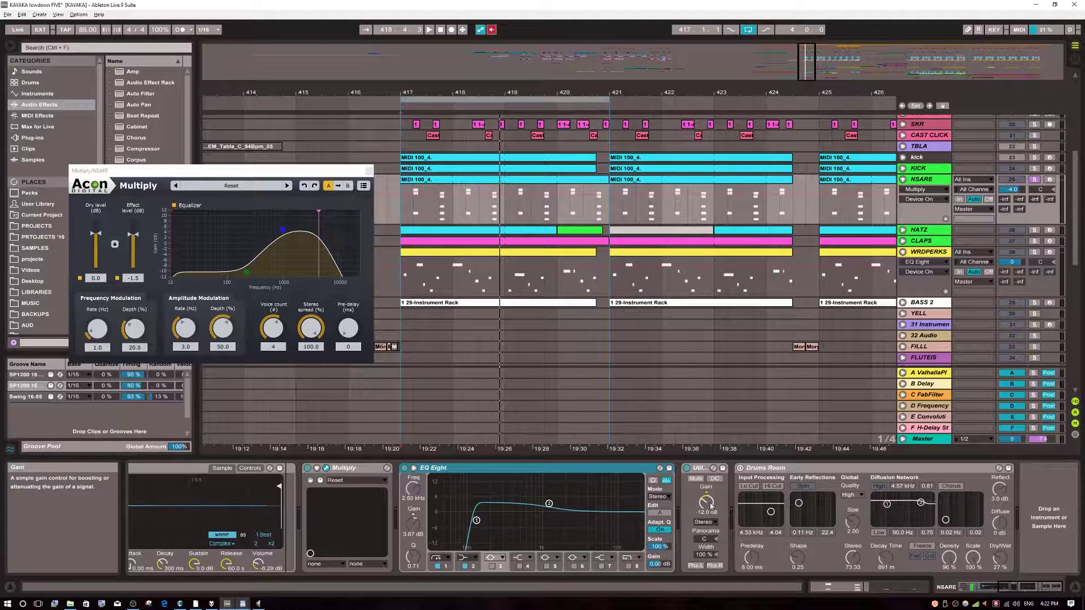
pyautogui.click(740, 468)
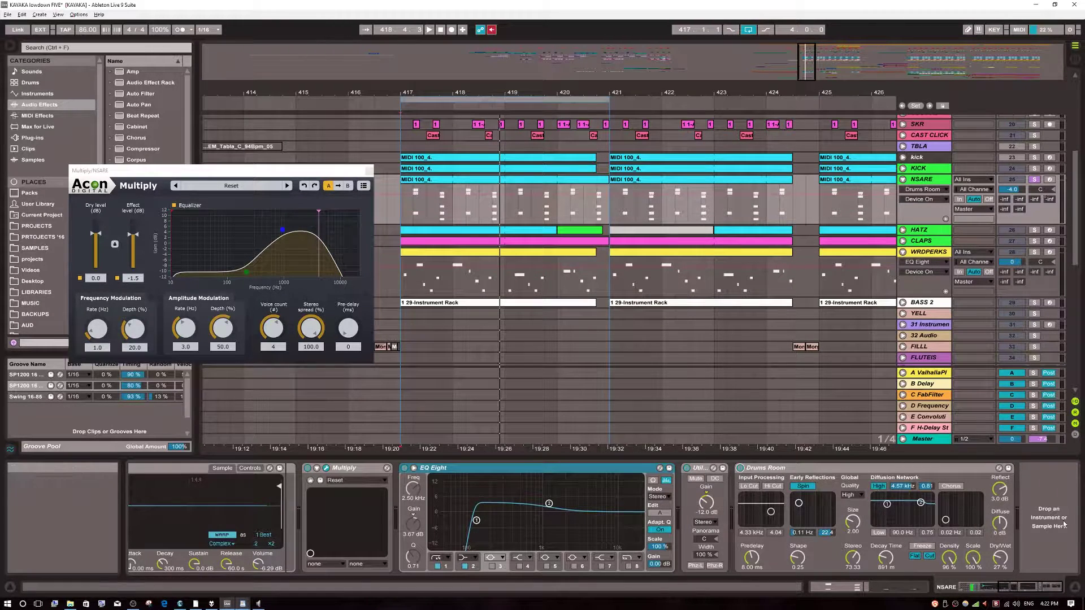
pyautogui.click(850, 472)
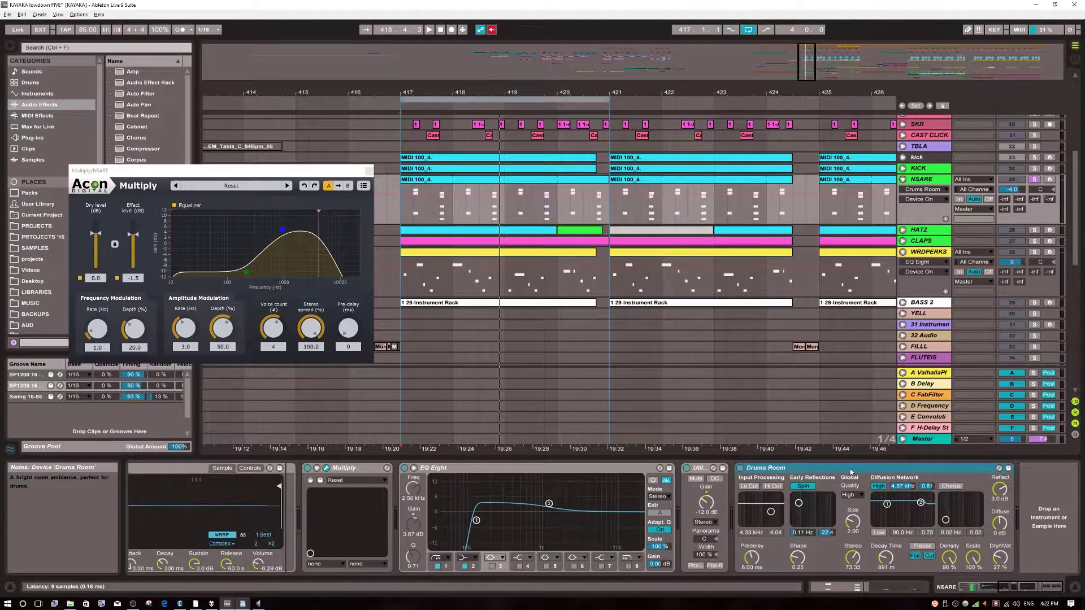
pyautogui.click(369, 171)
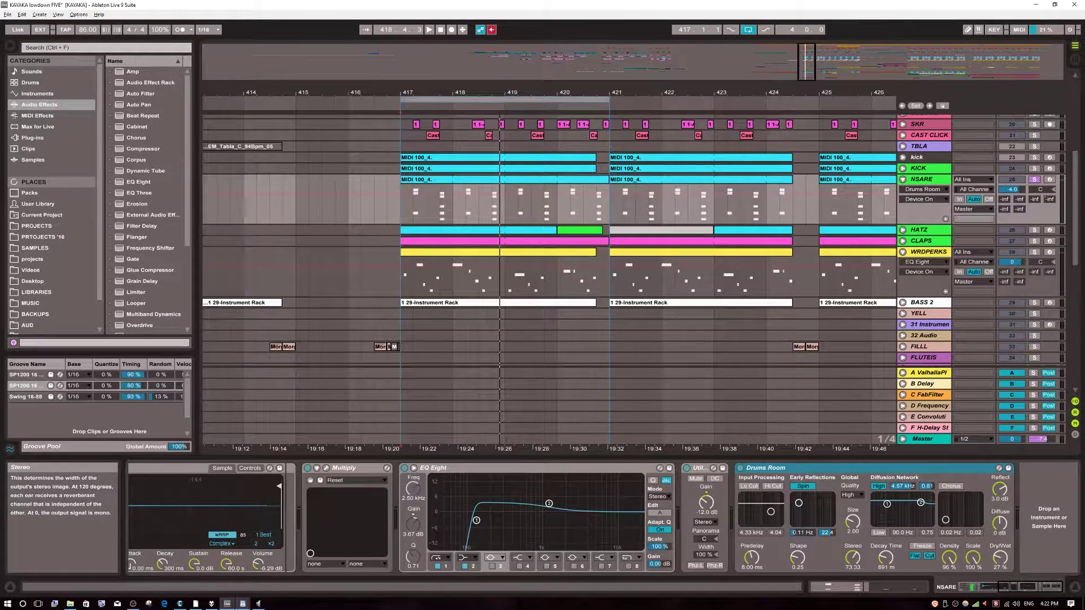
pyautogui.click(853, 559)
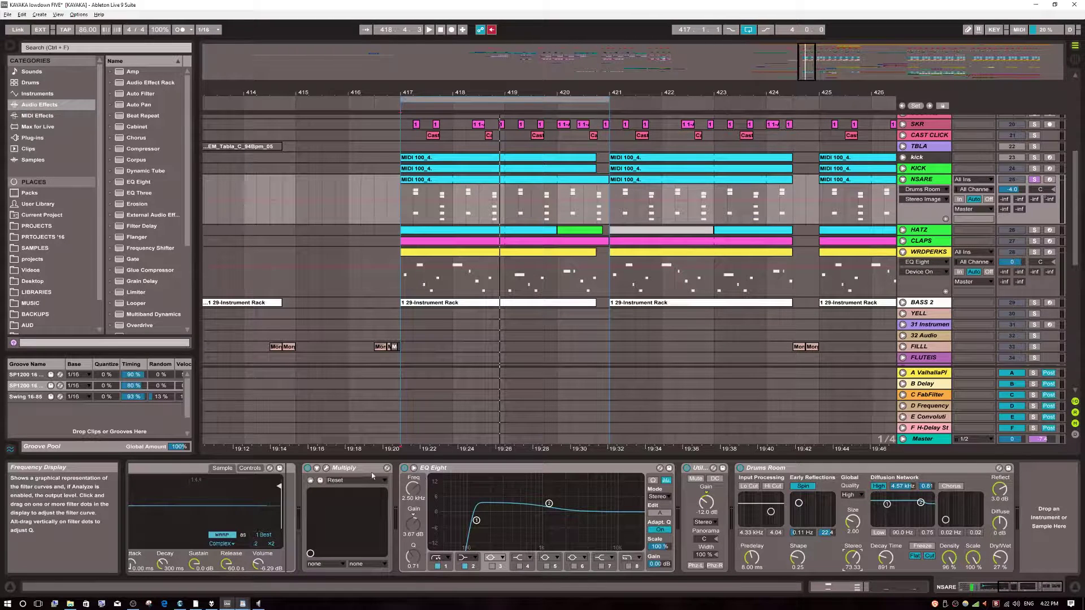
# Step: Select NSARE's Multiply device and play the soloed track from bar 417 to hear its full effect chain
pyautogui.click(338, 473)
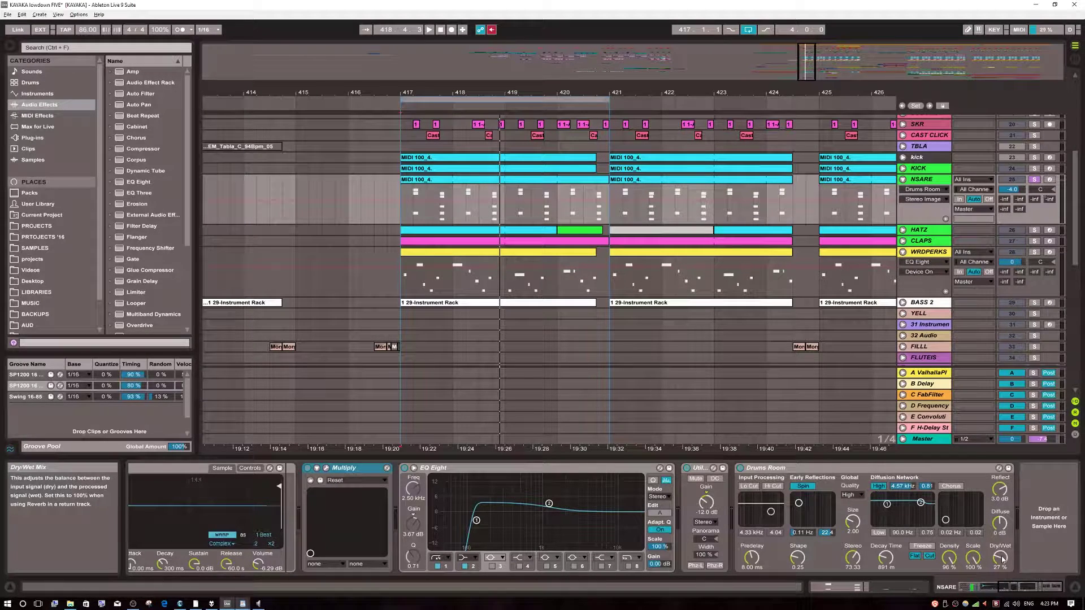
pyautogui.press('space')
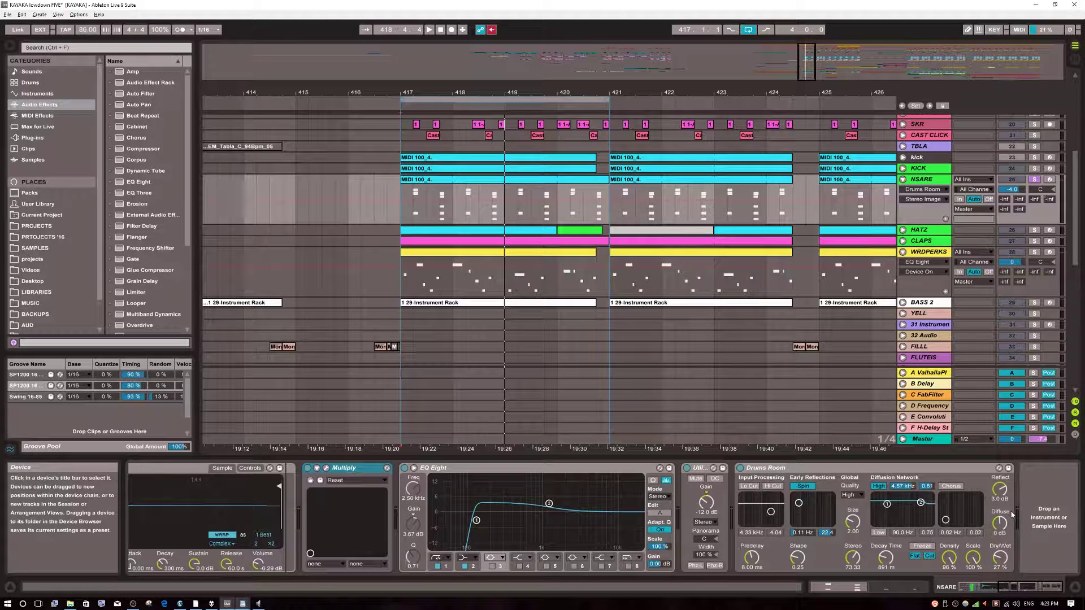
pyautogui.press('space')
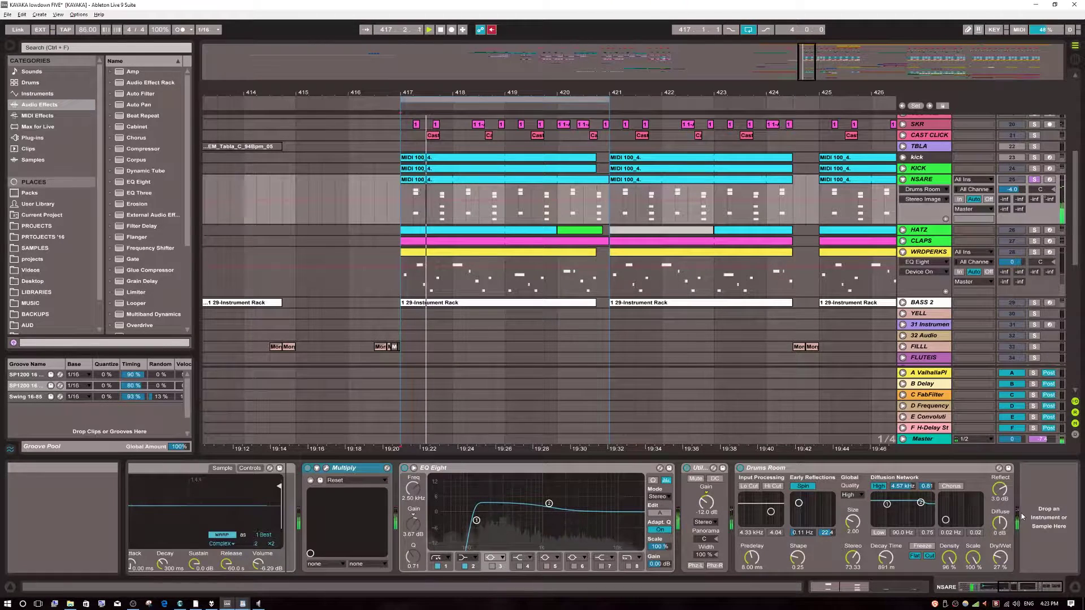
pyautogui.press('space')
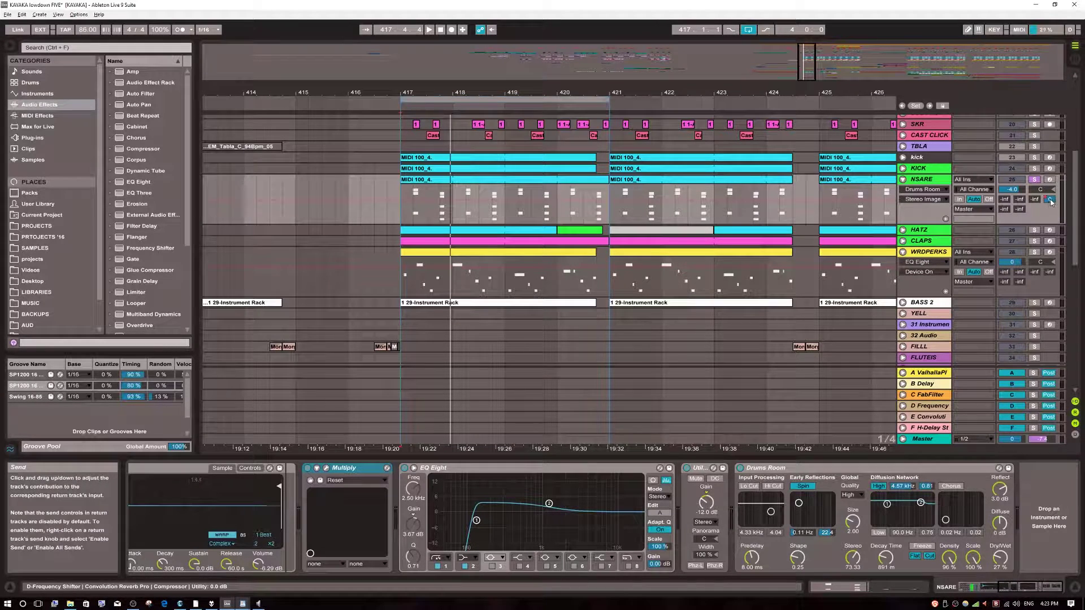
# Step: Examine the D Frequency return's Frequency Shifter and reverb chain, play the soloed KICK and NSARE tracks, and fold NSARE
pyautogui.click(922, 406)
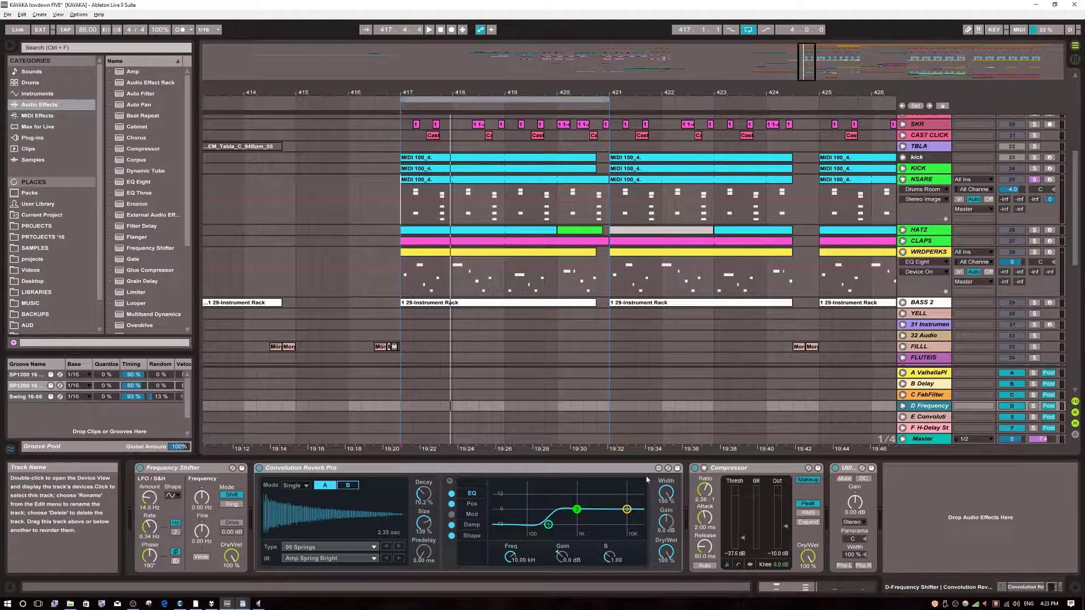
pyautogui.click(205, 469)
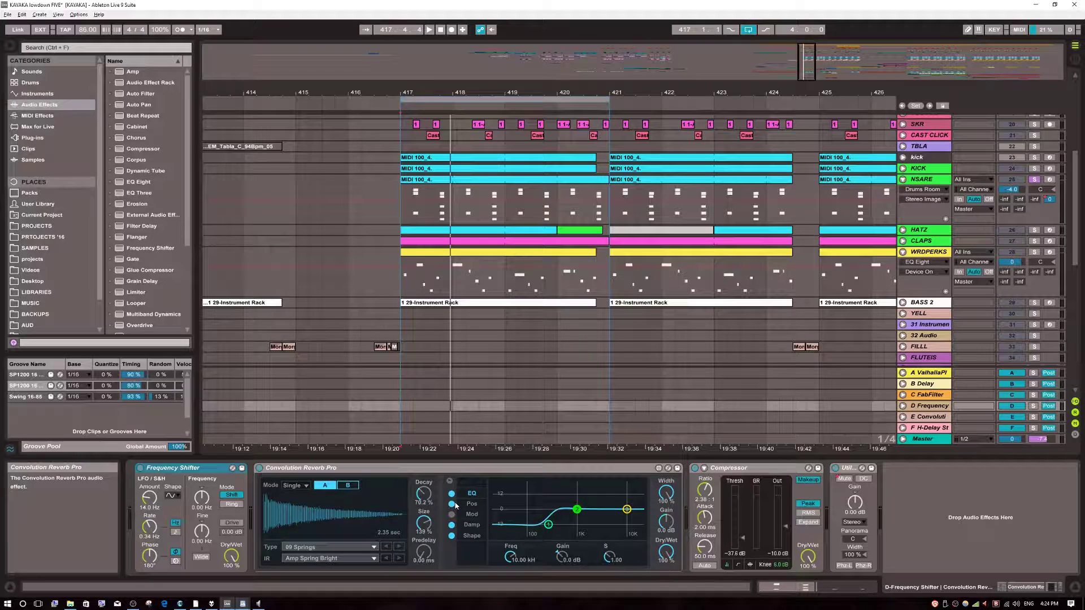
pyautogui.press('space')
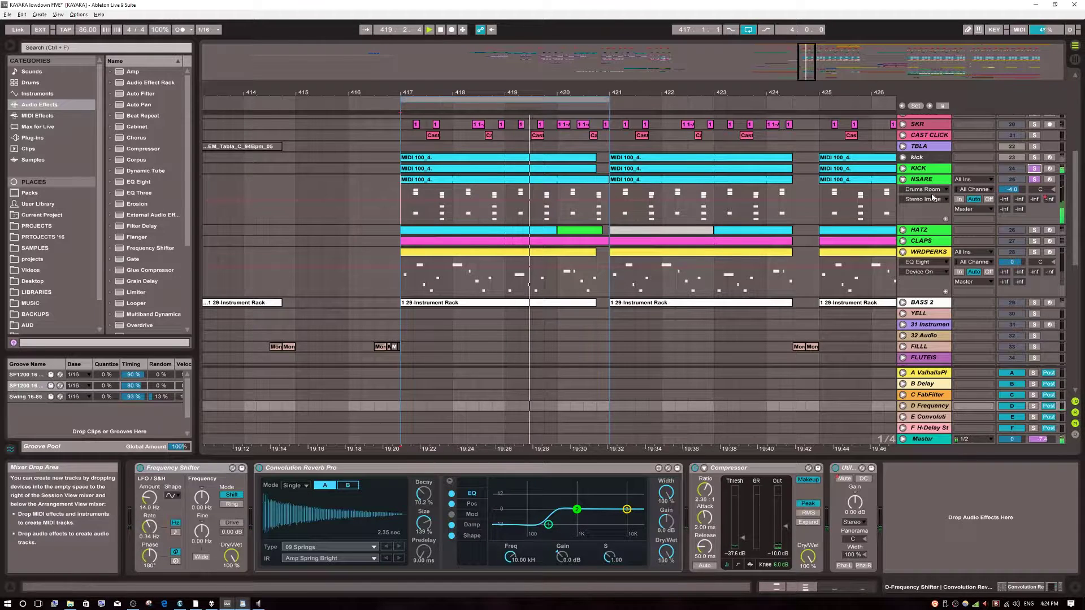
pyautogui.click(903, 180)
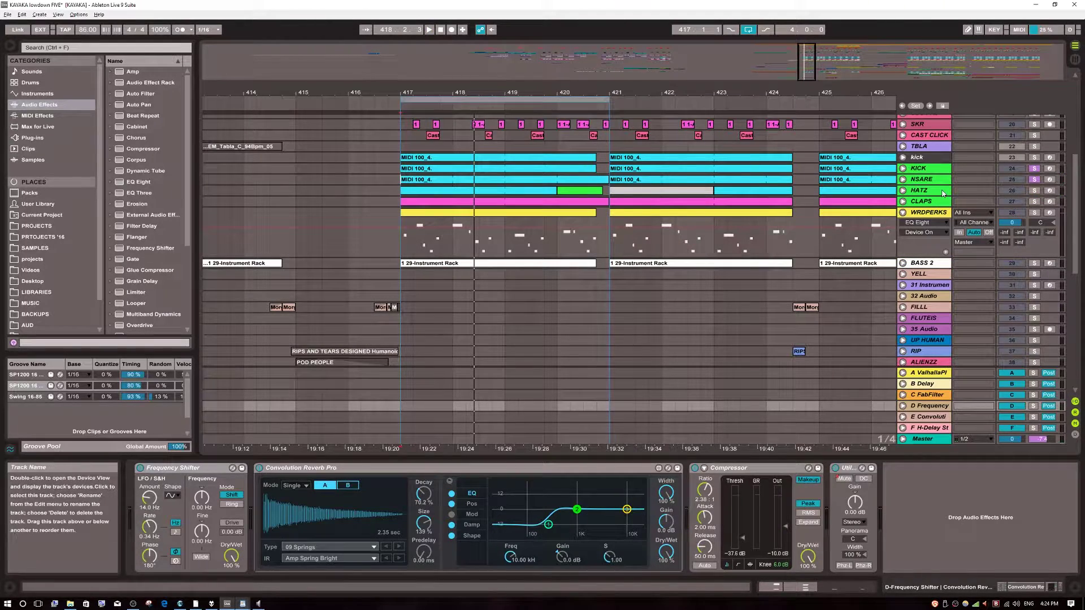
# Step: Select and unfold the HATZ track and play it soloed from bar 417
pyautogui.click(1001, 191)
pyautogui.press('space')
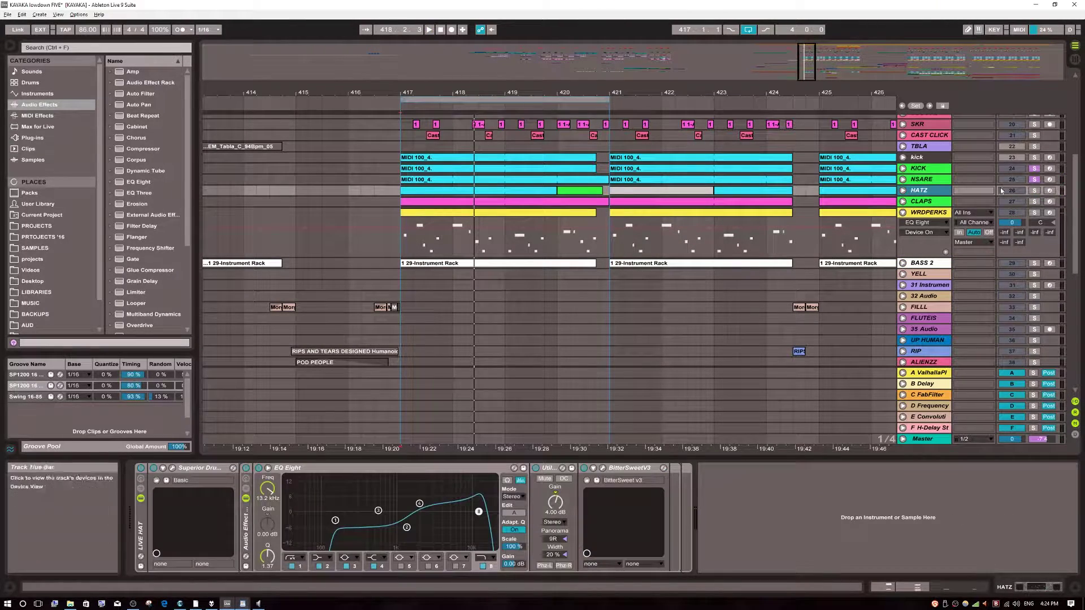
pyautogui.click(903, 190)
pyautogui.press('space')
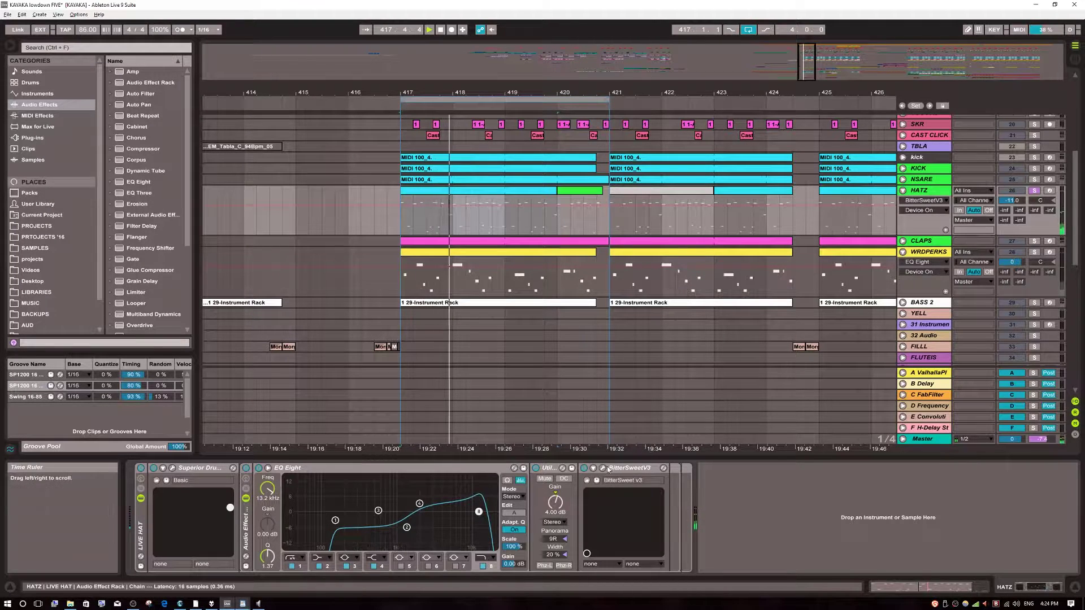
pyautogui.press('space')
# Step: Open HATZ's Superior Drummer window, audition the hi-hat in the kit view with several hits, and close the window
pyautogui.click(173, 468)
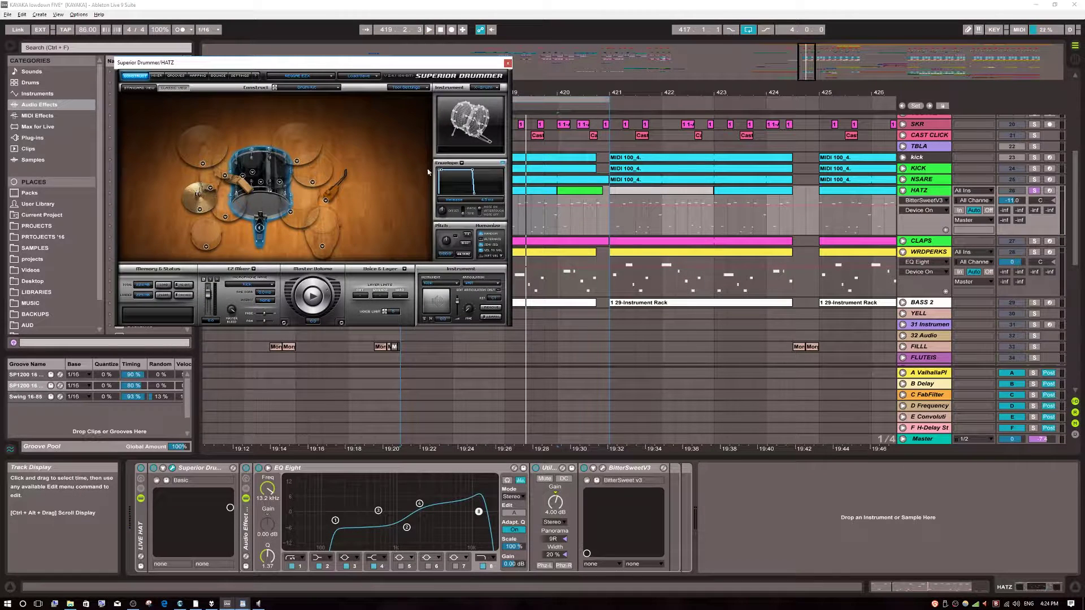
pyautogui.click(207, 200)
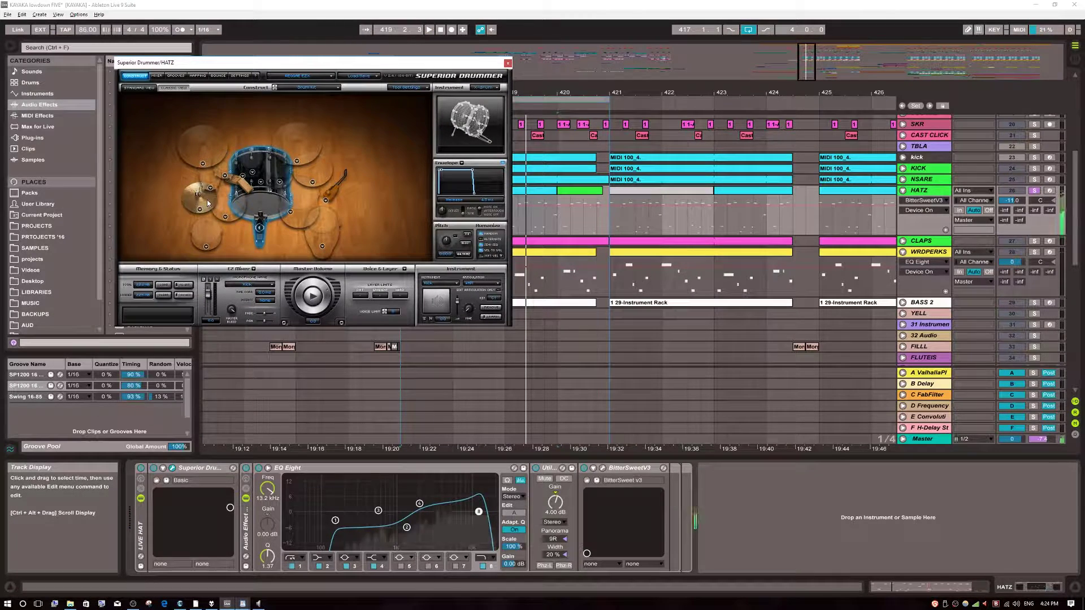
pyautogui.click(206, 201)
pyautogui.click(198, 207)
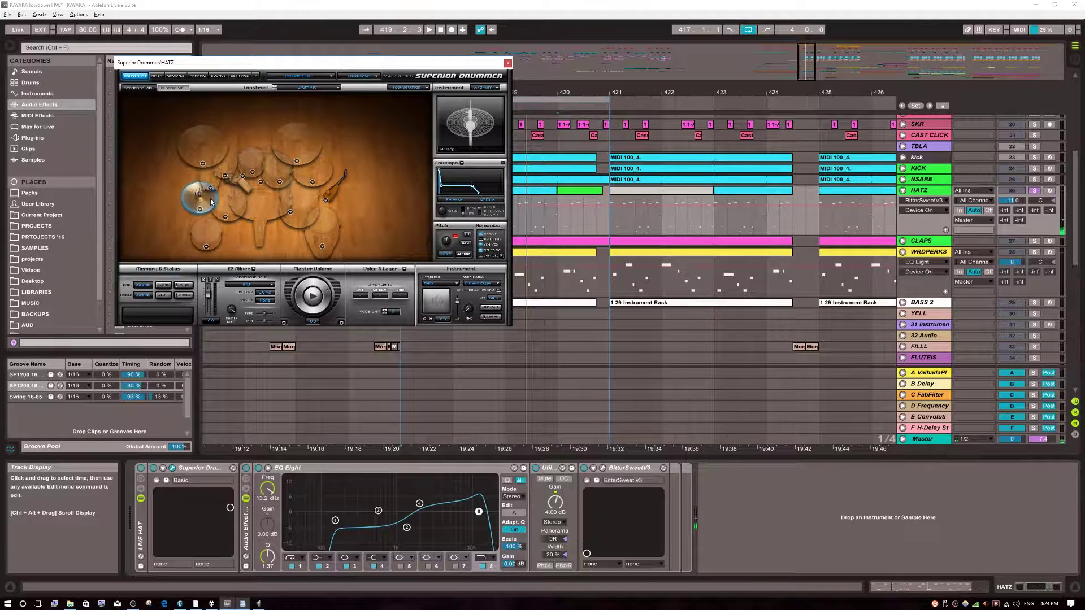
pyautogui.click(205, 200)
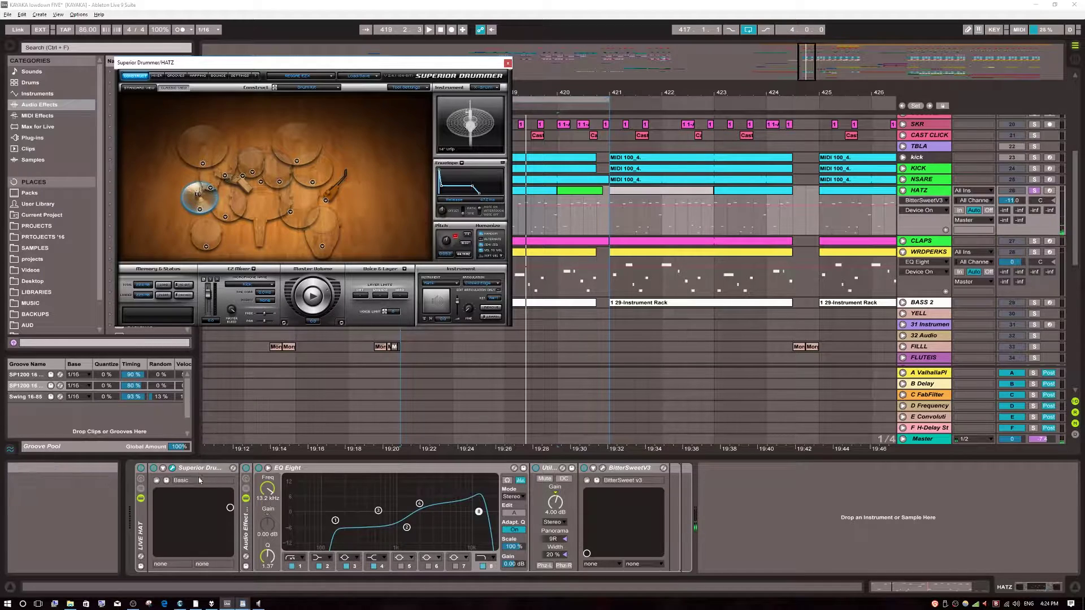
pyautogui.click(172, 469)
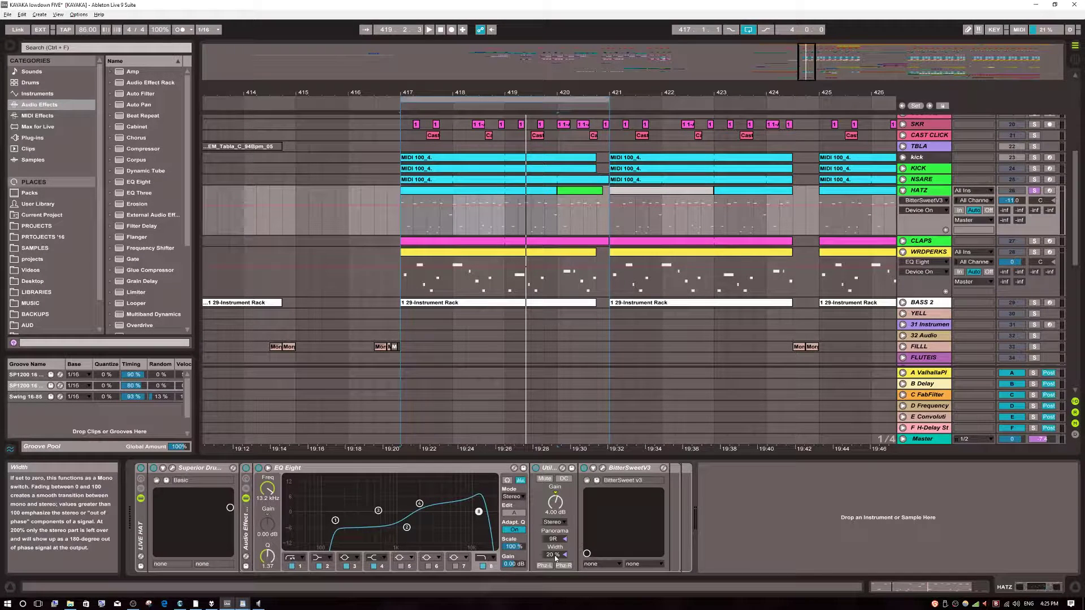
# Step: Reopen HATZ's Superior Drummer, show its mixer, and play the soloed track to examine the channel levels
pyautogui.click(172, 468)
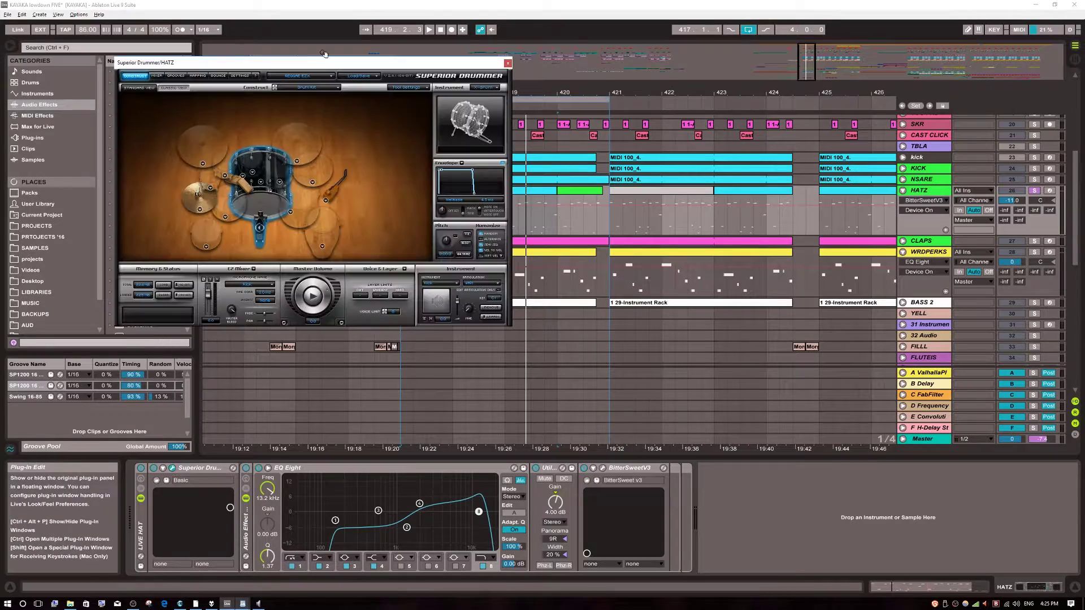
pyautogui.click(160, 76)
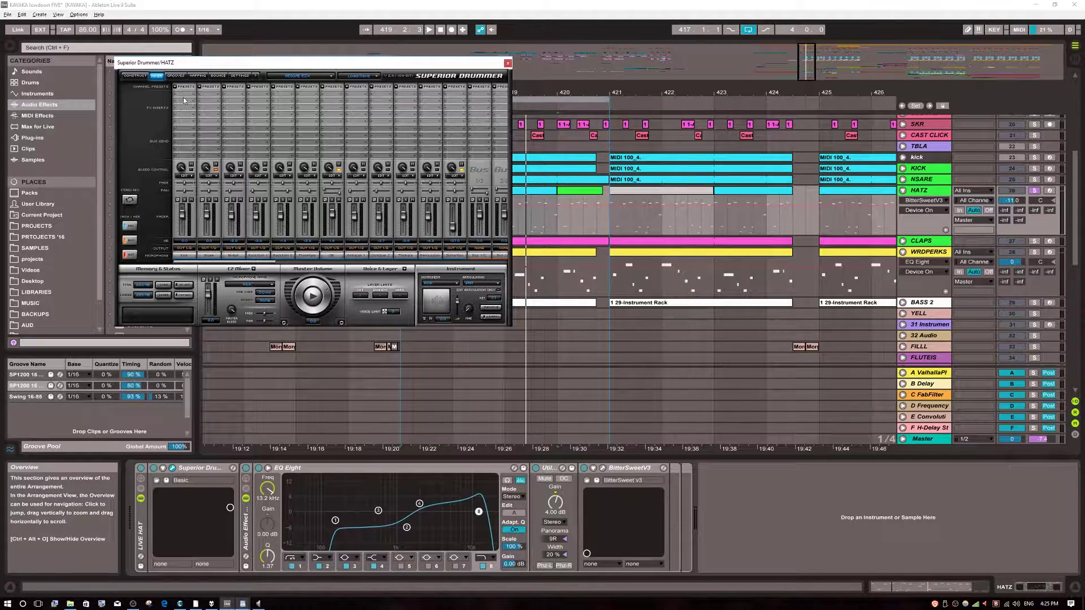
pyautogui.press('space')
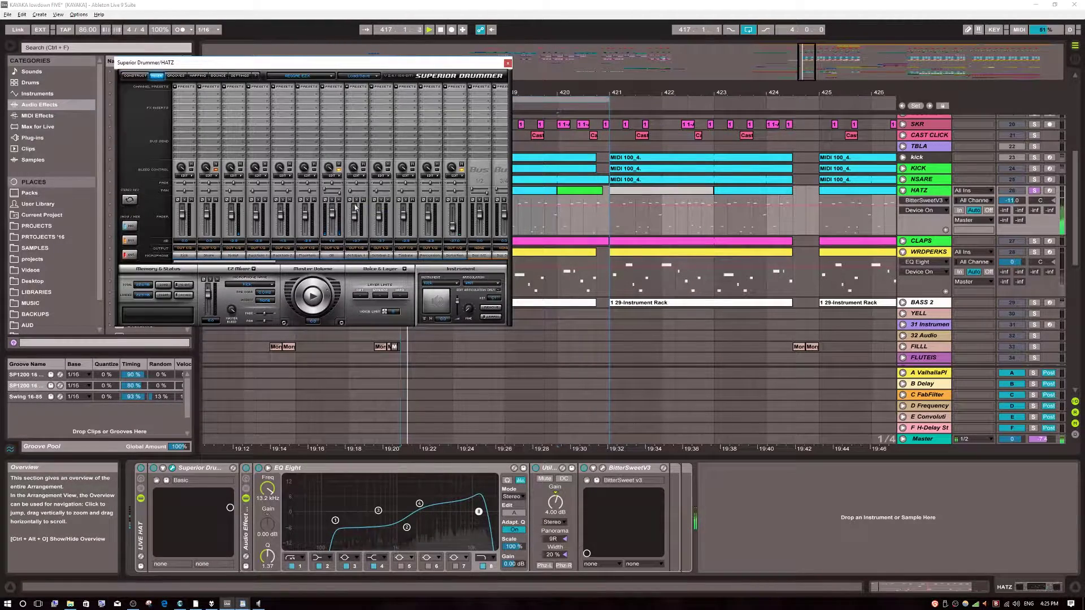
pyautogui.press('space')
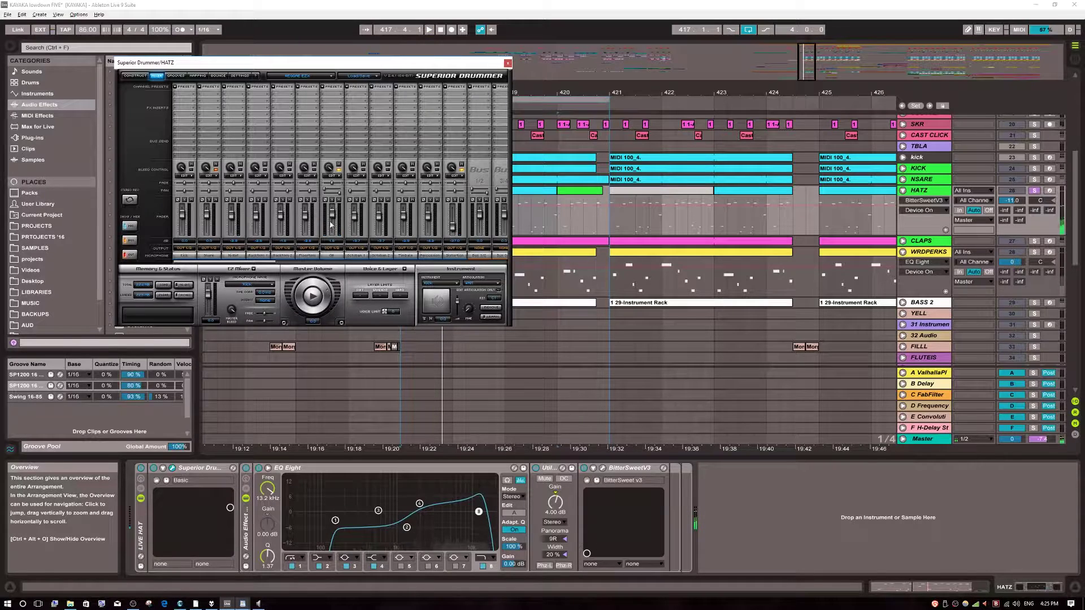
# Step: Audition HATZ with individual Superior Drummer mixer channels soloed in turn, and with all channels sounding together
pyautogui.click(332, 200)
pyautogui.press('space')
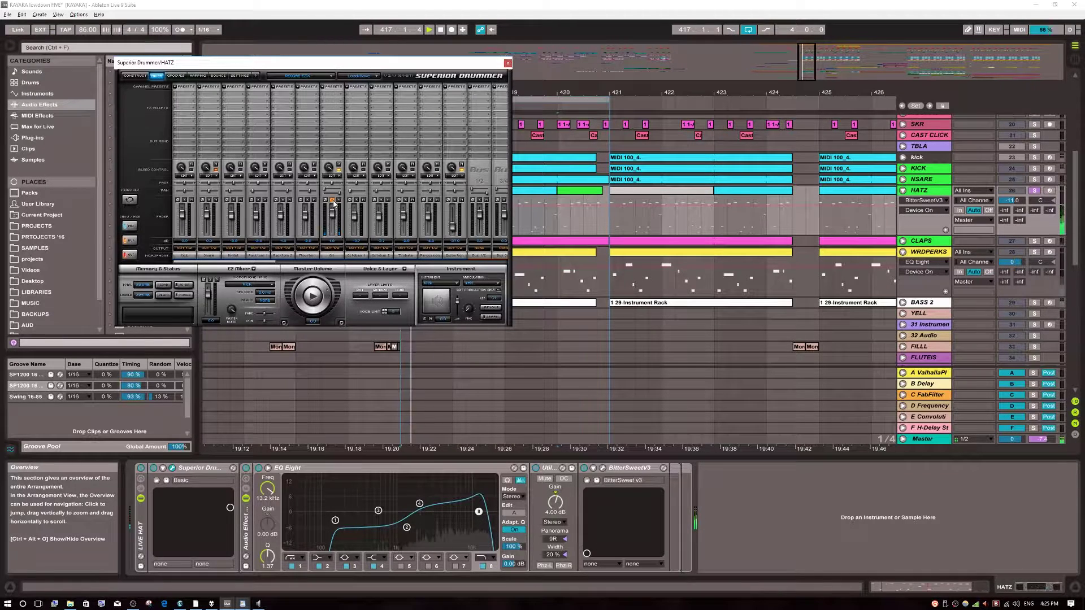
pyautogui.press('space')
pyautogui.press('space')
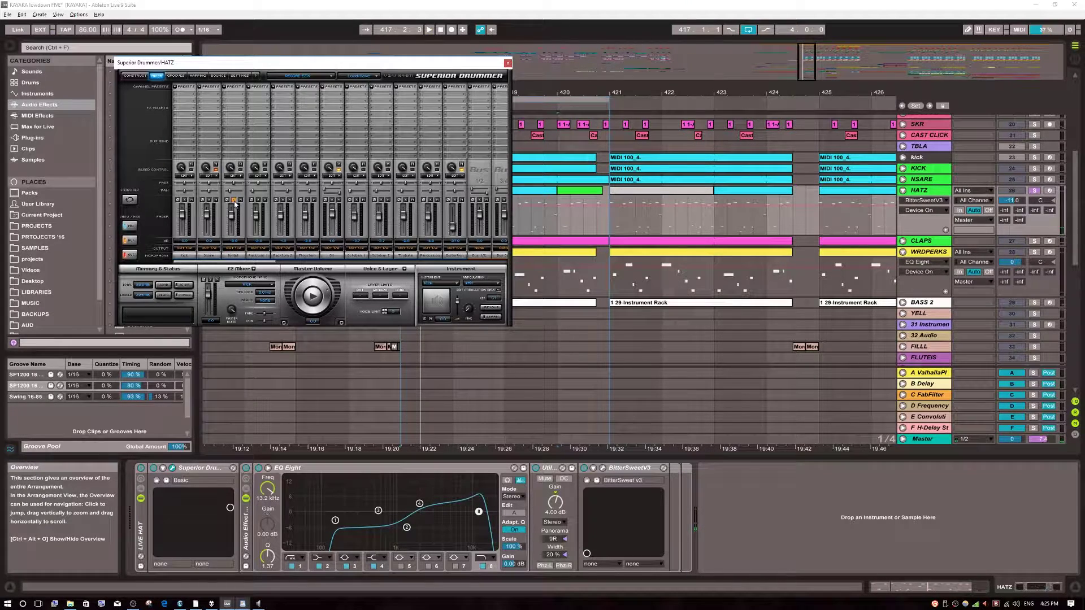
pyautogui.press('space')
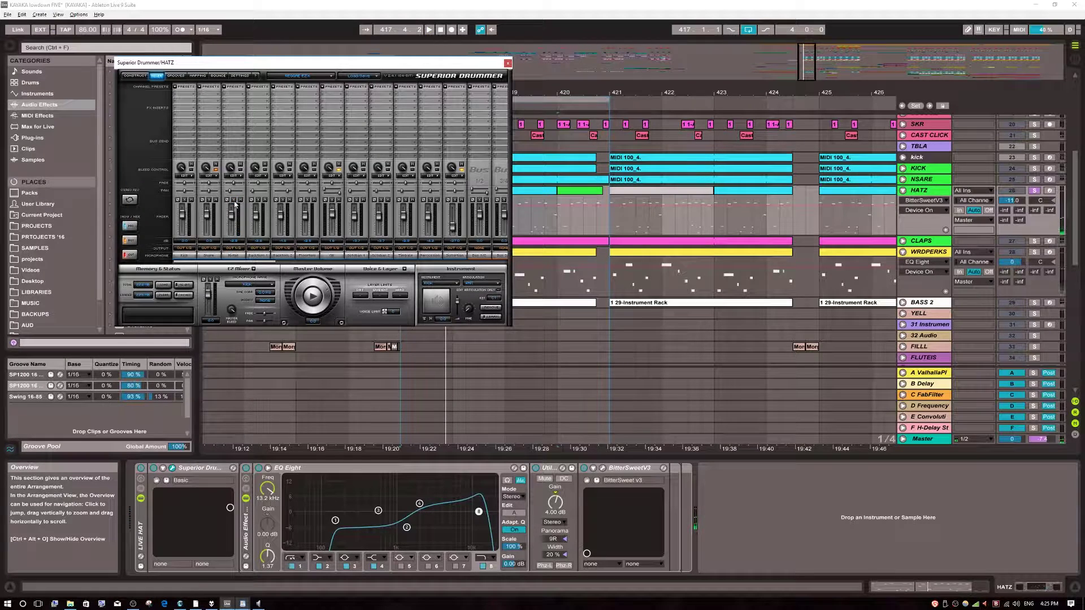
pyautogui.press('space')
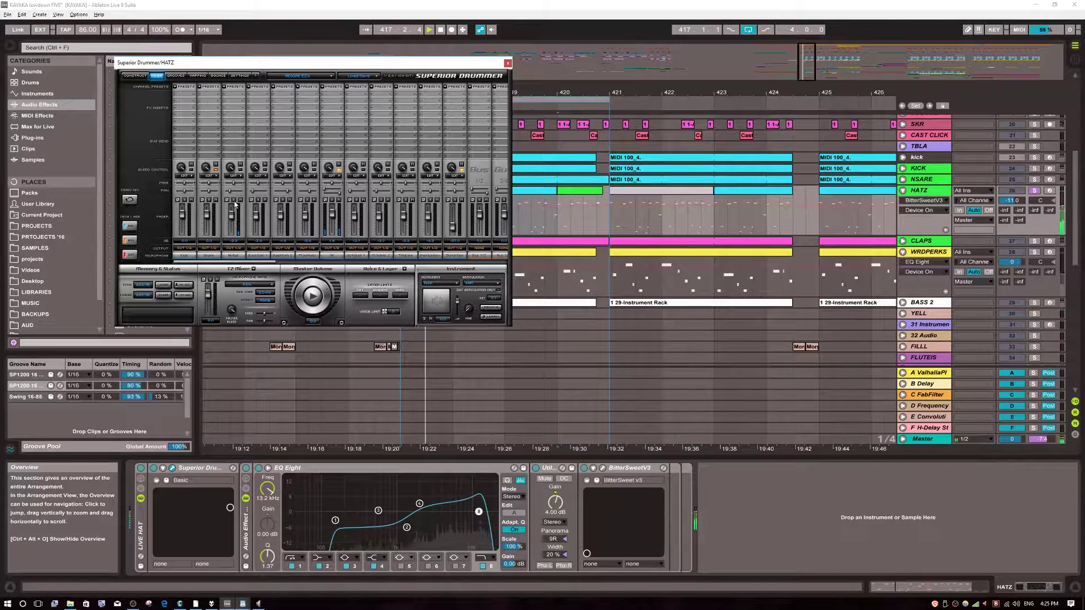
pyautogui.press('space')
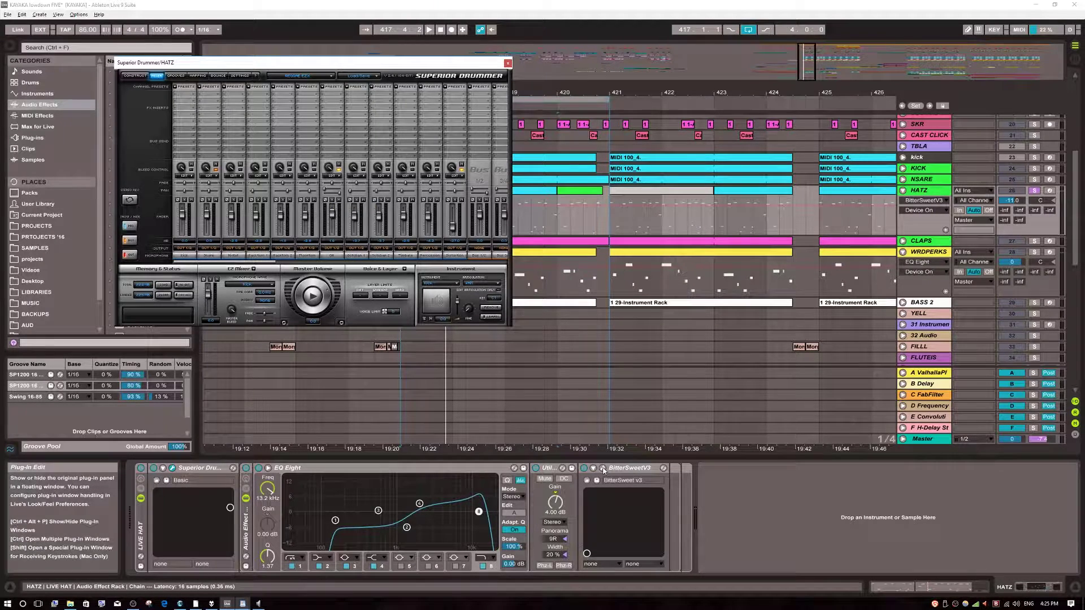
# Step: Examine HATZ's Utility width, and replace the Superior Drummer window with BitterSweet's plug-in window, moved over the arrangement
pyautogui.click(554, 556)
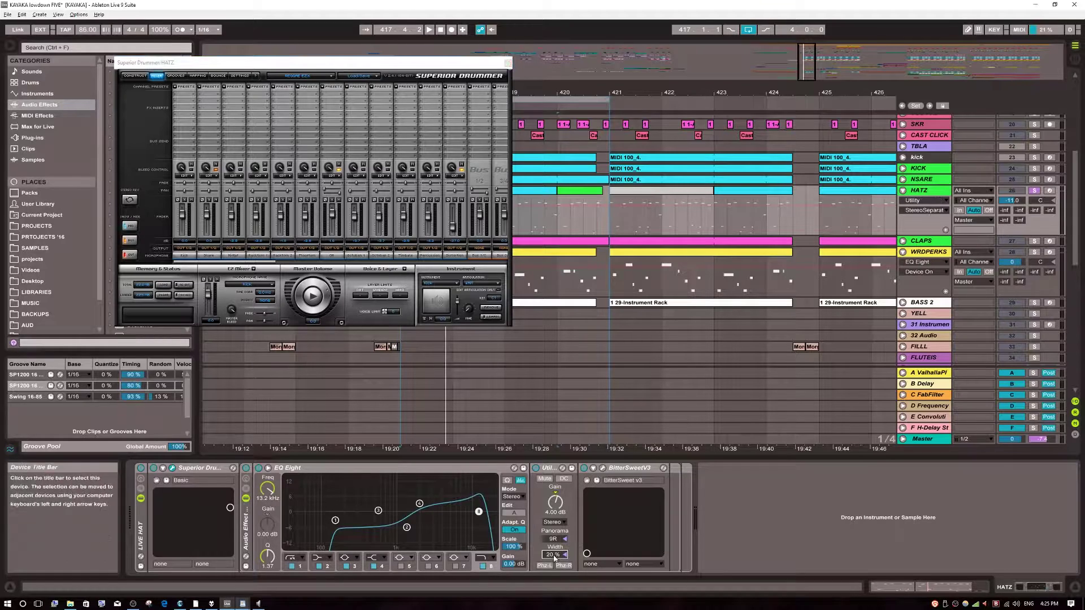
pyautogui.press('space')
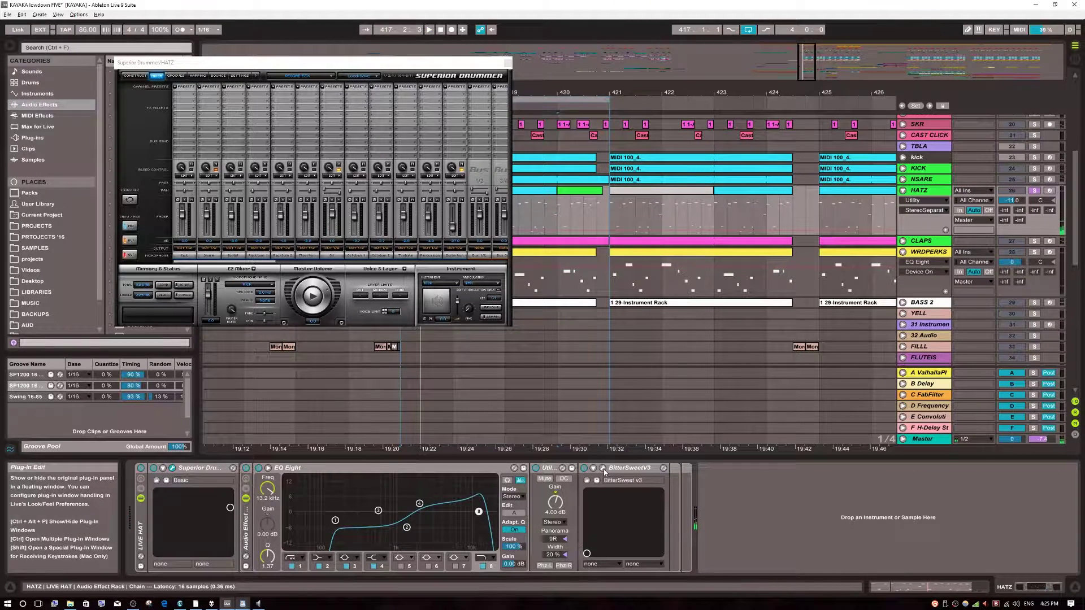
pyautogui.click(602, 467)
pyautogui.click(507, 62)
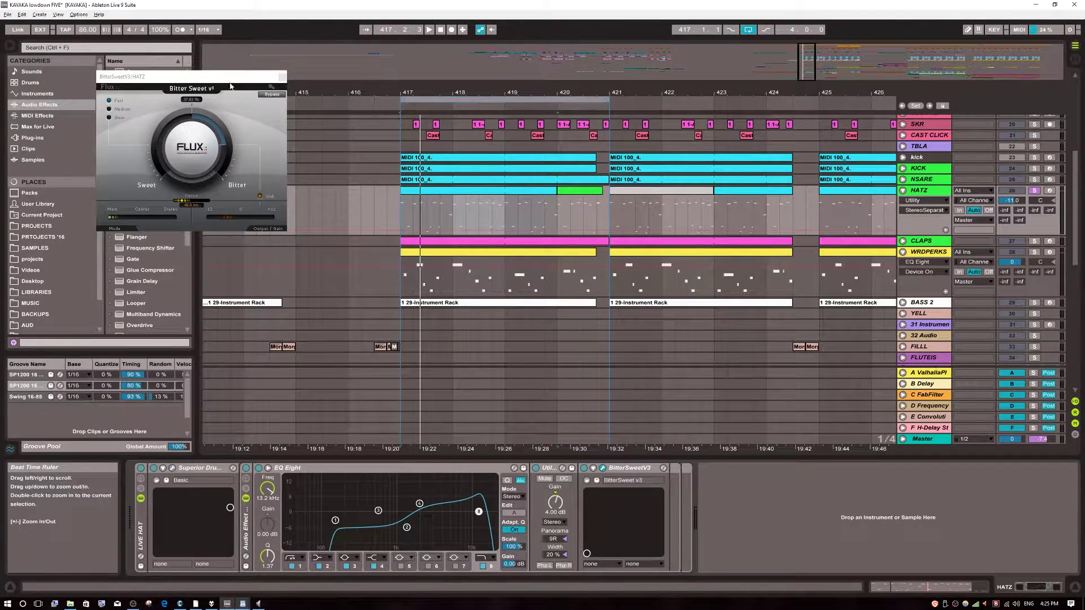
pyautogui.moveTo(186, 76); pyautogui.dragTo(518, 235)
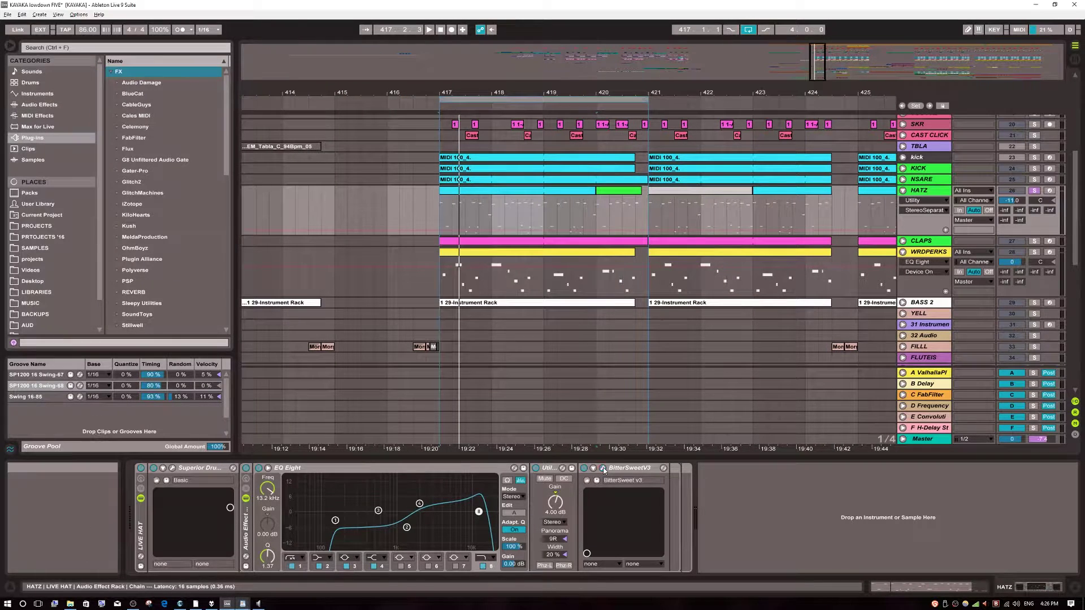
pyautogui.click(603, 469)
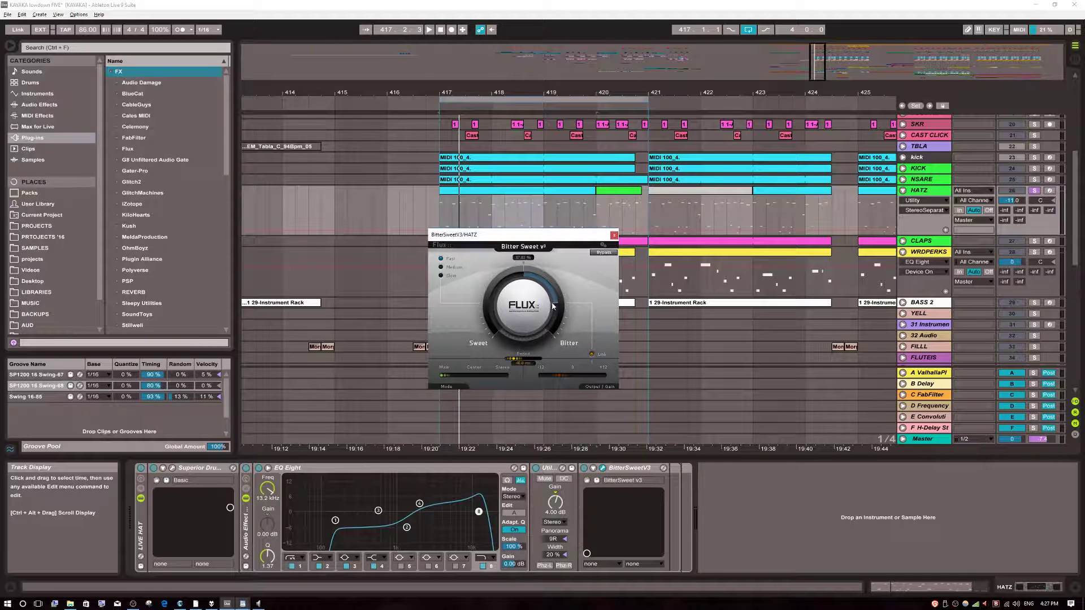
# Step: Play HATZ while turning BitterSweet's amount from the Bitter side to the Sweet side, and audition the softened transients
pyautogui.press('space')
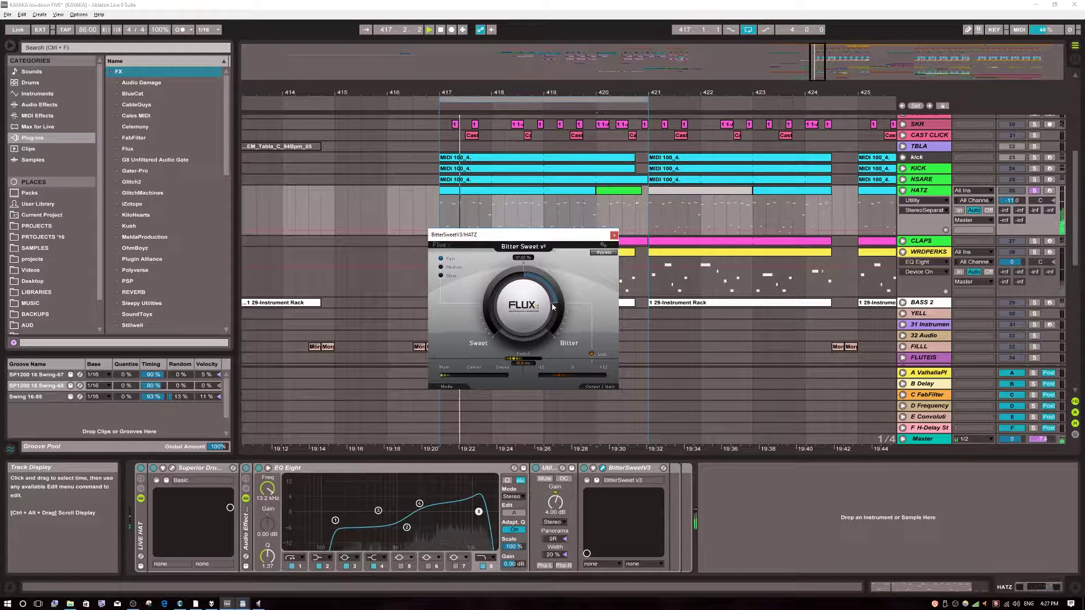
pyautogui.moveTo(554, 306); pyautogui.dragTo(524, 384)
pyautogui.press('space')
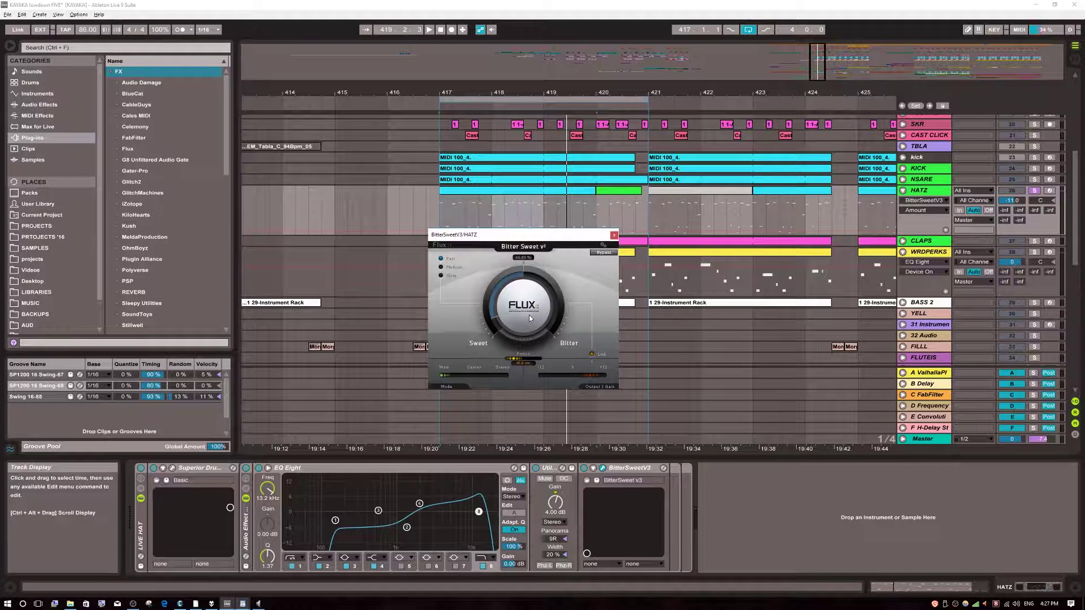
pyautogui.press('space')
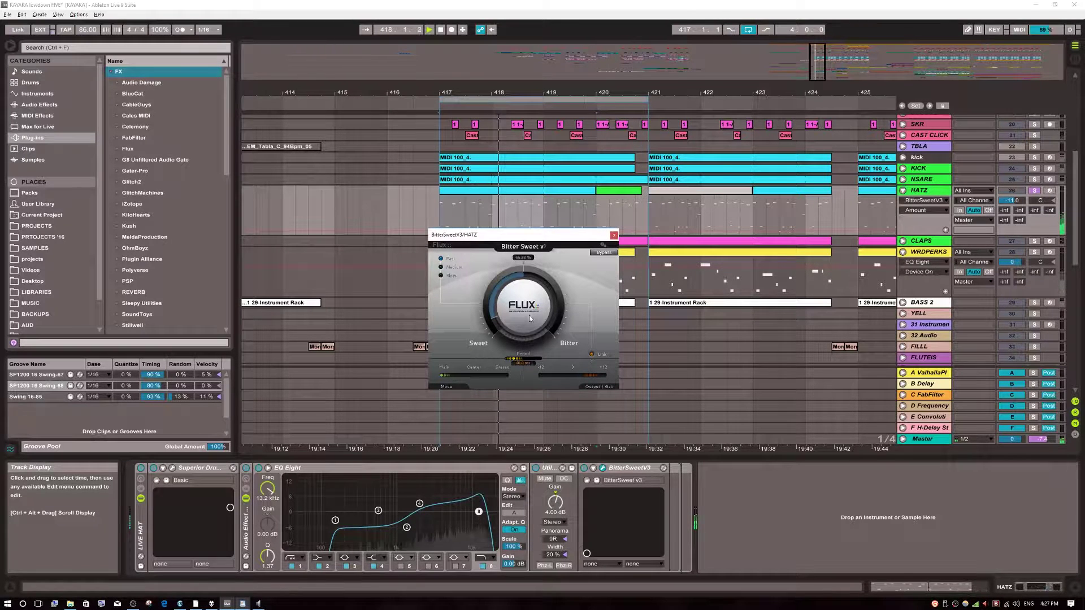
pyautogui.press('space')
# Step: Turn BitterSweet's amount back to the Bitter side, audition HATZ, and close the plug-in window
pyautogui.moveTo(529, 318); pyautogui.dragTo(534, 202)
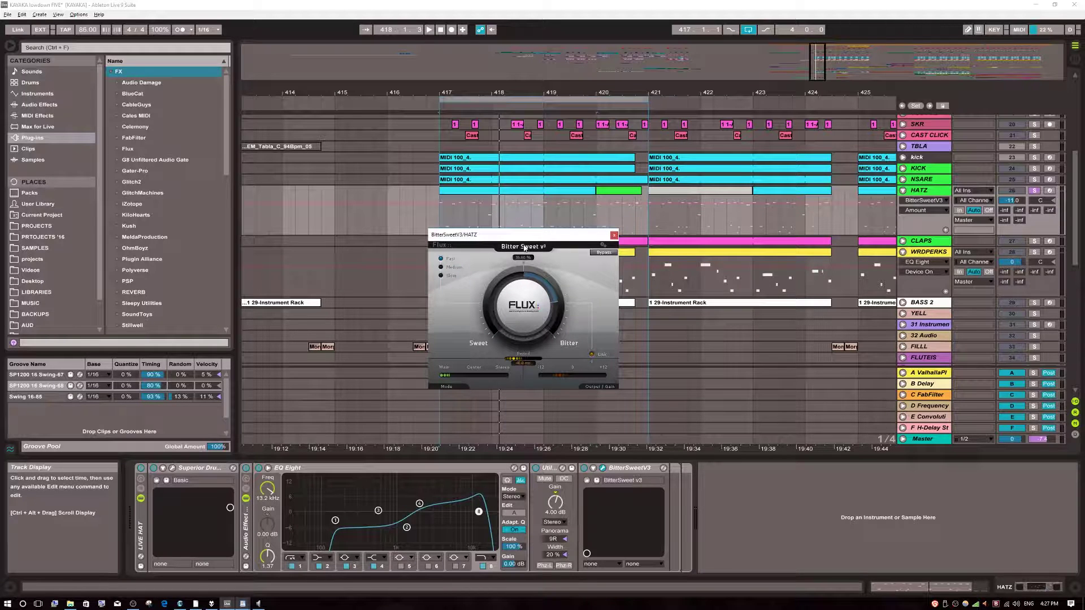
pyautogui.press('space')
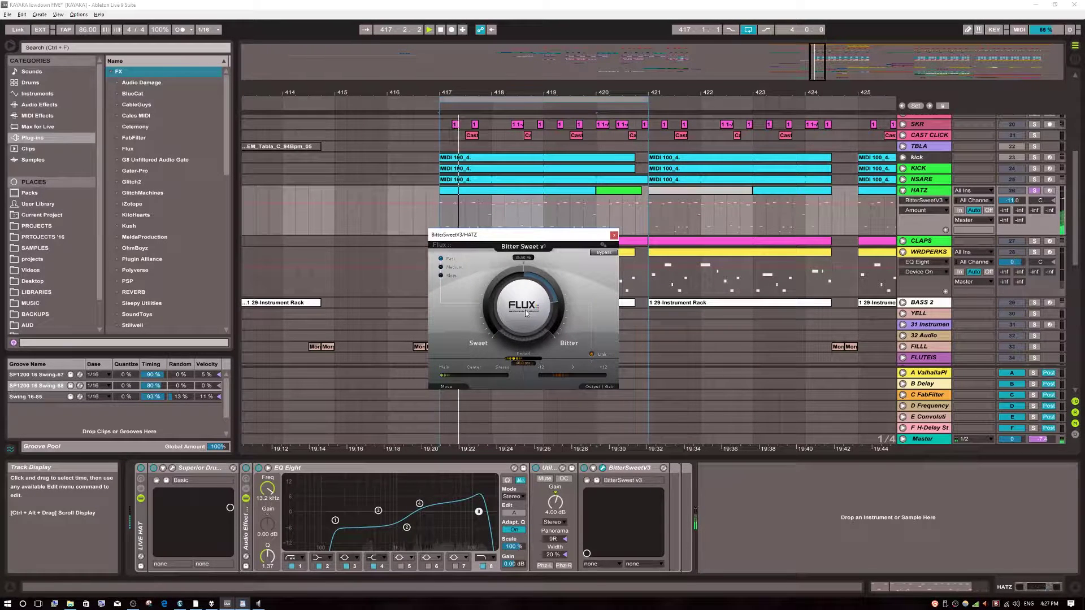
pyautogui.press('space')
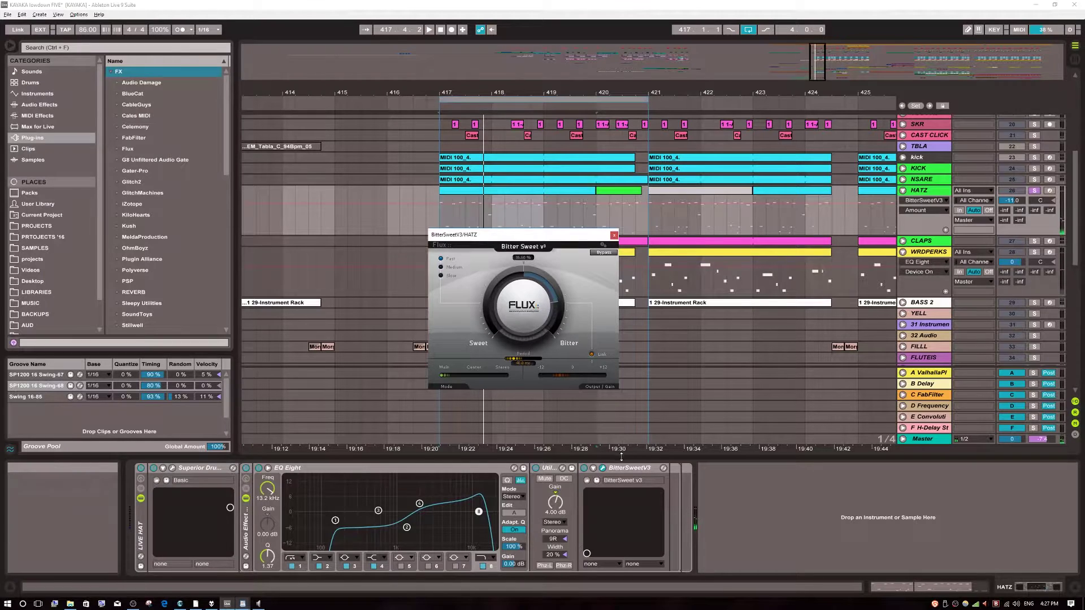
pyautogui.click(603, 468)
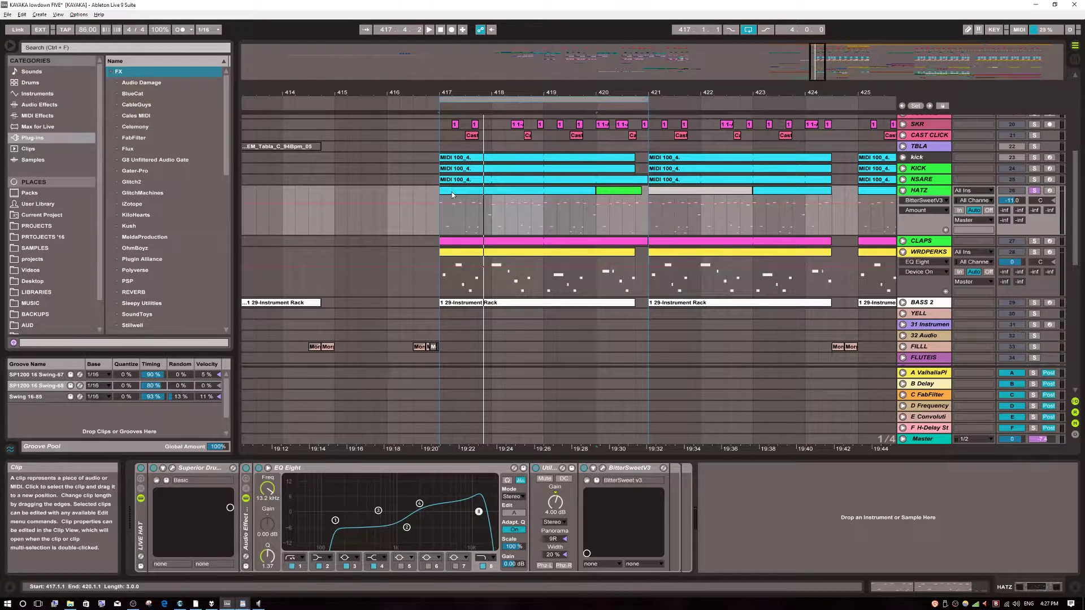
# Step: Play HATZ on its own, fold the track, and audition it with KICK and NSARE, ending with the KICK track selected
pyautogui.click(1003, 221)
pyautogui.press('space')
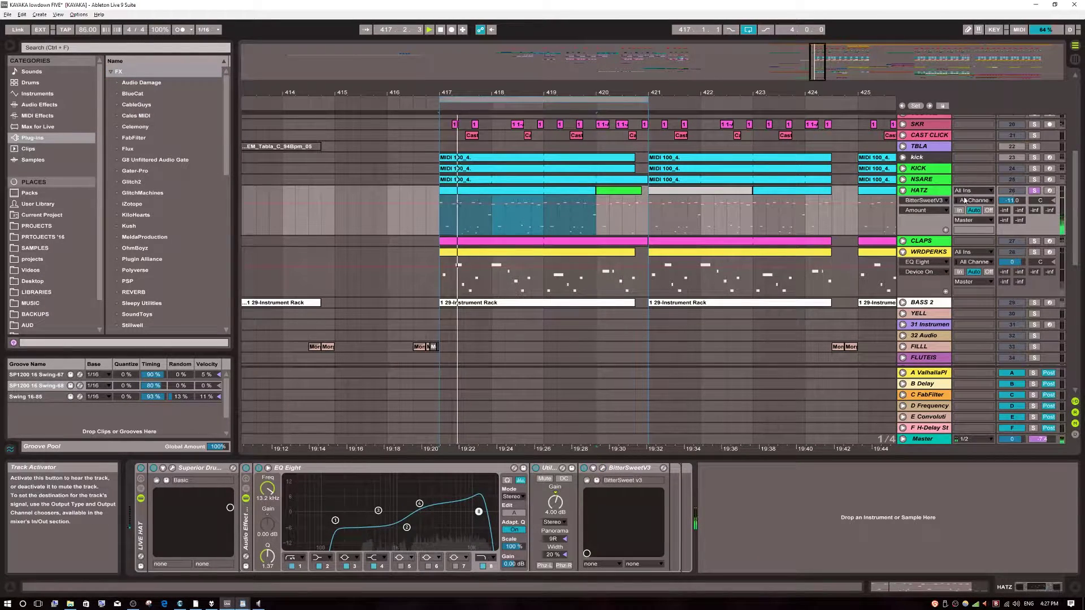
pyautogui.click(903, 190)
pyautogui.press('space')
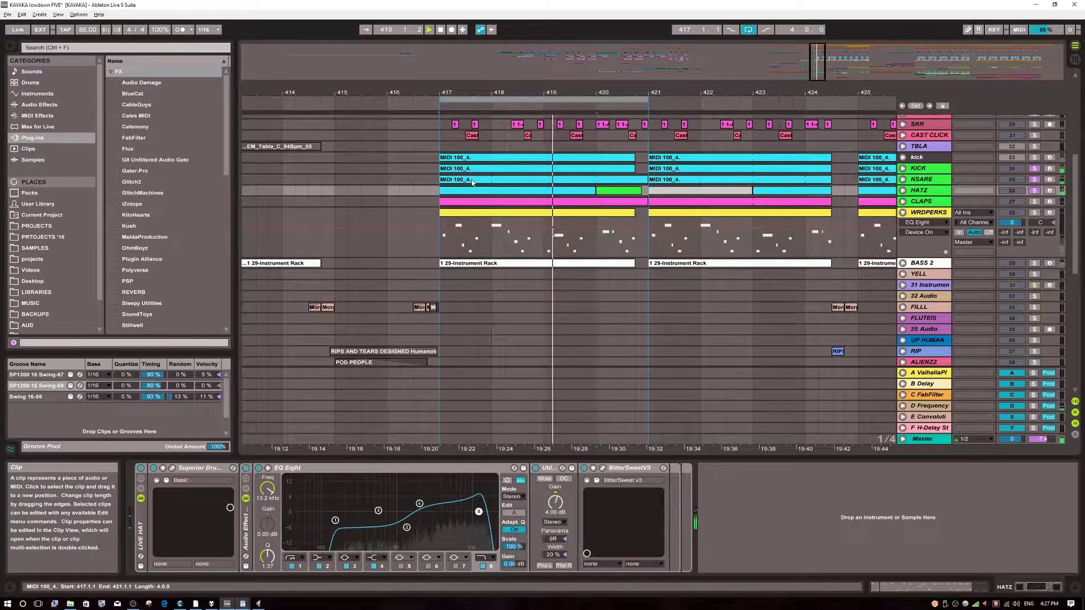
pyautogui.press('Up')
pyautogui.press('Up')
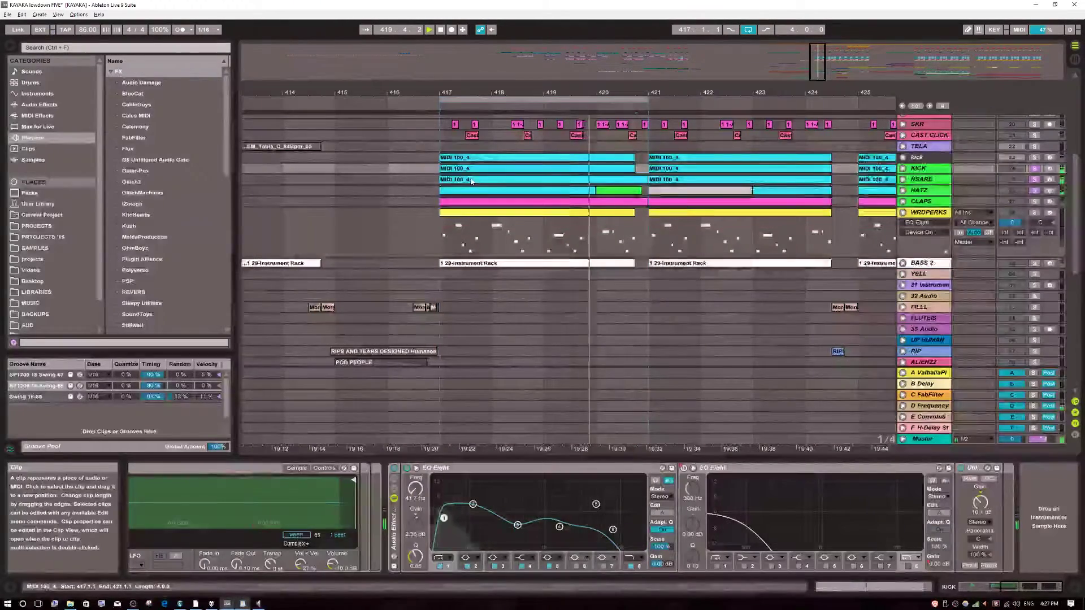
# Step: Stop playback, select the NSARE and HATZ clips at bar 417, and examine the SP1200 16 Swing-68 groove
pyautogui.click(472, 180)
pyautogui.click(468, 195)
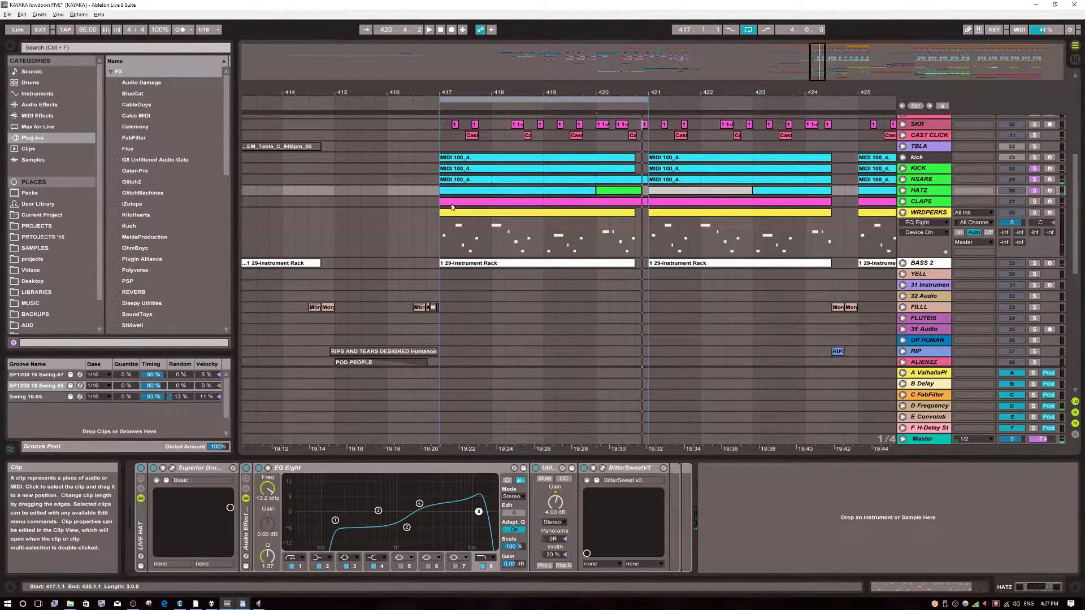
pyautogui.click(17, 387)
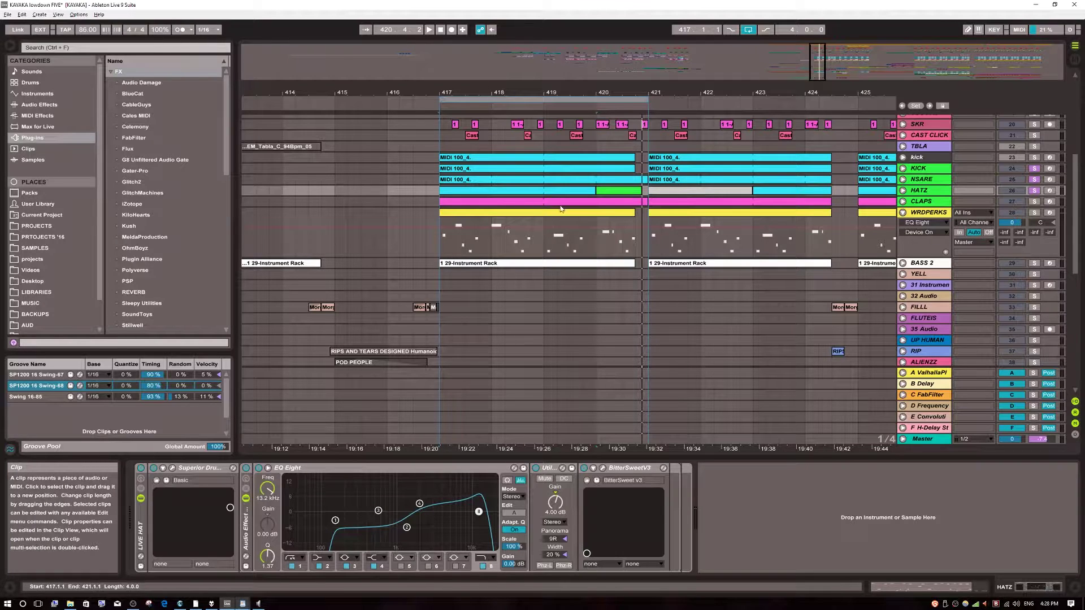
# Step: Select the WRDPERKS track, solo it on its own, and audition its clip from bar 417
pyautogui.click(931, 212)
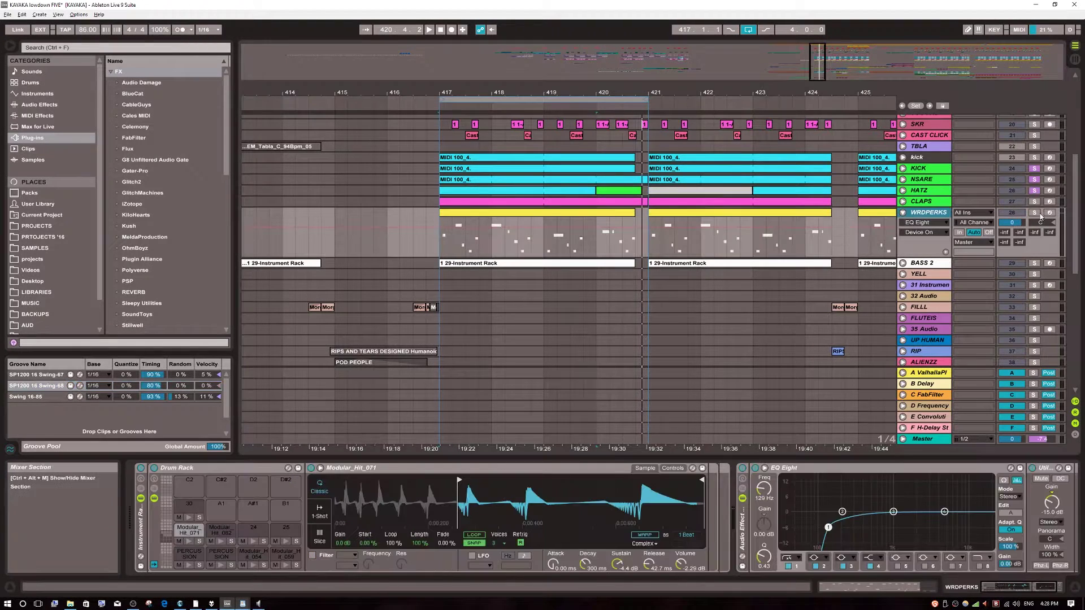
pyautogui.click(526, 212)
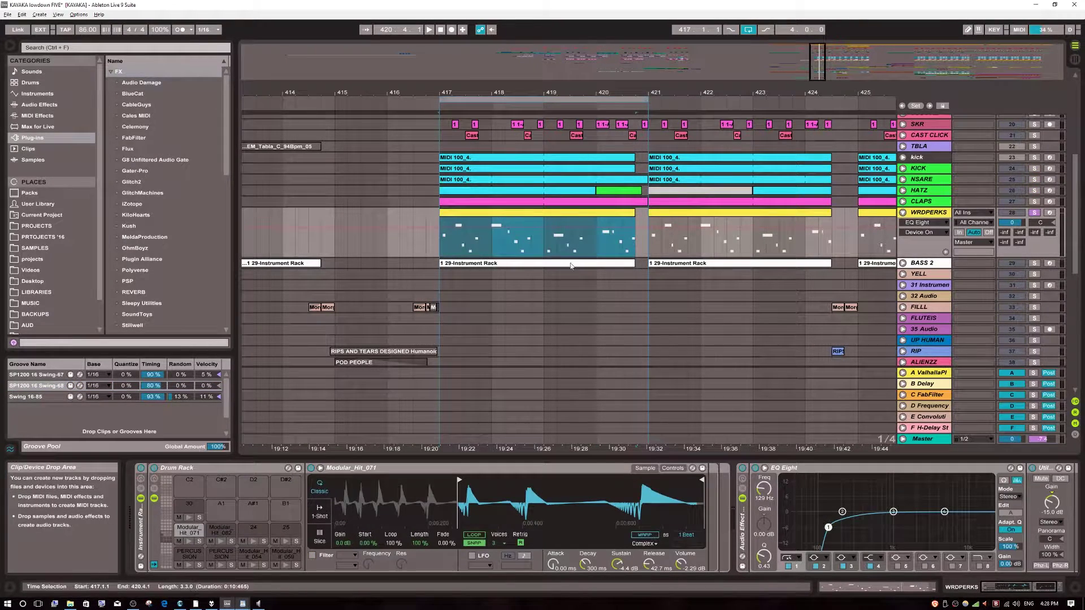
pyautogui.press('space')
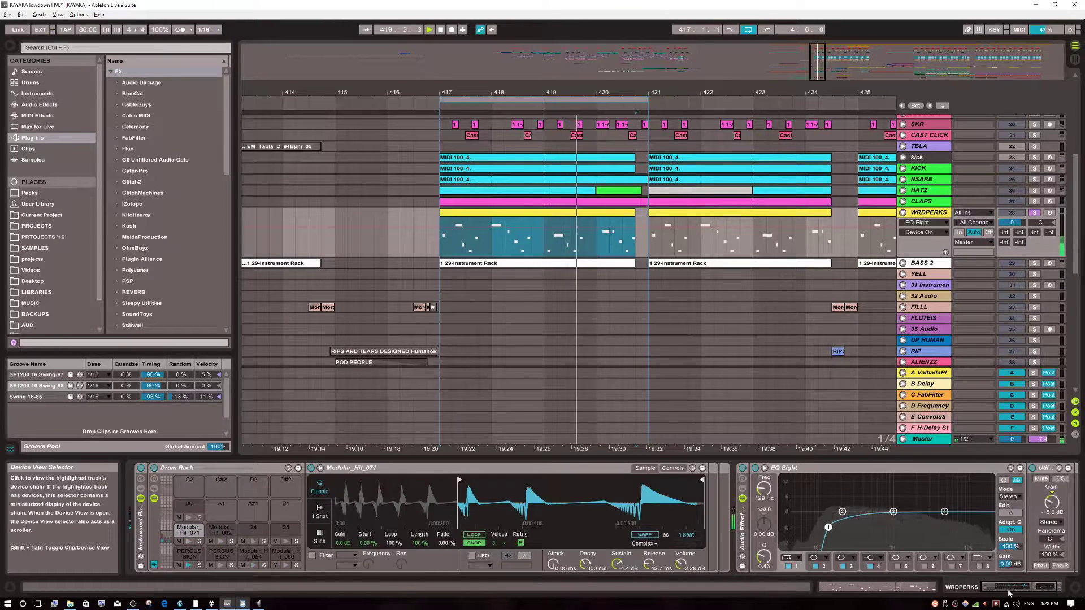
pyautogui.press('space')
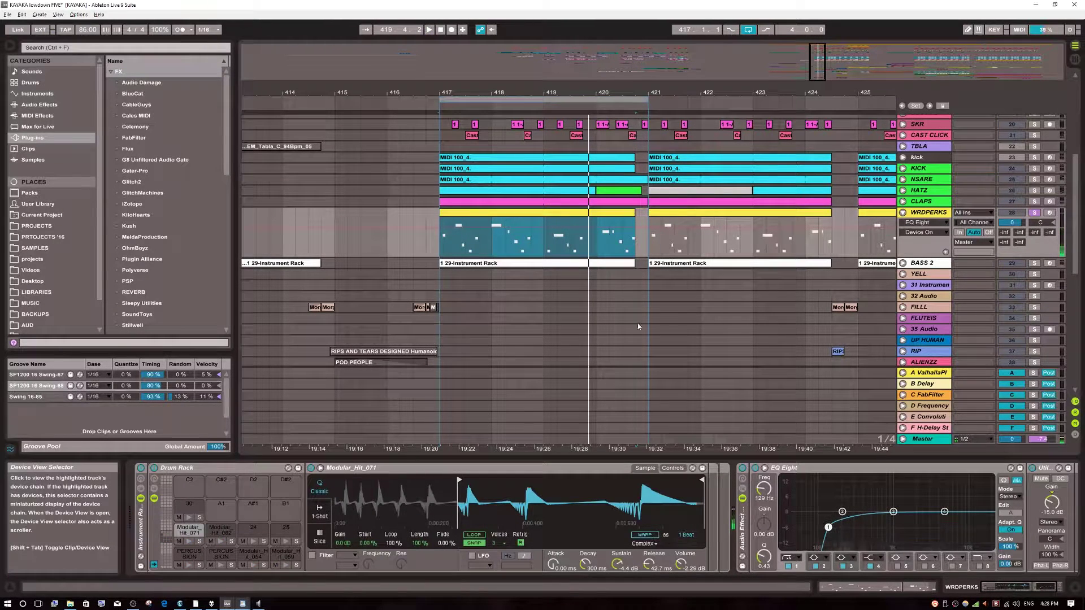
# Step: Solo KICK, NSARE and HATZ together with WRDPERKS, and select the WRDPERKS clip at bar 417
pyautogui.click(526, 265)
pyautogui.click(521, 214)
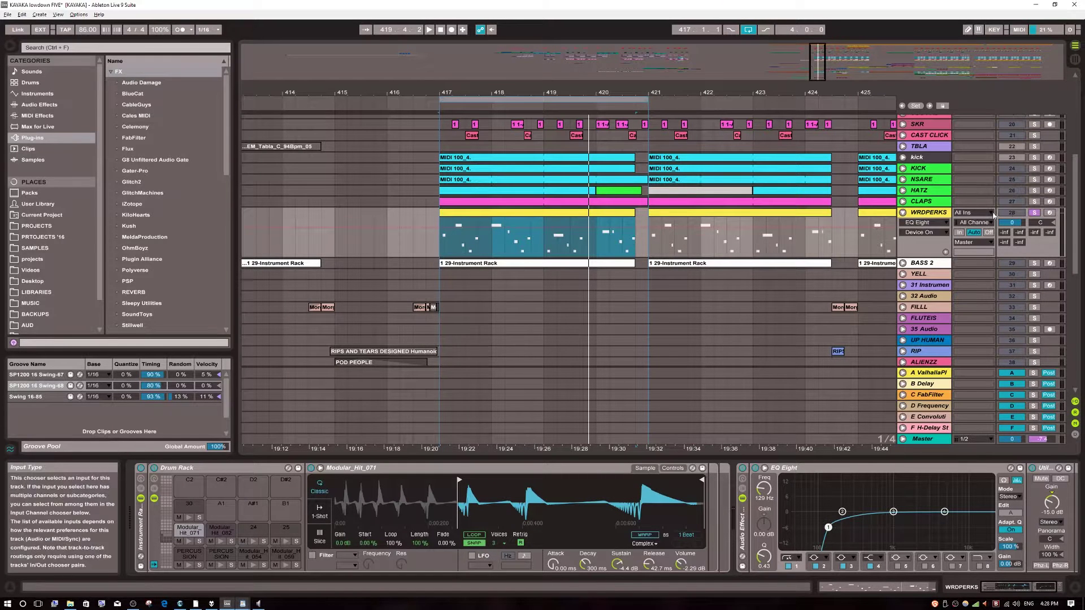
pyautogui.click(1034, 192)
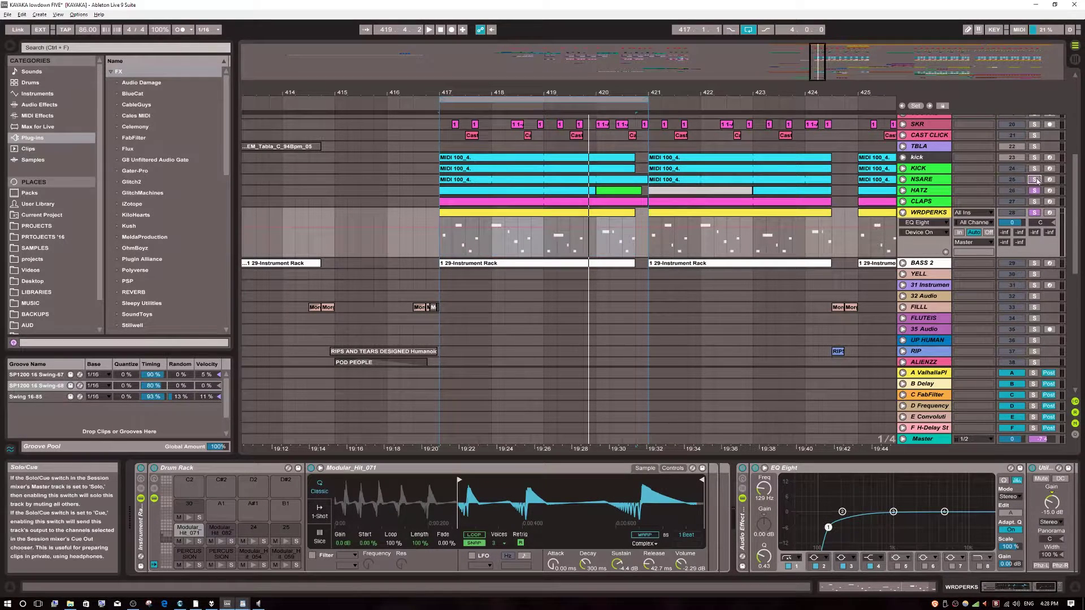
pyautogui.click(529, 216)
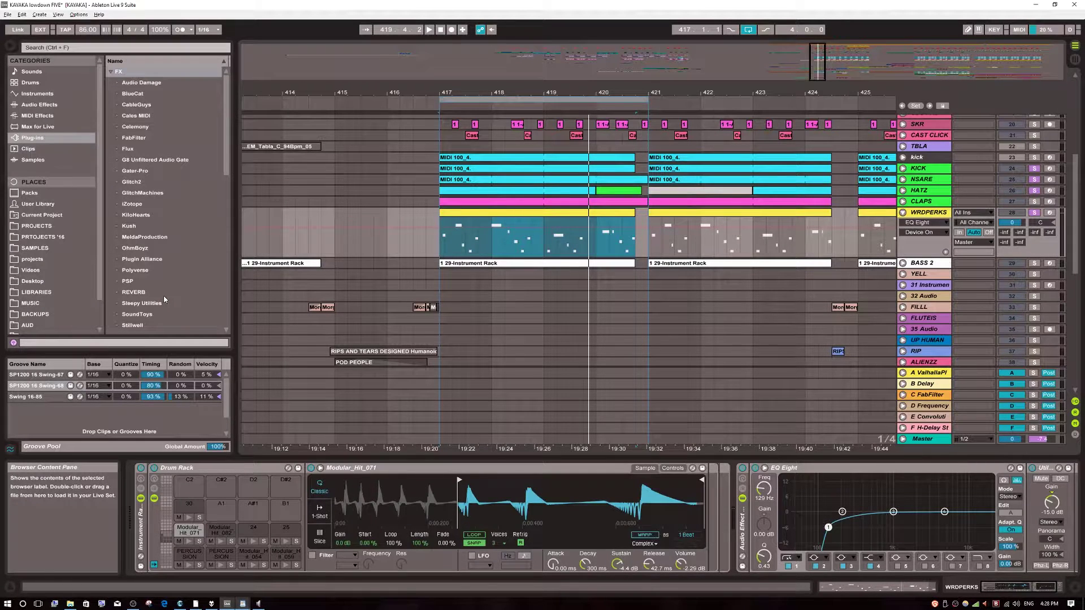
# Step: Audition the percussion pads in WRDPERKS' Drum Rack and examine the amp envelope release of Modular_Hit_071
pyautogui.click(189, 529)
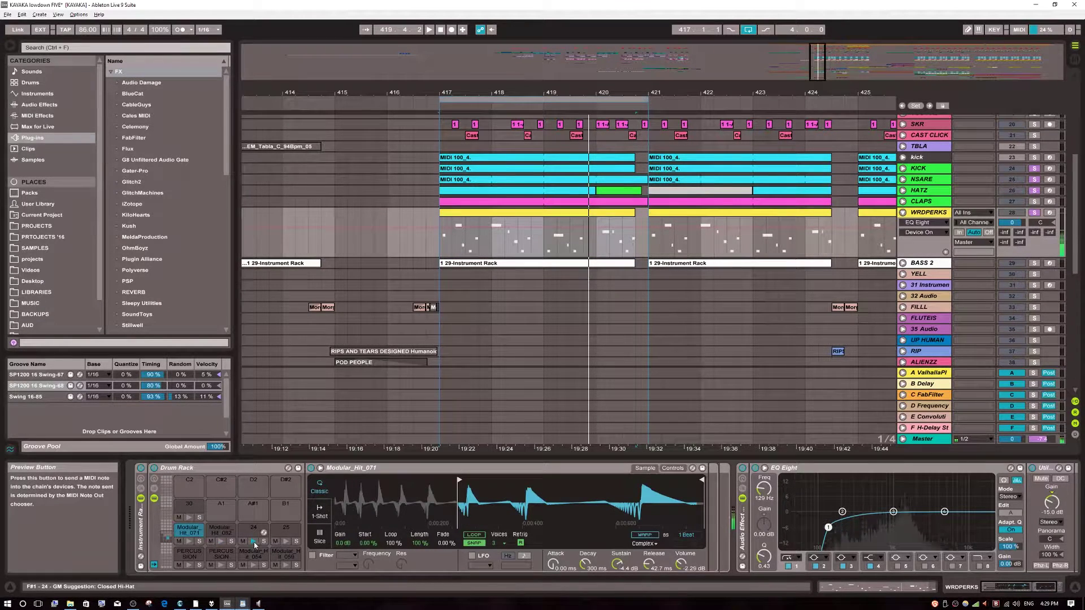
pyautogui.click(286, 541)
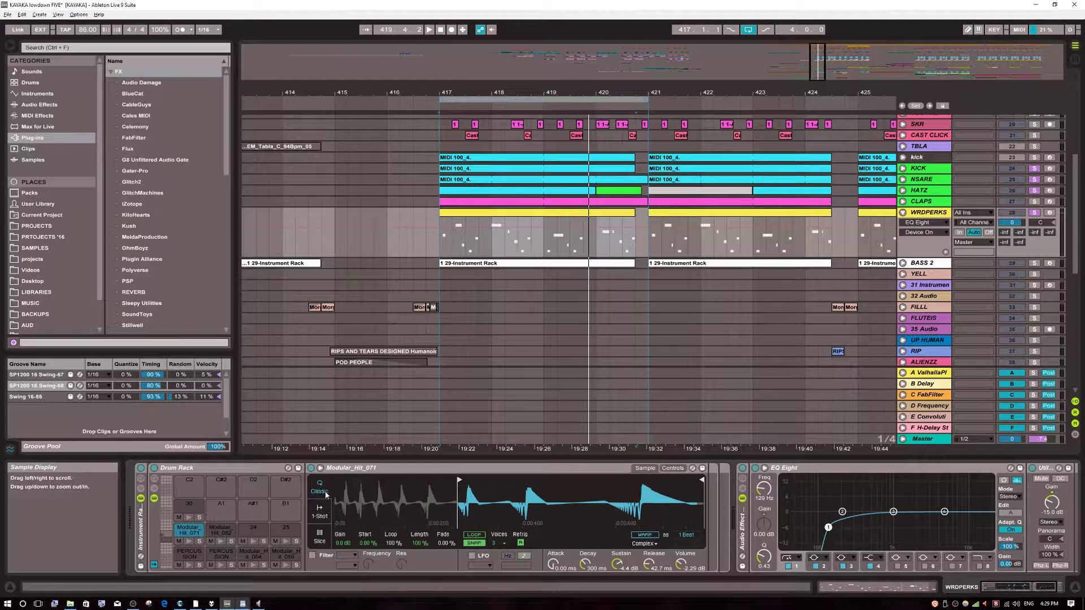
pyautogui.click(648, 566)
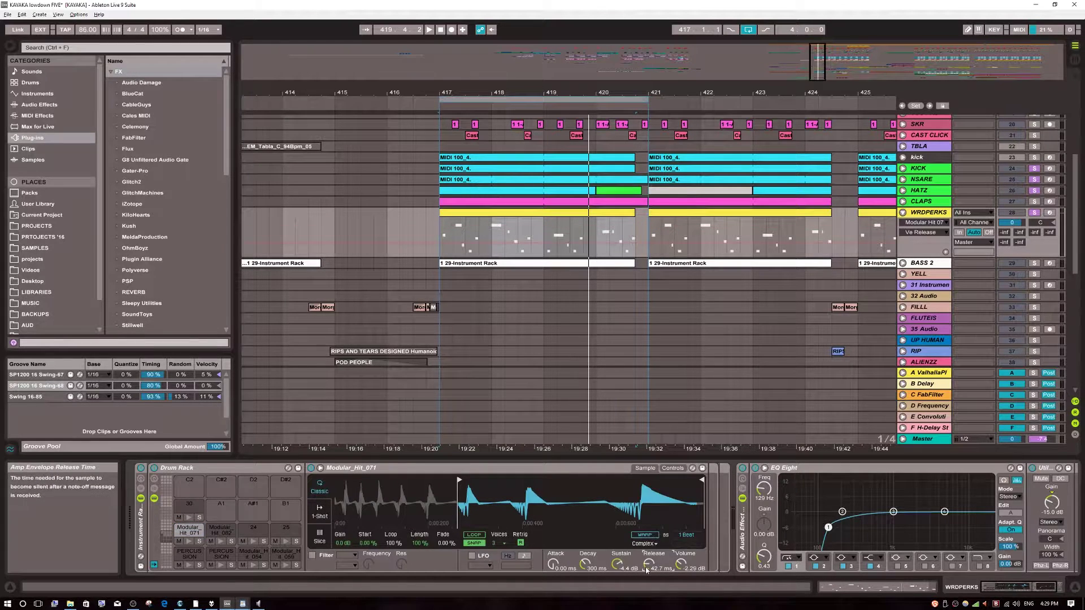
# Step: Examine the WRDPERKS clip's MIDI notes, audition the track with KICK, NSARE and HATZ, and fold it
pyautogui.doubleClick(548, 214)
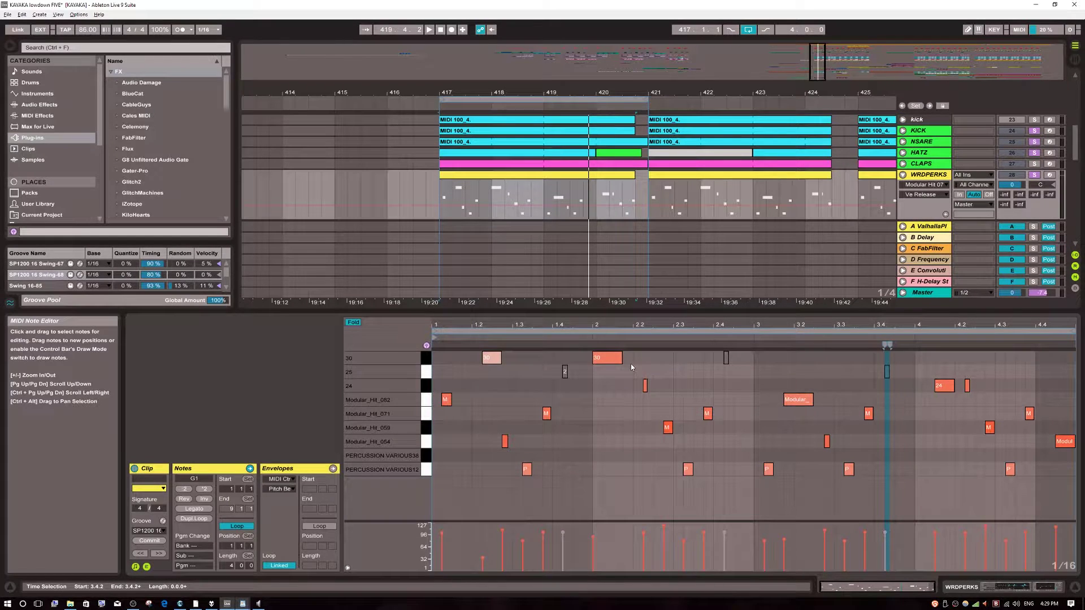
pyautogui.hotkey('shift', 'Tab')
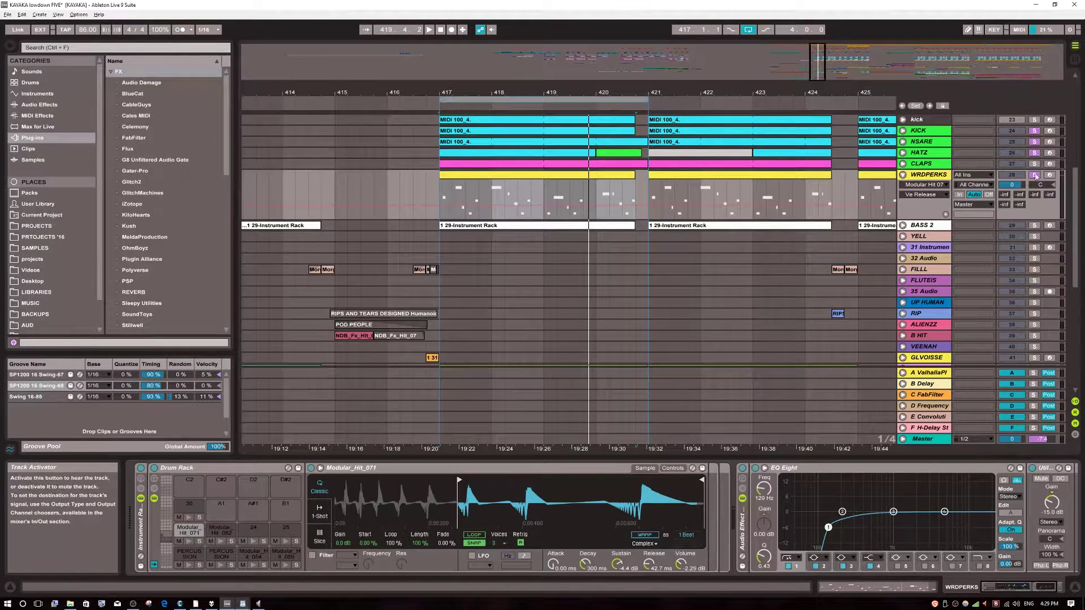
pyautogui.press('space')
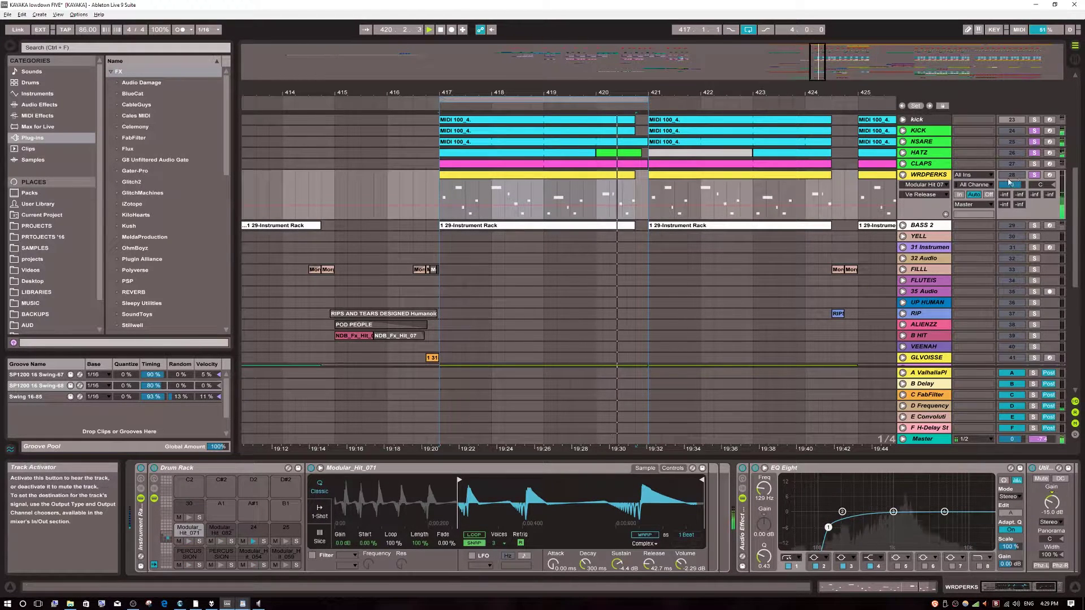
pyautogui.click(902, 176)
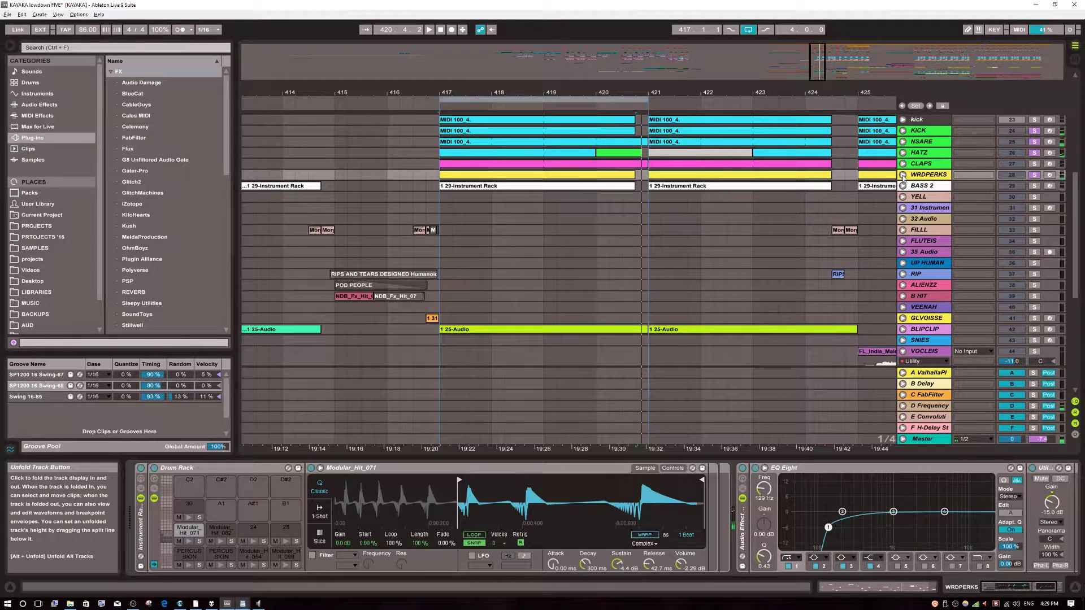
# Step: Look at BASS 2's devices, go to the 11 Audio track, and audition its CRASH26 clip soloed
pyautogui.click(923, 186)
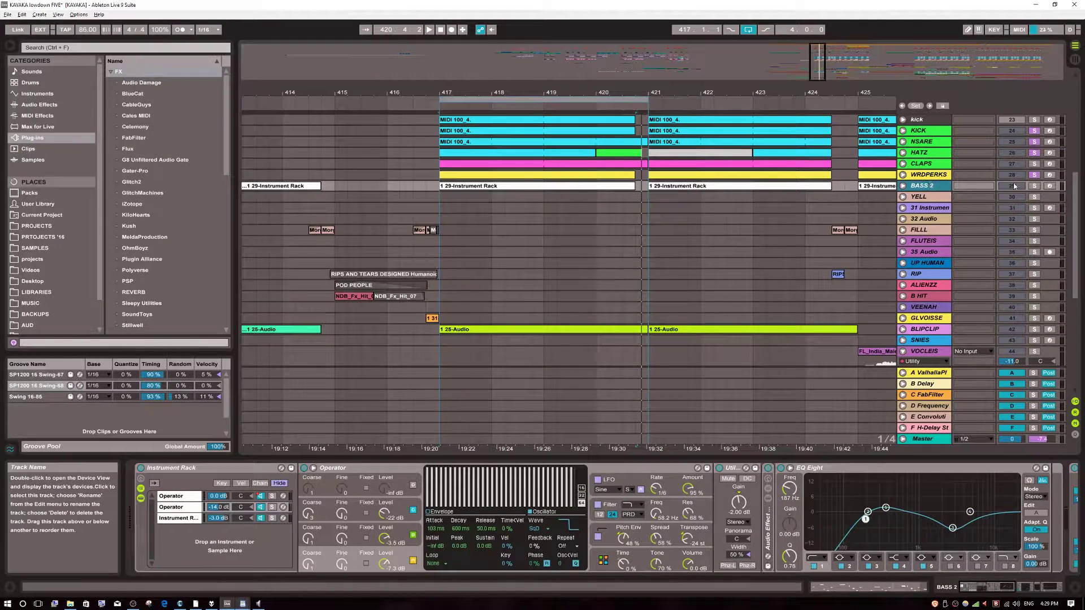
pyautogui.scroll(10, 788, 197)
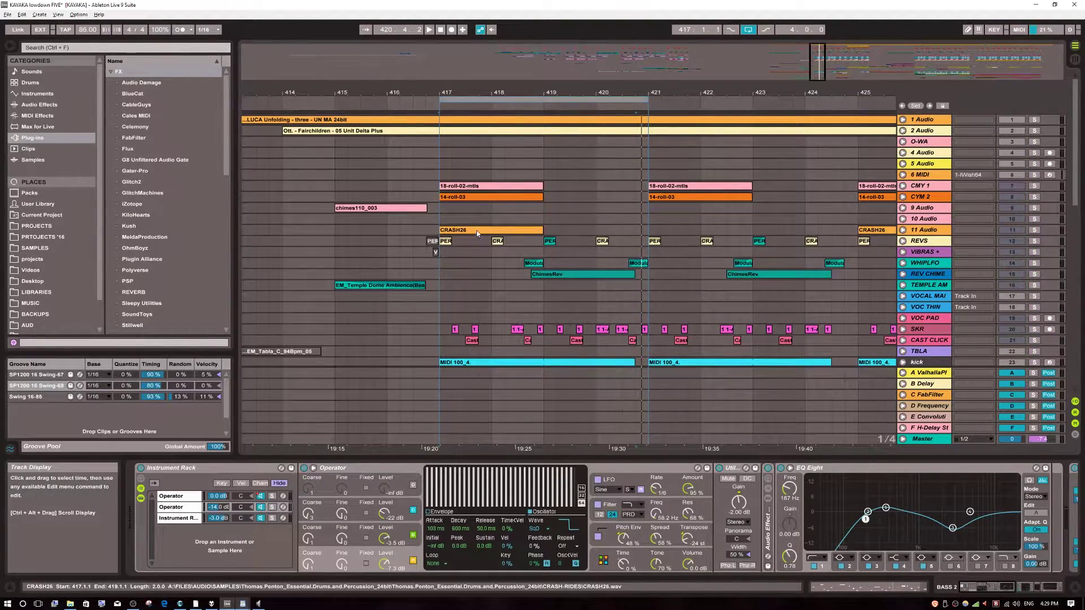
pyautogui.click(973, 231)
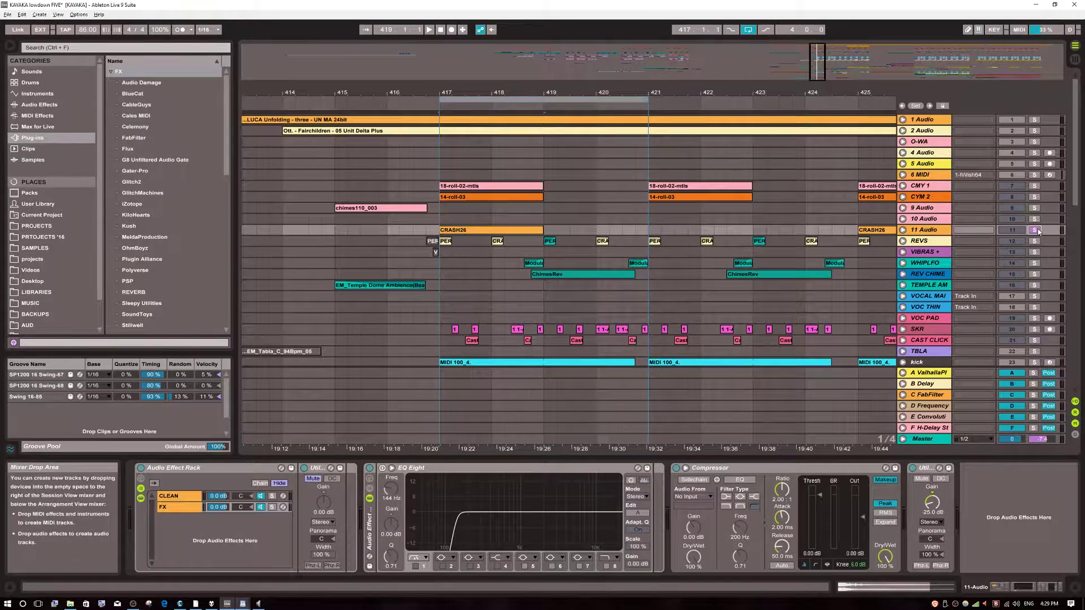
pyautogui.press('space')
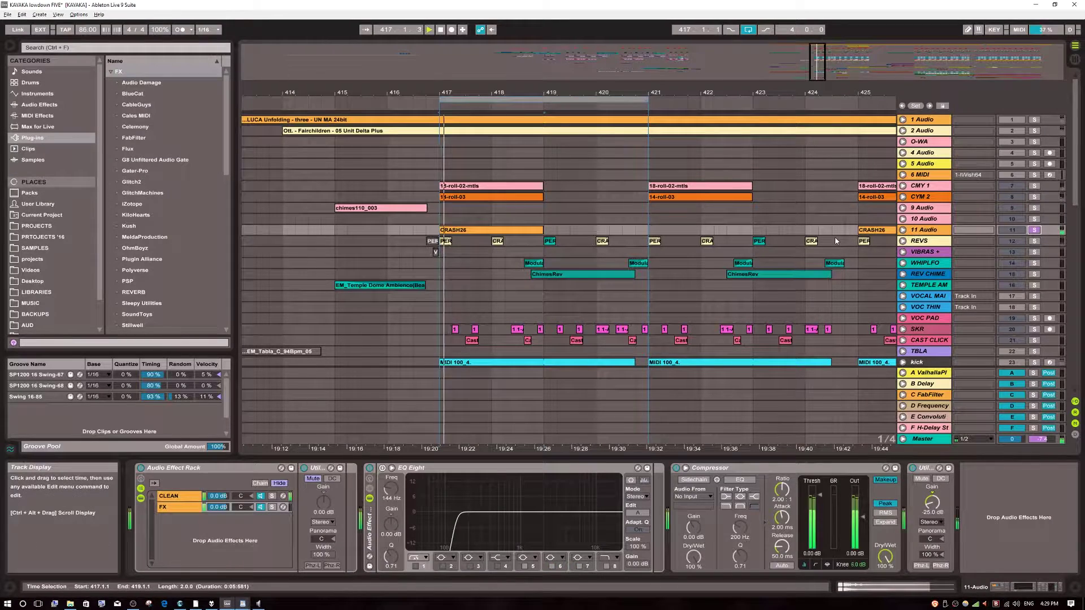
# Step: Unfold 11 Audio, open the CRASH26 sample, and compare its clip settings with Warp on and off
pyautogui.click(902, 229)
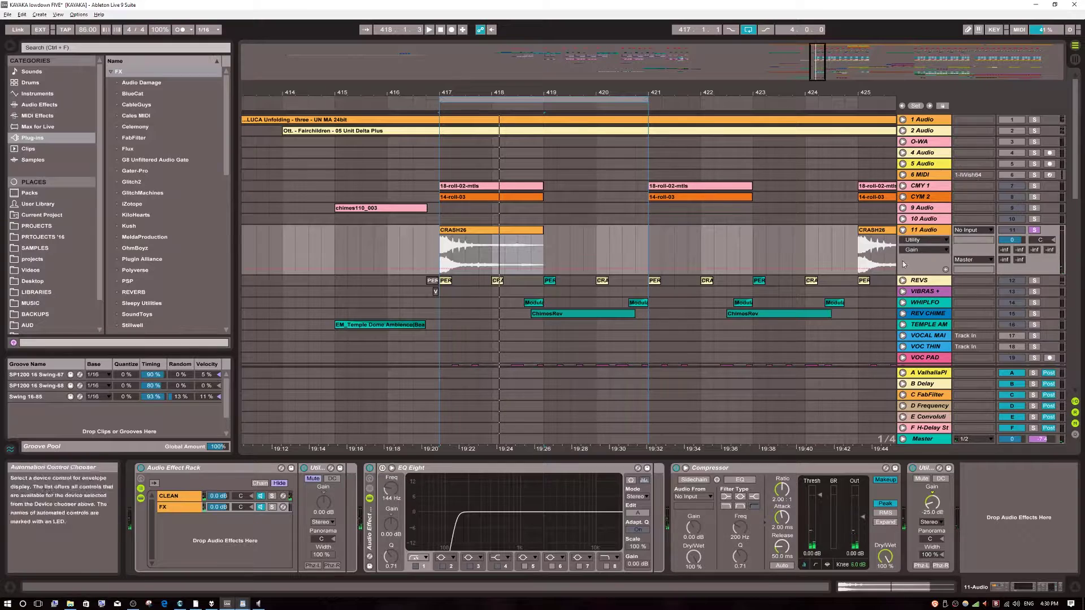
pyautogui.click(450, 250)
pyautogui.doubleClick(462, 239)
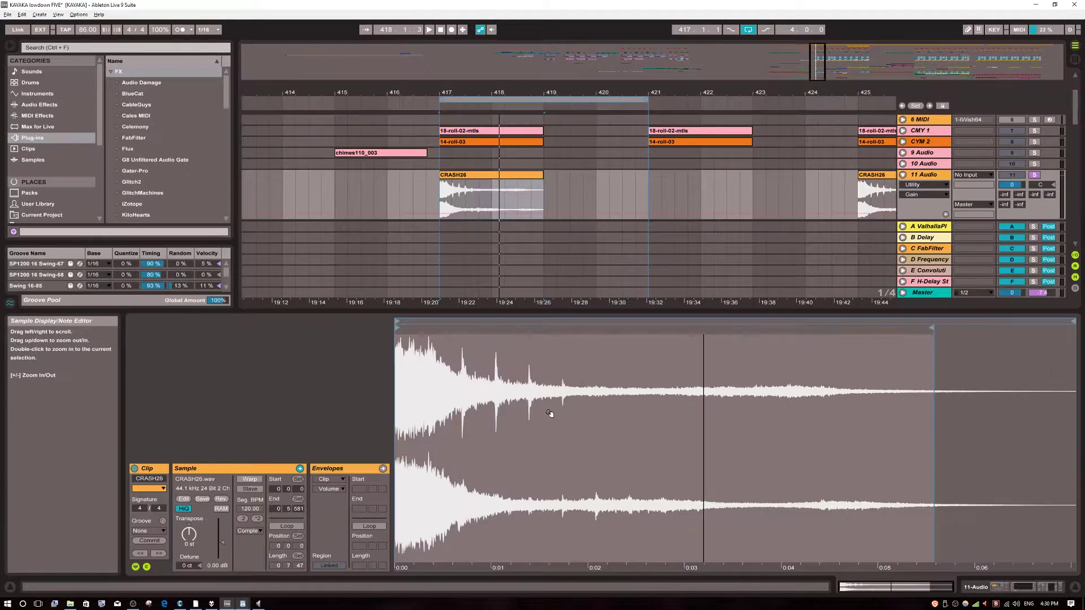
pyautogui.click(250, 479)
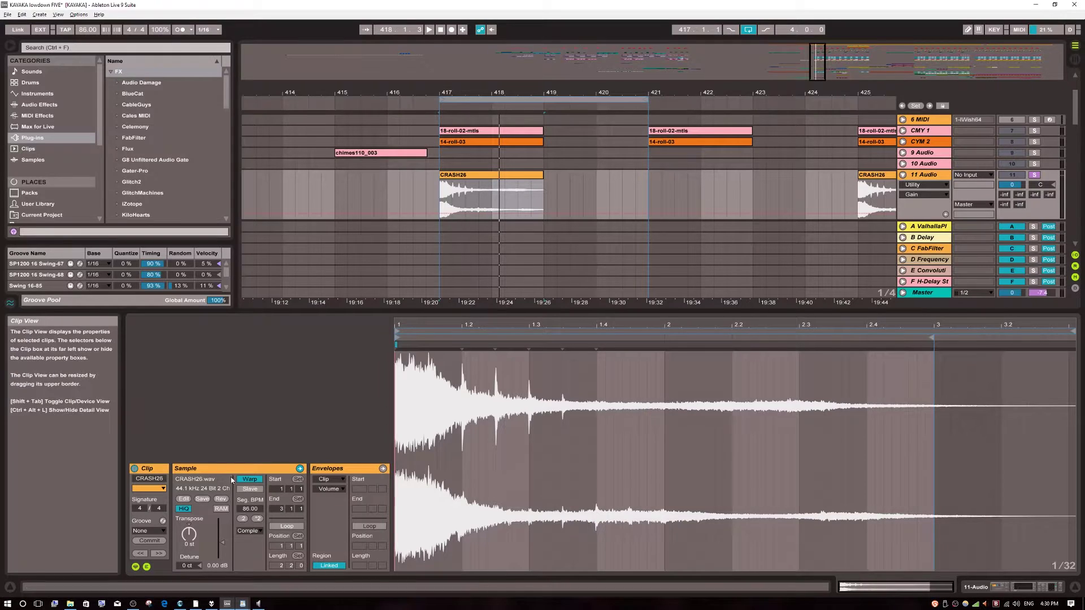
pyautogui.click(250, 479)
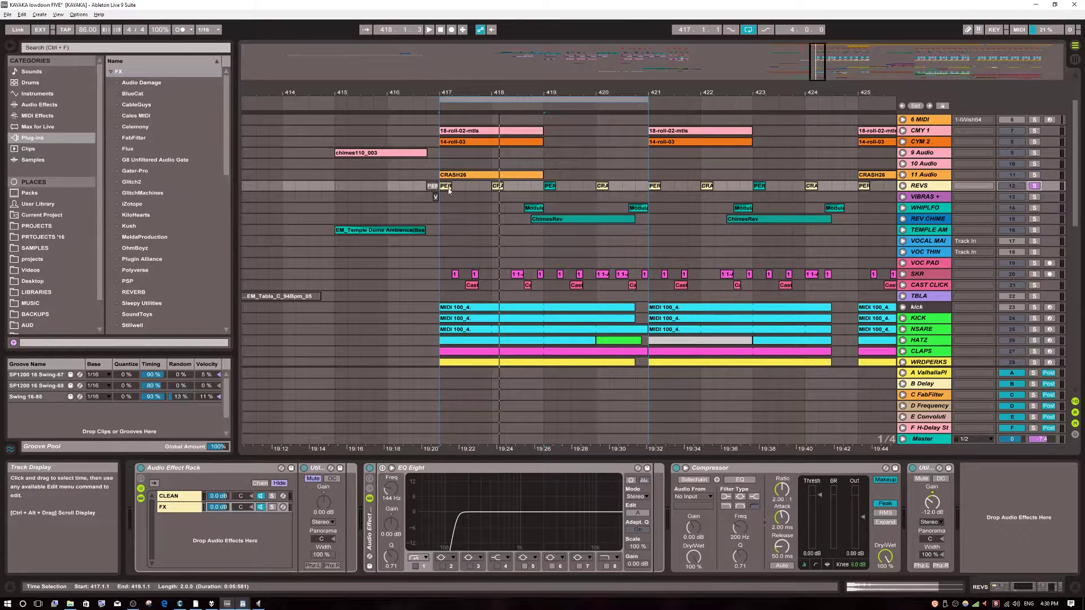
# Step: Audition the soloed REVS track together with NSARE, and unfold REVS to examine its reversed clips and fades
pyautogui.moveTo(483, 94); pyautogui.dragTo(482, 133)
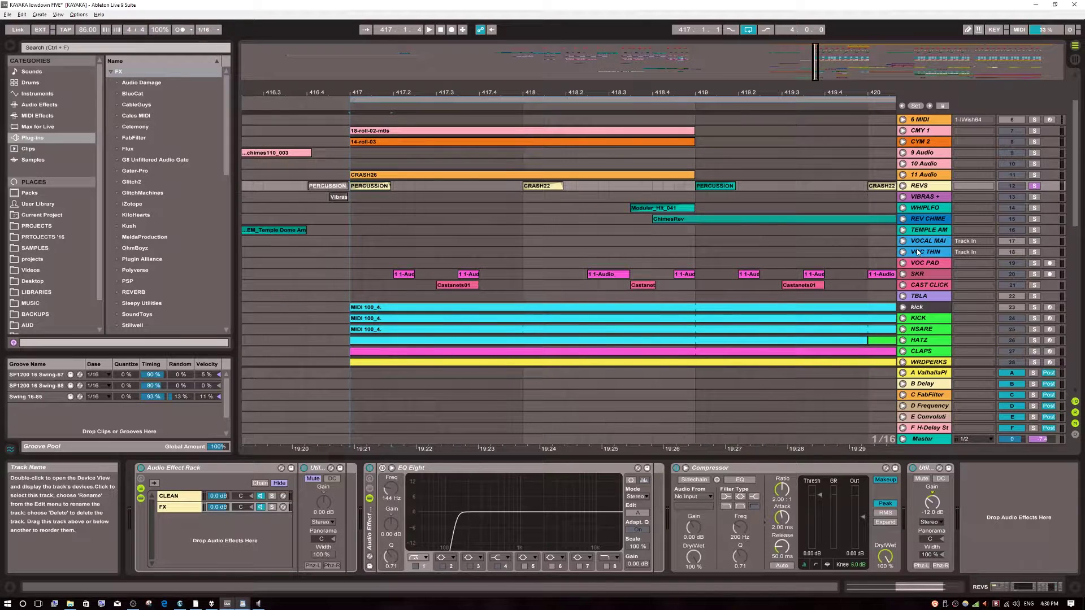
pyautogui.click(1034, 328)
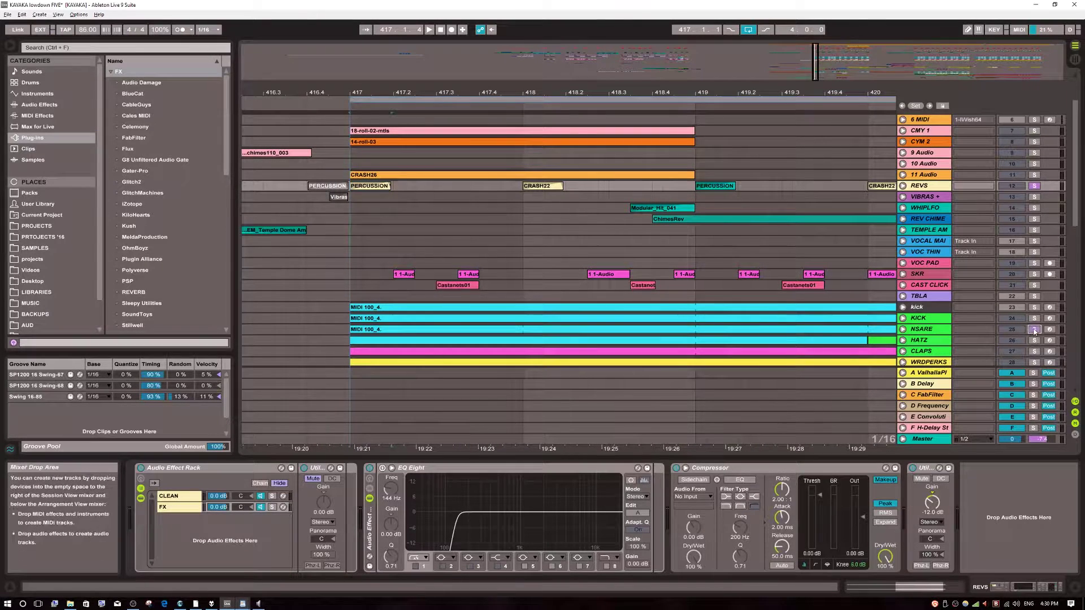
pyautogui.press('space')
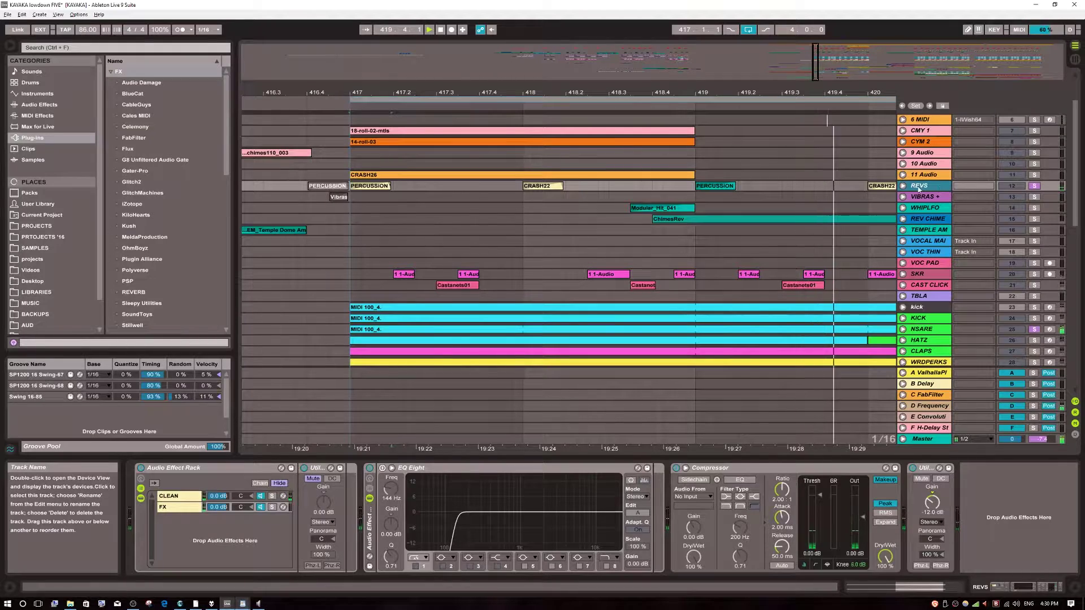
pyautogui.click(902, 186)
pyautogui.press('space')
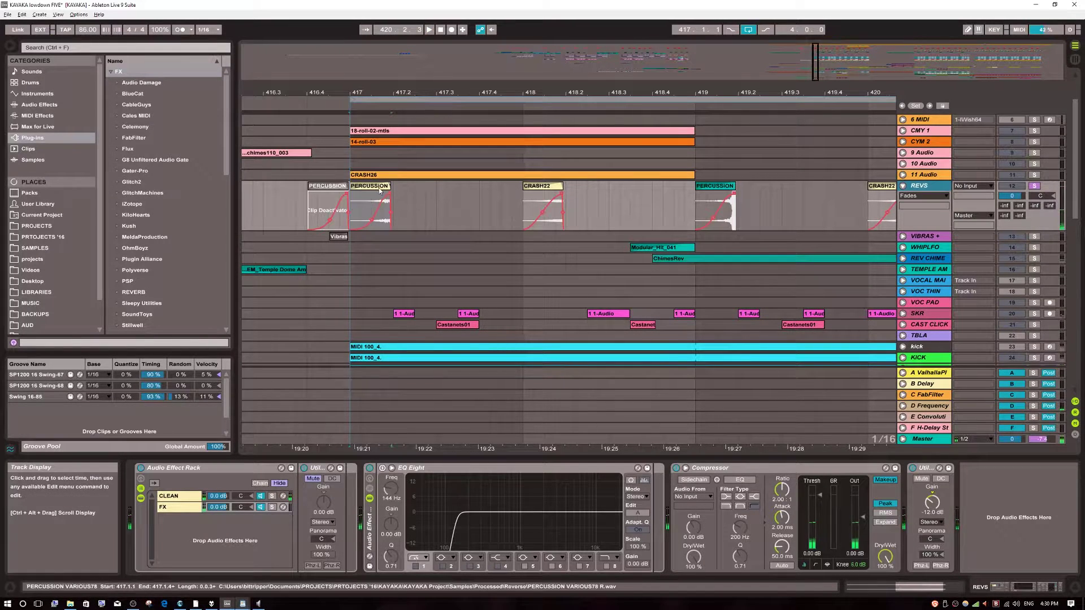
# Step: Extend the PERCUSSION VARIOUS78 clip on REVS to 417.2, audition it, and trim its end back to just before that beat
pyautogui.moveTo(564, 92); pyautogui.dragTo(438, 71)
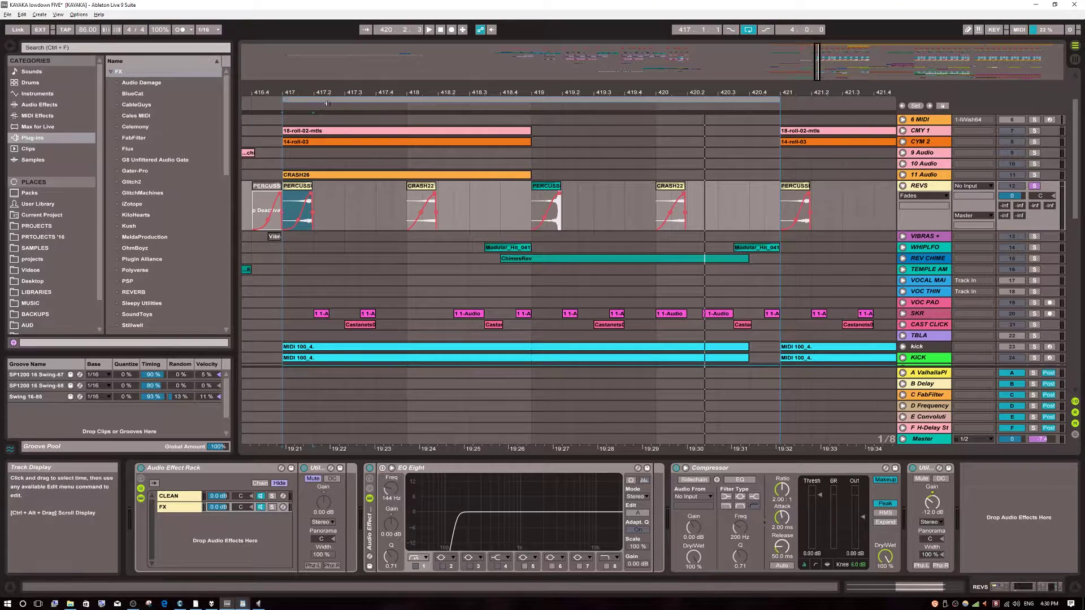
pyautogui.moveTo(298, 92); pyautogui.dragTo(460, 113)
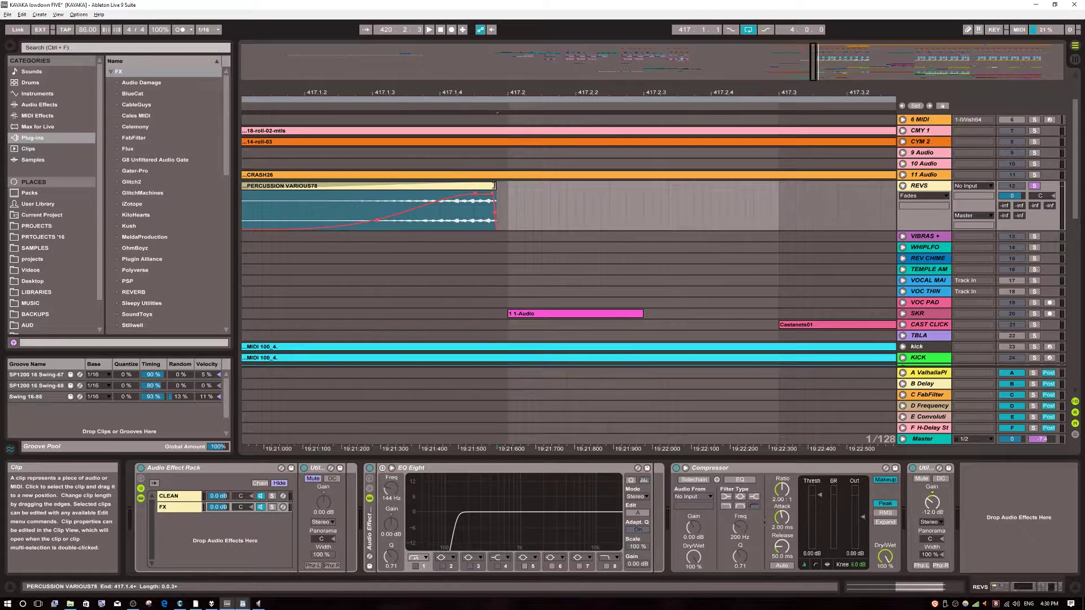
pyautogui.moveTo(500, 192); pyautogui.dragTo(507, 191)
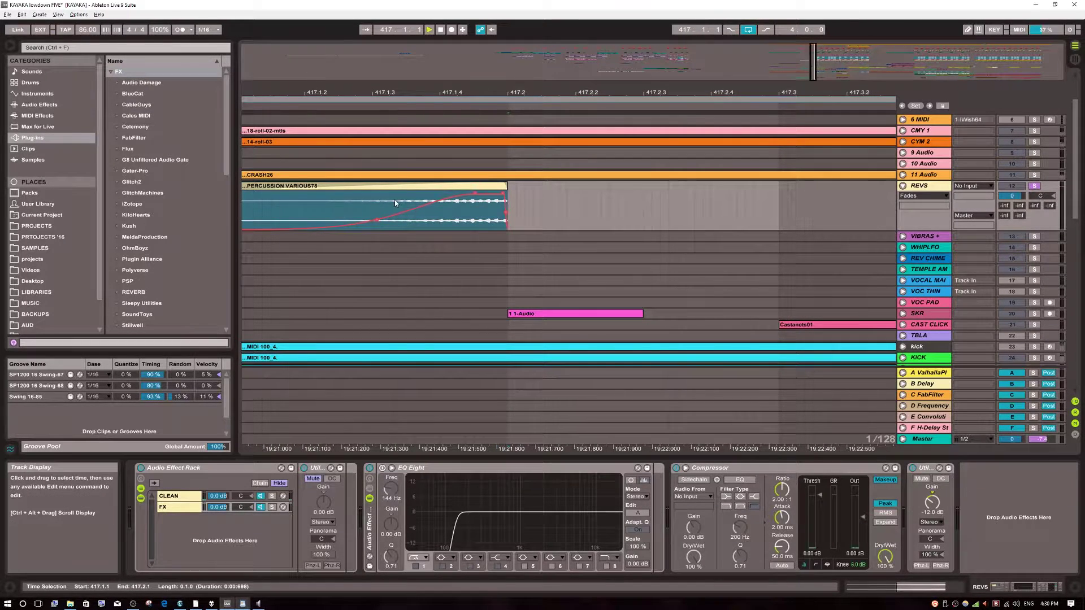
pyautogui.press('space')
pyautogui.moveTo(506, 186); pyautogui.dragTo(496, 187)
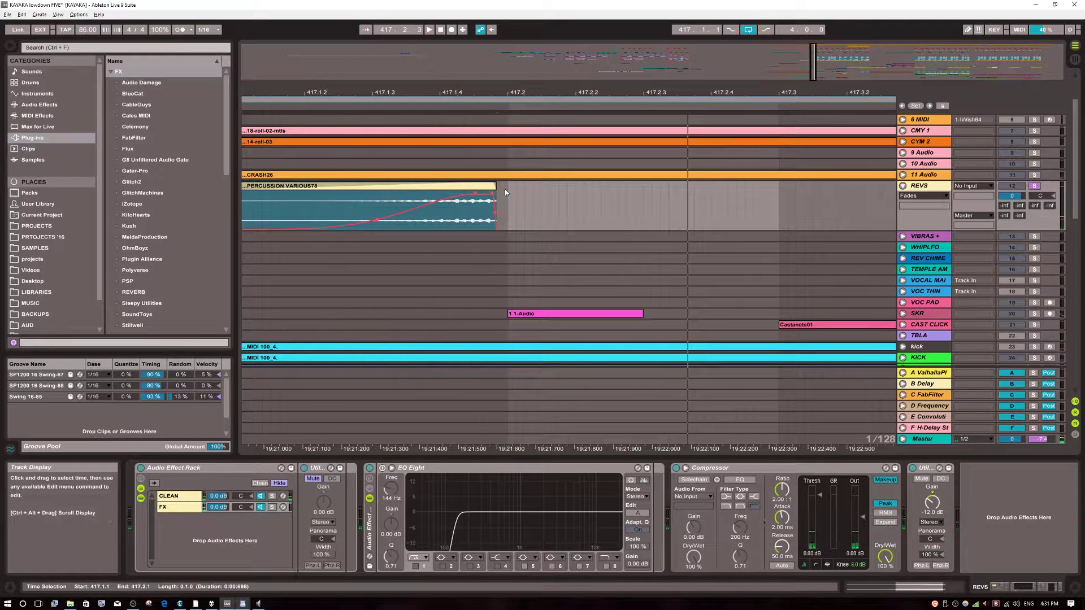
pyautogui.press('space')
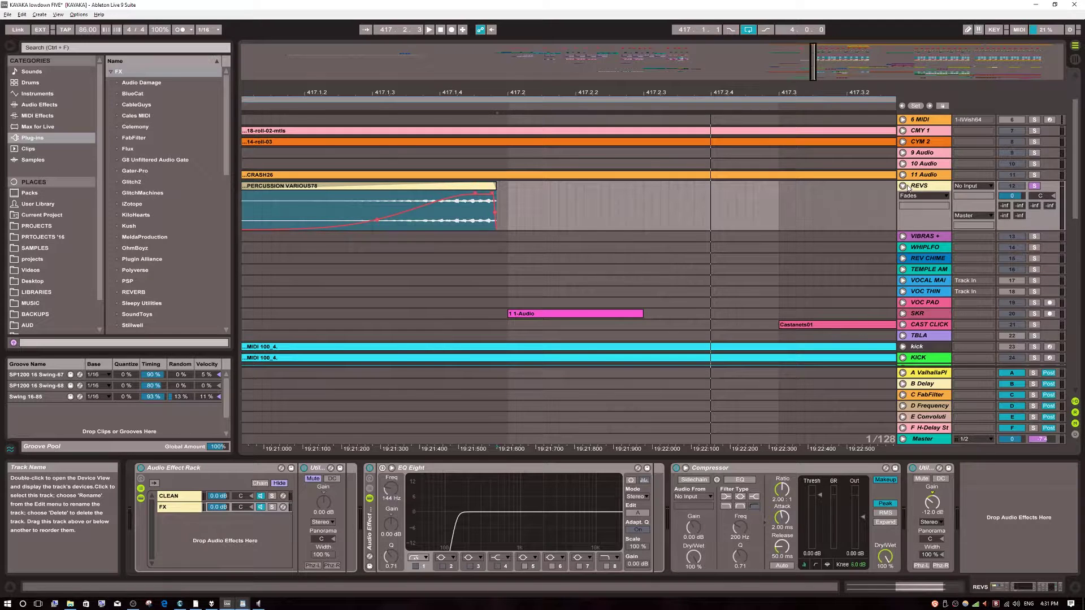
# Step: Fold REVS, unfold the SKR track, and audition its clips from bar 417 with SKR soloed
pyautogui.press('x')
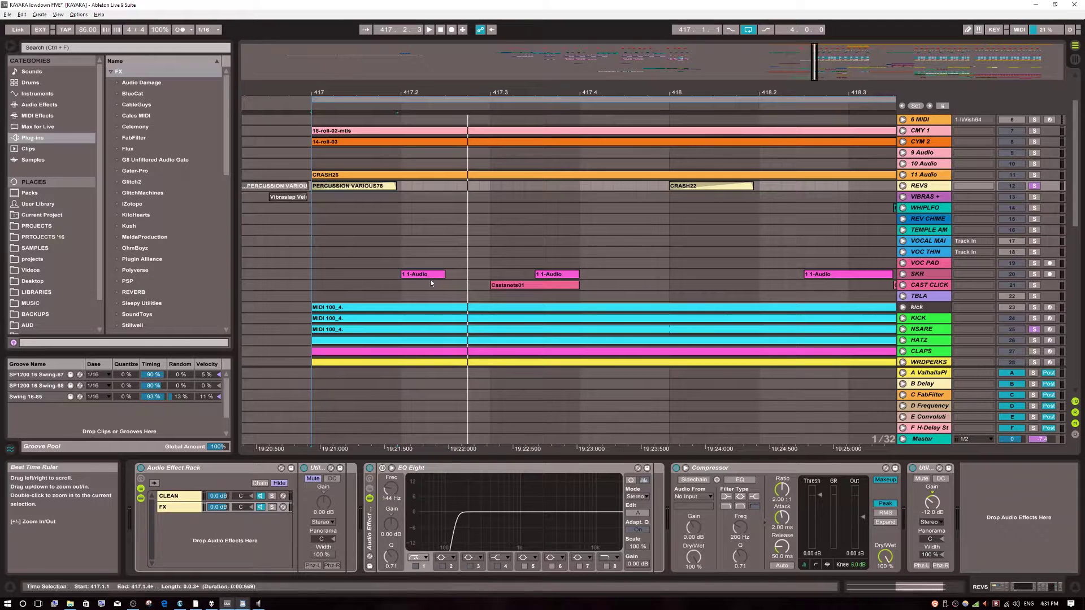
pyautogui.click(903, 275)
pyautogui.moveTo(616, 93); pyautogui.dragTo(435, 37)
pyautogui.press('space')
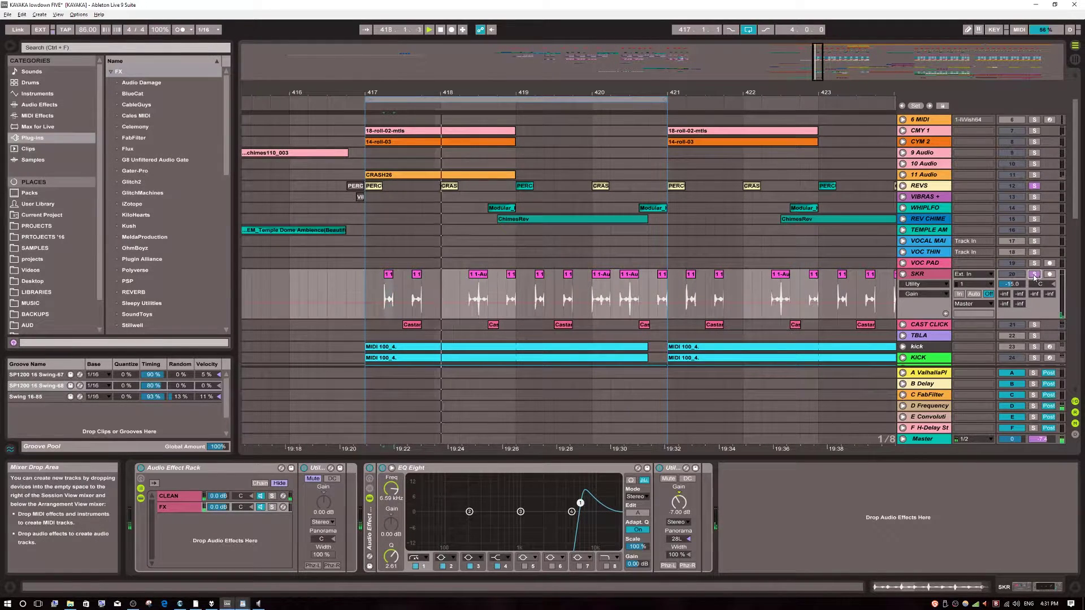
# Step: Audition SKR together with WRDPERKS and the other drum tracks, solo SKR alone, and examine its Utility panning
pyautogui.scroll(-5, 1035, 280)
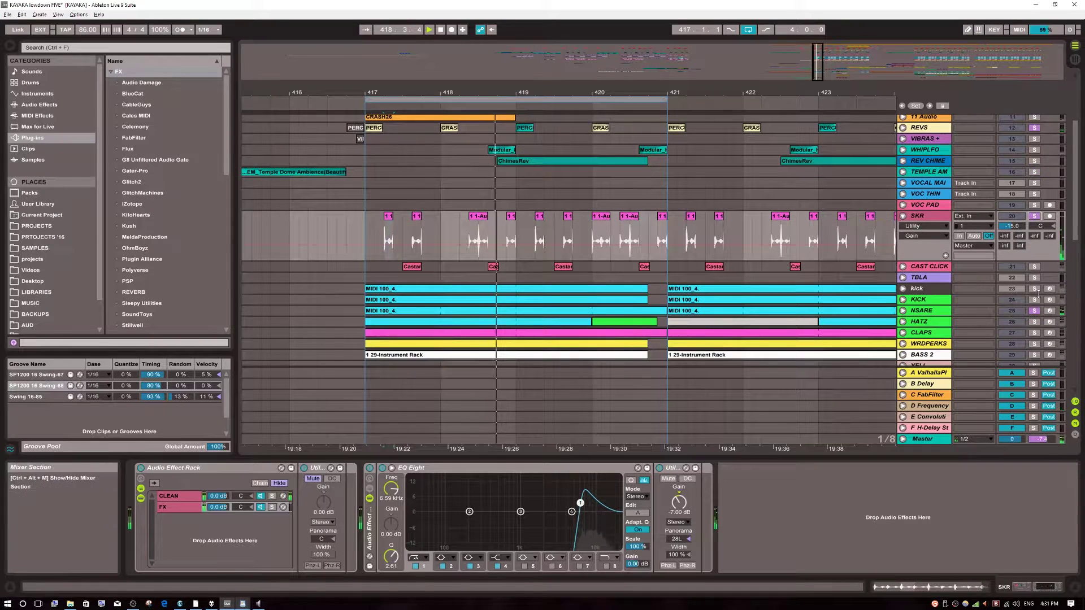
pyautogui.click(1034, 343)
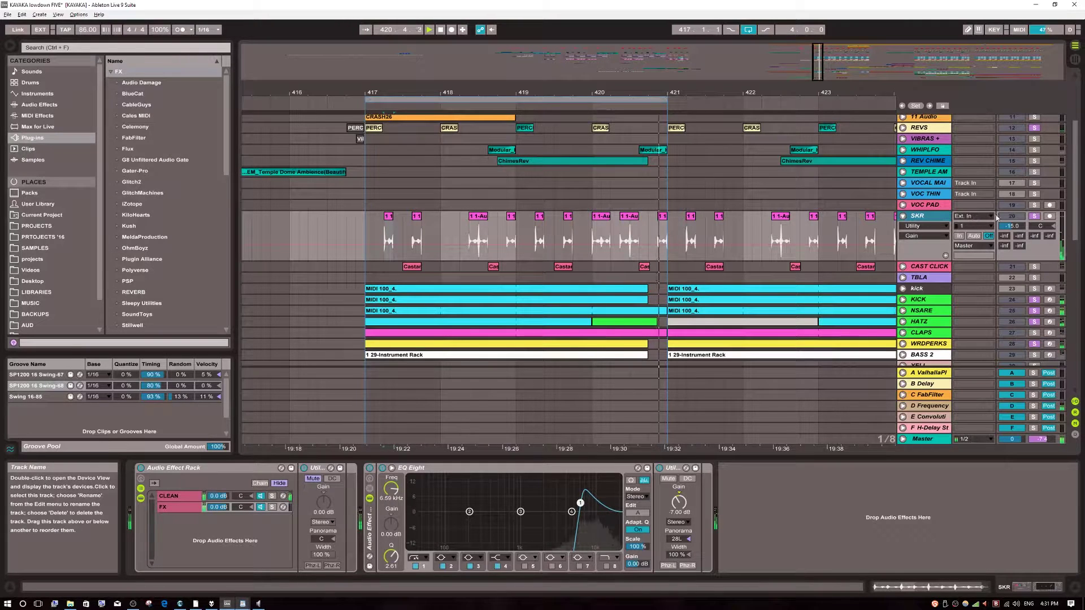
pyautogui.click(1033, 217)
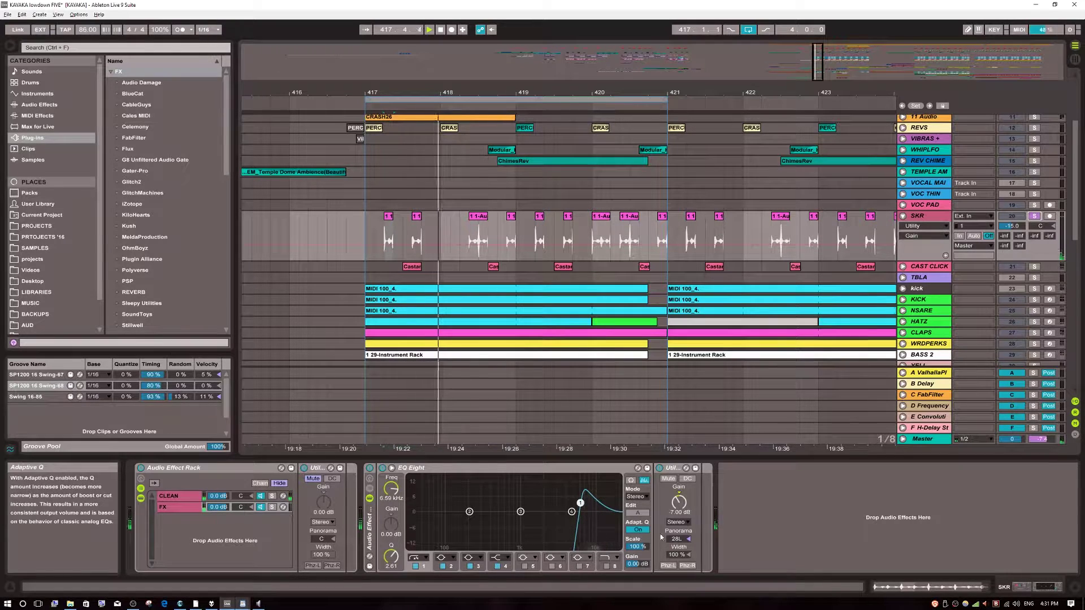
pyautogui.press('space')
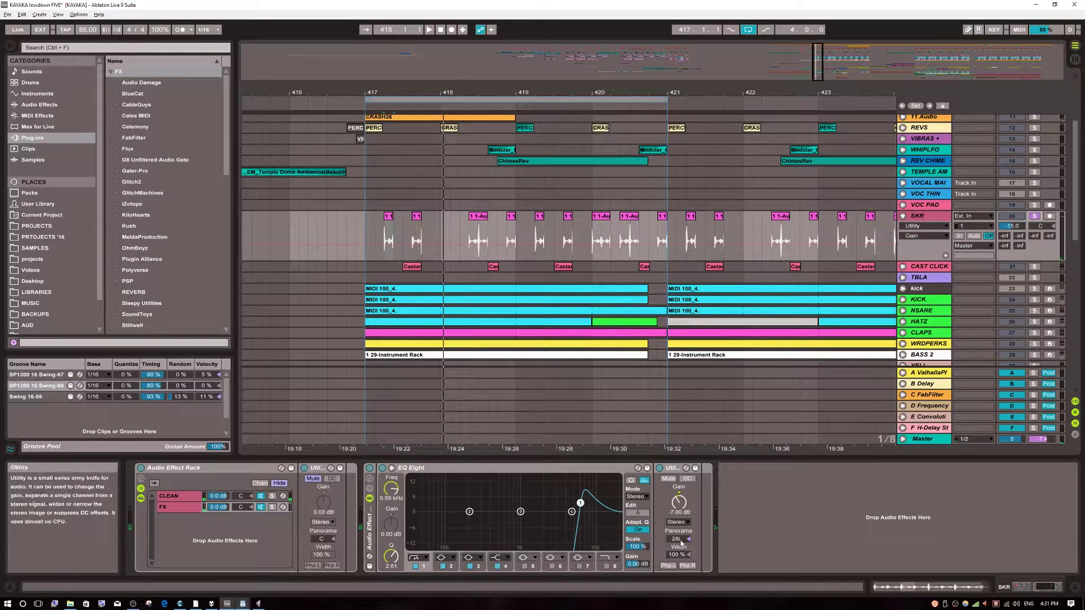
# Step: Unfold the CAST CLICK track, solo it, and audition it from the first Castanets01 clip at 417.3
pyautogui.click(903, 268)
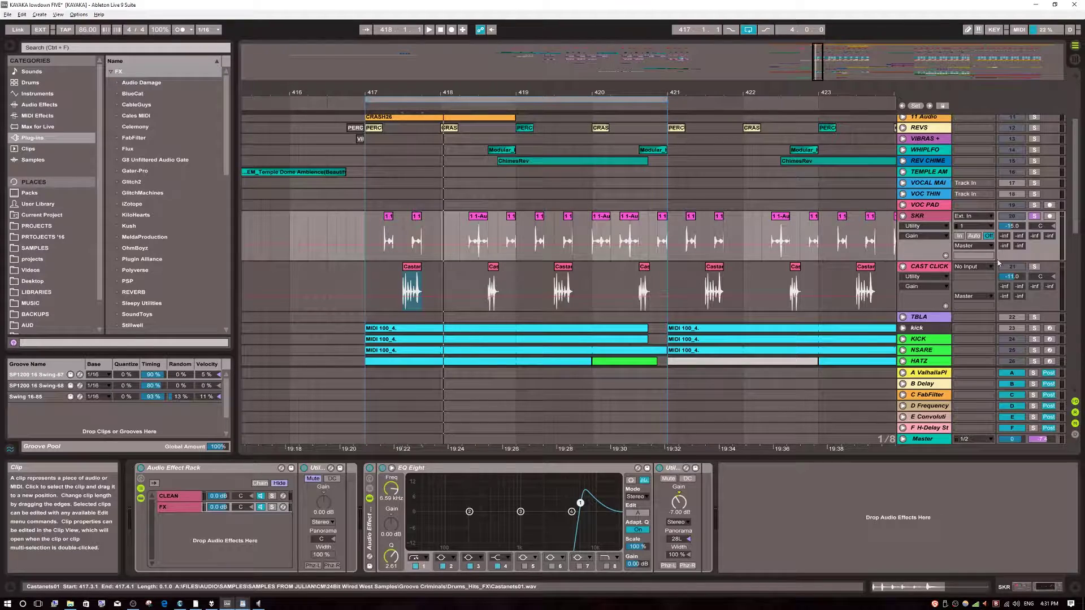
pyautogui.click(1035, 267)
pyautogui.click(411, 270)
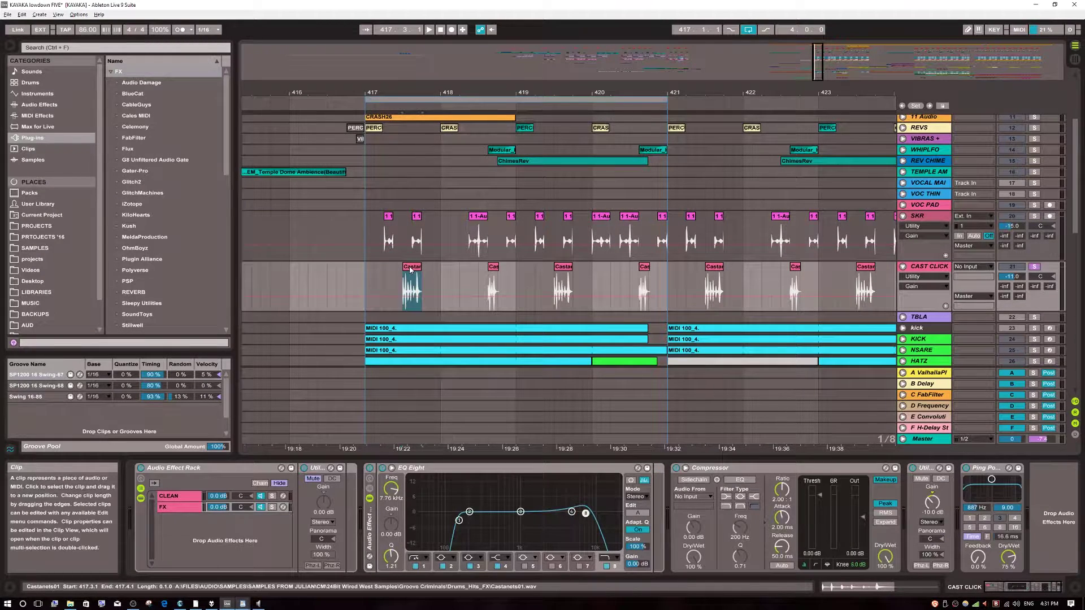
pyautogui.press('space')
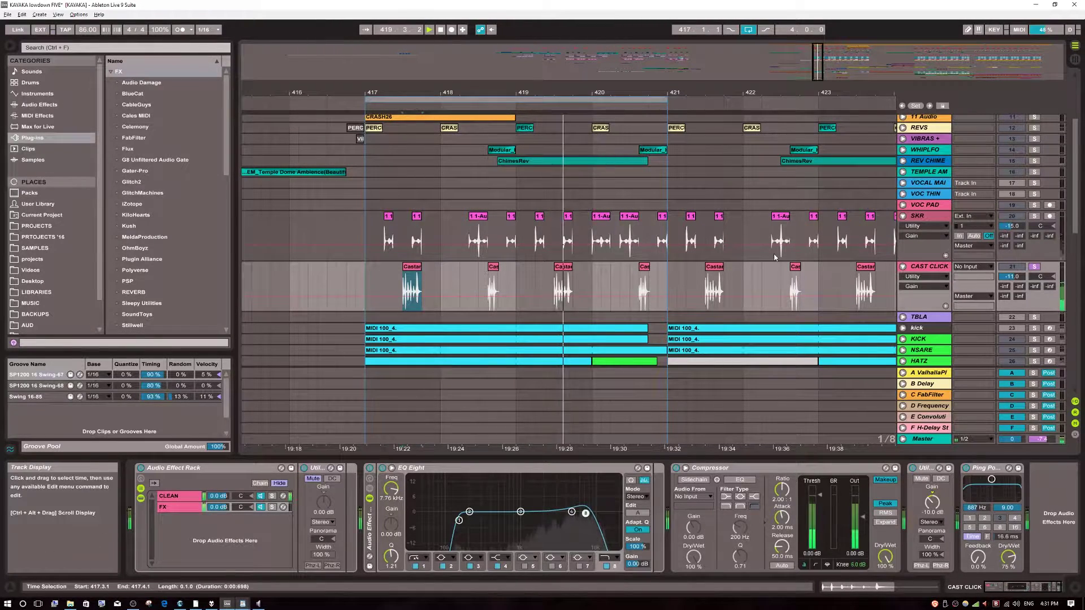
pyautogui.press('space')
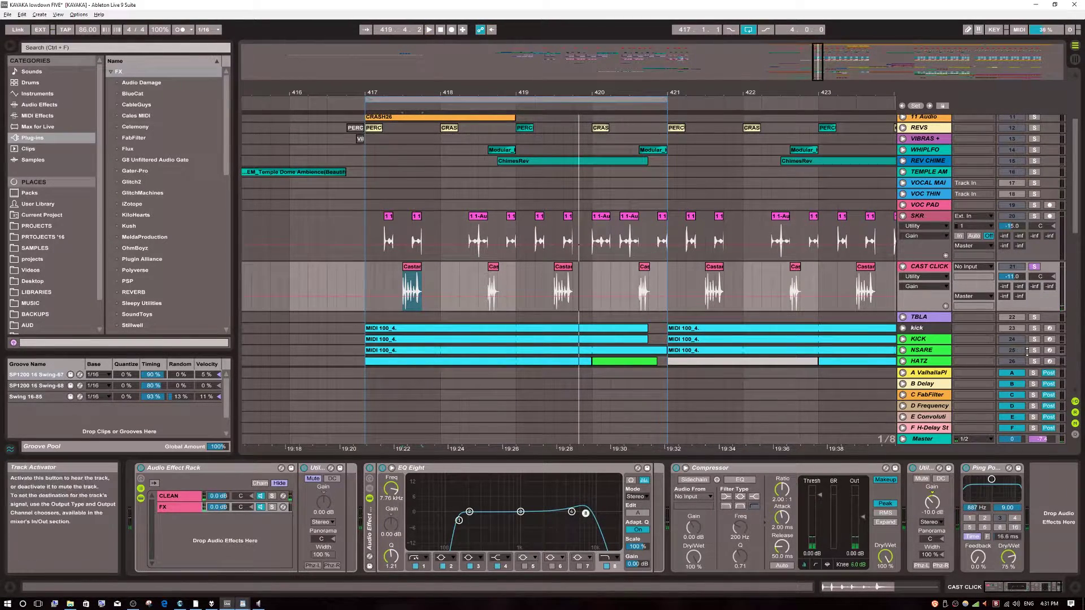
# Step: Audition CAST CLICK together with the soloed NSARE track from the Castanets01 clip at 417.3
pyautogui.click(408, 272)
pyautogui.press('space')
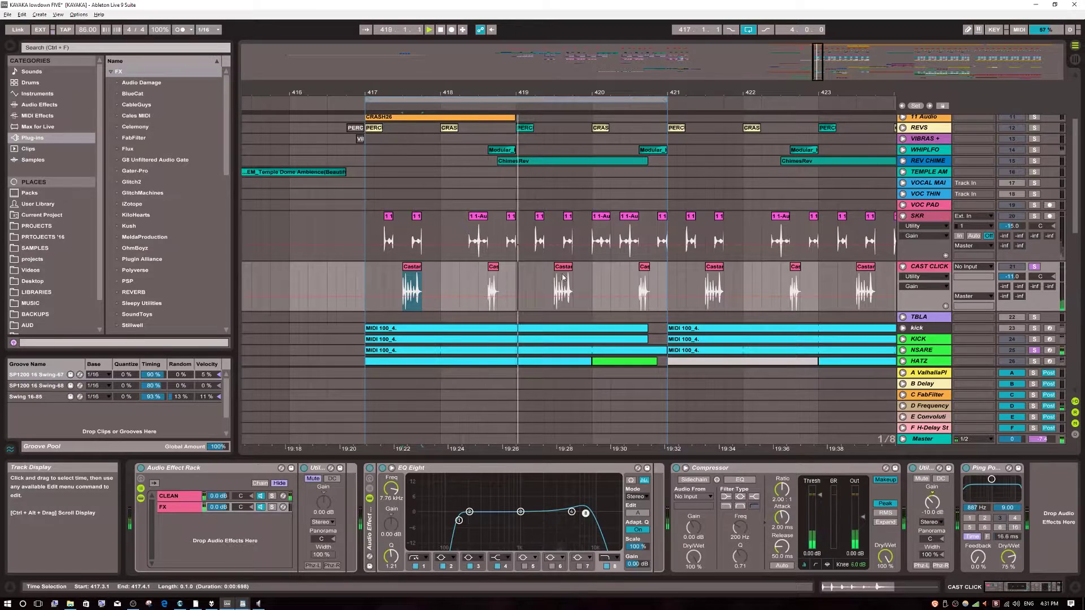
pyautogui.press('space')
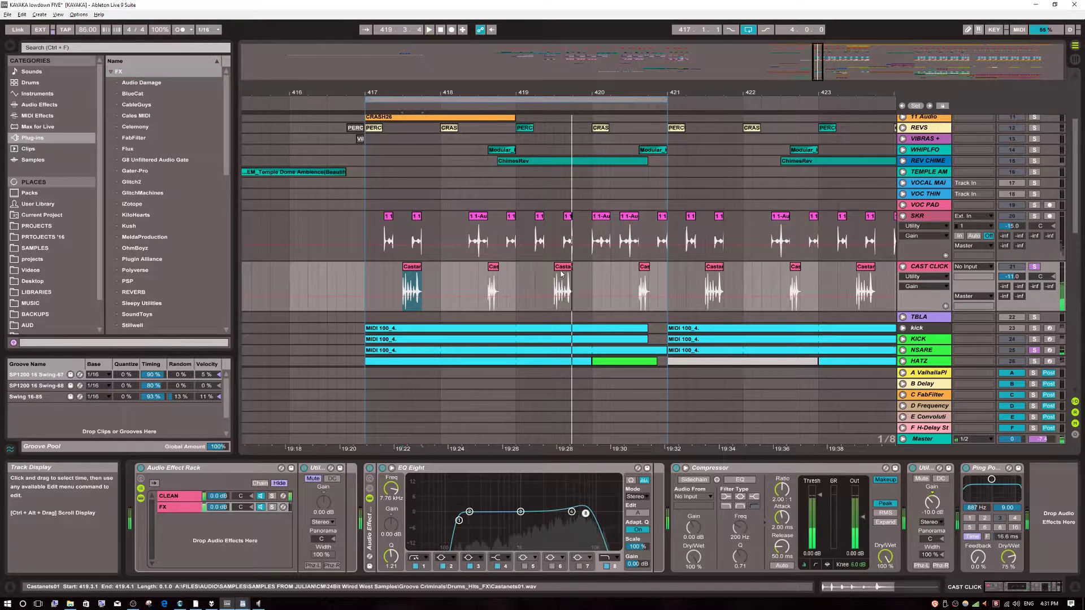
# Step: Open the Castanets01 clip at 419.3, examine its warp markers, Beats mode and transient envelope, audition it, and return to the track's devices
pyautogui.click(561, 287)
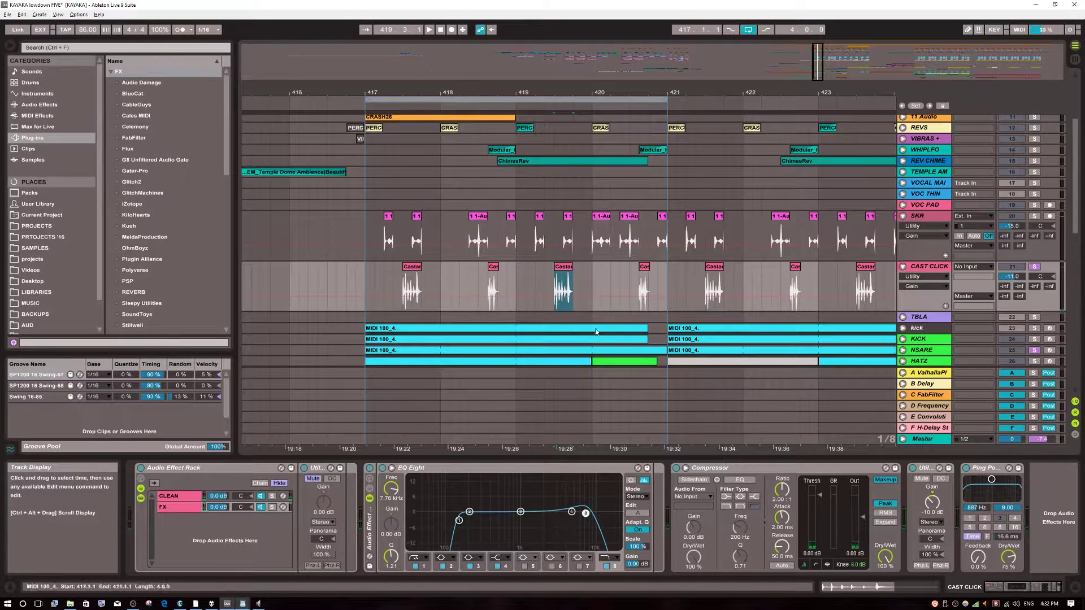
pyautogui.hotkey('shift', 'Tab')
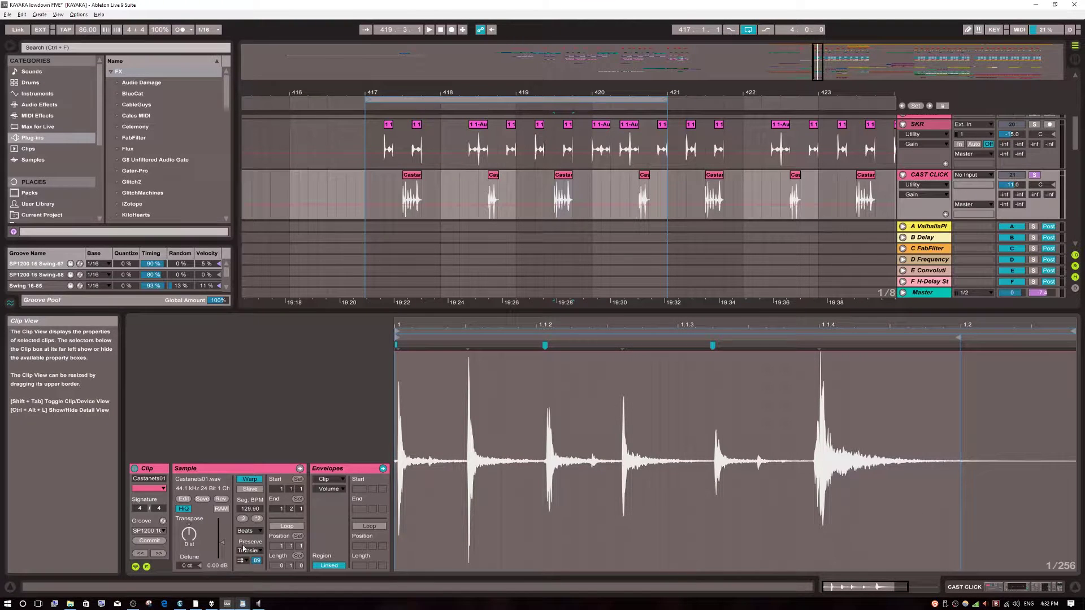
pyautogui.press('space')
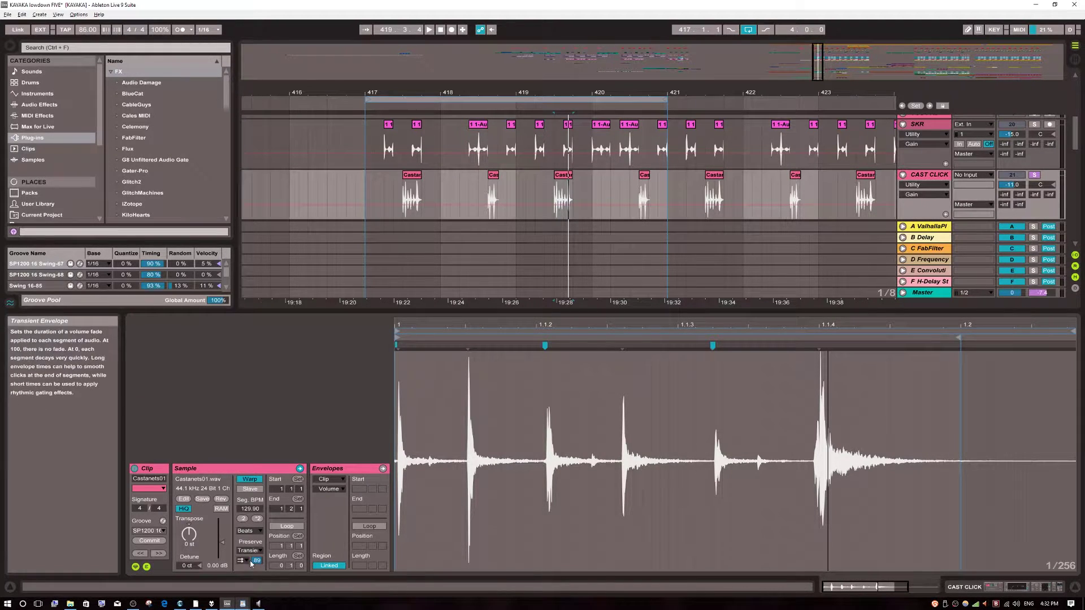
pyautogui.click(512, 351)
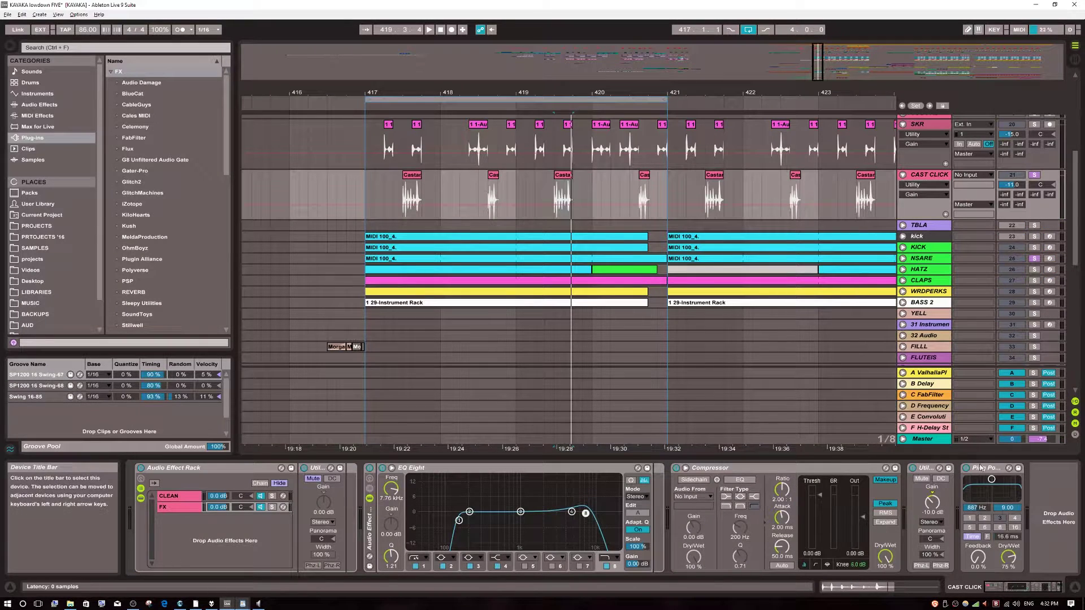
# Step: Compare the sound of CAST CLICK with its Ping Pong Delay on, bypassed, and on again
pyautogui.click(1044, 587)
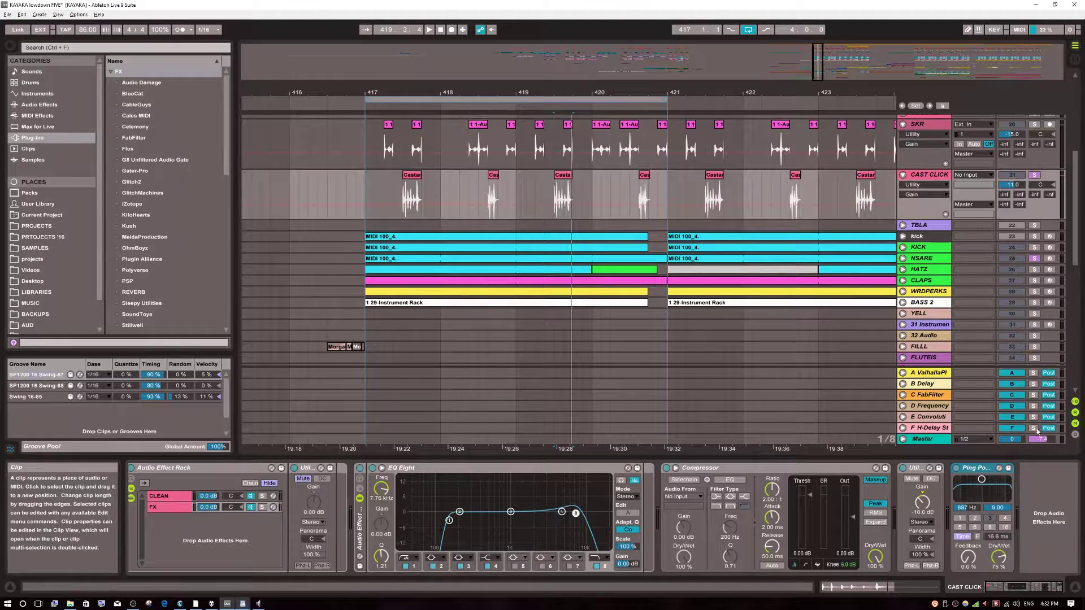
pyautogui.press('space')
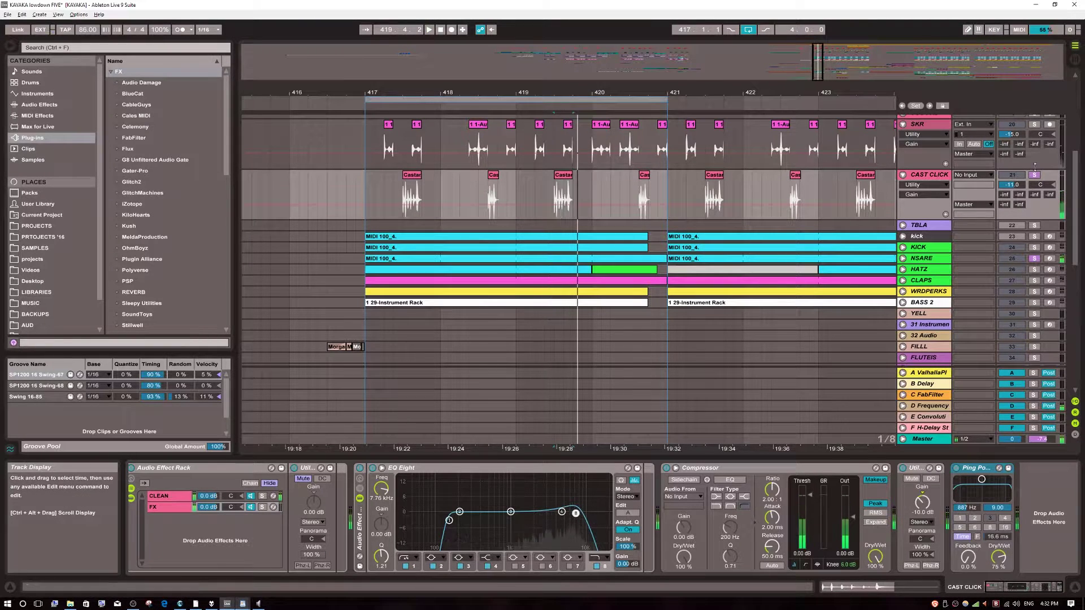
pyautogui.press('space')
pyautogui.click(590, 405)
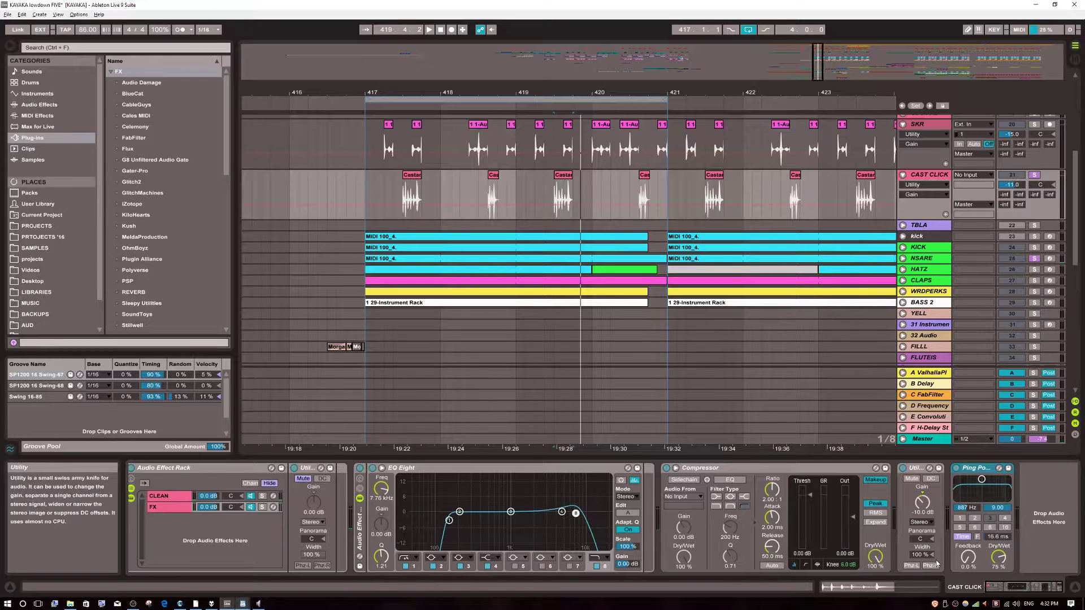
pyautogui.click(962, 468)
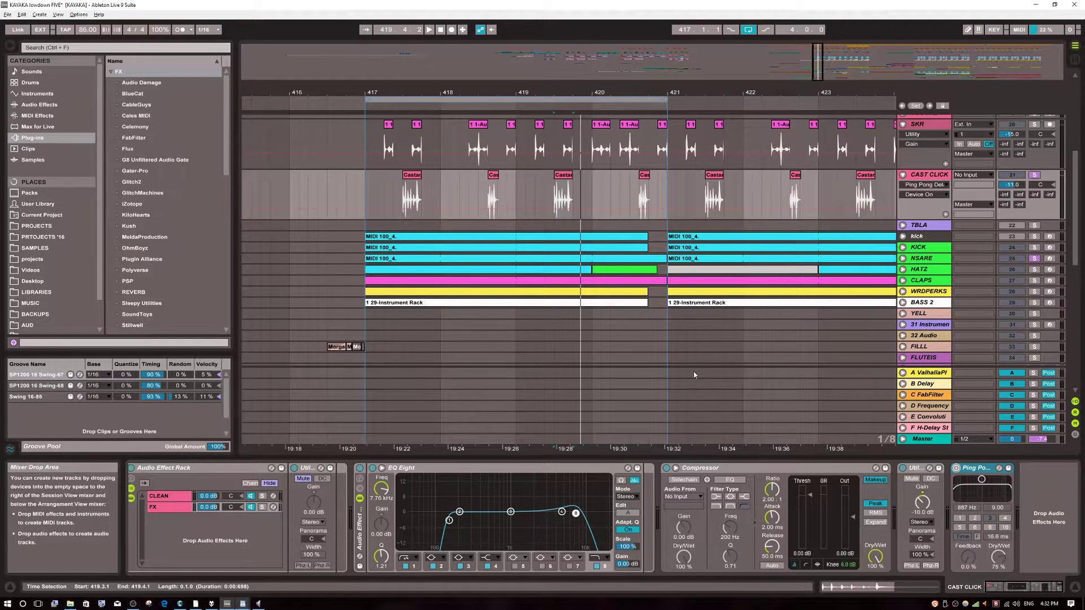
pyautogui.press('space')
pyautogui.press('space')
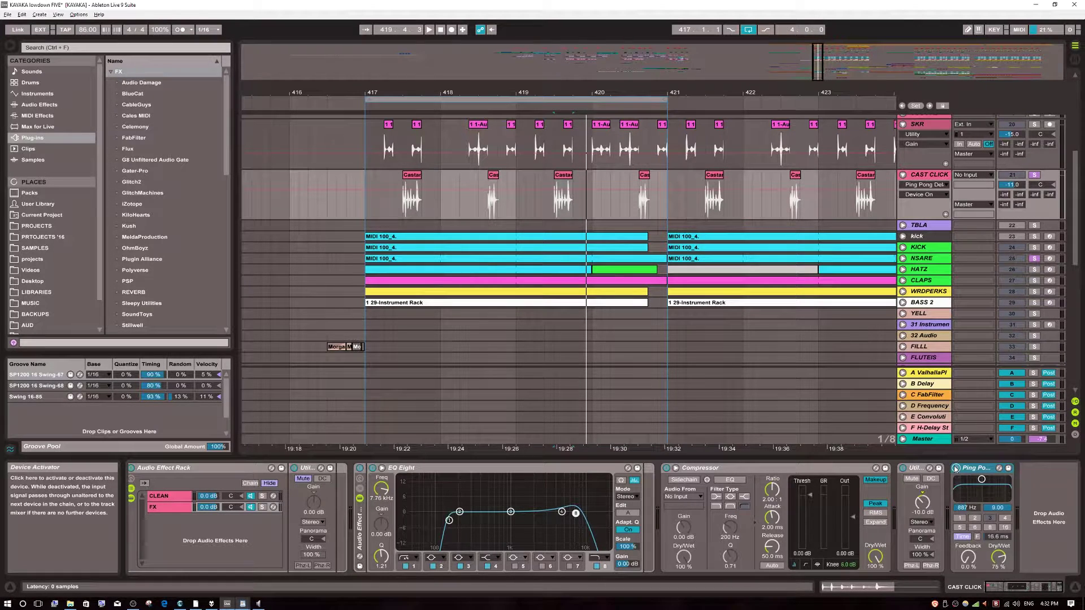
pyautogui.press('space')
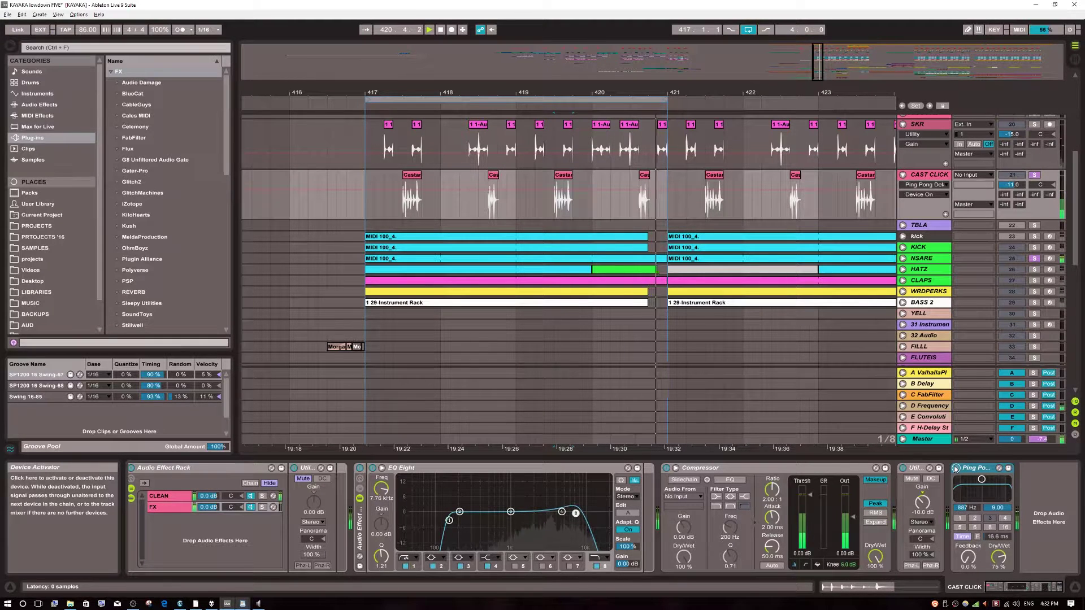
pyautogui.press('space')
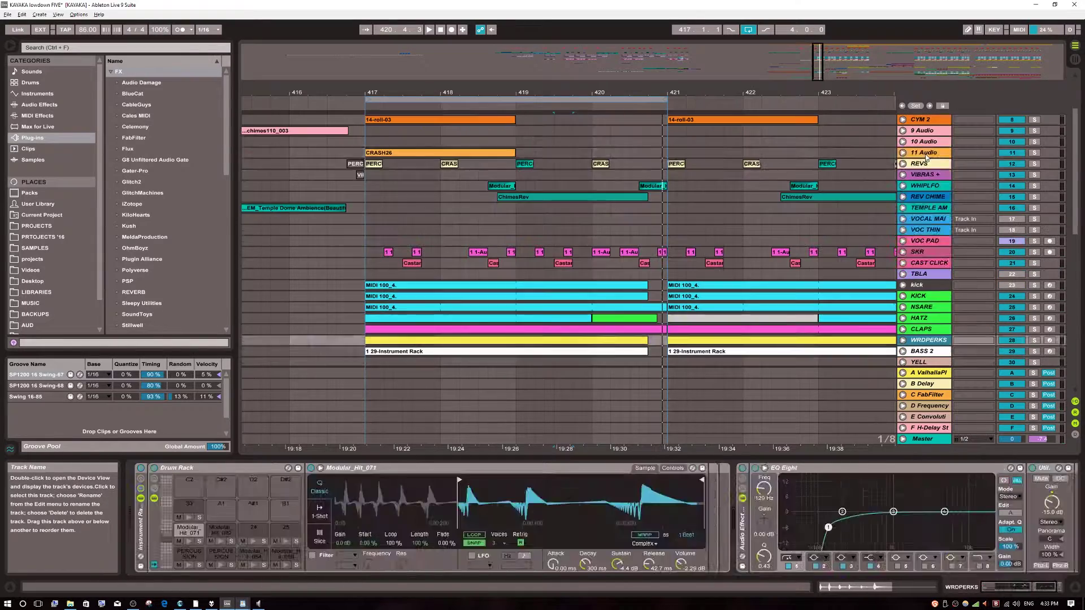
# Step: Solo all tracks from 11 Audio through WRDPERKS and audition the full drum and percussion section together
pyautogui.keyDown('shift'); pyautogui.click(924, 153); pyautogui.keyUp('shift')
pyautogui.click(1033, 152)
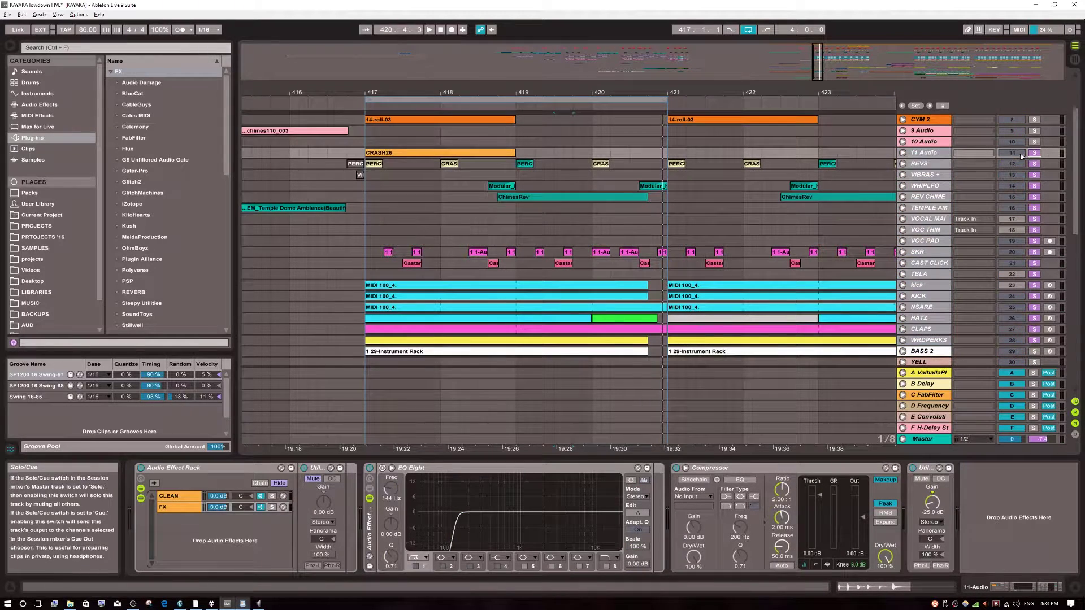
pyautogui.press('space')
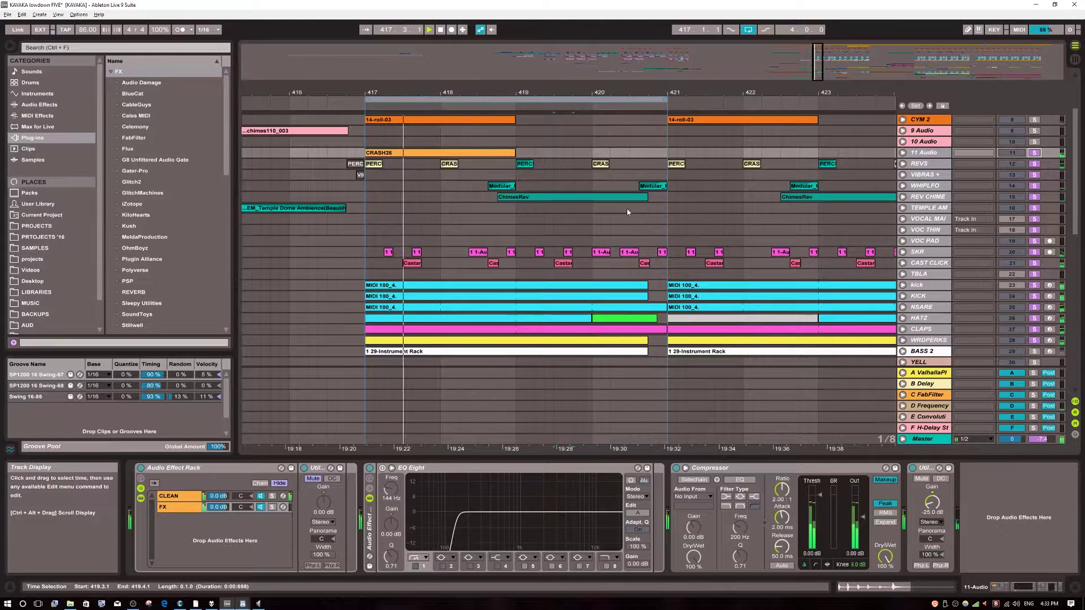
# Step: Solo the BASS 2 track, show its Instrument Rack devices, and audition its clip from bar 417
pyautogui.scroll(-3, 627, 212)
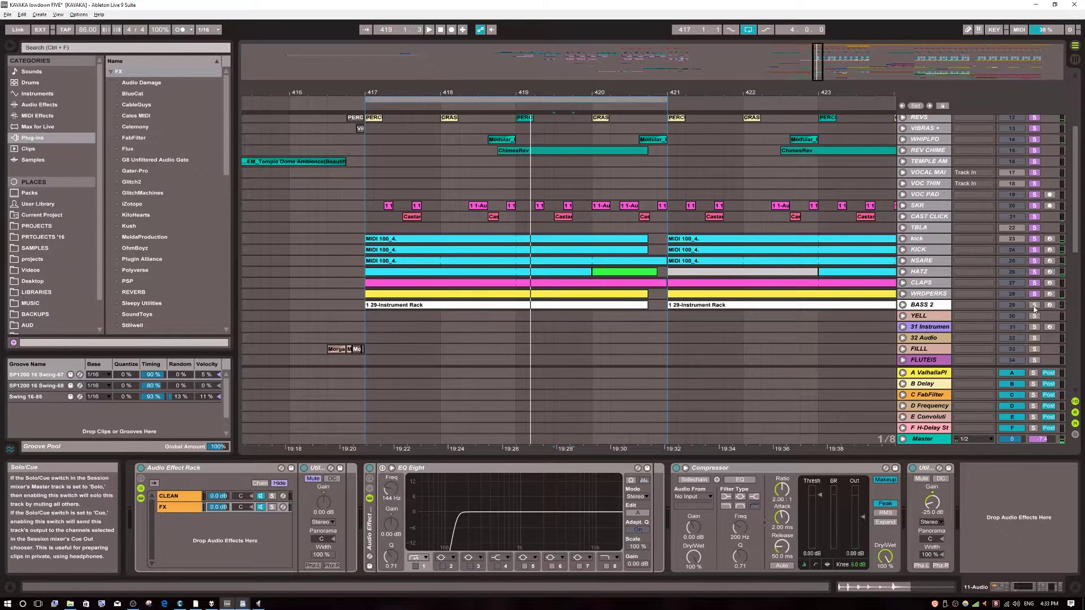
pyautogui.click(933, 309)
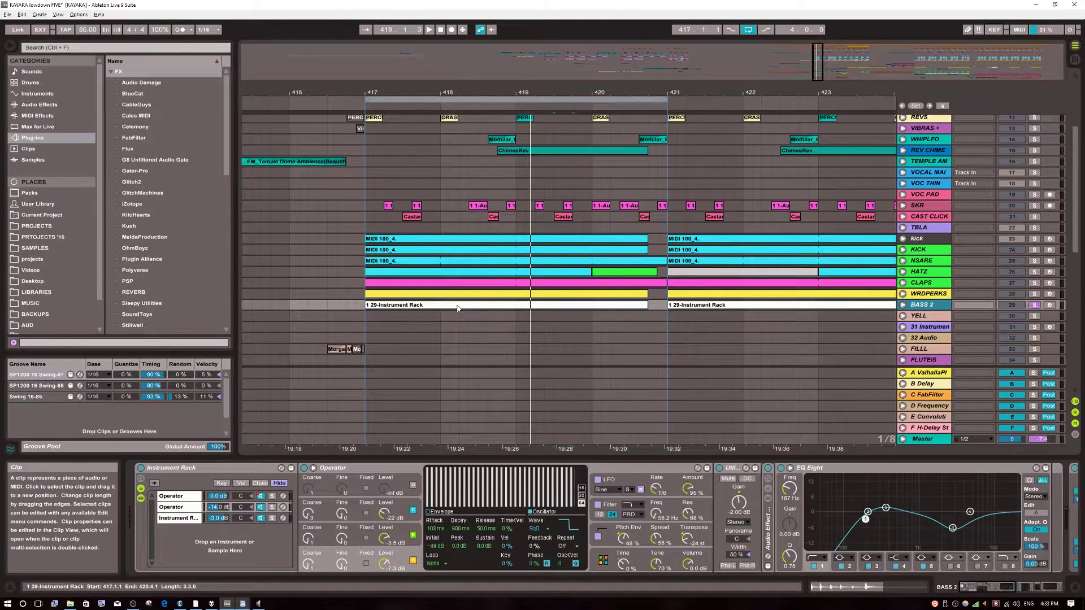
pyautogui.press('space')
pyautogui.scroll(-5, 456, 316)
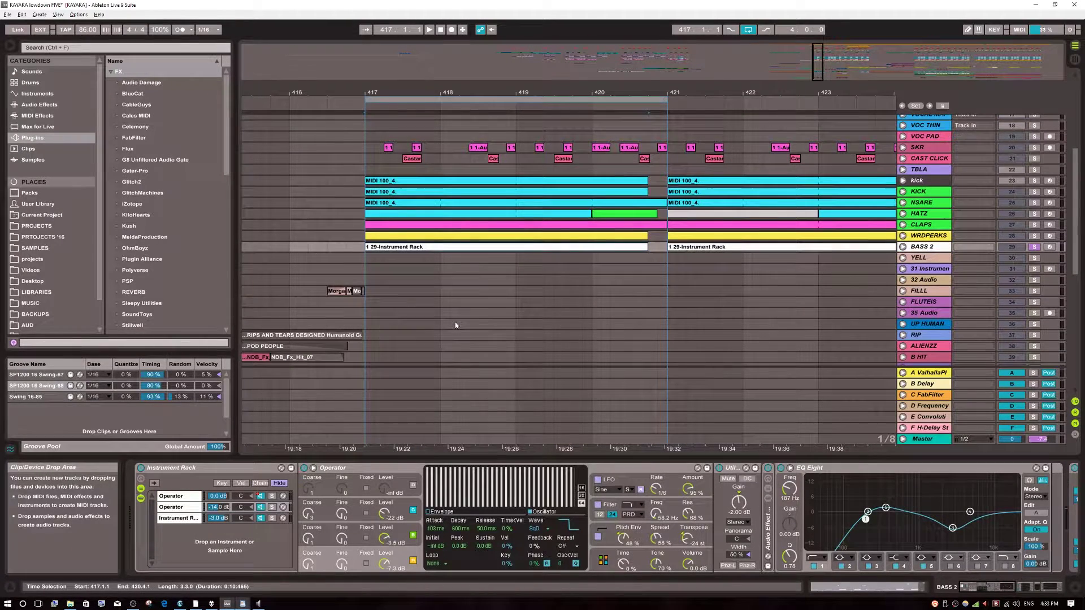
# Step: Play the bar 417 loop from the BASS 2 track and unfold that track to show its notes
pyautogui.click(475, 247)
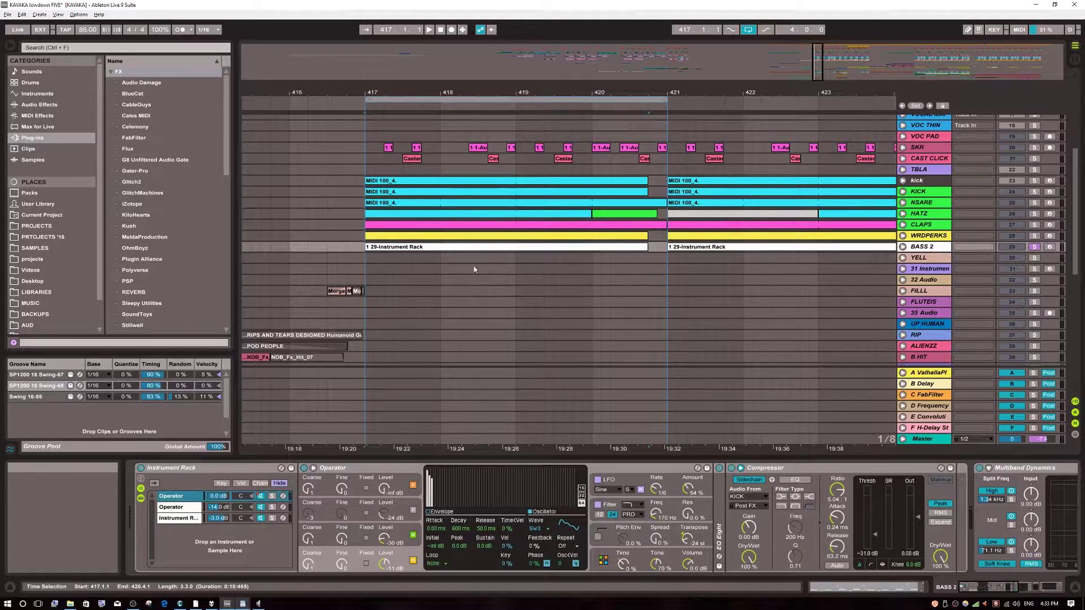
pyautogui.press('space')
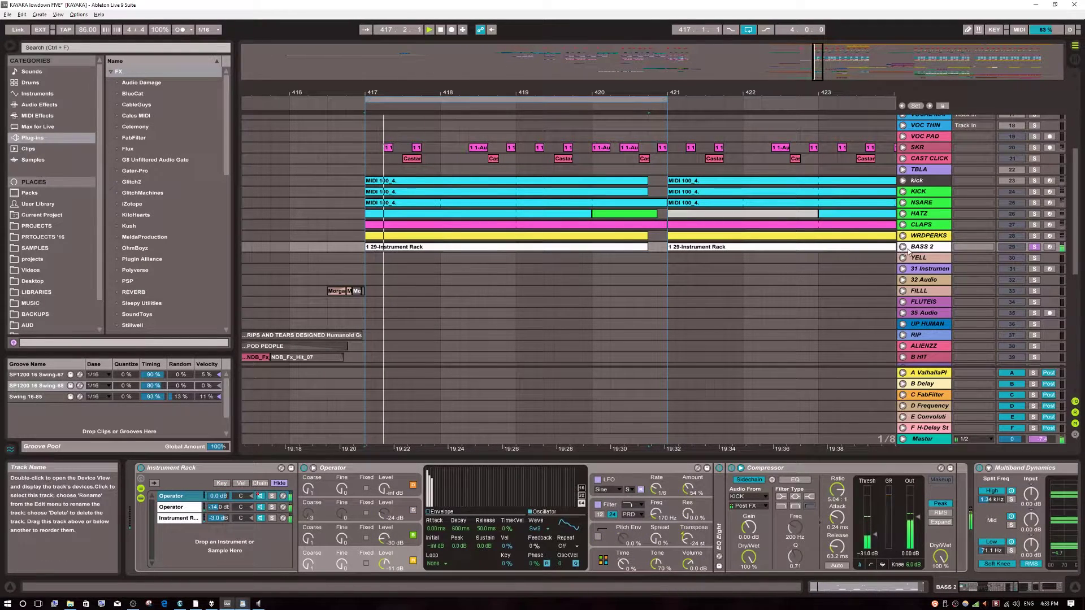
pyautogui.click(903, 246)
# Step: Add a lane for each automated envelope on BASS 2 and fold the extra lanes away
pyautogui.rightClick(927, 249)
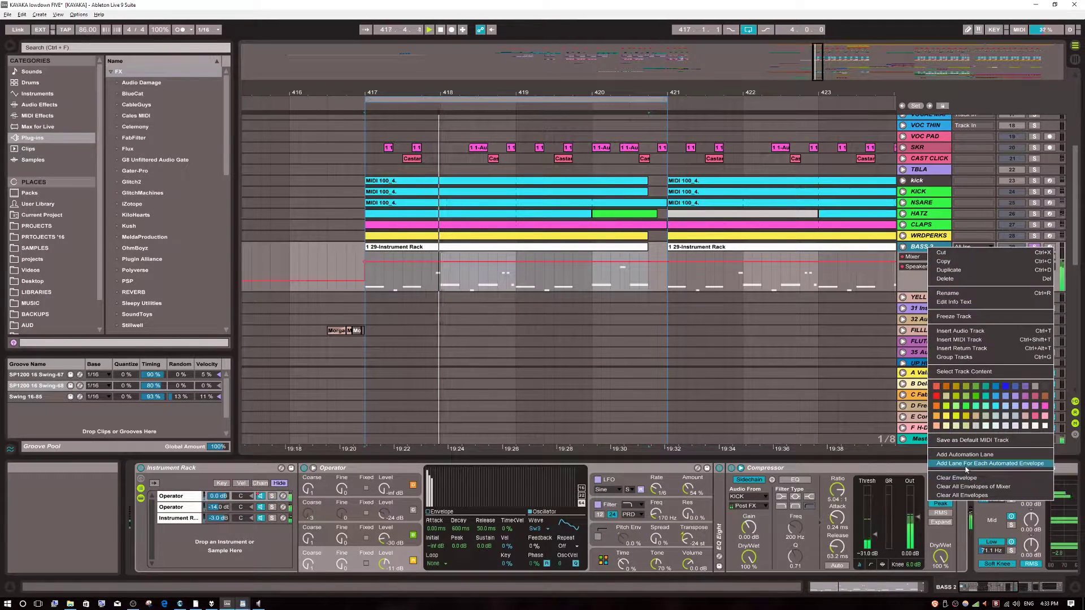
pyautogui.click(955, 479)
pyautogui.scroll(-3, 795, 375)
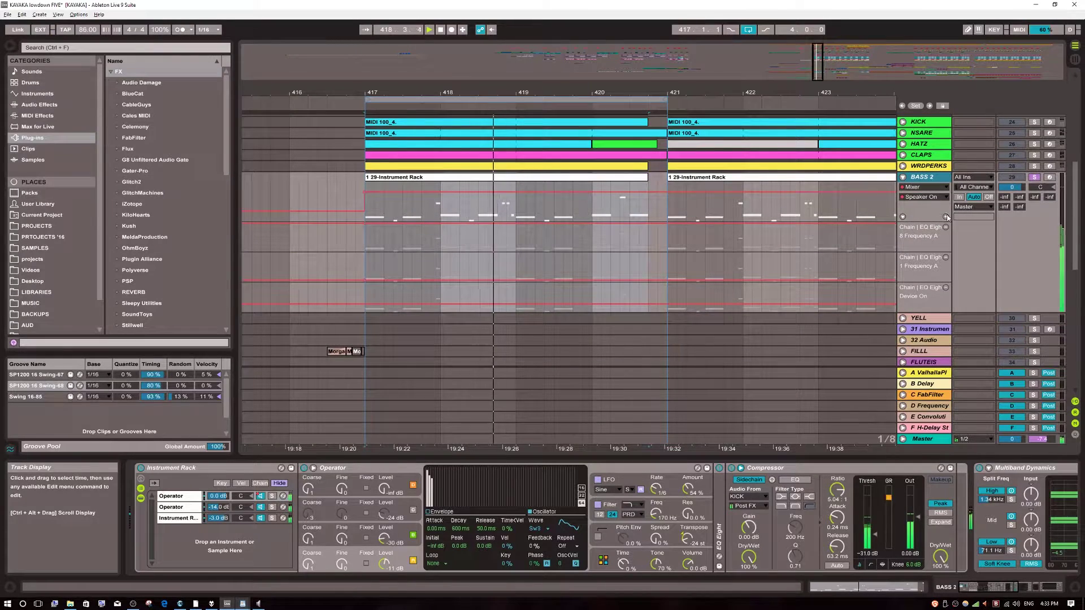
pyautogui.click(902, 217)
# Step: Set the BASS 2 automation display to None and select its first clip at bar 417
pyautogui.click(922, 196)
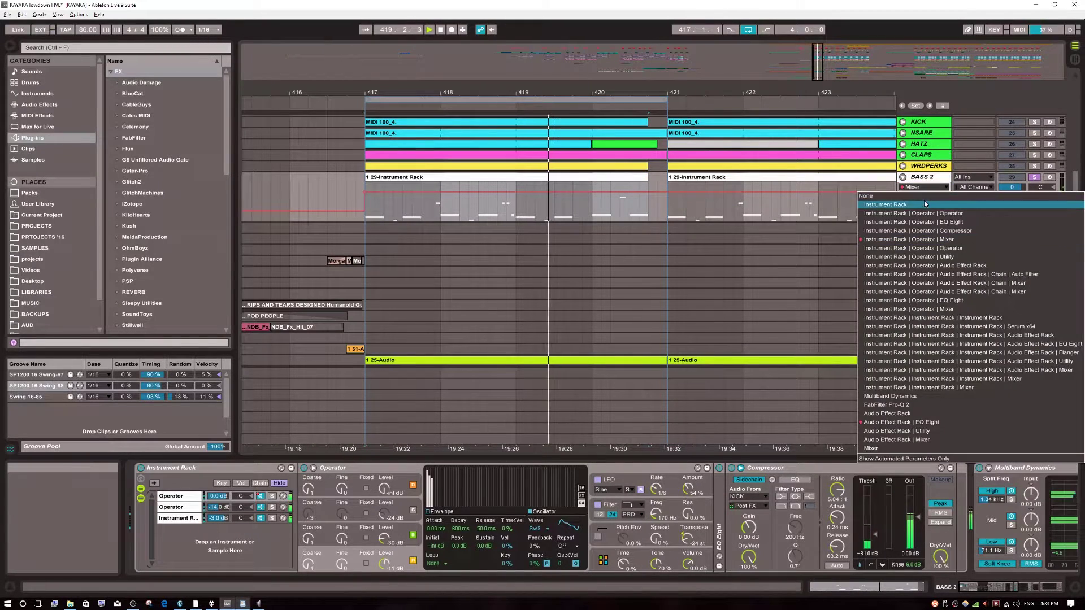
pyautogui.click(923, 198)
pyautogui.click(462, 178)
pyautogui.scroll(3, 497, 238)
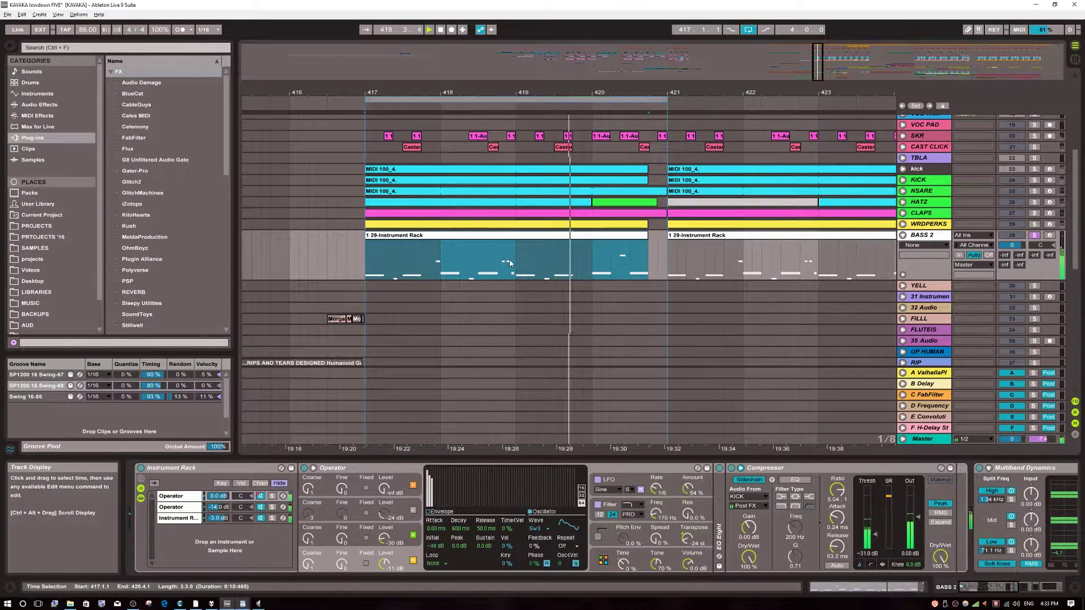
# Step: Solo the first Operator chain in the BASS 2 Instrument Rack and listen to it
pyautogui.click(272, 496)
pyautogui.click(396, 239)
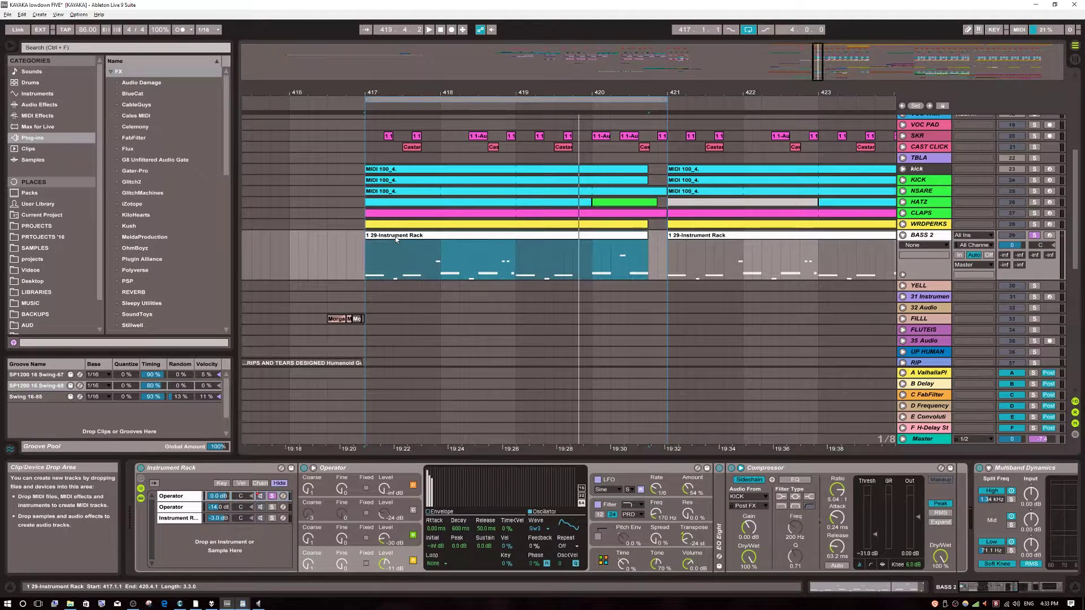
pyautogui.press('space')
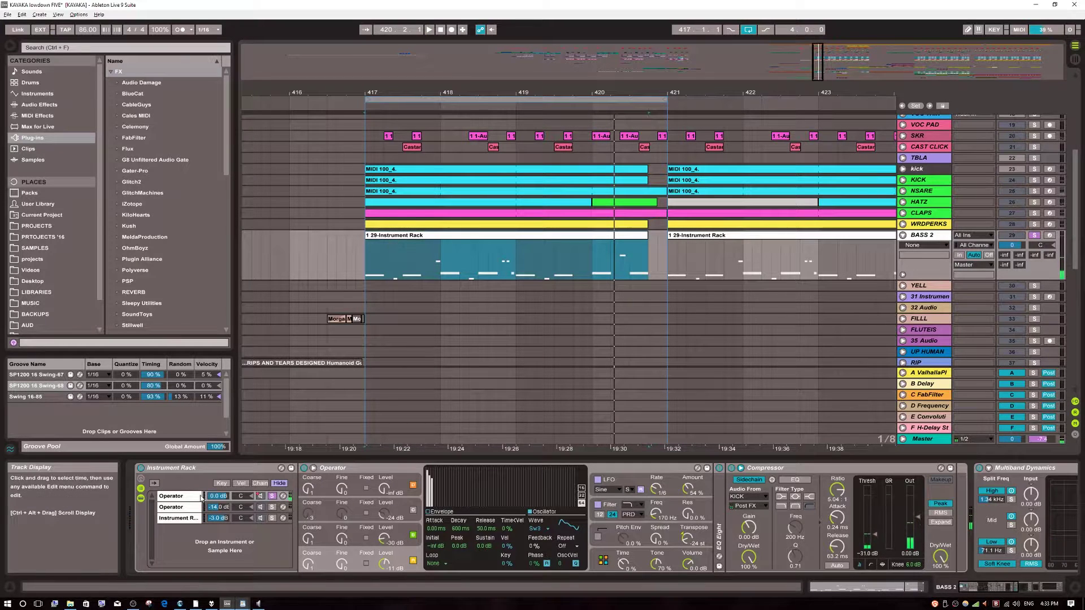
# Step: Solo the second Operator chain and the nested Instrument Rack chain in turn and listen to each one
pyautogui.click(271, 508)
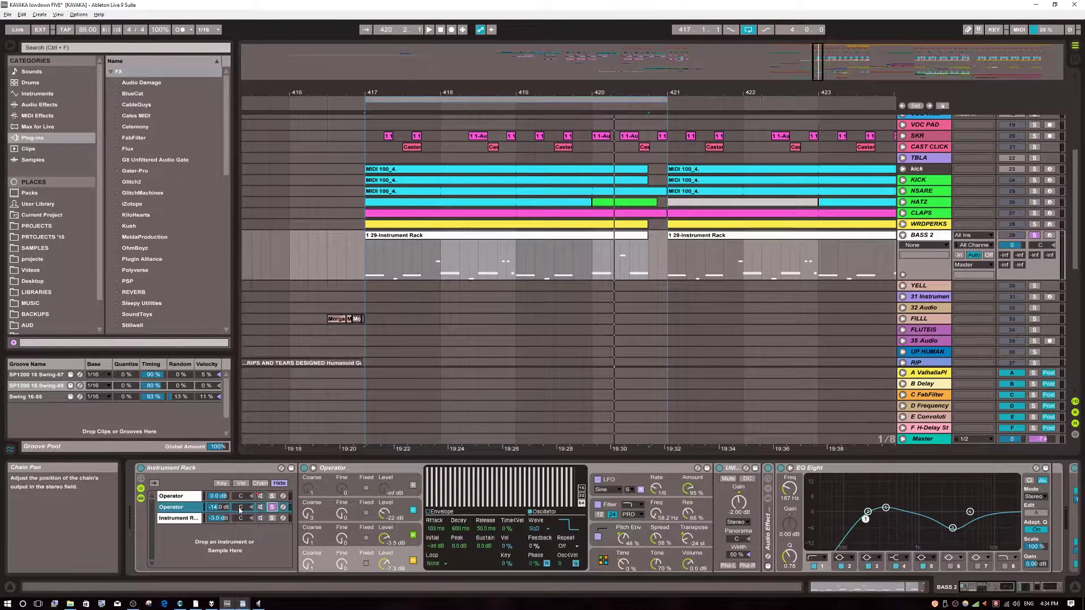
pyautogui.press('space')
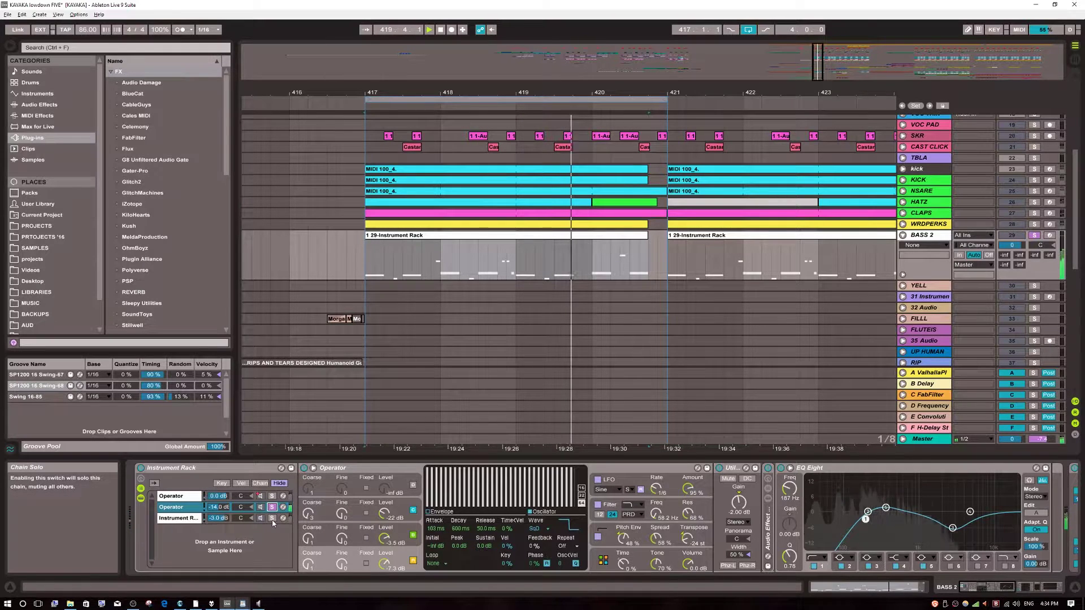
pyautogui.press('Down')
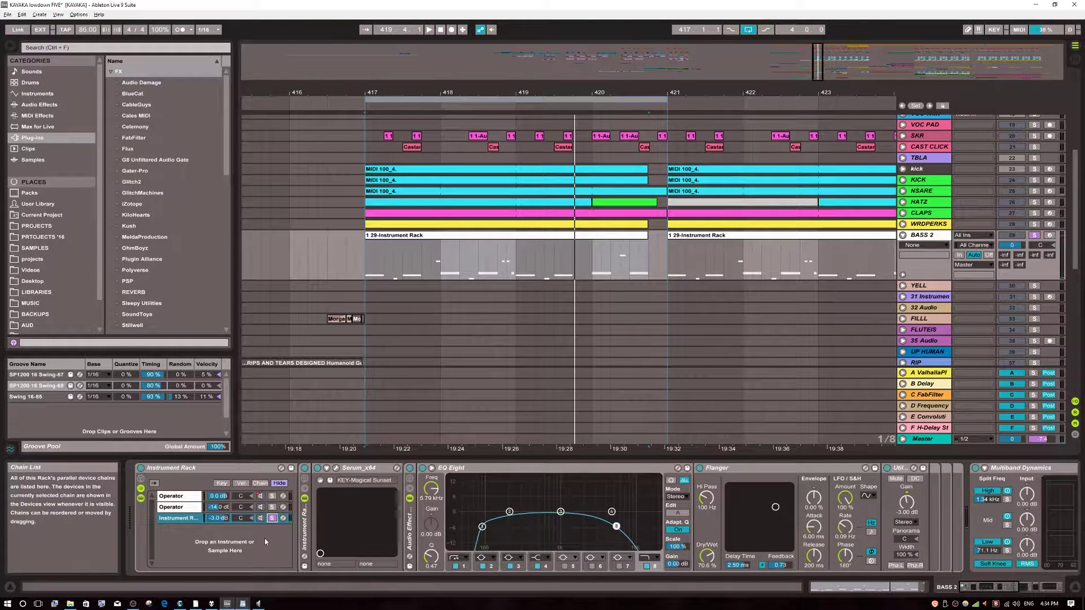
pyautogui.press('space')
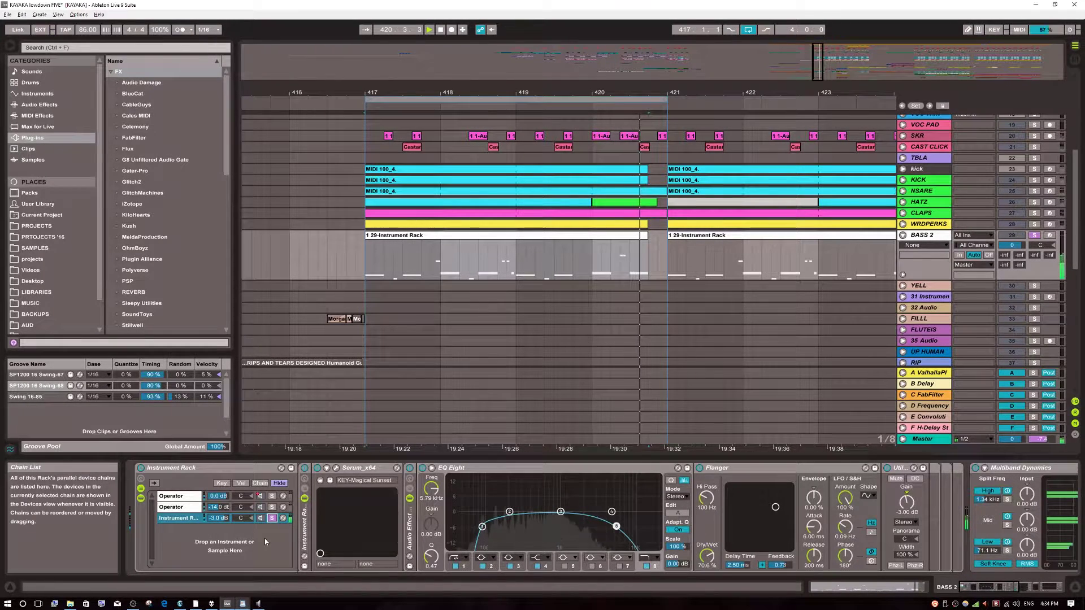
pyautogui.press('space')
# Step: Clear the chain solo and play all three BASS 2 chains together
pyautogui.click(184, 498)
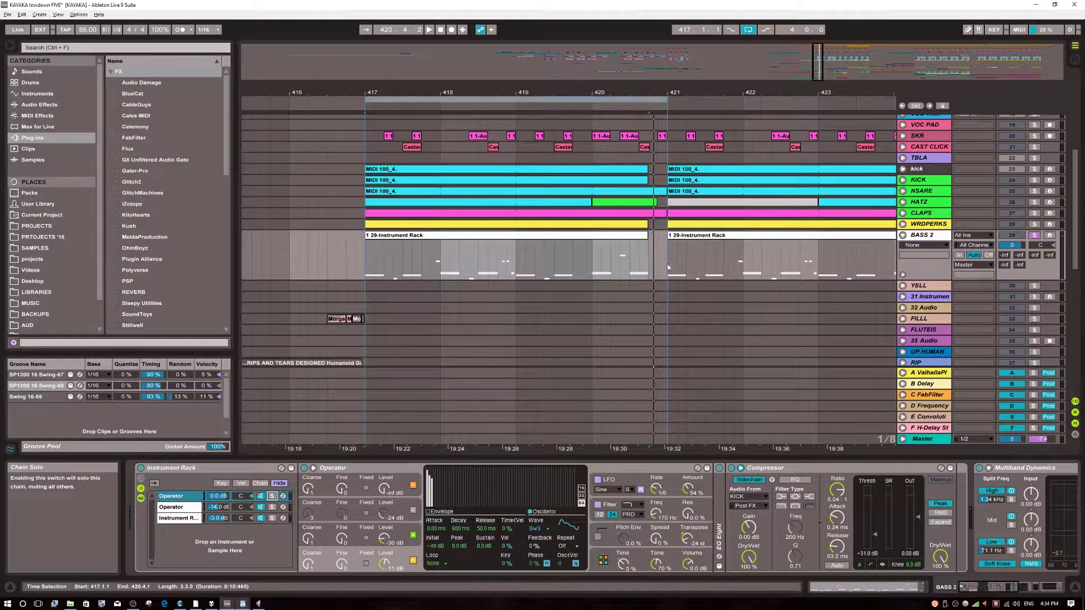
pyautogui.press('space')
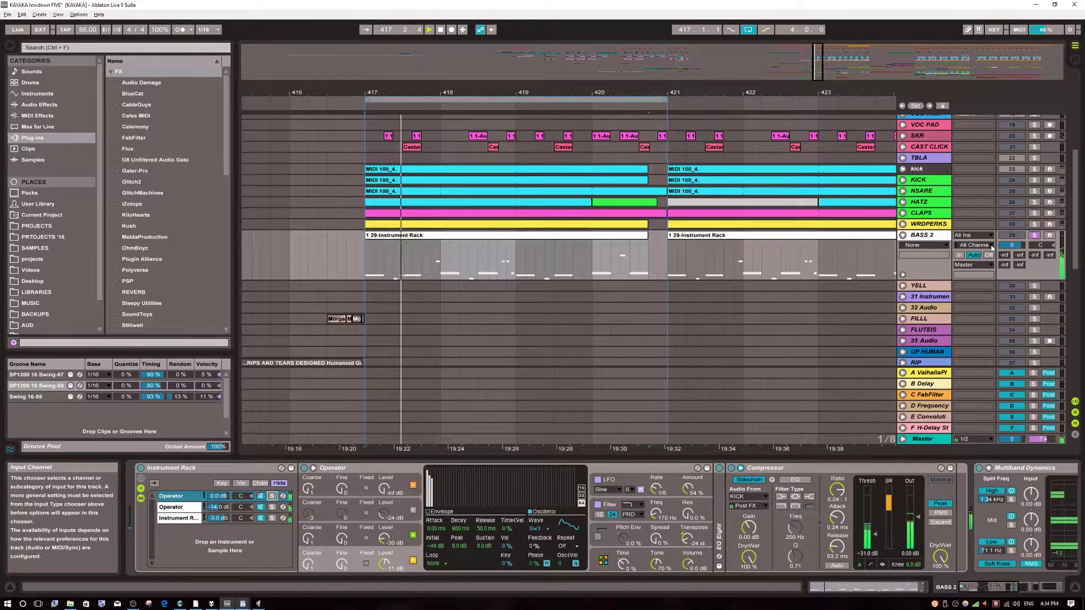
pyautogui.press('space')
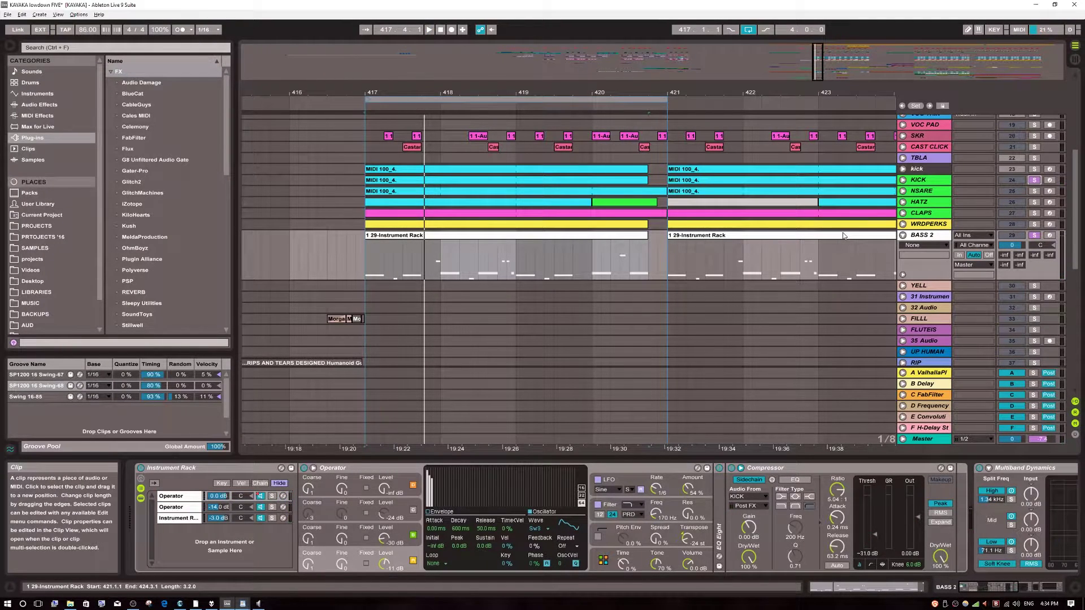
# Step: Listen to BASS 2 with KICK soloed alongside it, and to the full mix with track solos off
pyautogui.press('space')
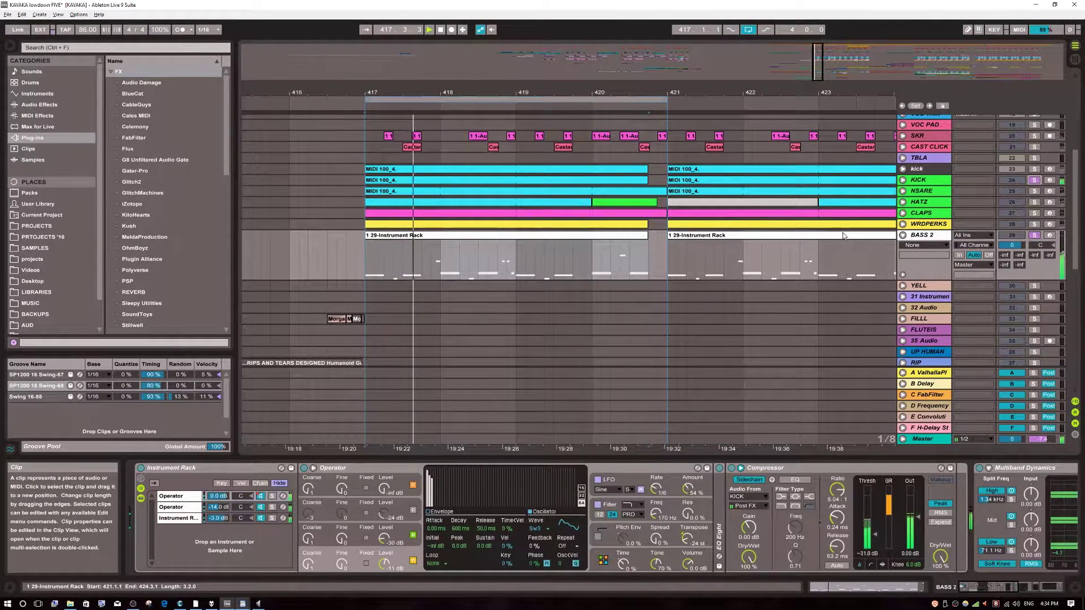
pyautogui.press('space')
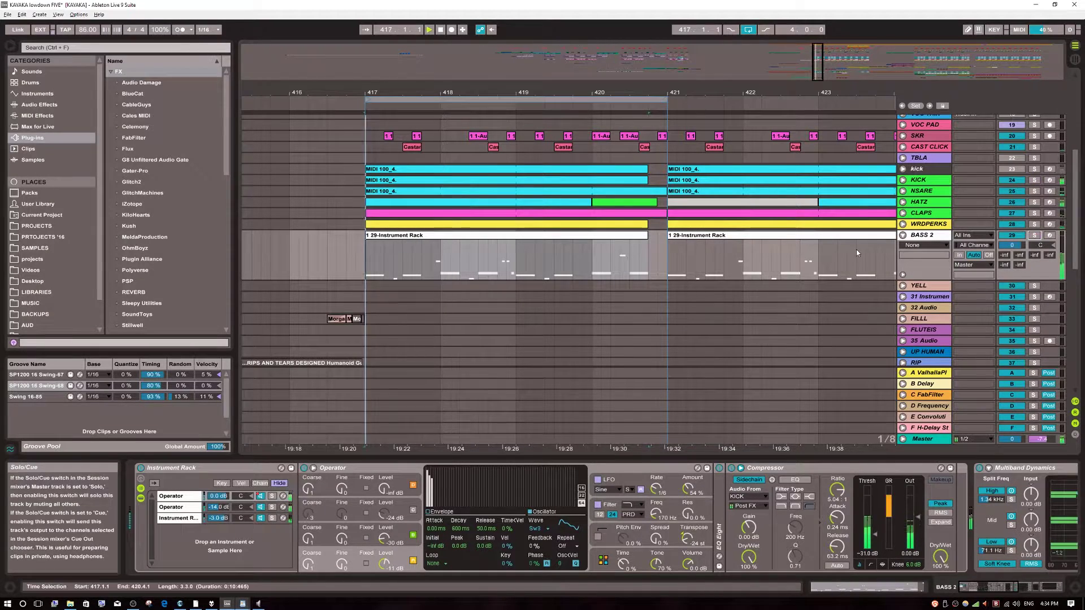
pyautogui.press('space')
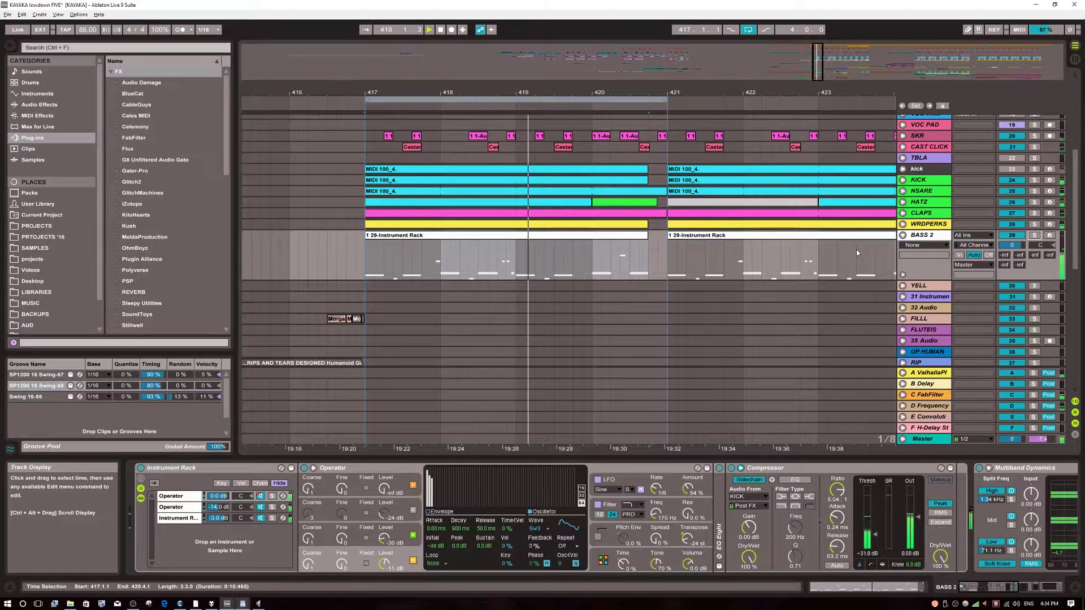
pyautogui.press('space')
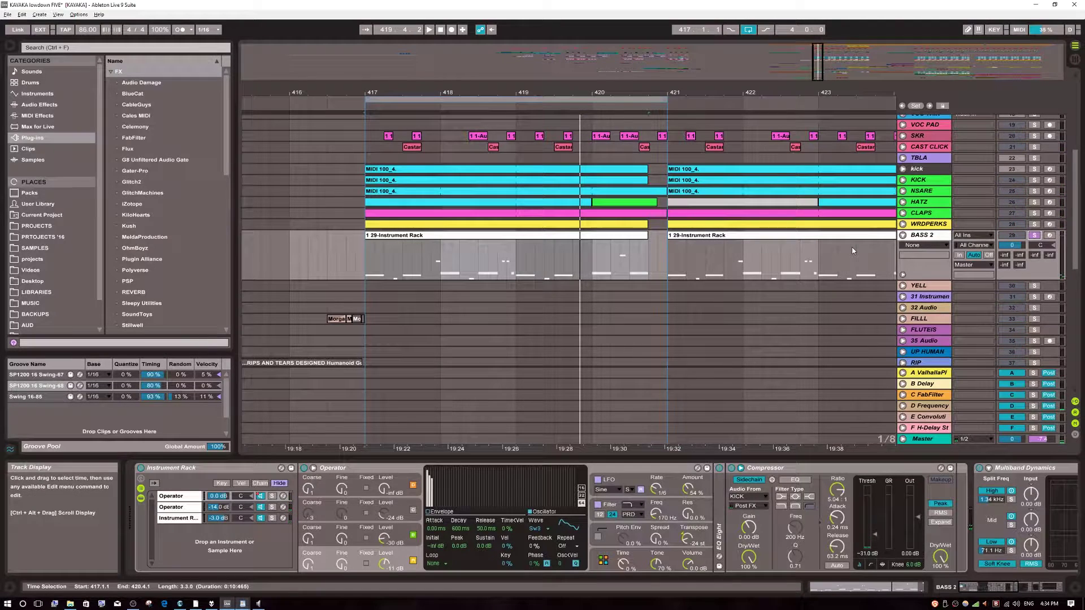
# Step: Solo the first Operator chain with only BASS 2 soloed, and play it with its devices shown
pyautogui.click(181, 496)
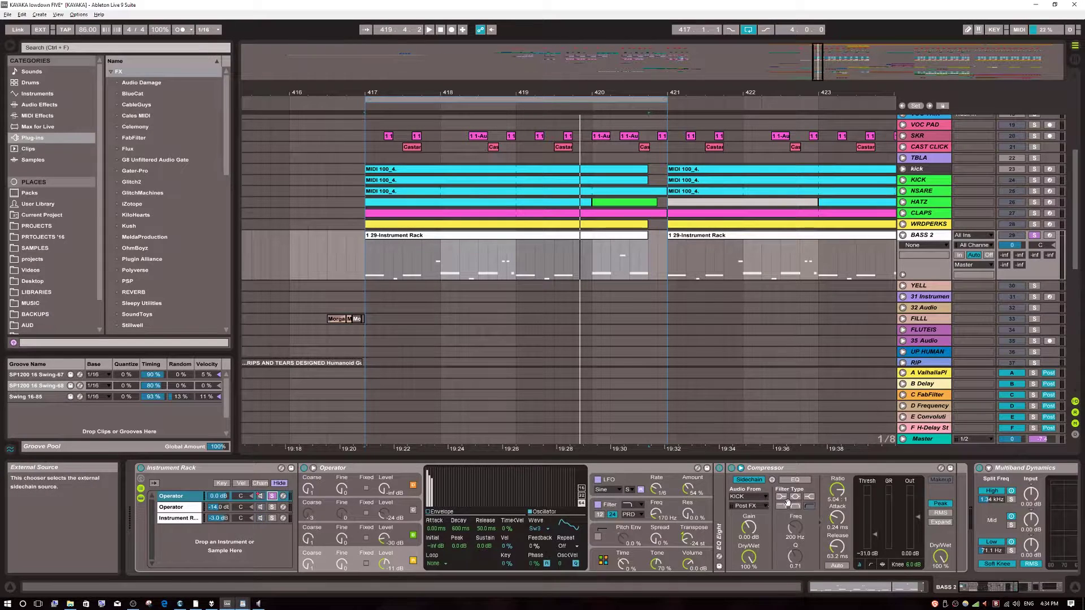
pyautogui.click(181, 506)
pyautogui.click(183, 501)
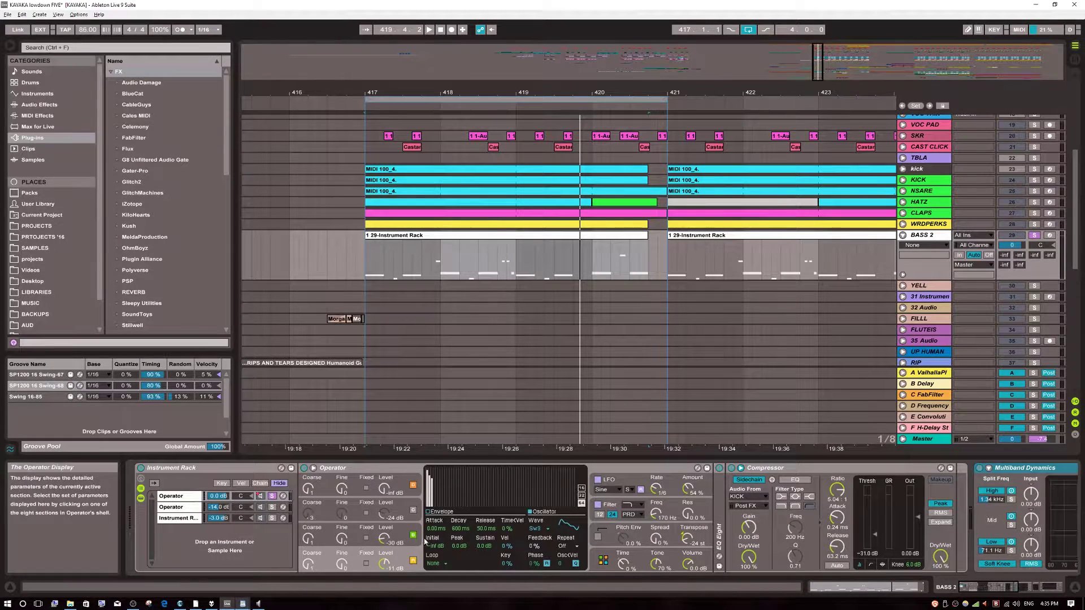
pyautogui.press('space')
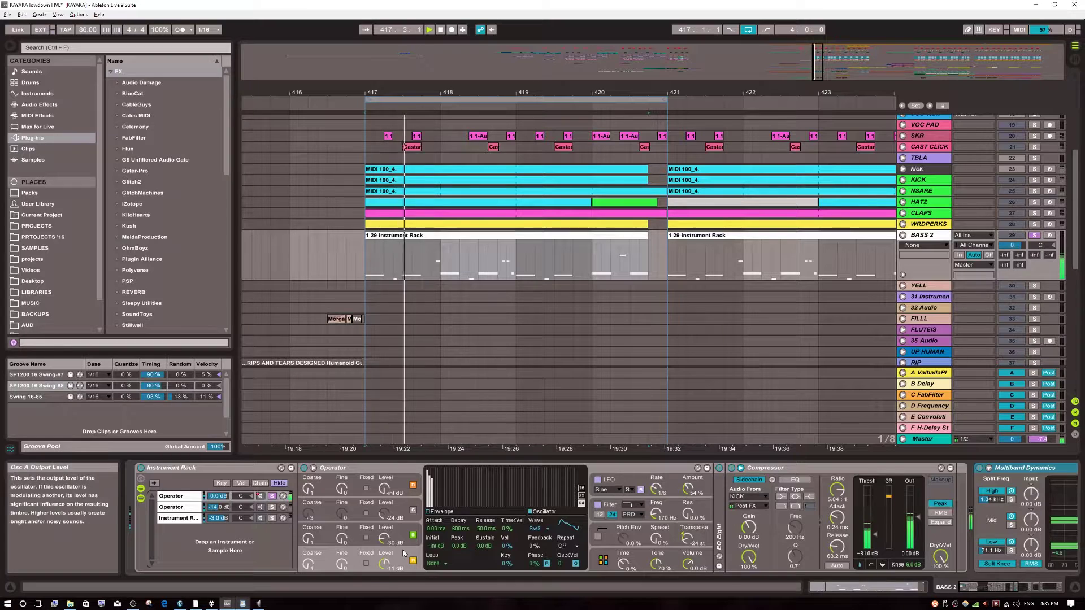
# Step: Examine the first Operator's Osc B and LFO settings while the bass plays
pyautogui.click(401, 531)
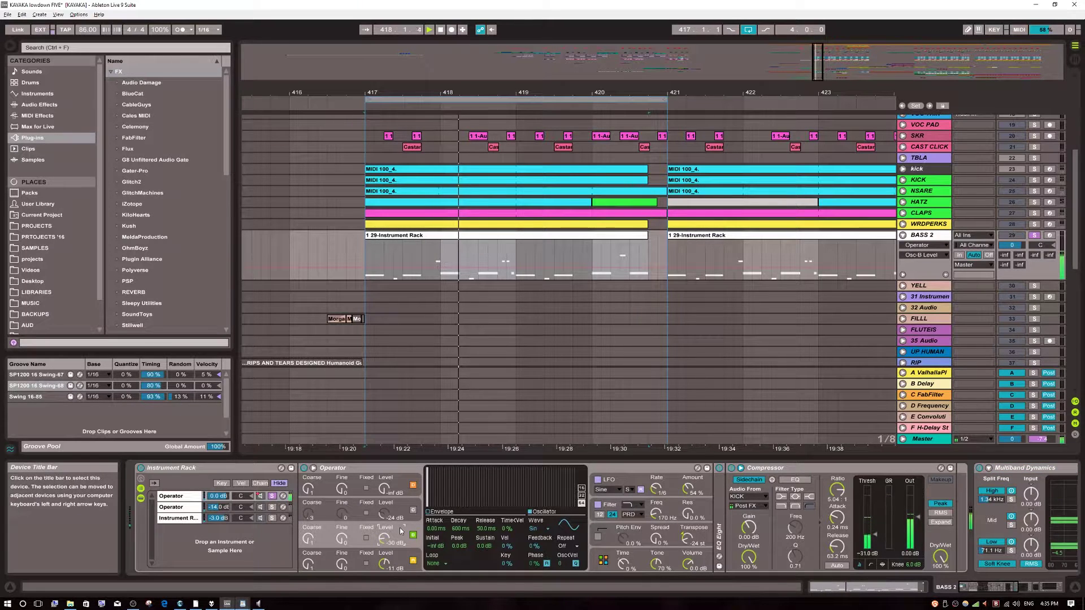
pyautogui.click(635, 479)
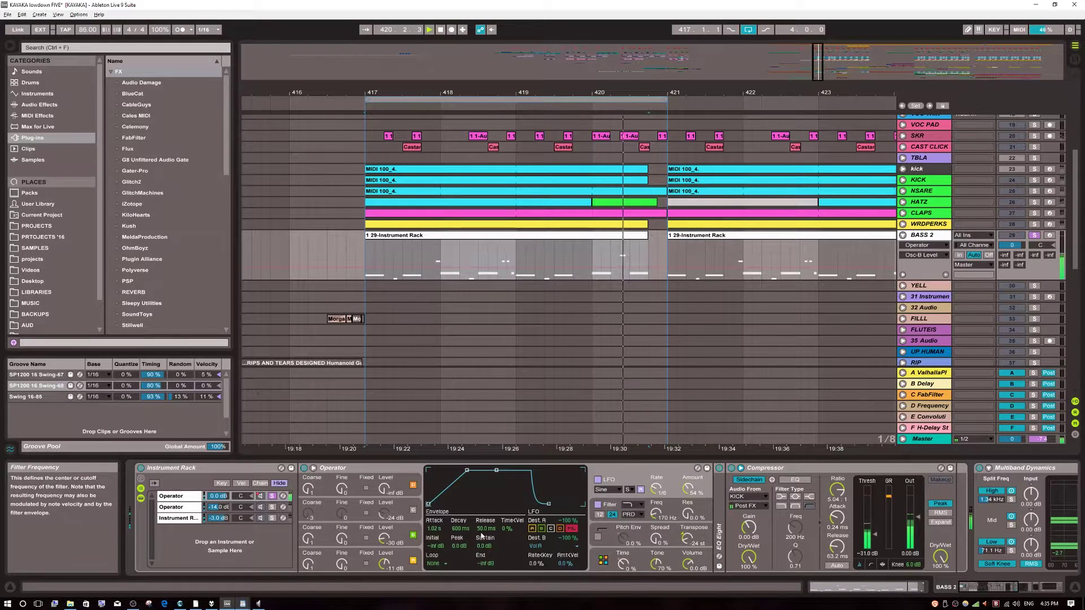
pyautogui.press('space')
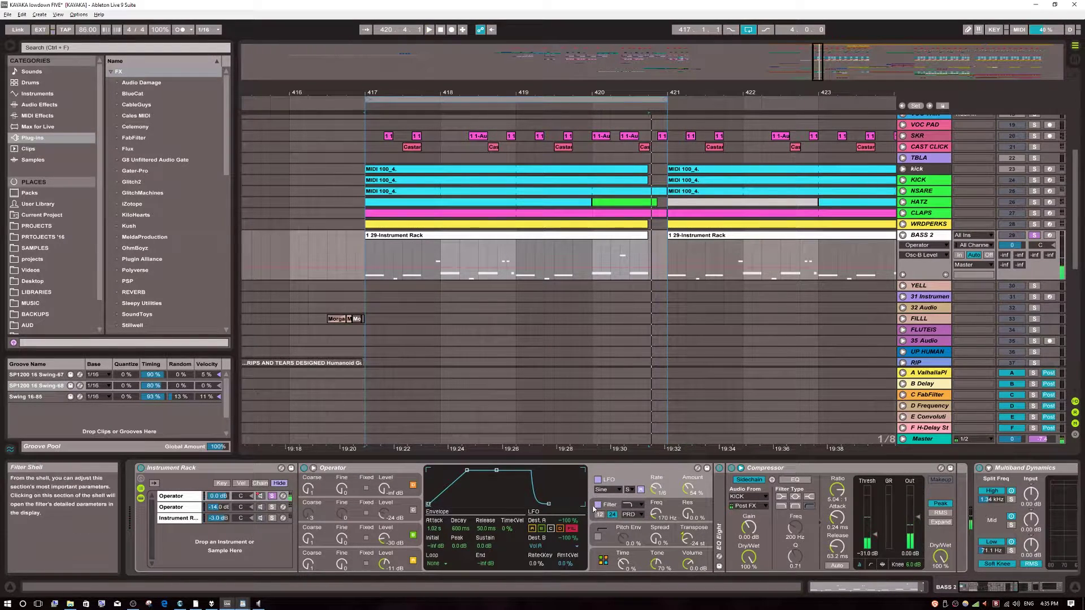
# Step: Compare the bass with the Operator's filter switched off and back on
pyautogui.click(597, 504)
pyautogui.press('space')
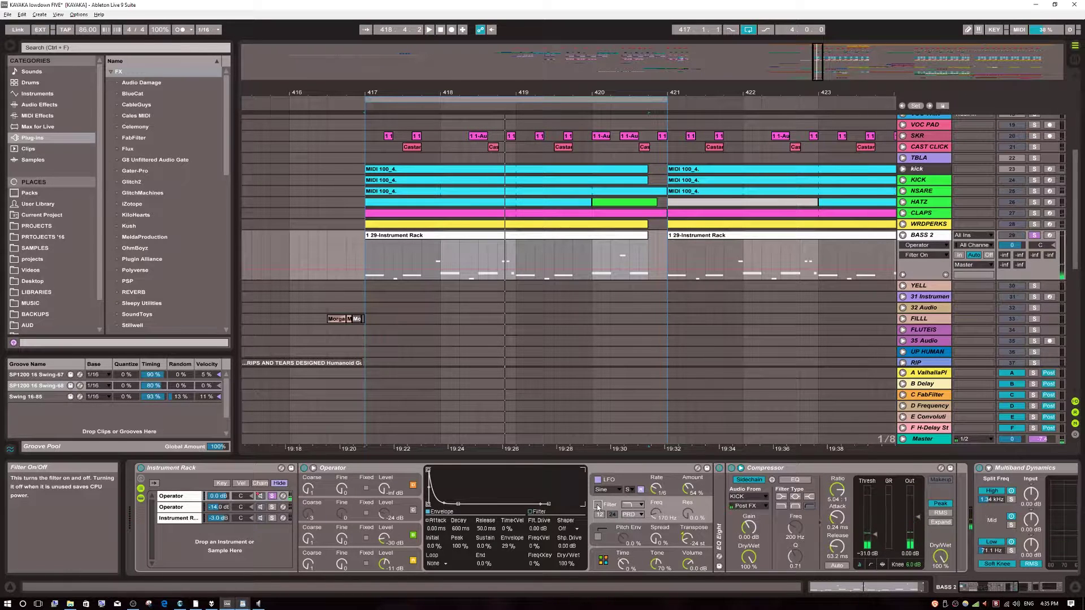
pyautogui.click(597, 505)
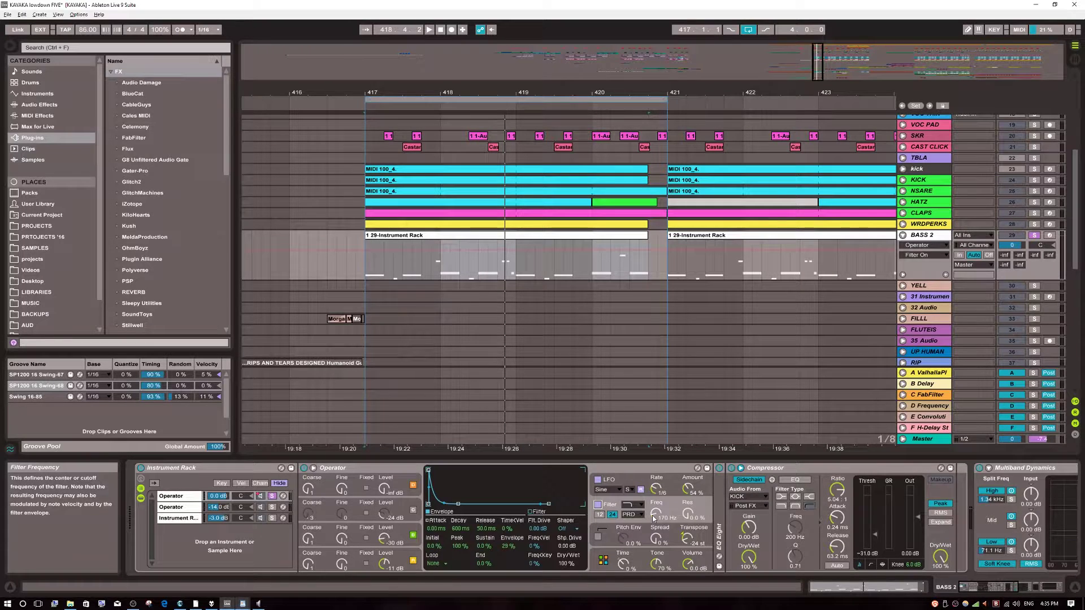
pyautogui.press('space')
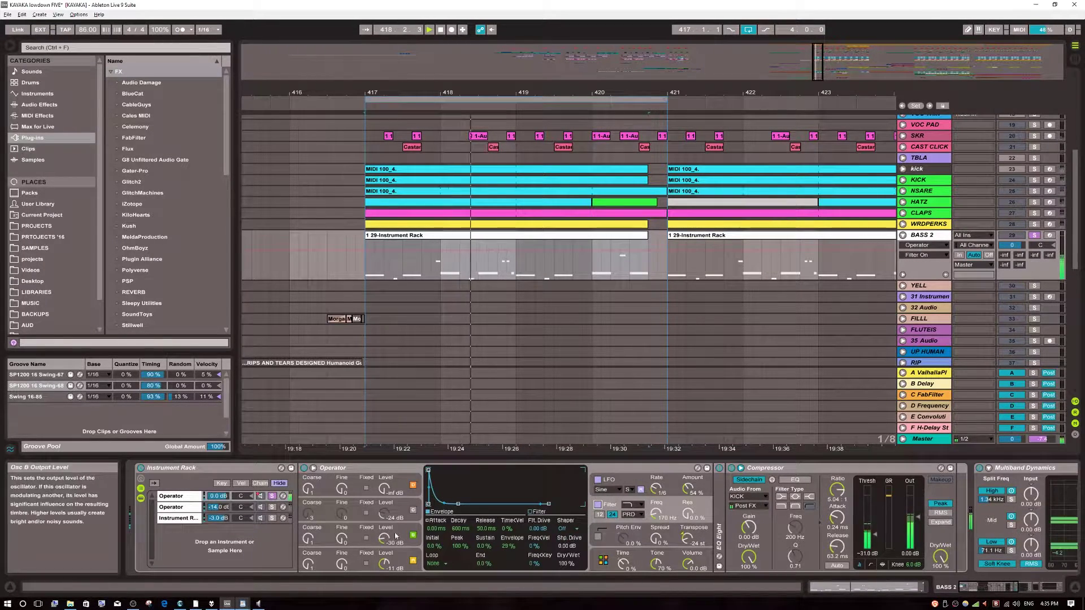
pyautogui.press('space')
# Step: Try the Operator's LFO envelope attack at 0.00 ms during playback and restore it to 1.02 s
pyautogui.click(673, 489)
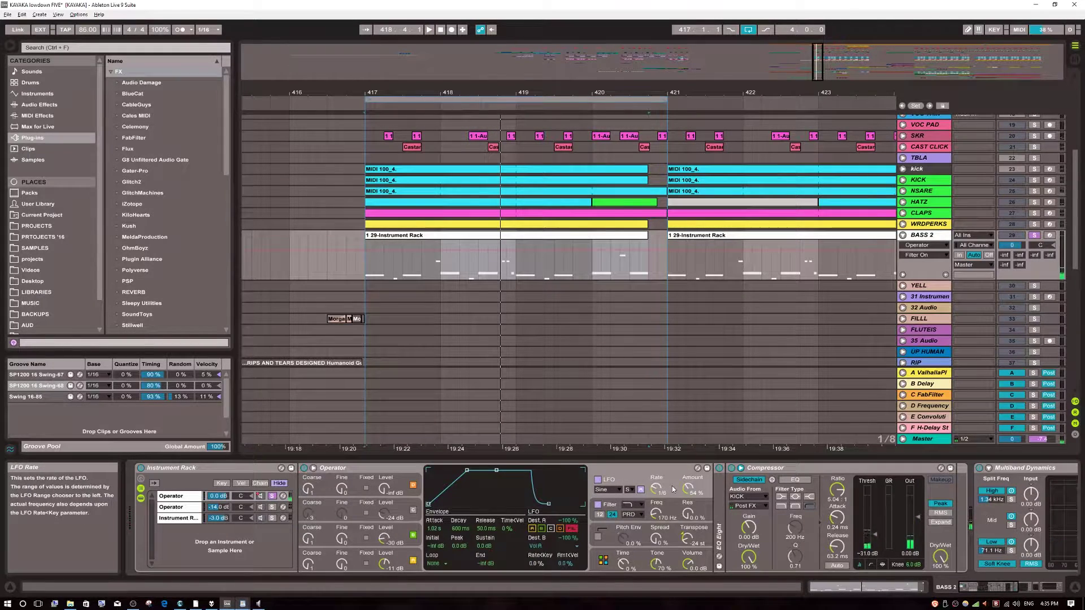
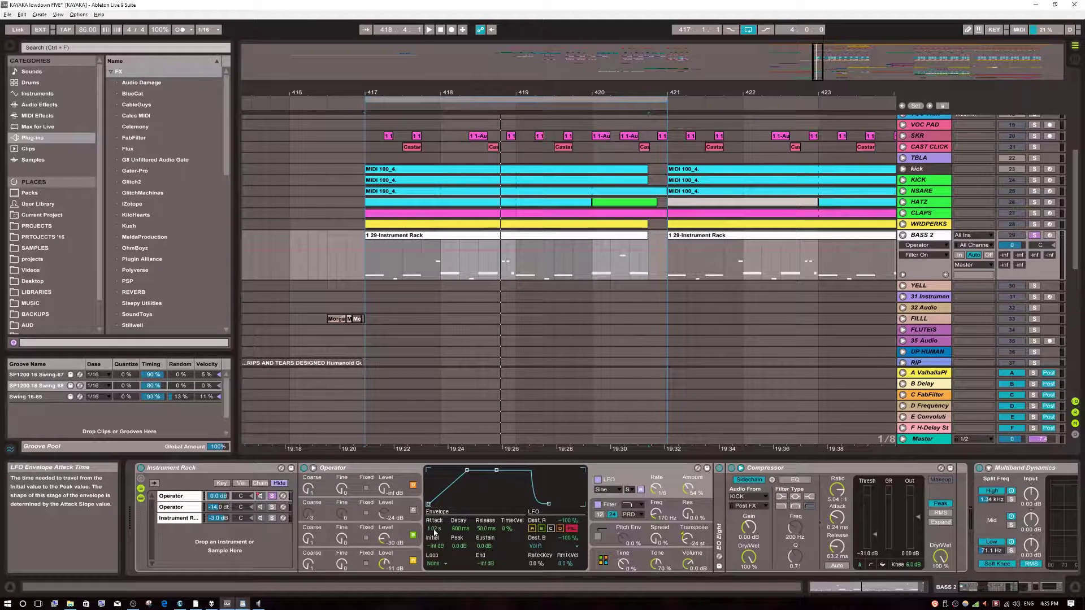
pyautogui.press('space')
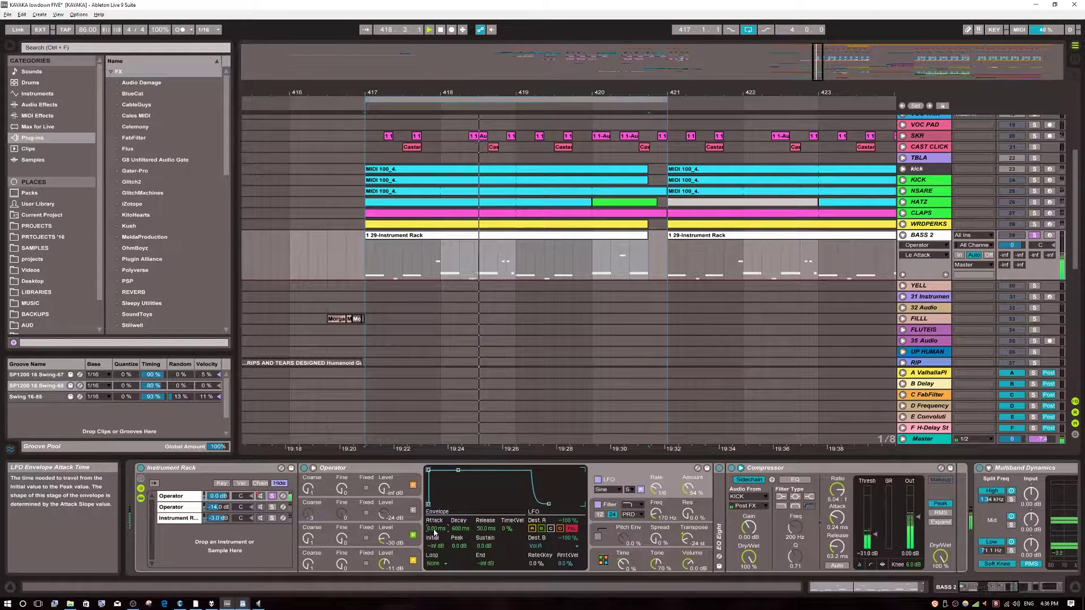
pyautogui.press('space')
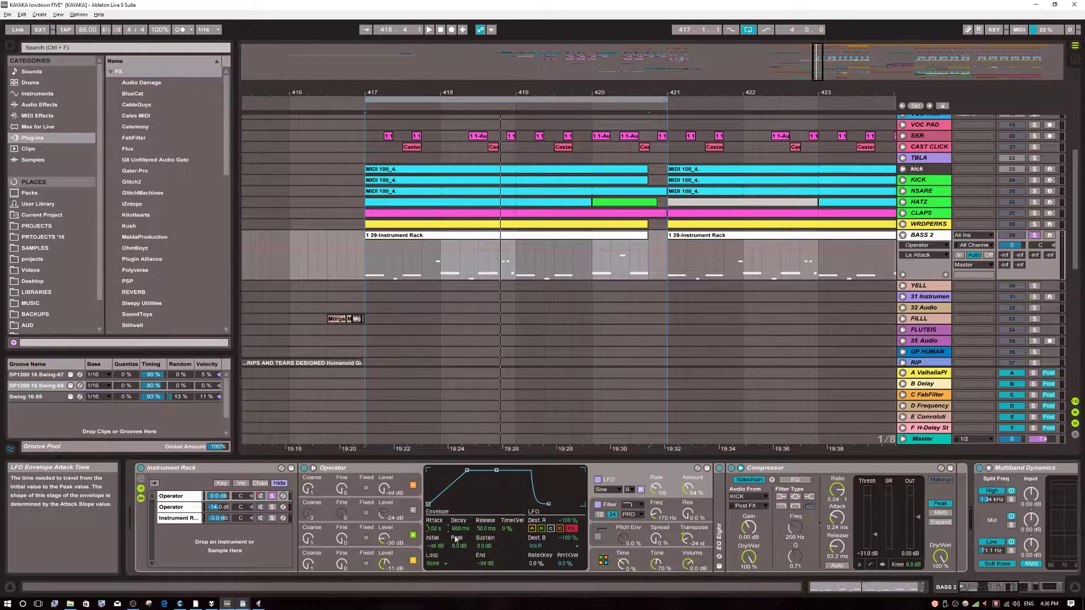
pyautogui.press('space')
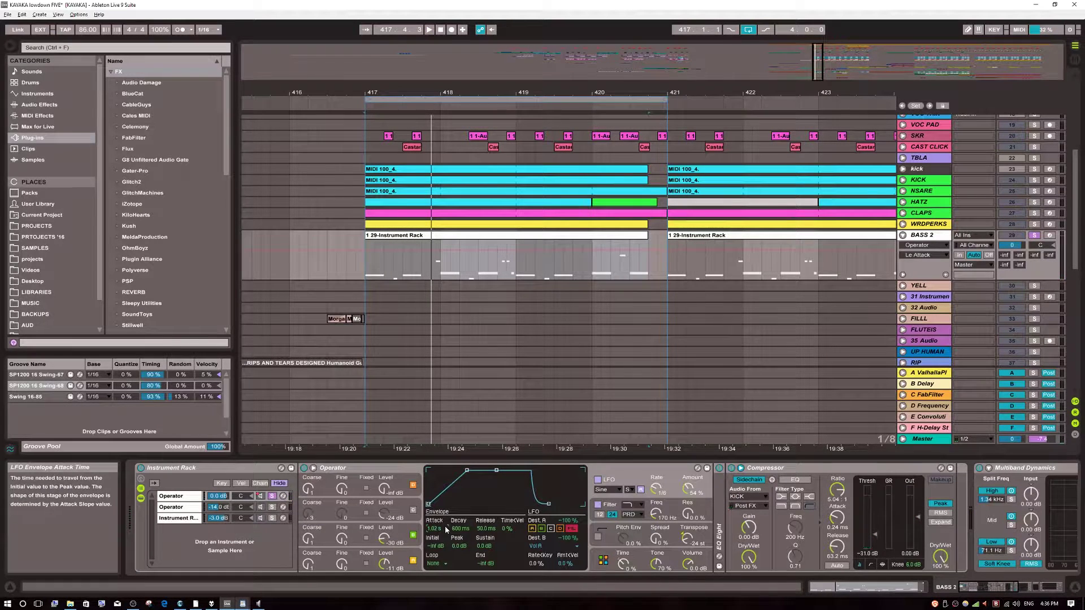
# Step: Switch off the Operator's filter, show its Osc A settings and play the bass
pyautogui.click(600, 509)
pyautogui.click(401, 557)
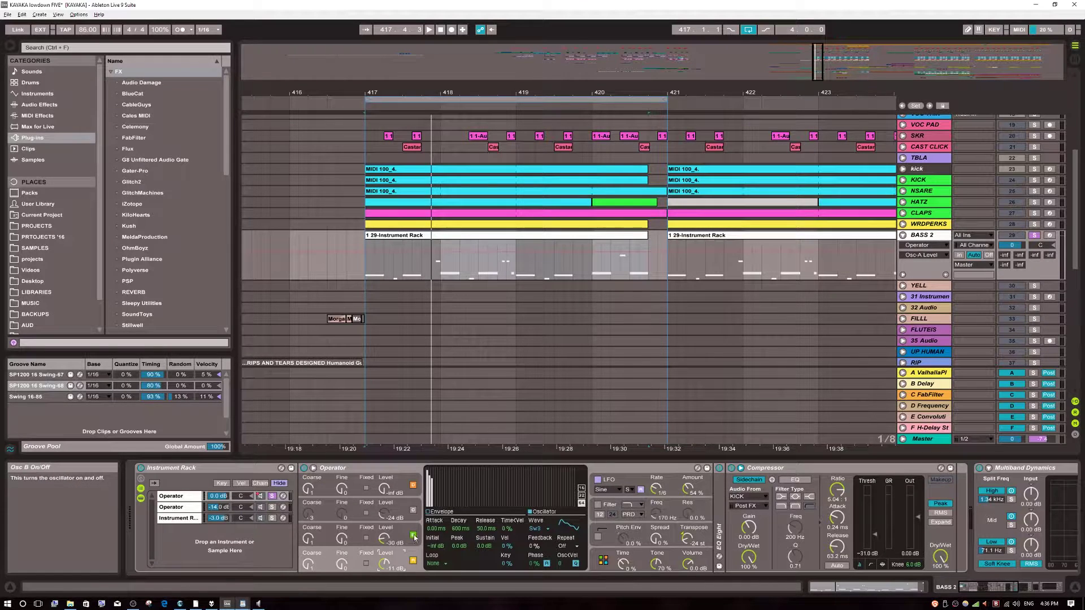
pyautogui.press('space')
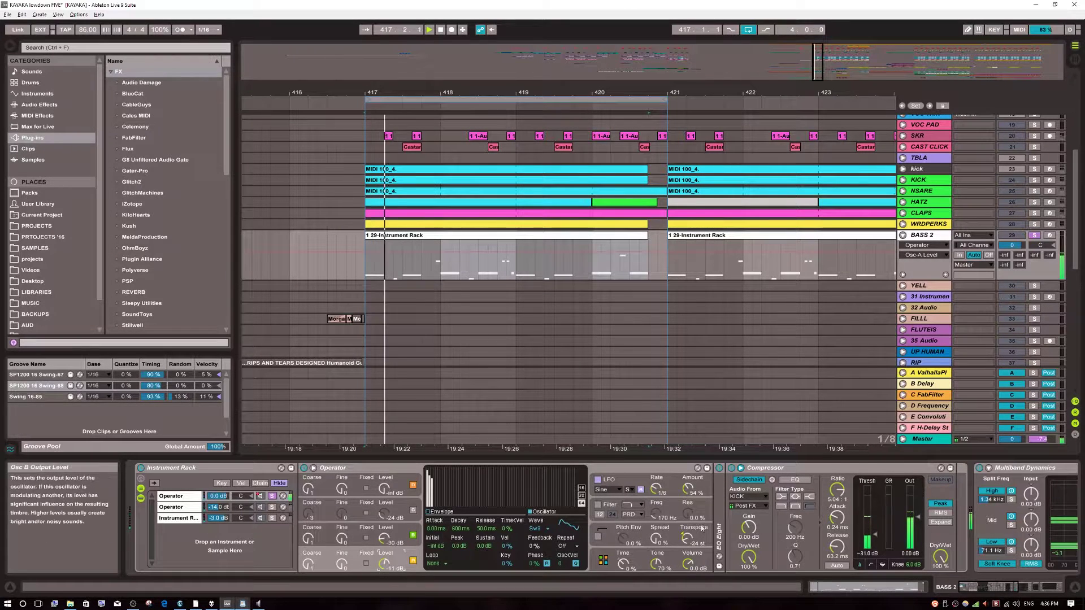
# Step: Show the first Operator's Osc B settings and compare the bass with Osc B switched off and back on
pyautogui.press('space')
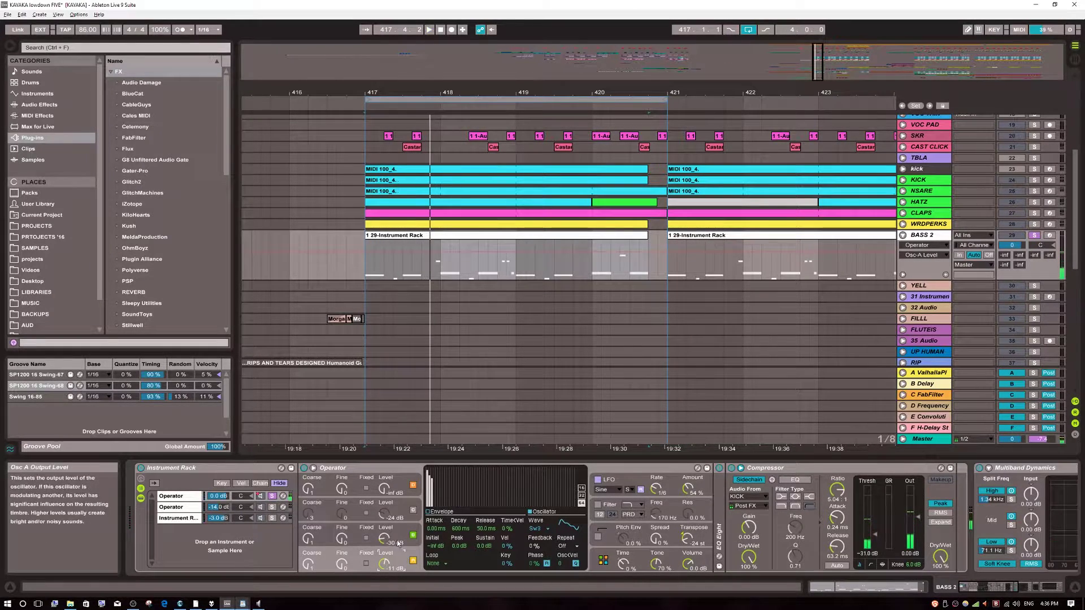
pyautogui.click(386, 539)
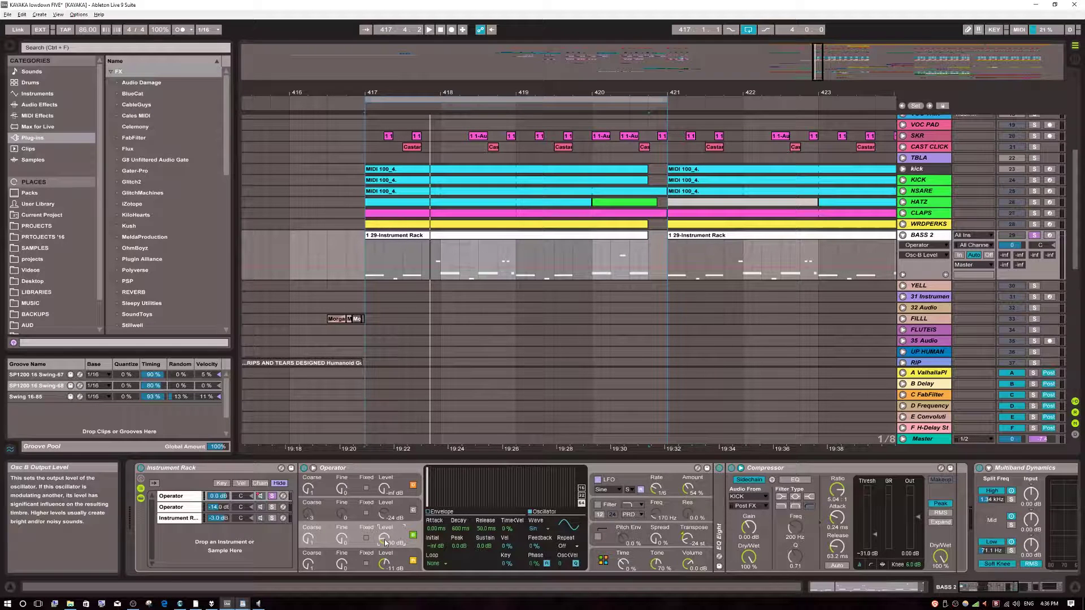
pyautogui.press('space')
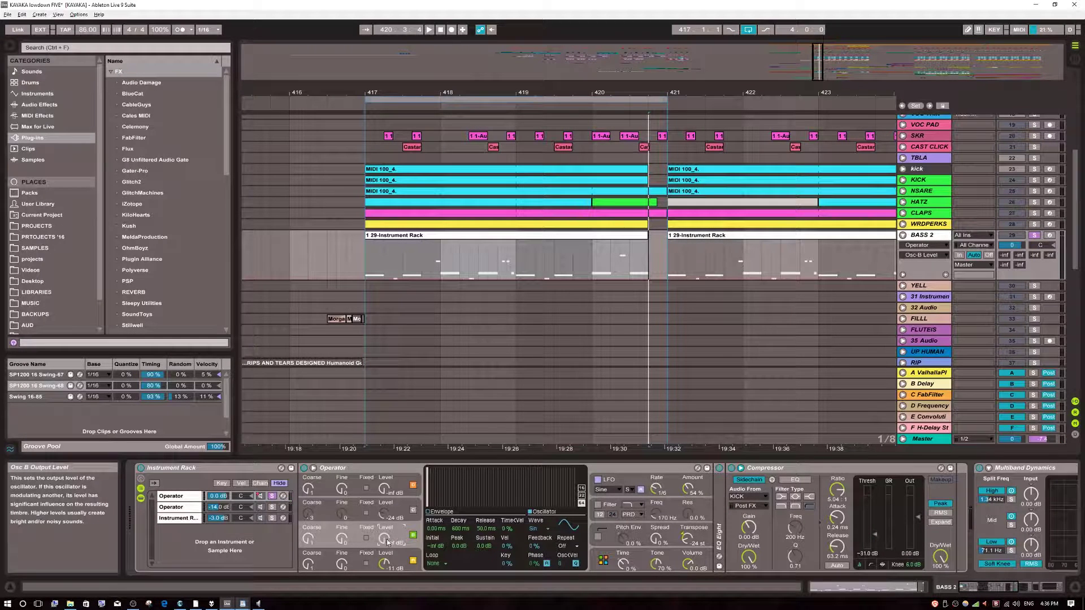
pyautogui.press('space')
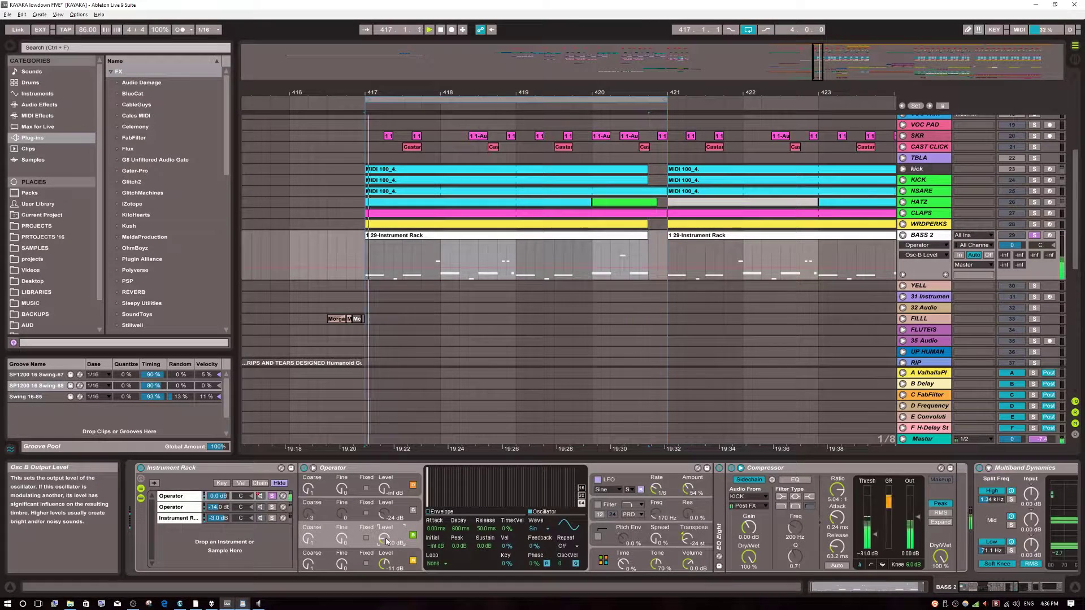
pyautogui.click(413, 535)
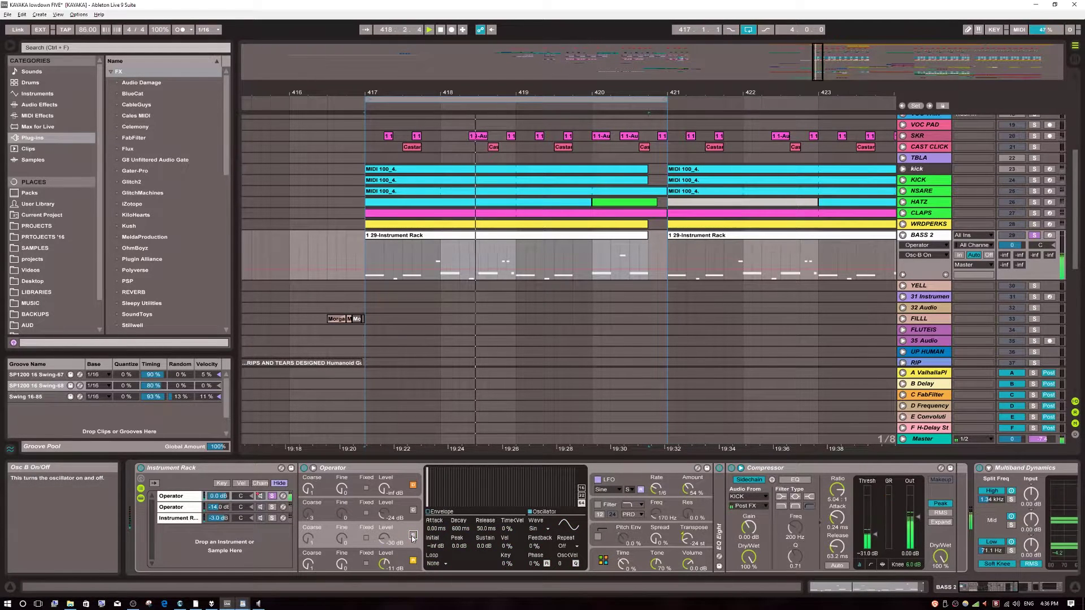
pyautogui.click(412, 536)
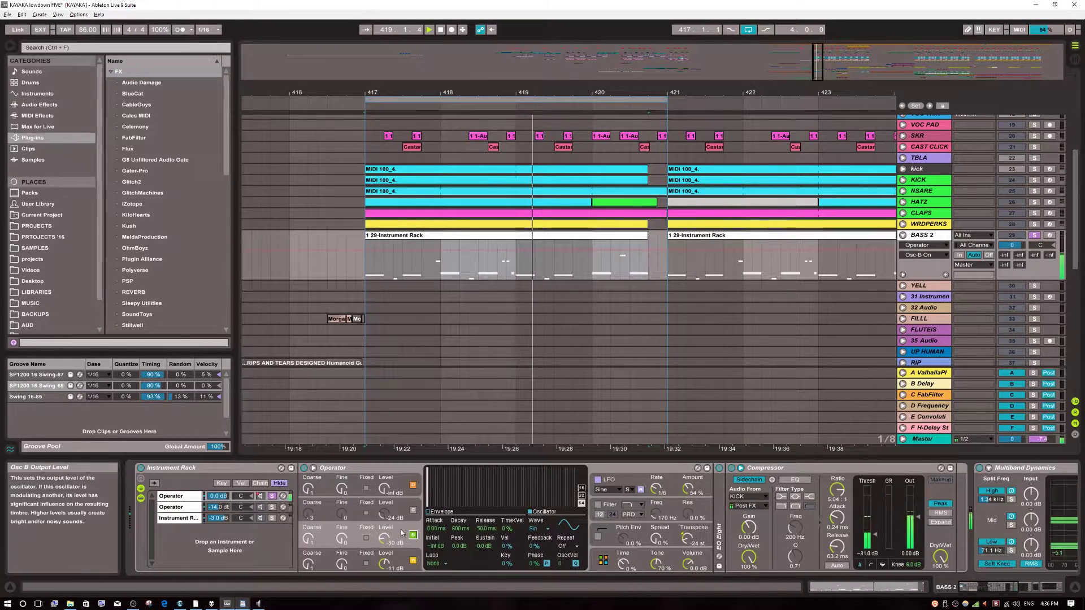
pyautogui.press('space')
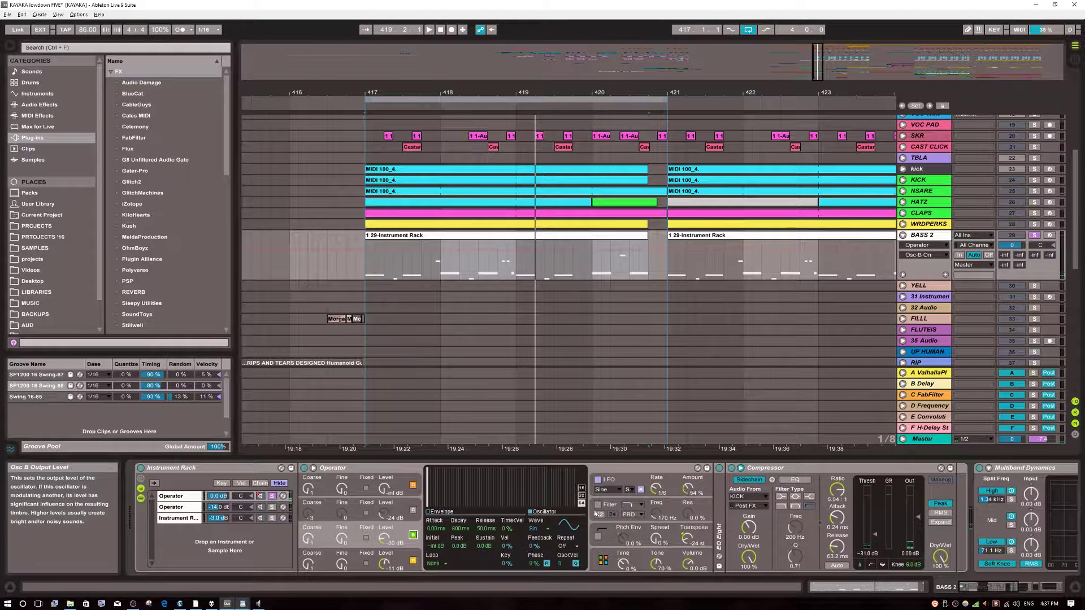
# Step: Switch the first Operator's filter back on and look over the Compressor in its chain
pyautogui.click(597, 505)
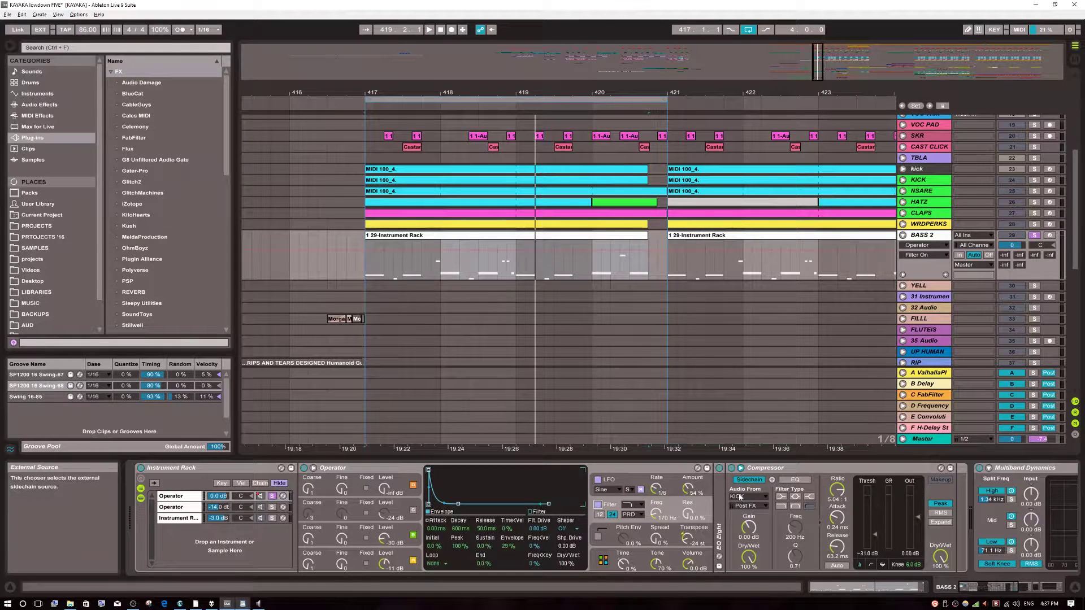
pyautogui.doubleClick(721, 503)
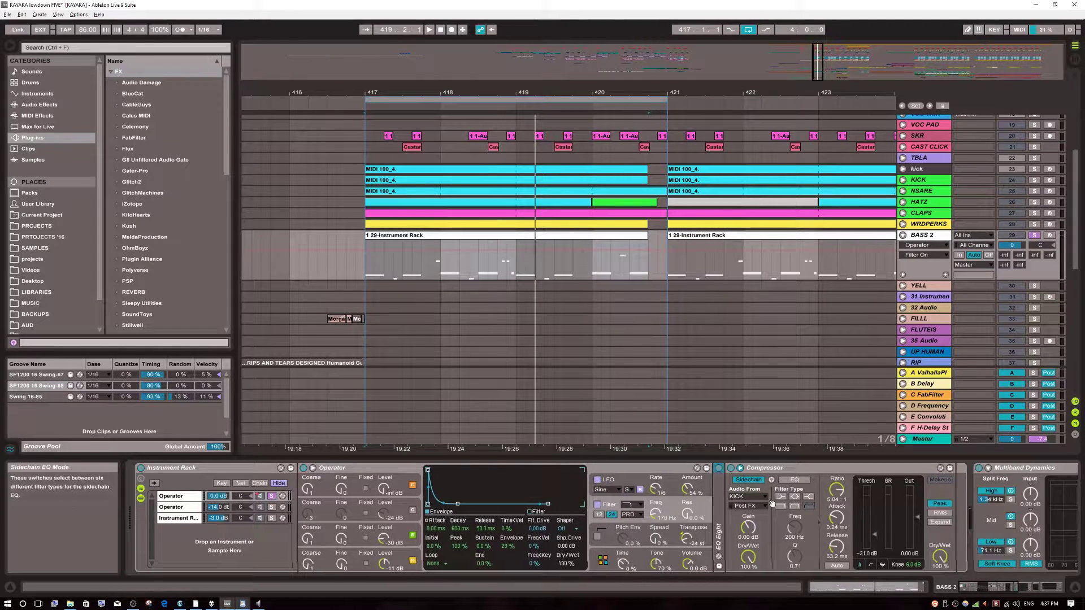
pyautogui.doubleClick(767, 471)
pyautogui.hscroll(3, 791, 507)
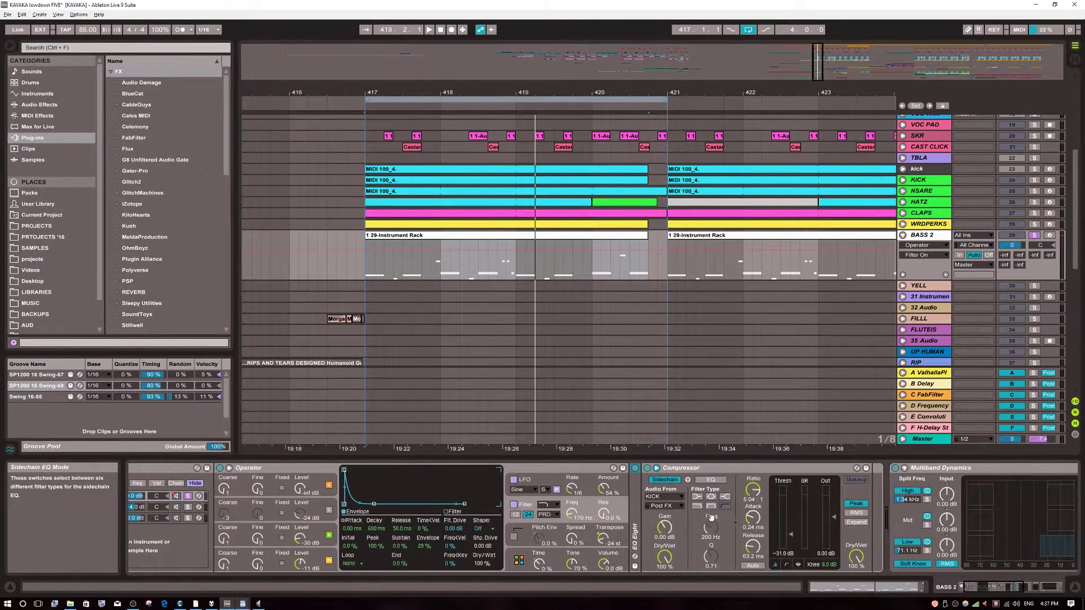
pyautogui.hscroll(-3, 554, 507)
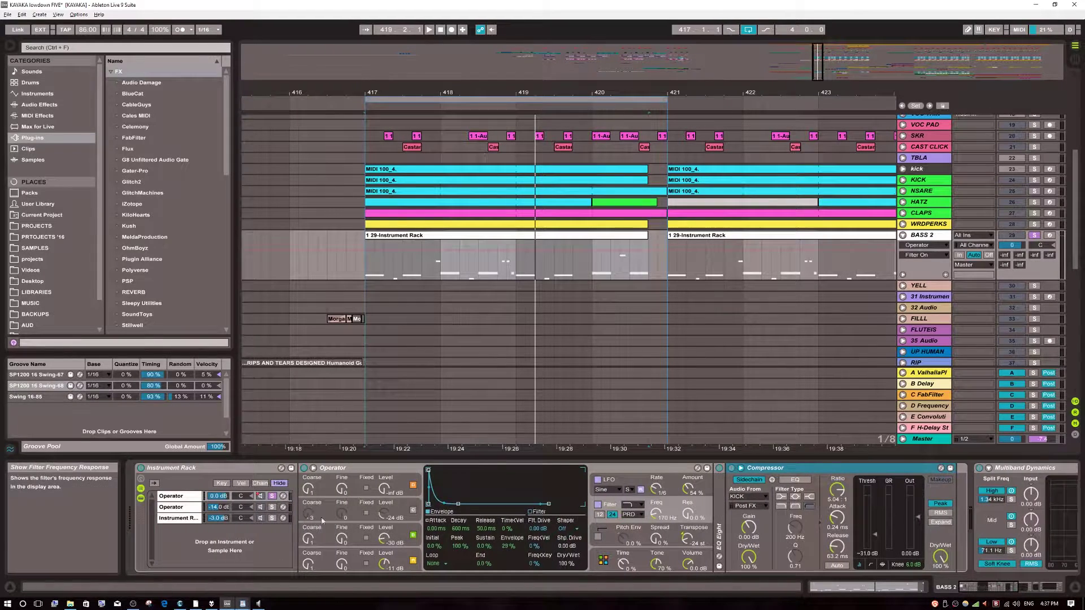
# Step: View the devices of the second Operator and nested Instrument Rack chains, return to the first Operator chain and play it with its Compressor
pyautogui.click(187, 516)
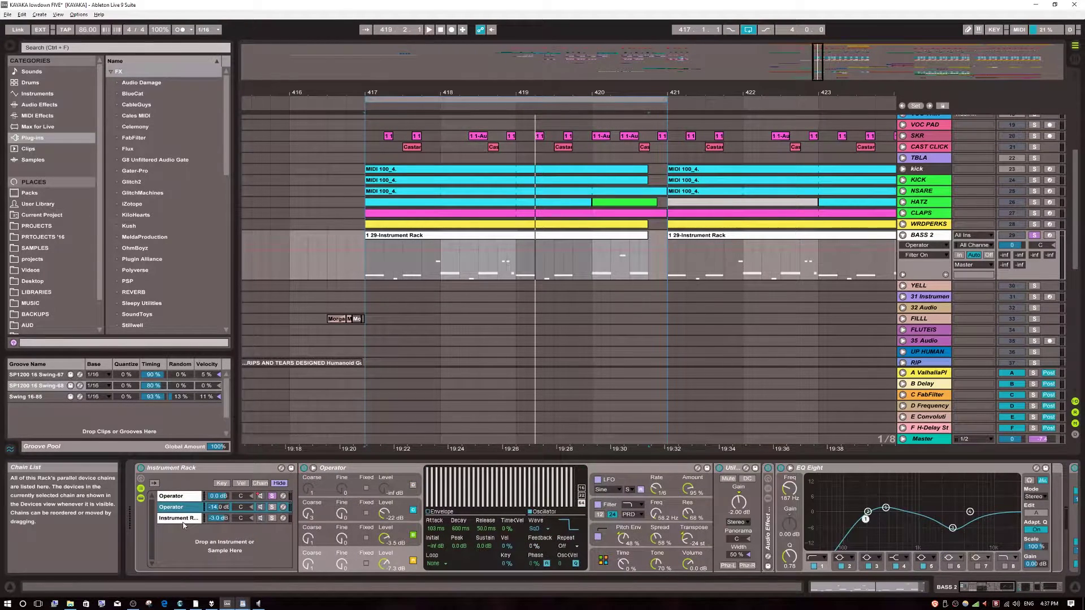
pyautogui.click(183, 519)
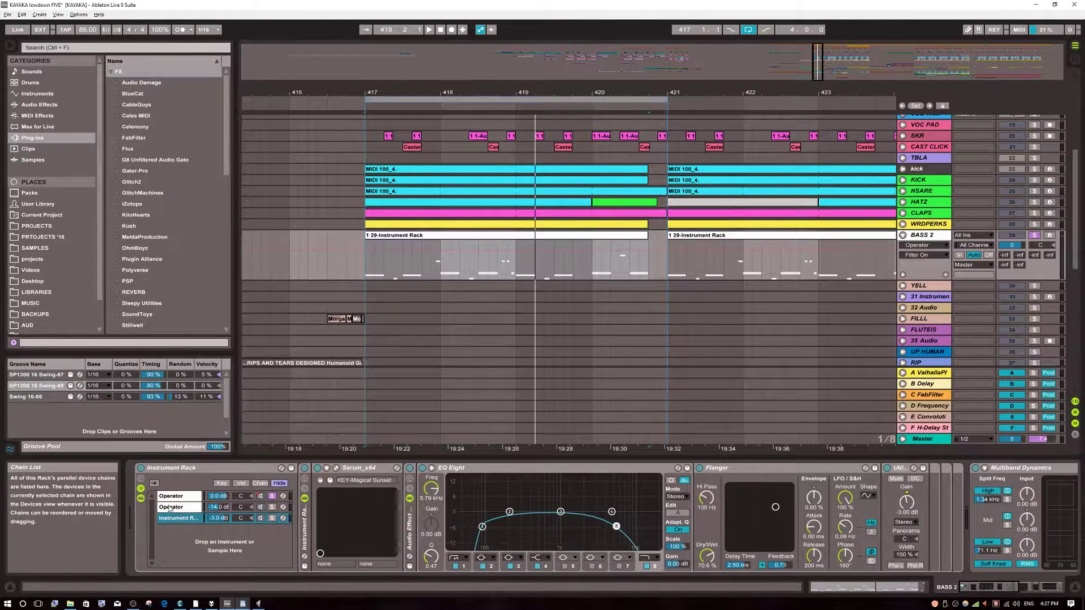
pyautogui.click(175, 497)
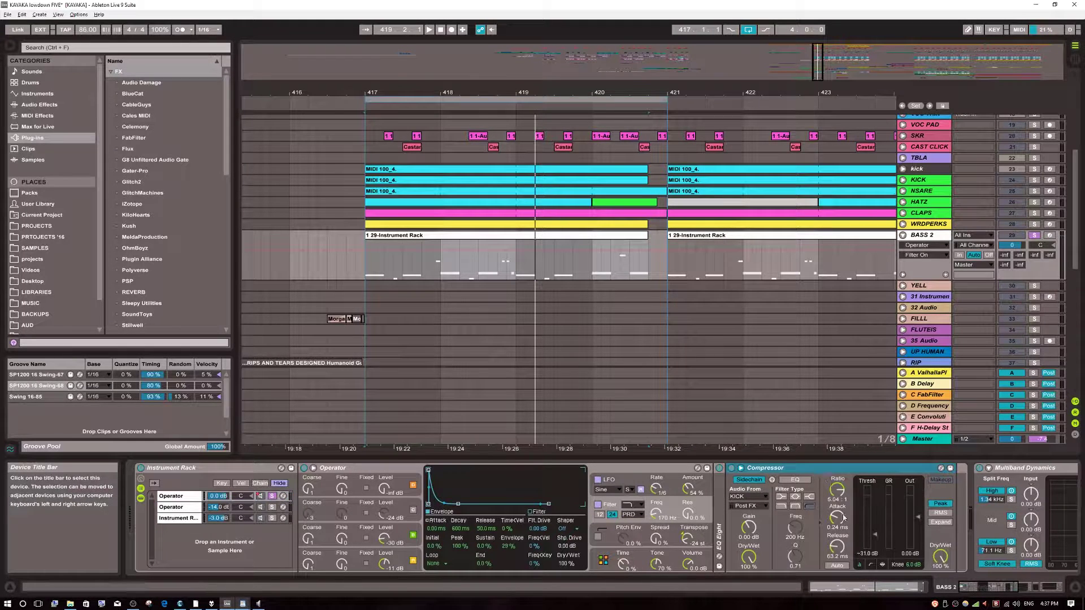
pyautogui.press('space')
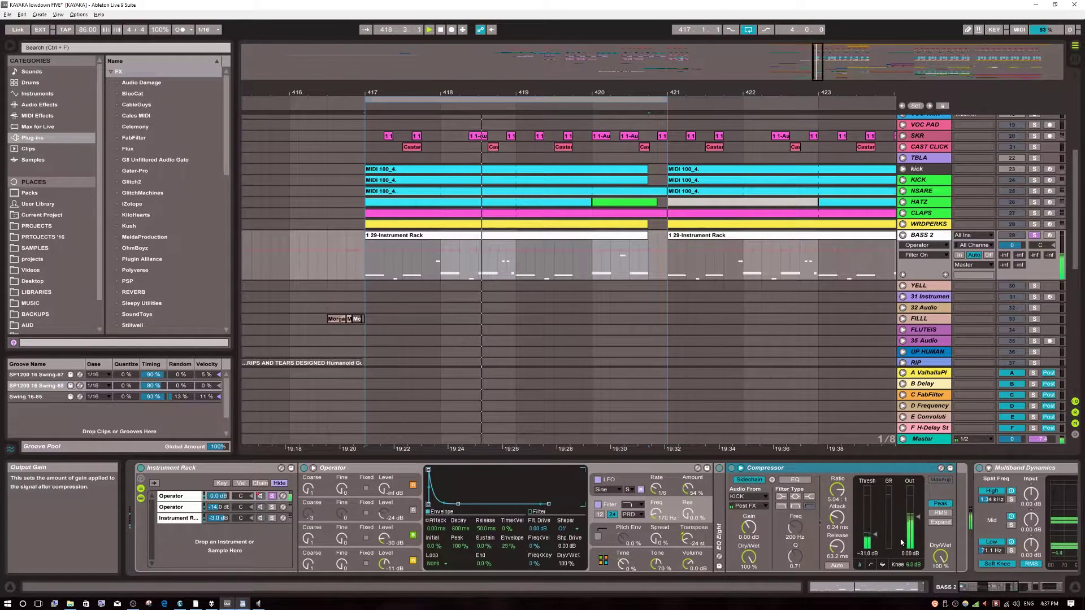
pyautogui.press('space')
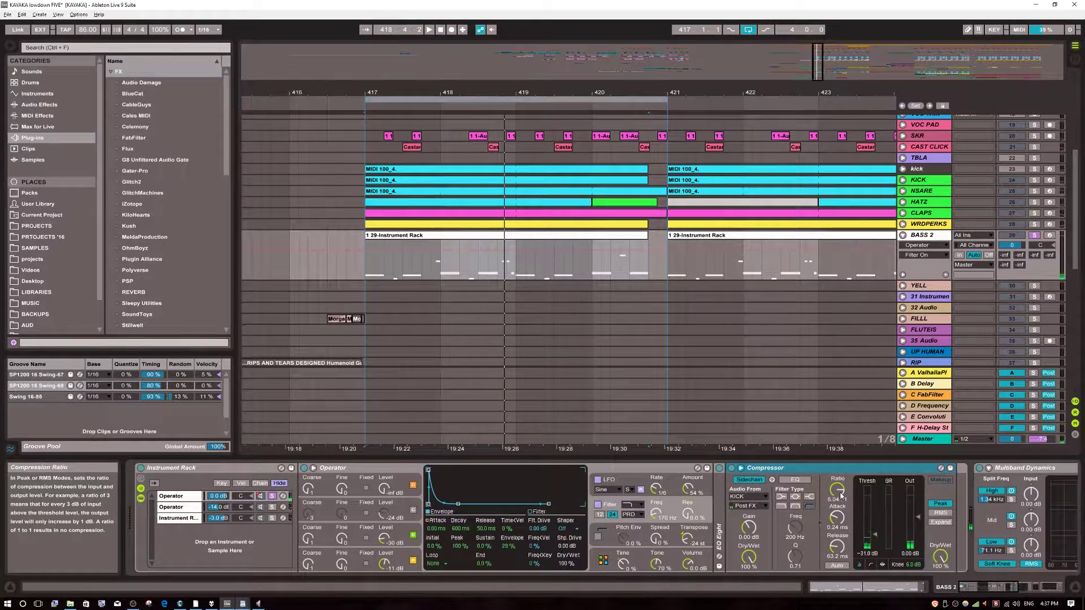
# Step: Solo the second Operator chain and play the bass while viewing its EQ Eight
pyautogui.click(271, 510)
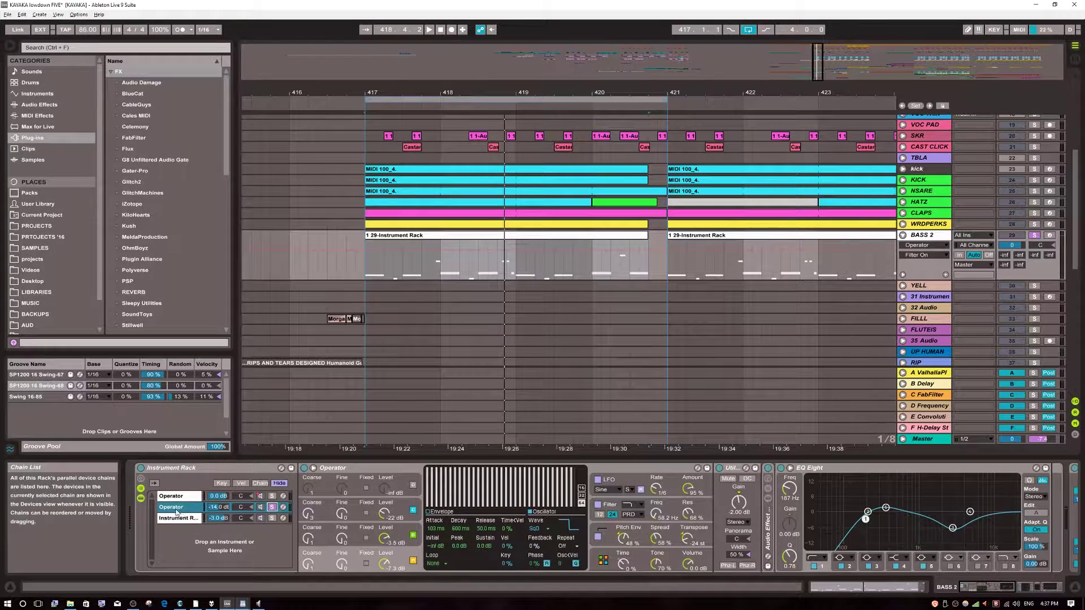
pyautogui.press('space')
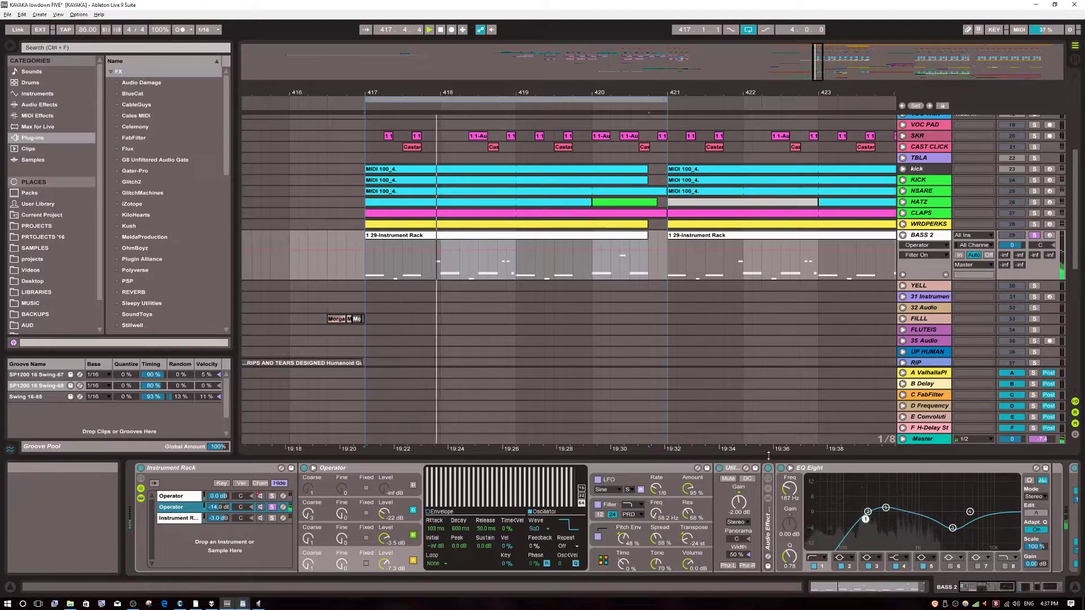
pyautogui.scroll(-2, 816, 490)
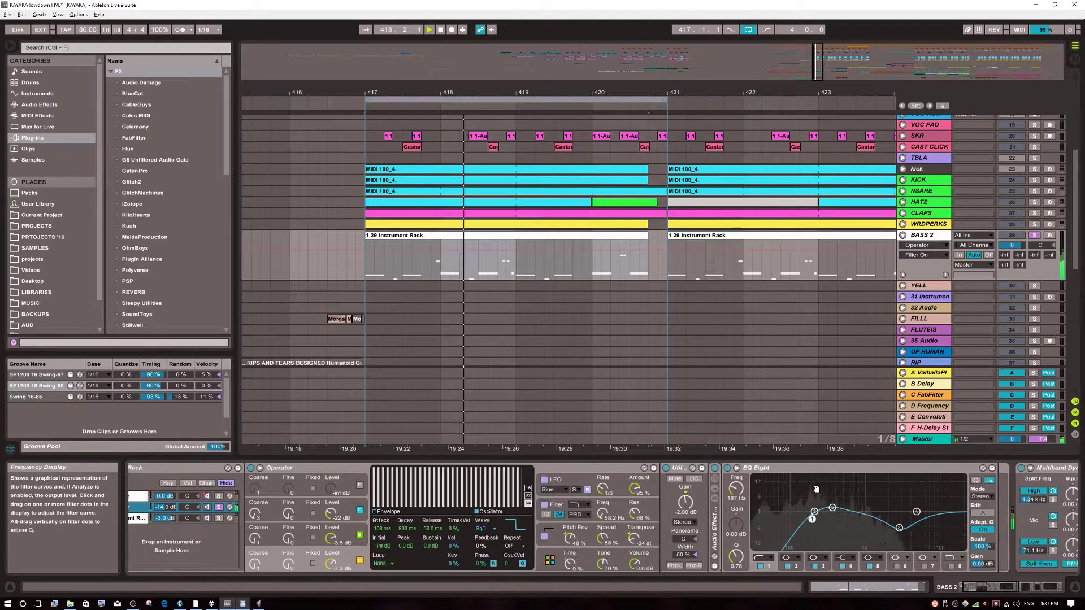
# Step: Compare the second Operator's sound with its EQ Eight and Audio Effect Rack bypassed, and look inside the Audio Effect Rack
pyautogui.click(715, 470)
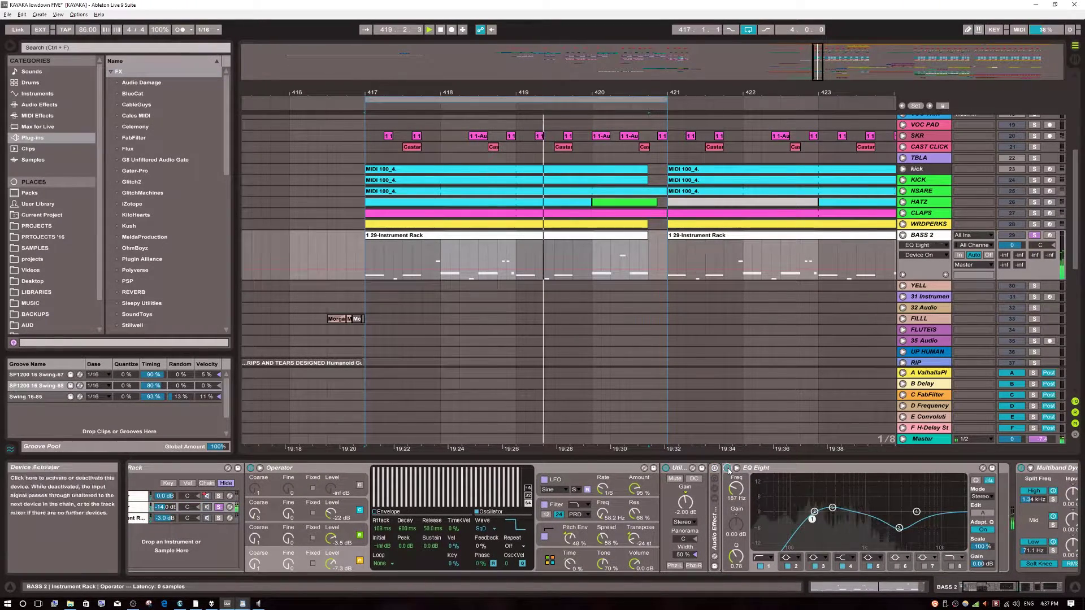
pyautogui.click(727, 468)
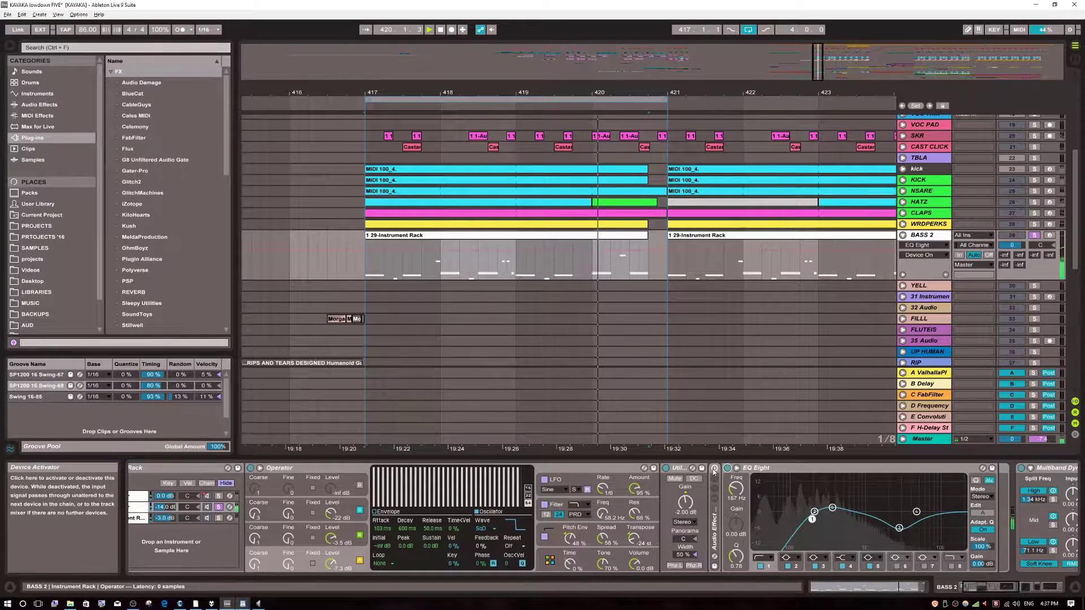
pyautogui.click(714, 499)
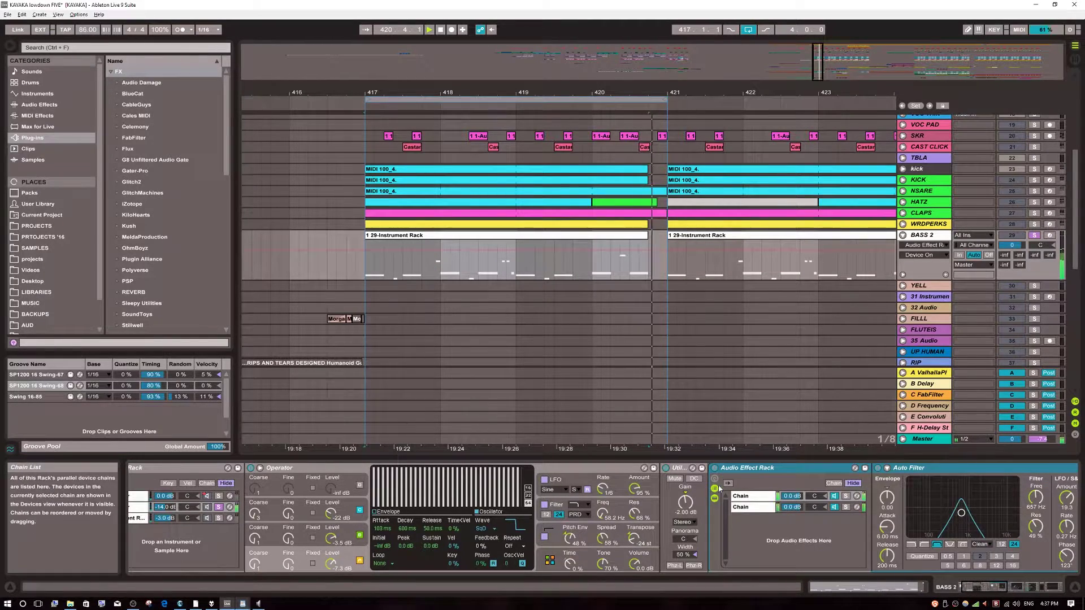
pyautogui.doubleClick(744, 470)
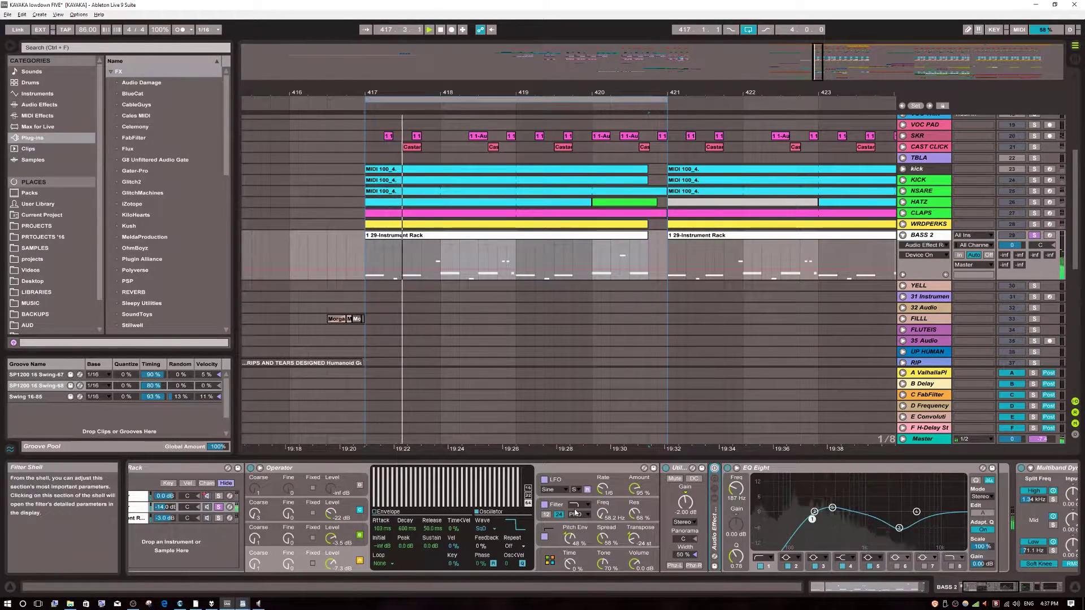
pyautogui.press('space')
# Step: Switch off the second Operator's Osc B, Osc C and filter, play Osc A alone and show its settings
pyautogui.click(346, 553)
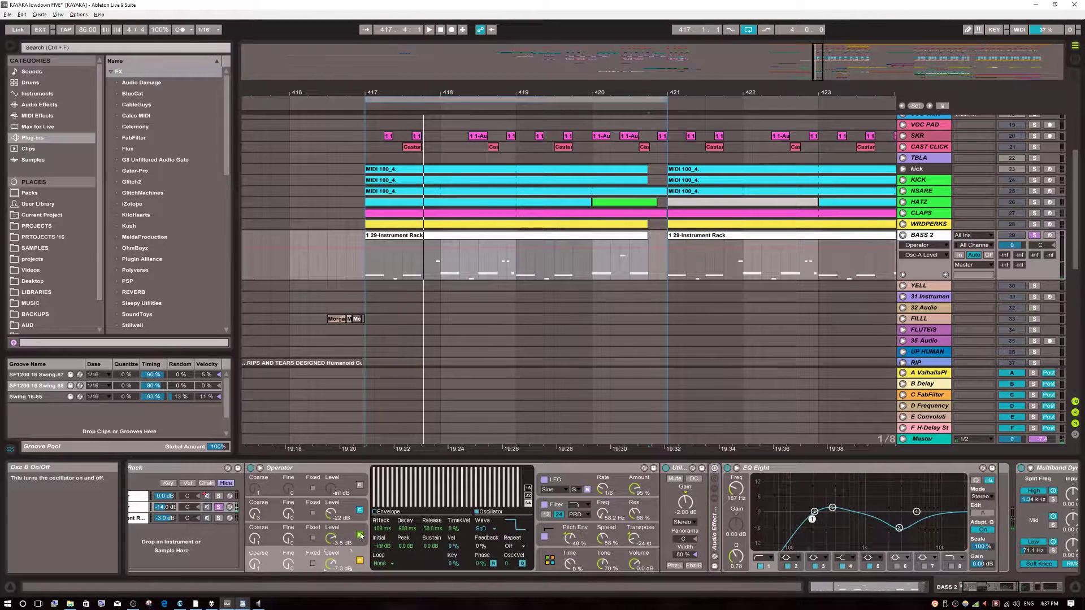
pyautogui.click(359, 535)
pyautogui.click(359, 510)
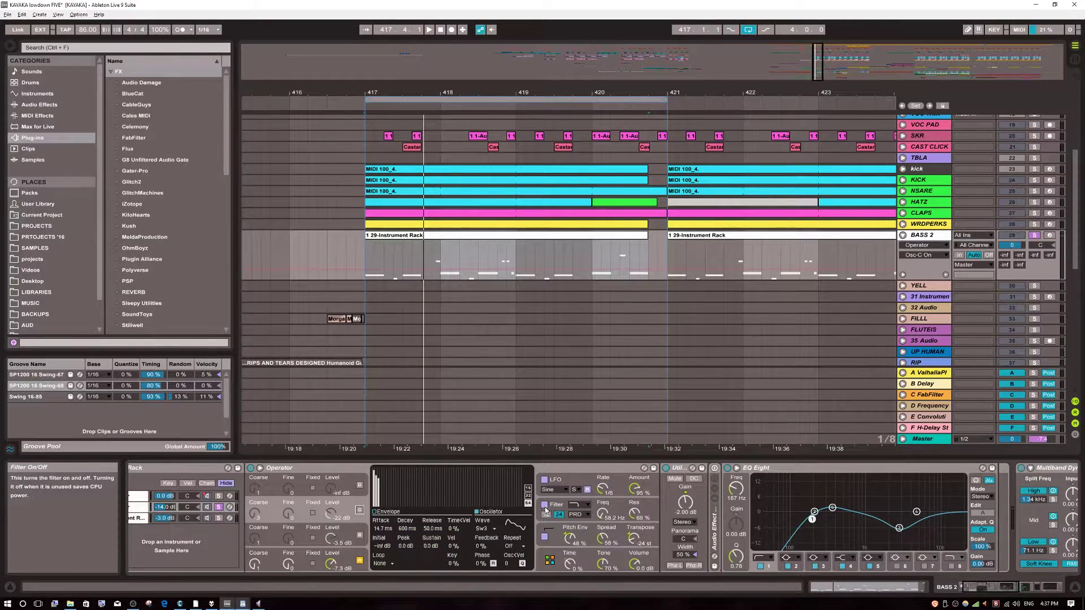
pyautogui.click(544, 506)
pyautogui.press('space')
pyautogui.click(350, 554)
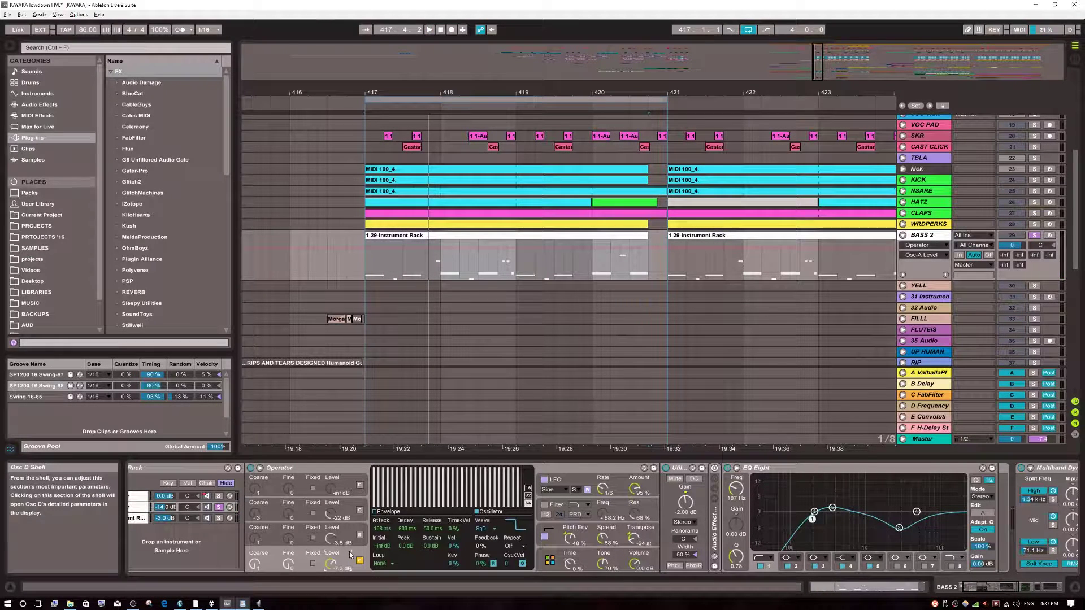
# Step: Switch the second Operator's Osc B, Osc C and filter back on one after another while auditioning the bass
pyautogui.click(359, 535)
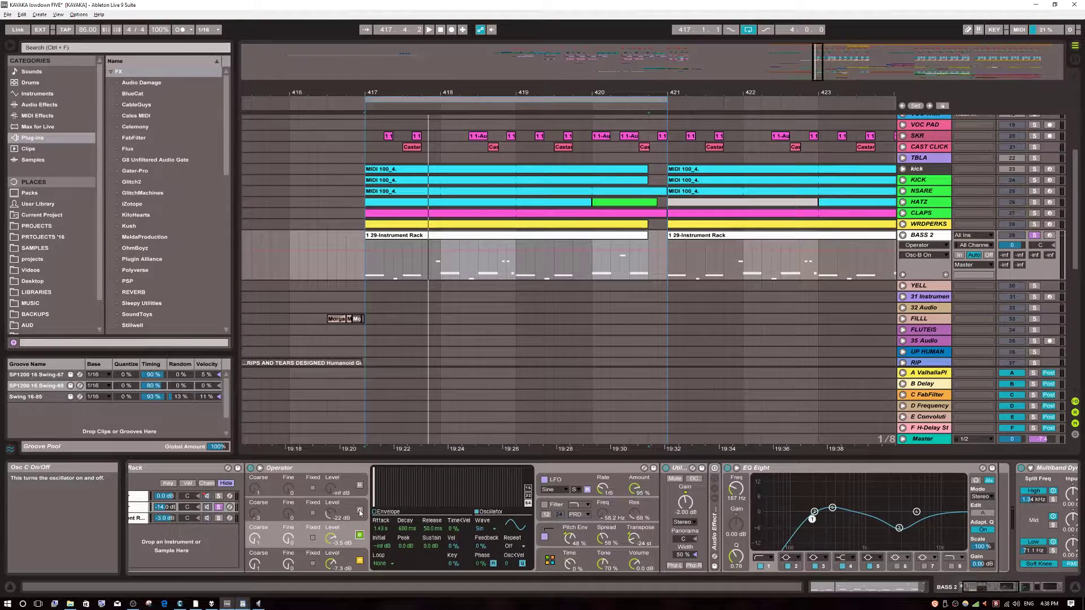
pyautogui.press('space')
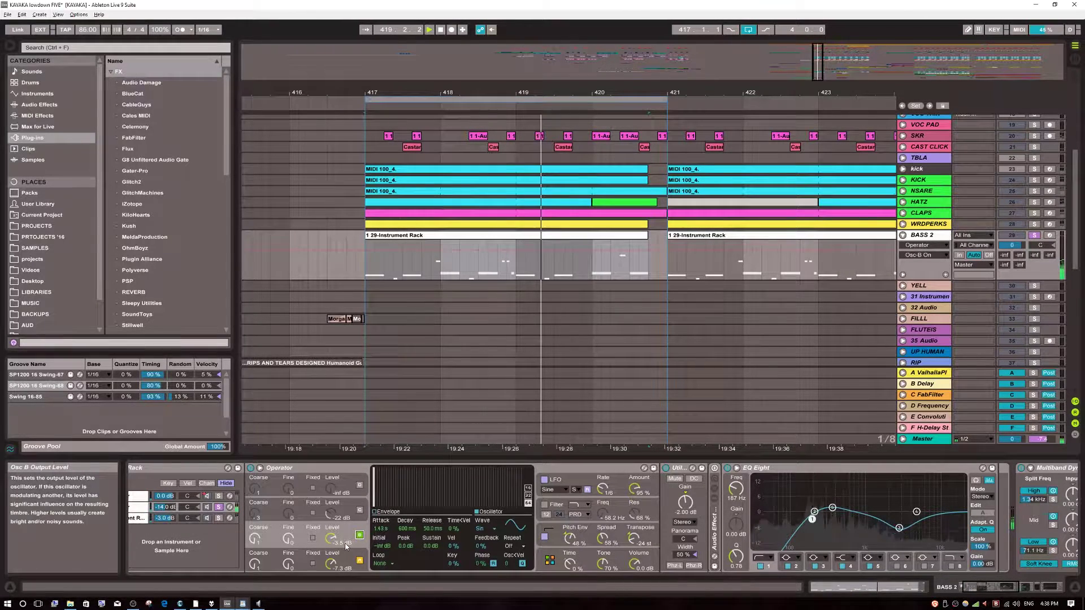
pyautogui.hscroll(-2, 373, 536)
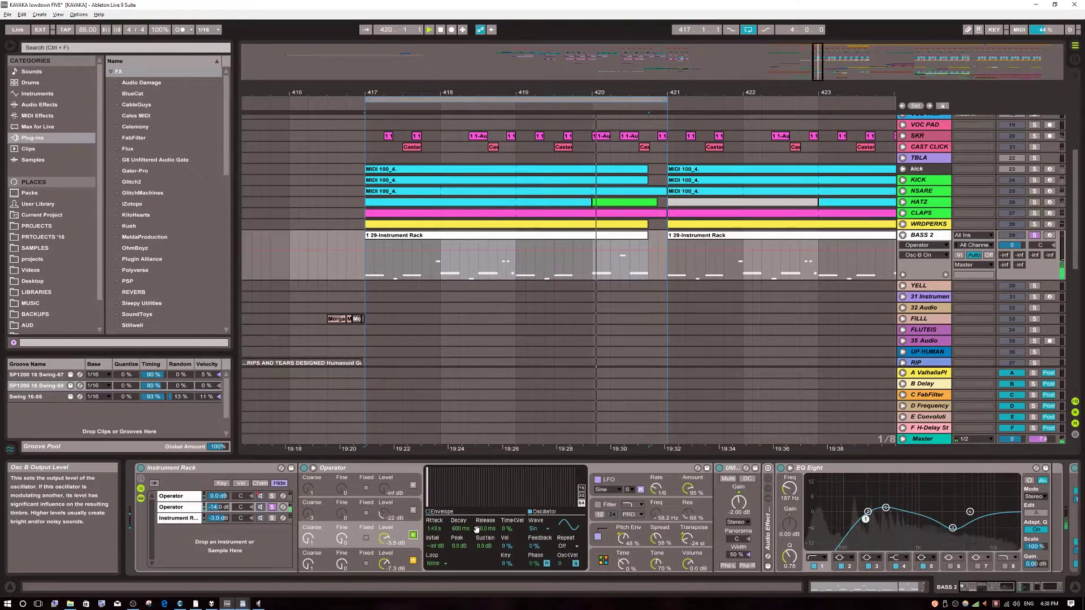
pyautogui.click(413, 511)
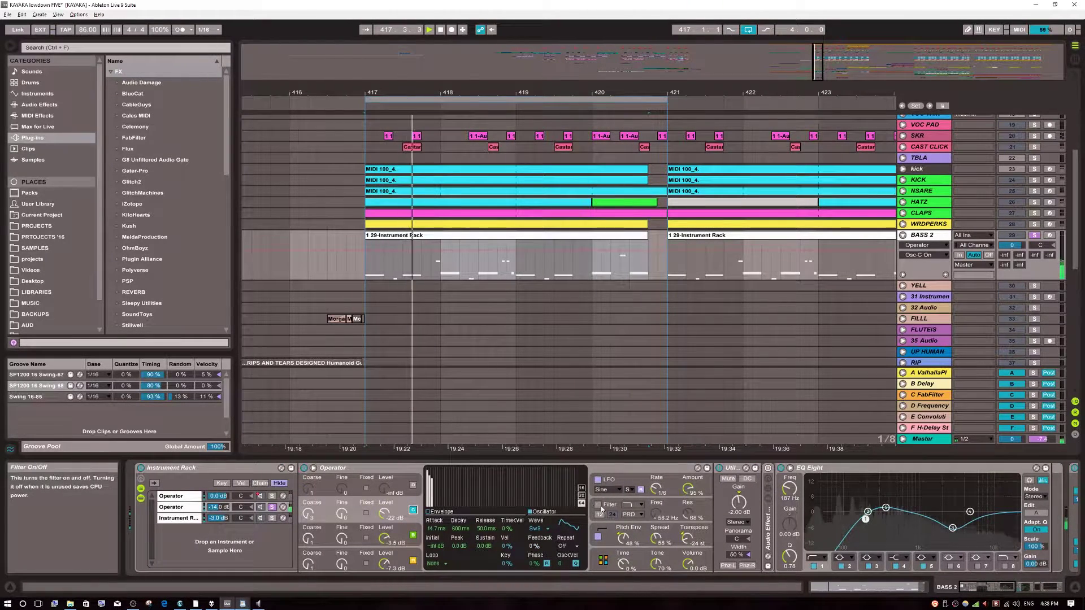
pyautogui.press('space')
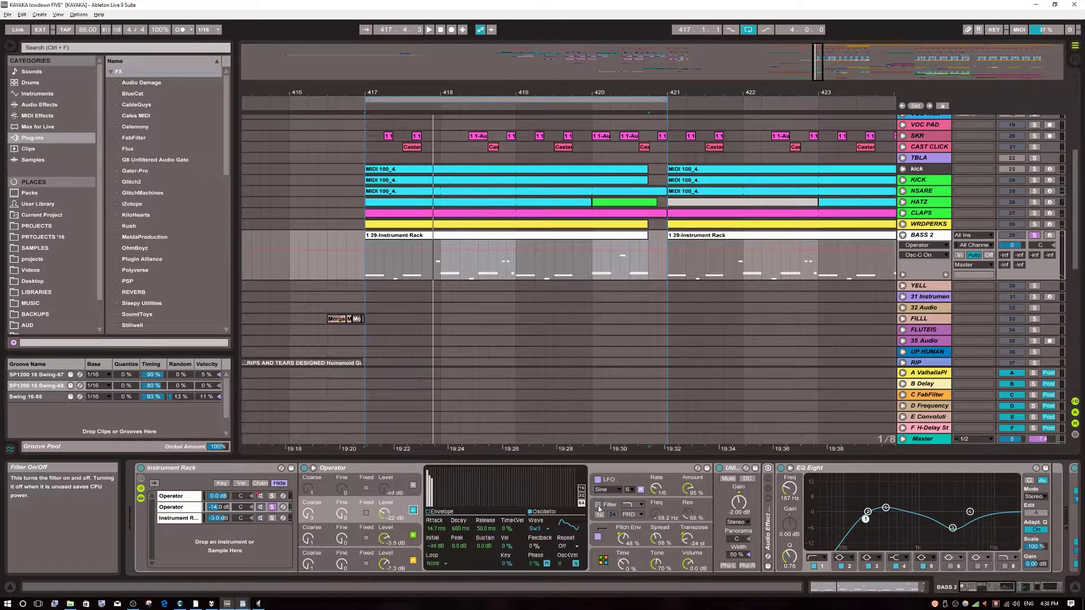
pyautogui.click(597, 505)
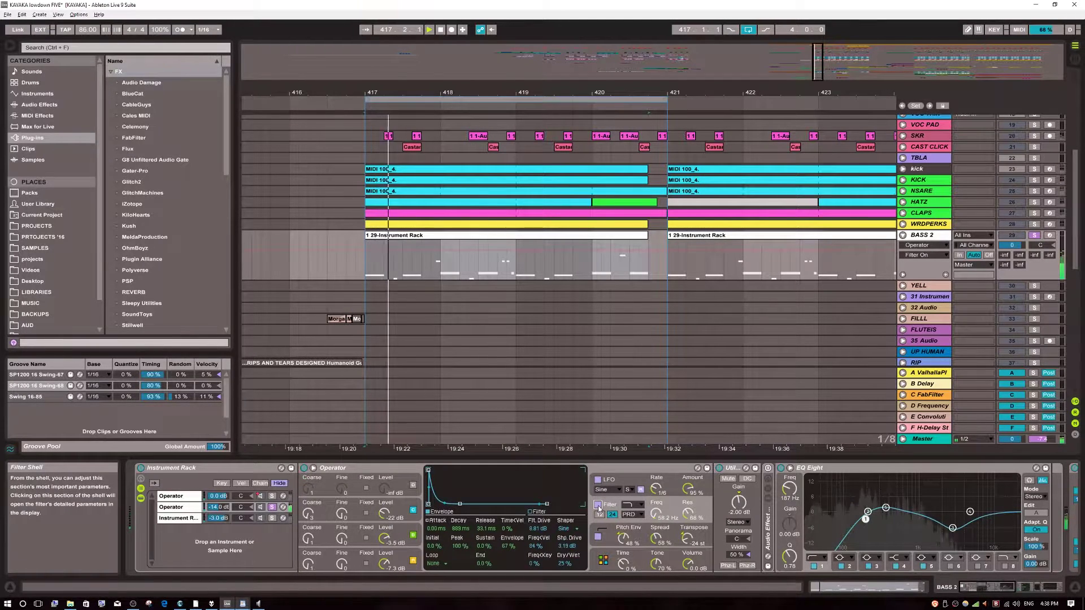
pyautogui.press('space')
# Step: Show the modulation envelope of the second Operator's filter frequency in the BASS 2 clip and examine its curves
pyautogui.rightClick(655, 515)
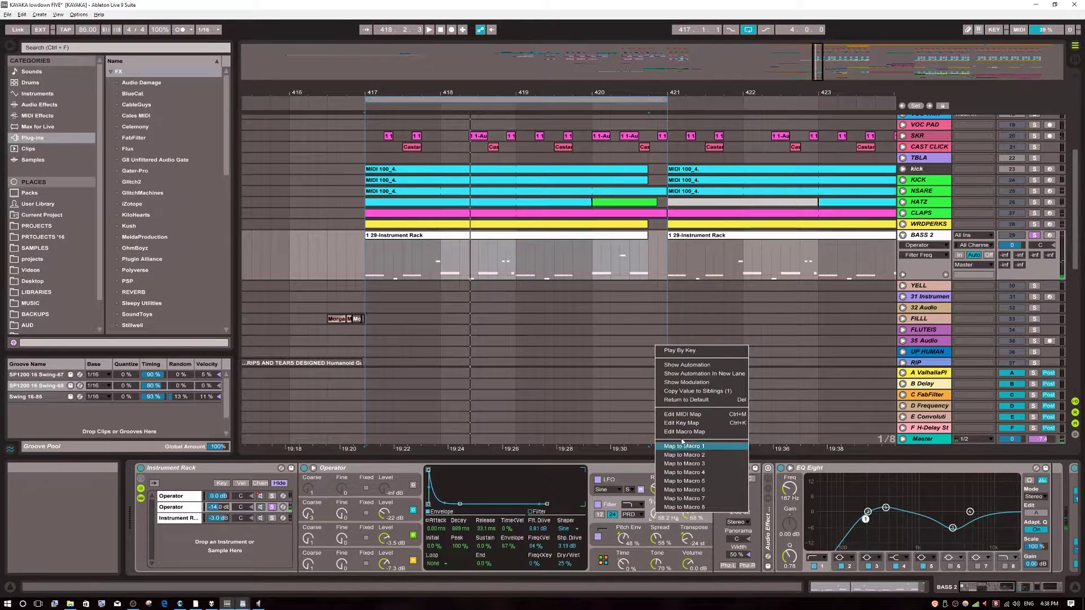
pyautogui.click(695, 384)
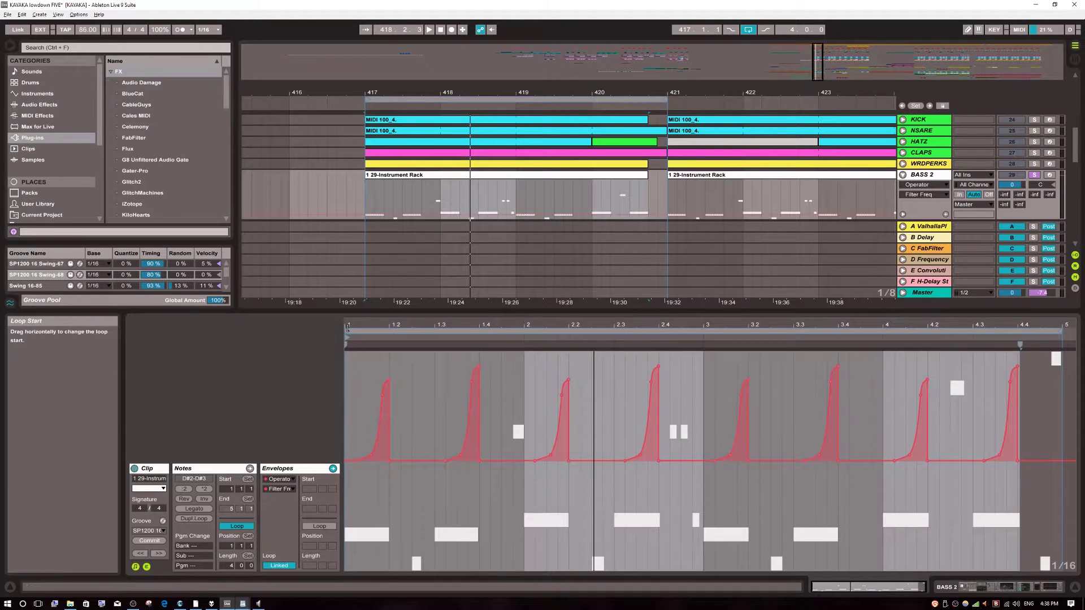
pyautogui.moveTo(348, 326); pyautogui.dragTo(348, 343)
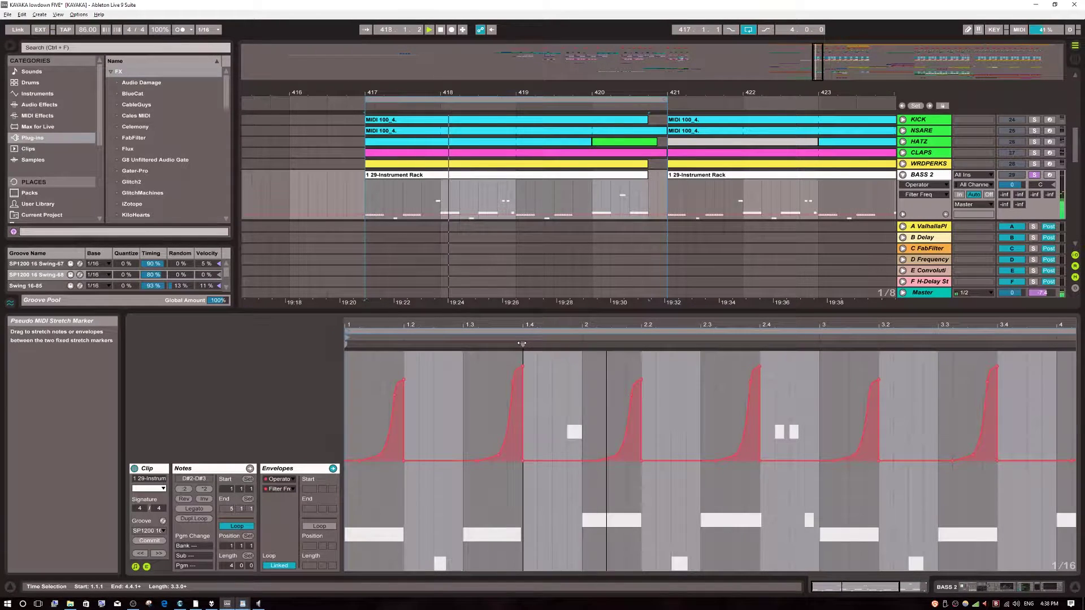
# Step: Return to the BASS 2 device chain and show the LFO settings of the second Operator
pyautogui.hotkey('shift', 'Tab')
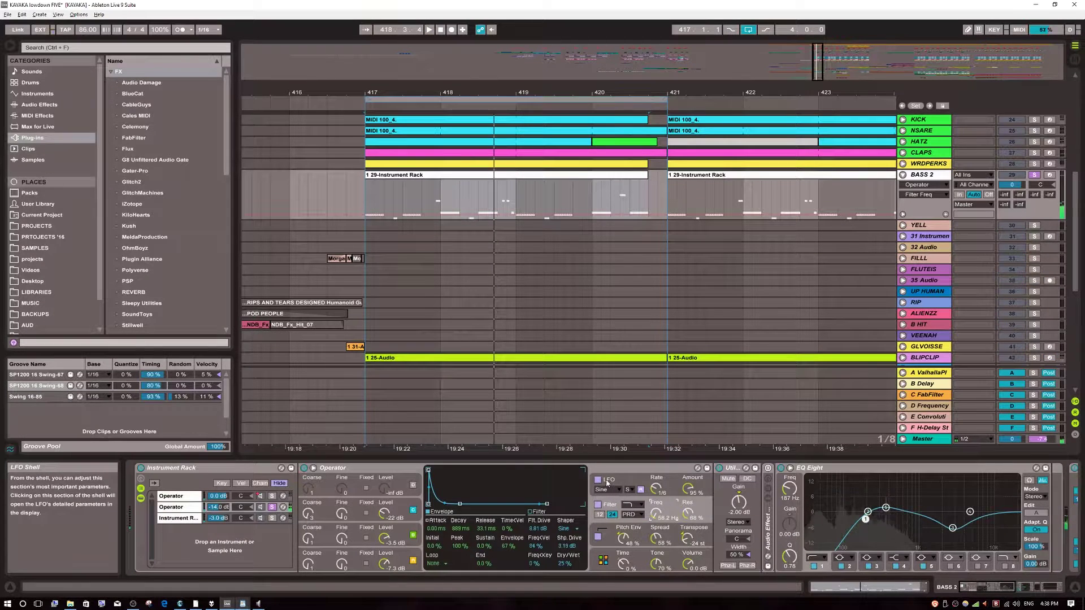
pyautogui.click(635, 481)
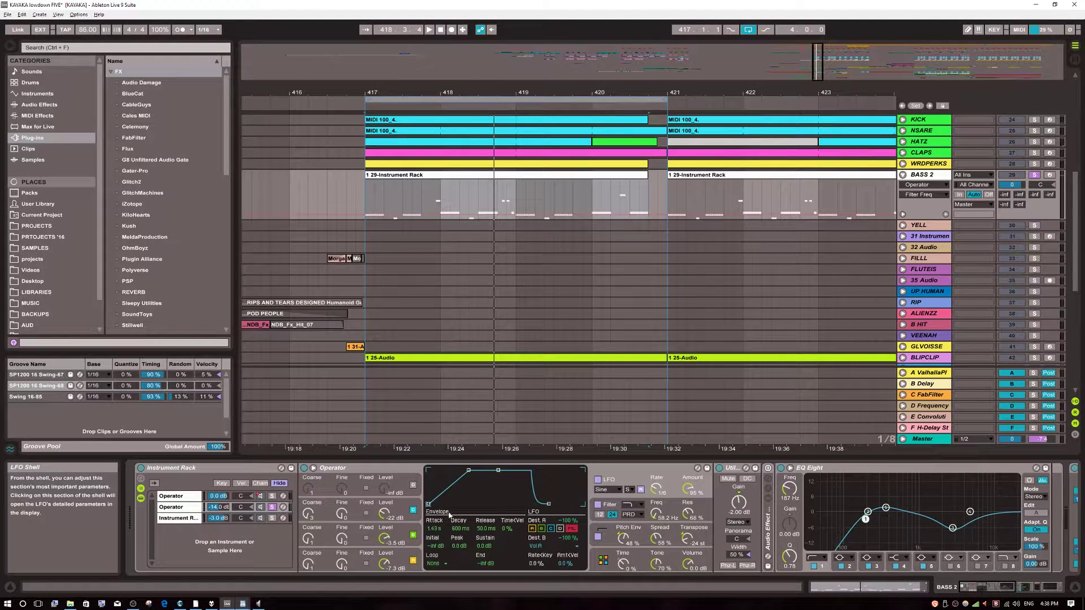
pyautogui.click(178, 498)
pyautogui.click(179, 508)
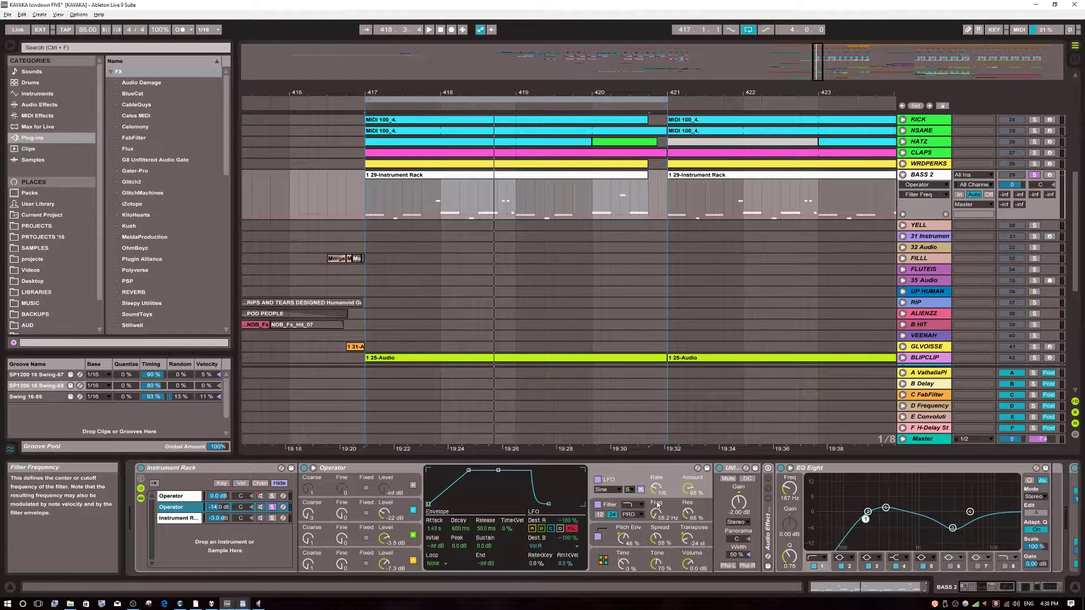
# Step: Switch the second Operator's filter off and back on, play the bass briefly and show the pitch settings
pyautogui.click(598, 504)
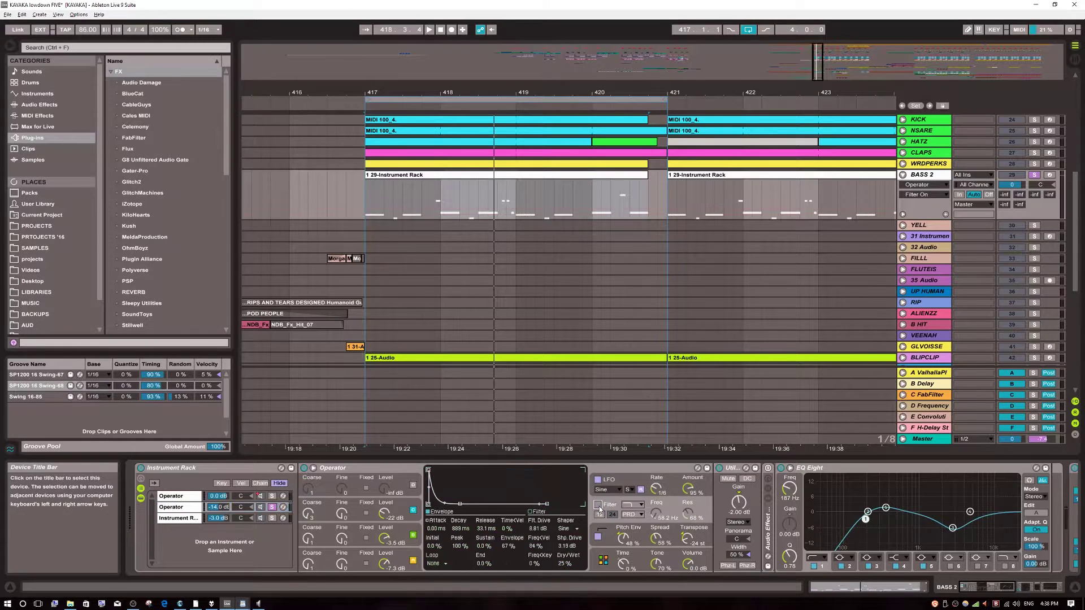
pyautogui.press('space')
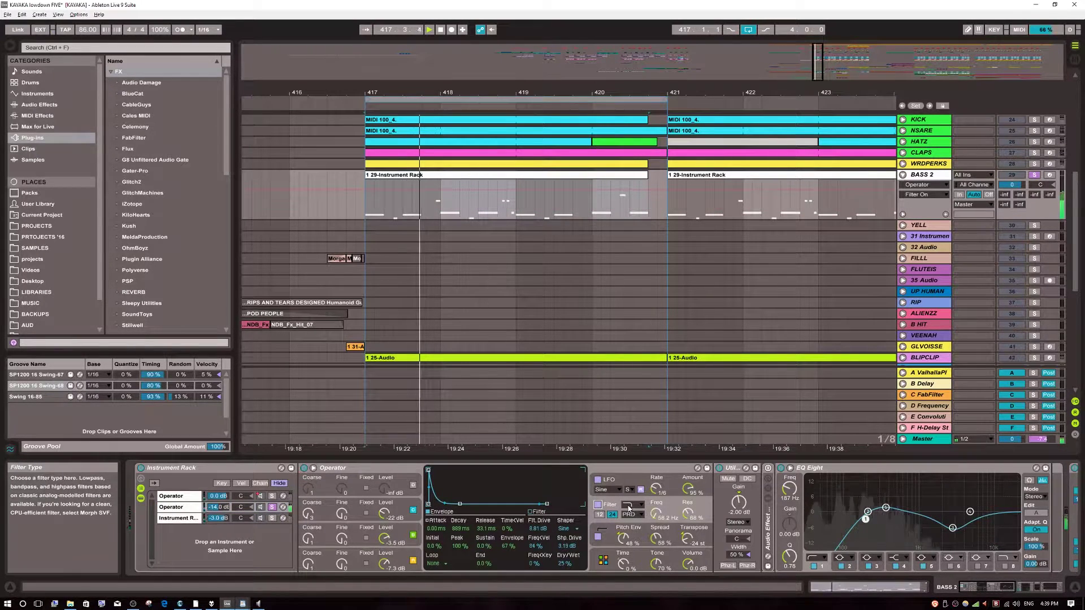
pyautogui.press('space')
pyautogui.click(657, 540)
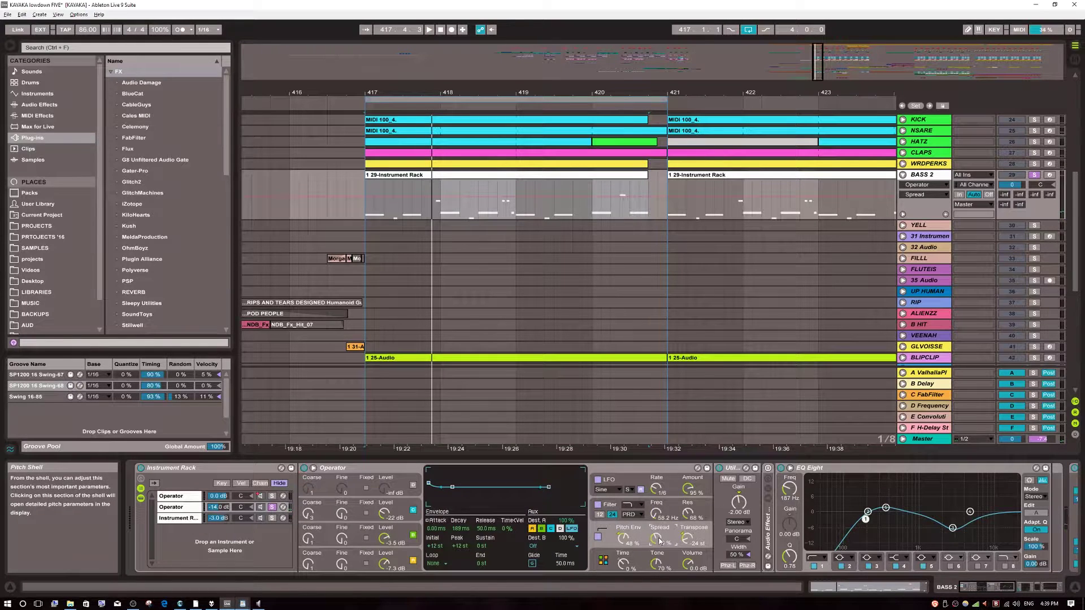
# Step: Switch off Osc A and Osc C in the second Operator and play Osc B alone
pyautogui.click(413, 560)
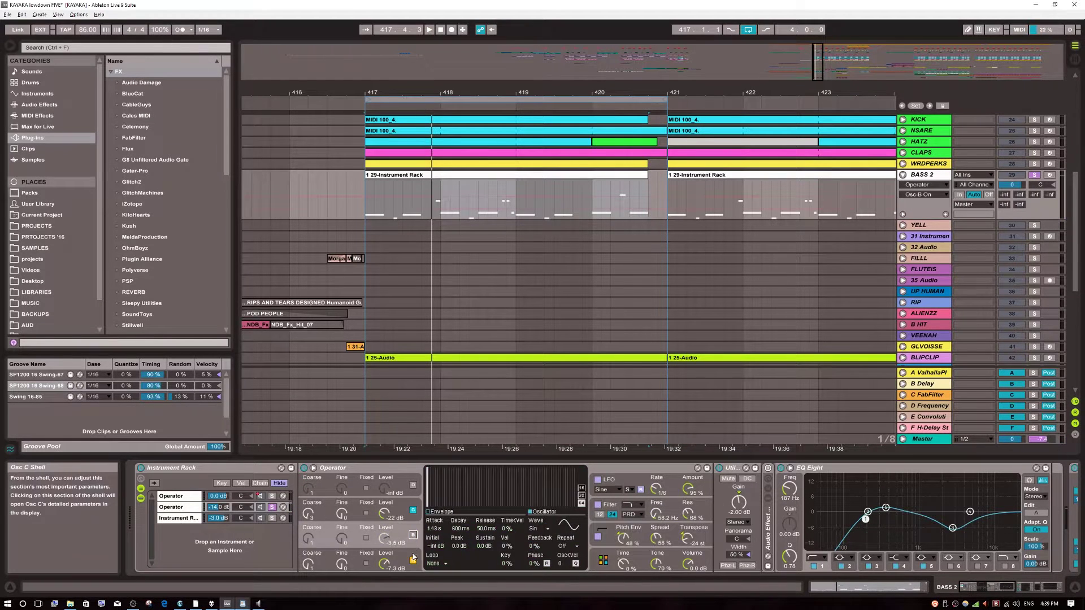
pyautogui.click(395, 512)
pyautogui.press('space')
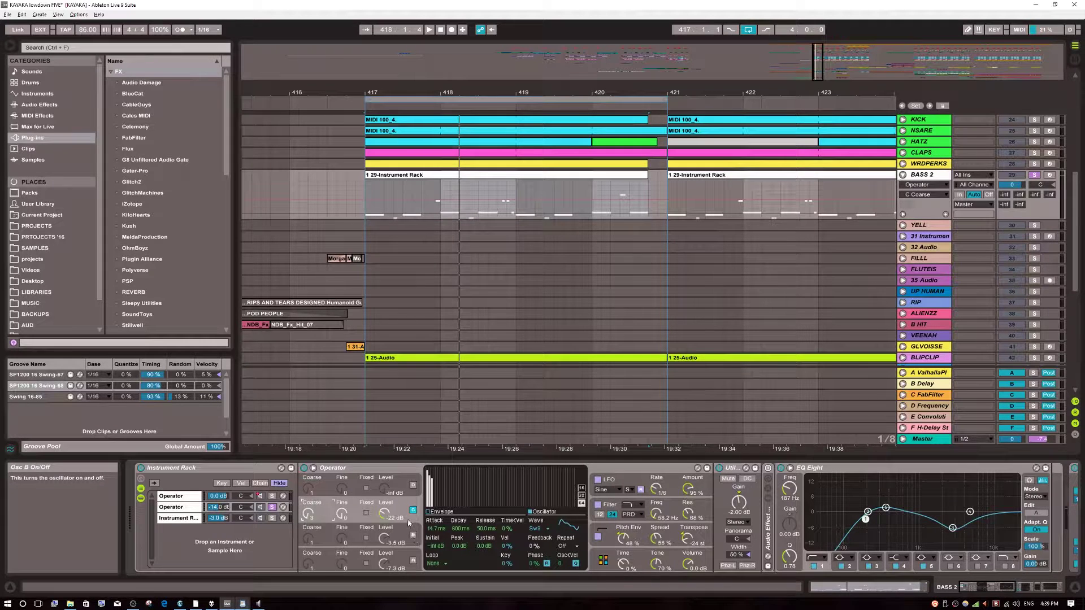
# Step: Switch Osc A and Osc C back on and compare the playing bass with Osc B off and on
pyautogui.click(413, 564)
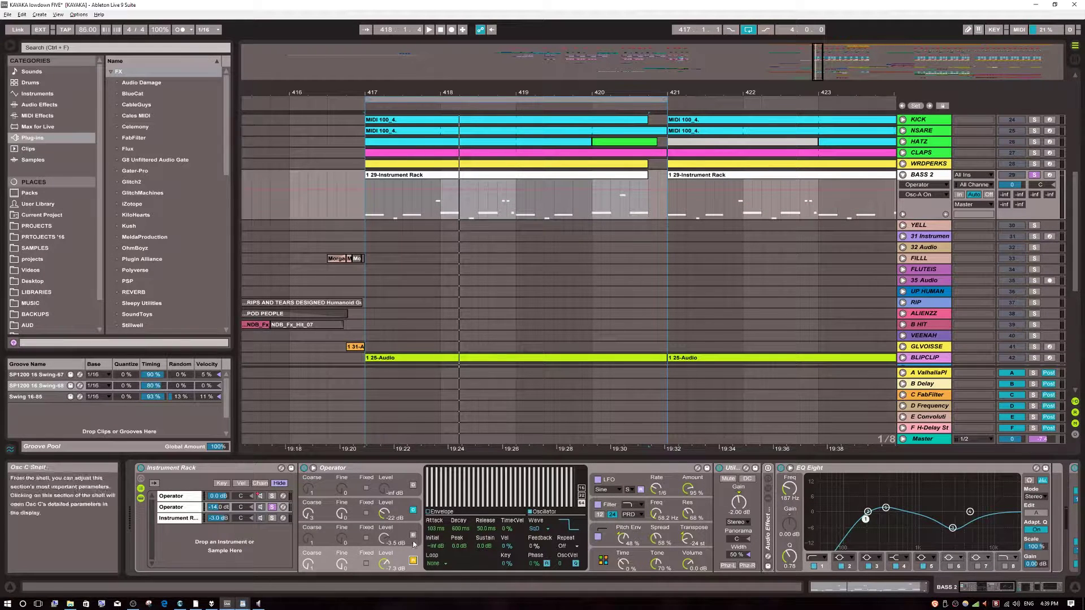
pyautogui.click(413, 534)
pyautogui.press('space')
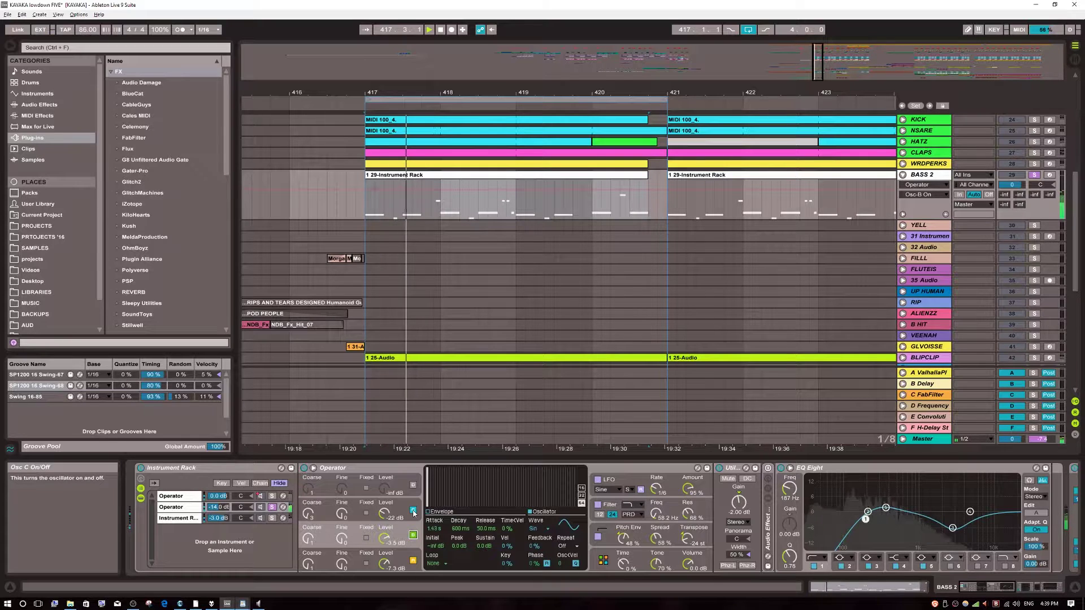
pyautogui.click(413, 512)
pyautogui.click(413, 512)
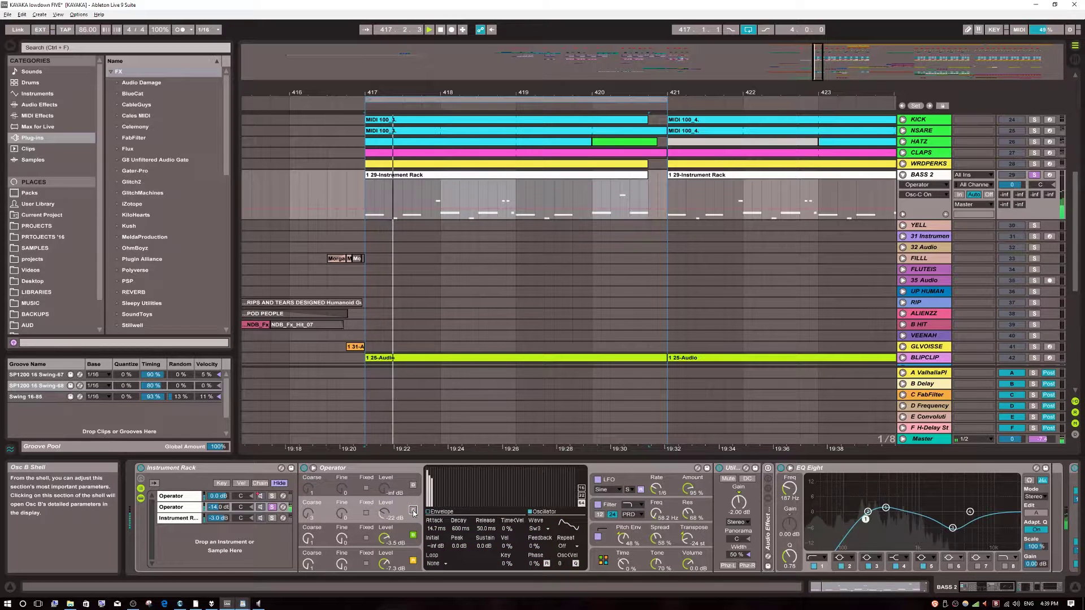
pyautogui.press('space')
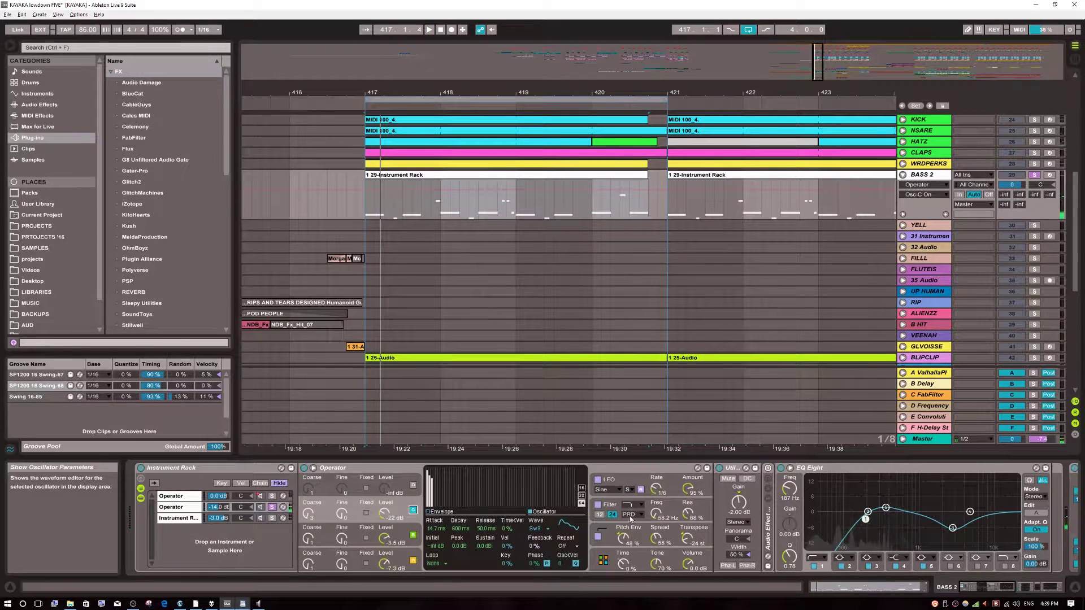
# Step: Examine the second Operator's Spread setting and the Width of the Utility that follows it
pyautogui.scroll(-3, 578, 540)
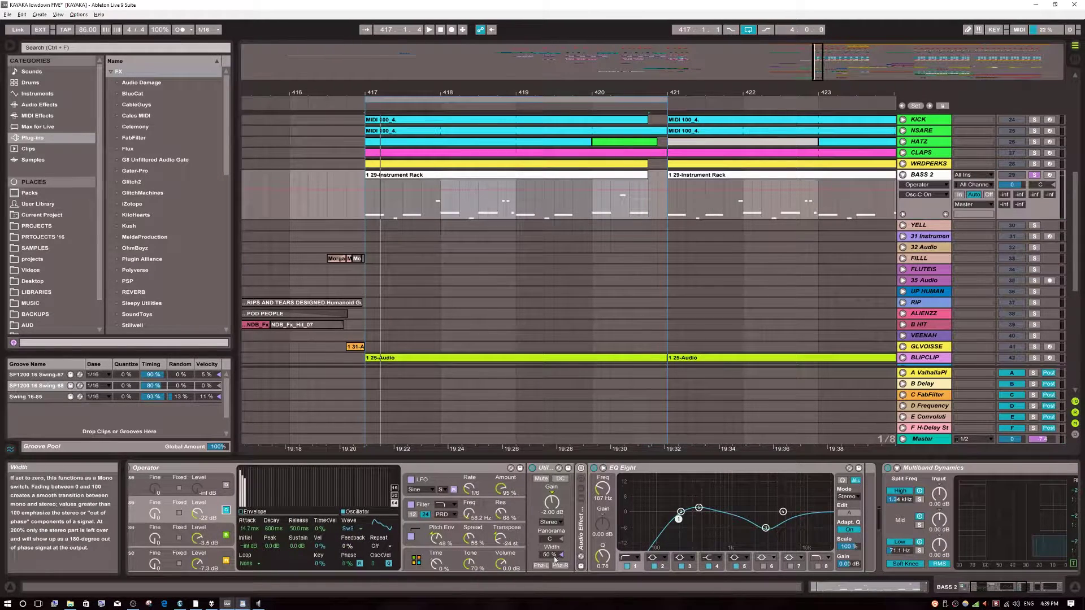
pyautogui.click(472, 538)
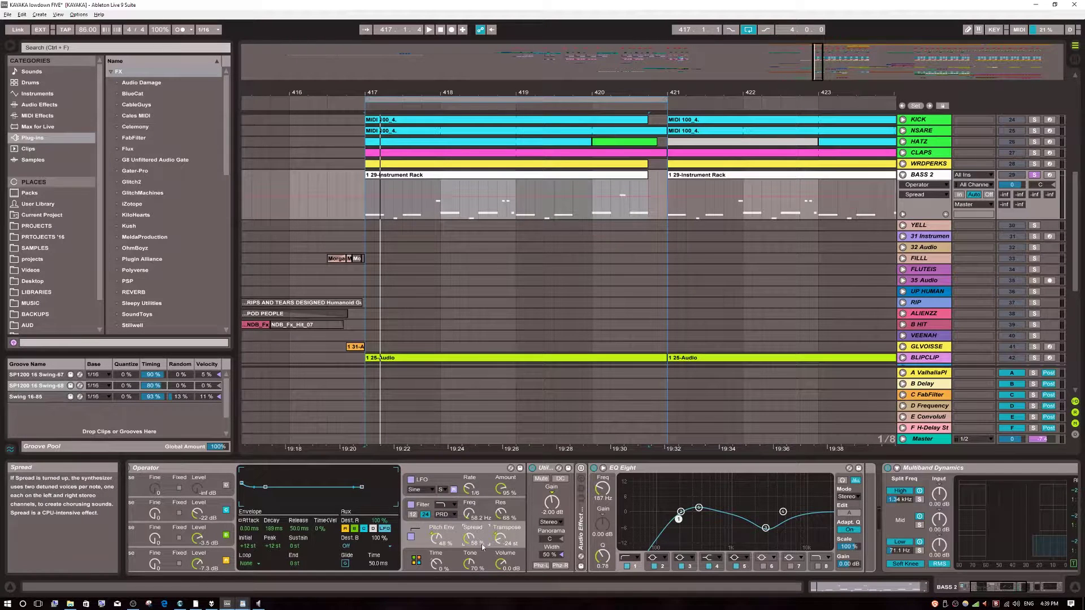
pyautogui.click(548, 555)
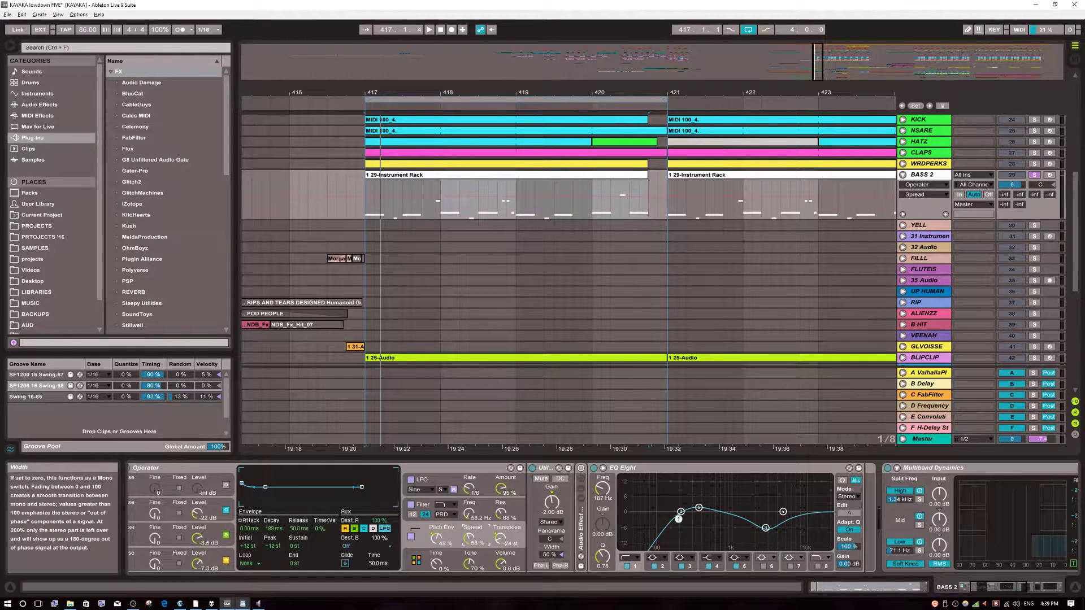
# Step: Unfold the Audio Effect Rack after the Utility, look through its two chains and switch the rack on
pyautogui.doubleClick(582, 537)
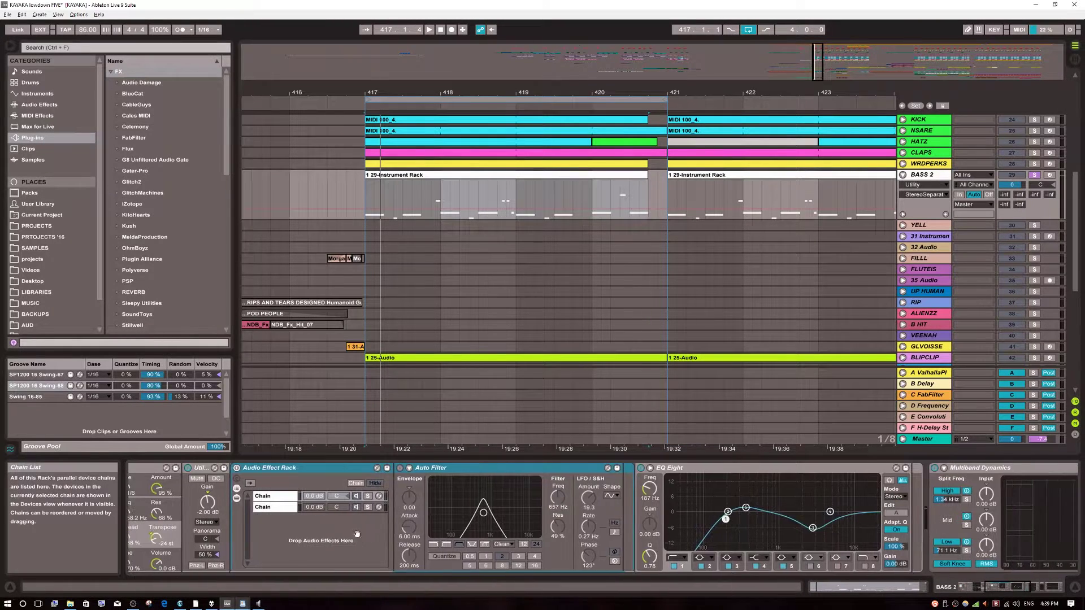
pyautogui.click(274, 507)
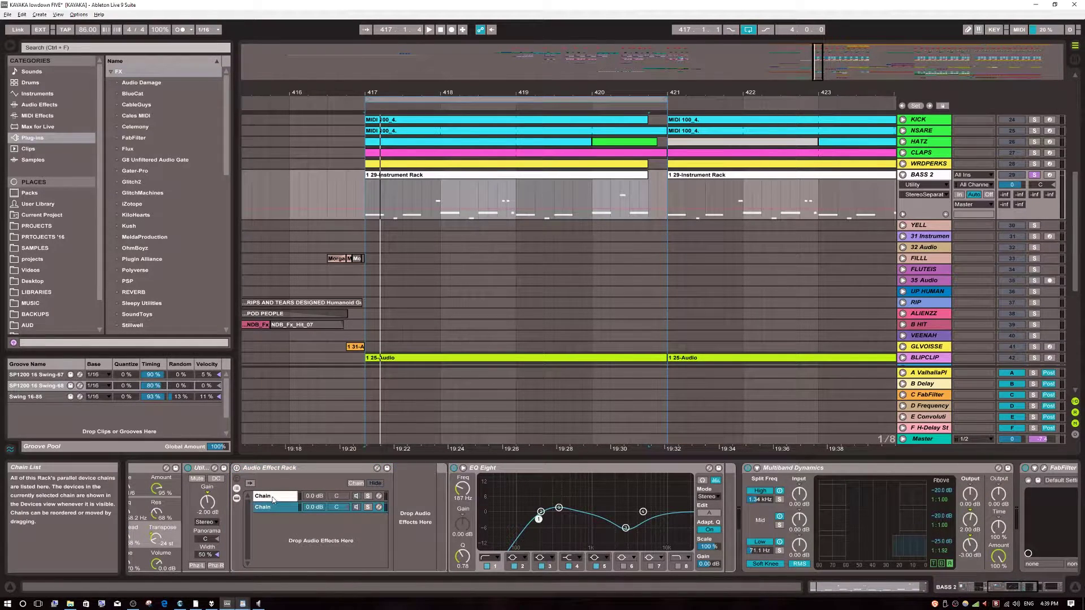
pyautogui.click(273, 497)
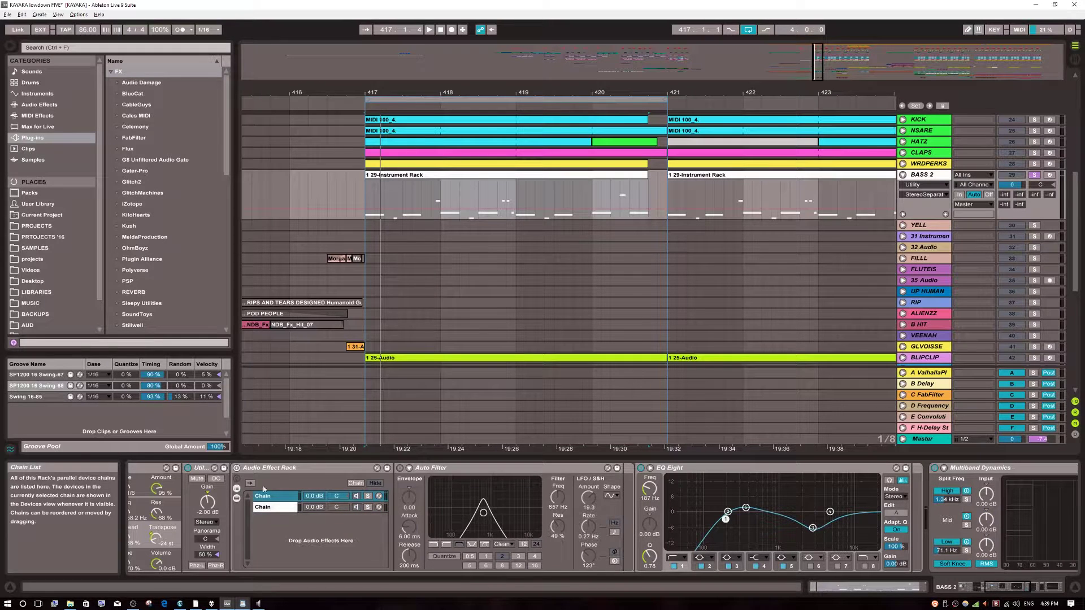
pyautogui.click(237, 467)
pyautogui.click(291, 469)
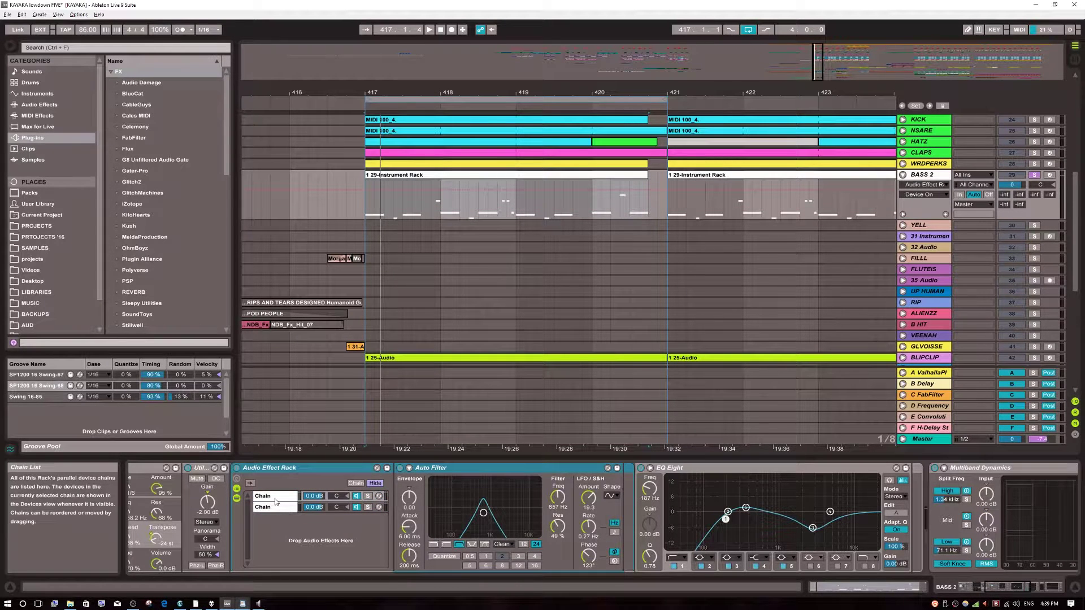
pyautogui.click(276, 497)
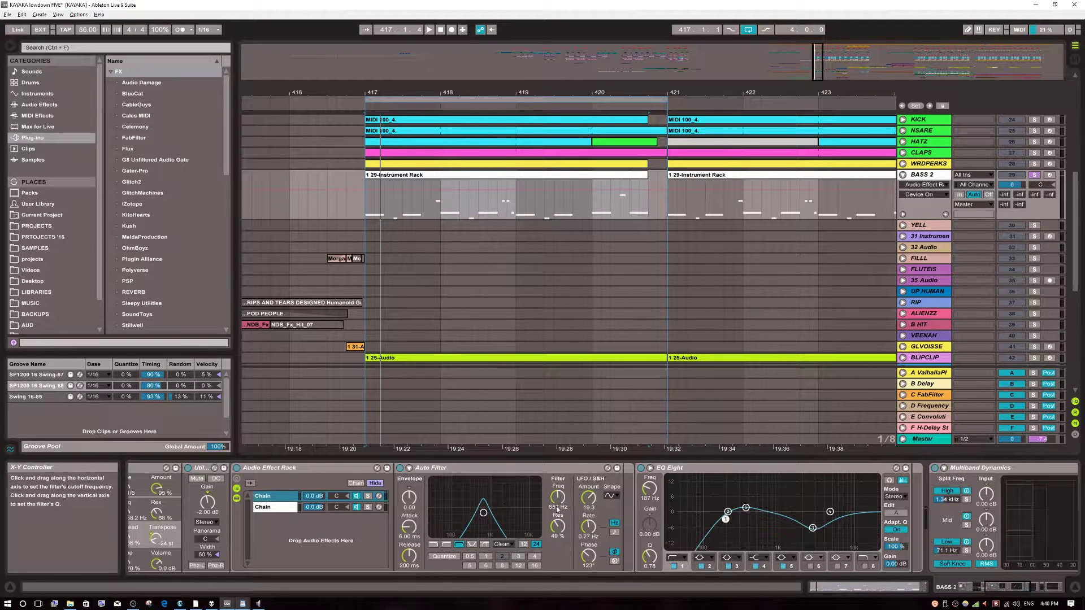
# Step: Solo each of the Audio Effect Rack's two chains in turn while playing, and show the first chain's Auto Filter again
pyautogui.click(368, 498)
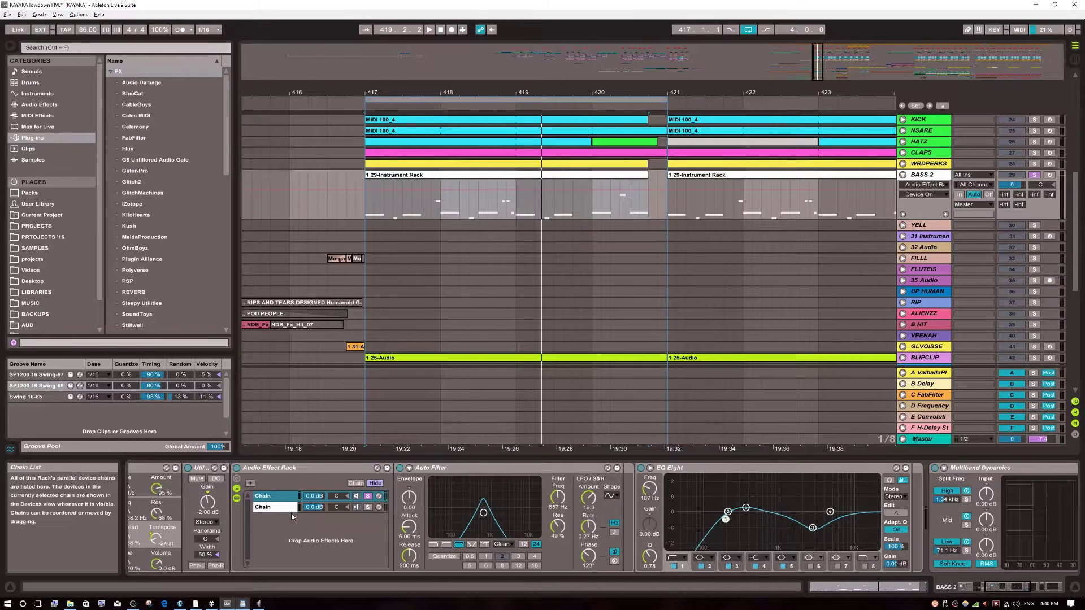
pyautogui.click(368, 507)
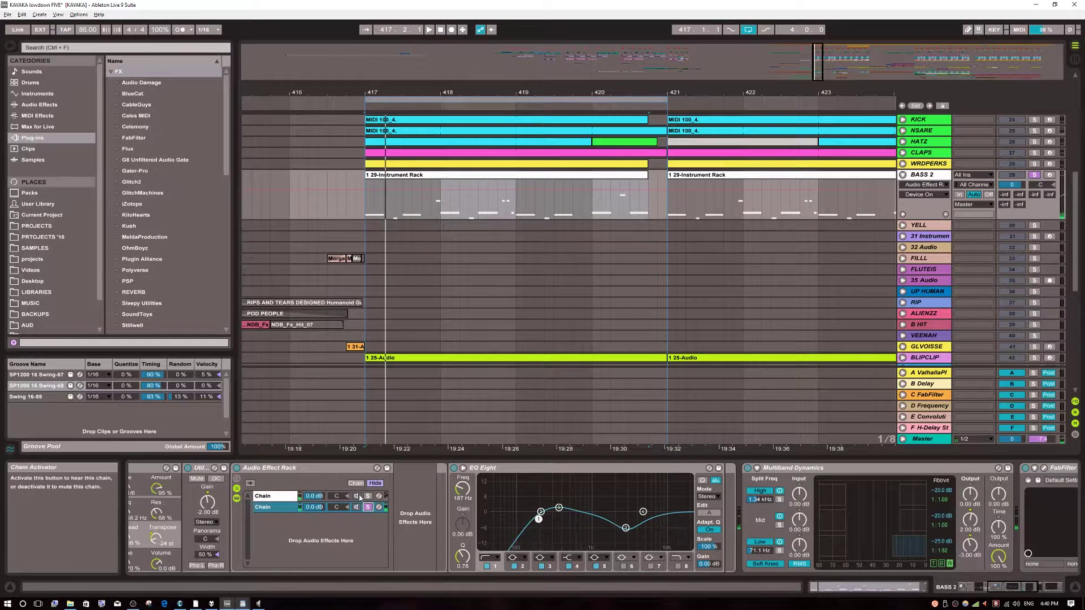
pyautogui.click(267, 496)
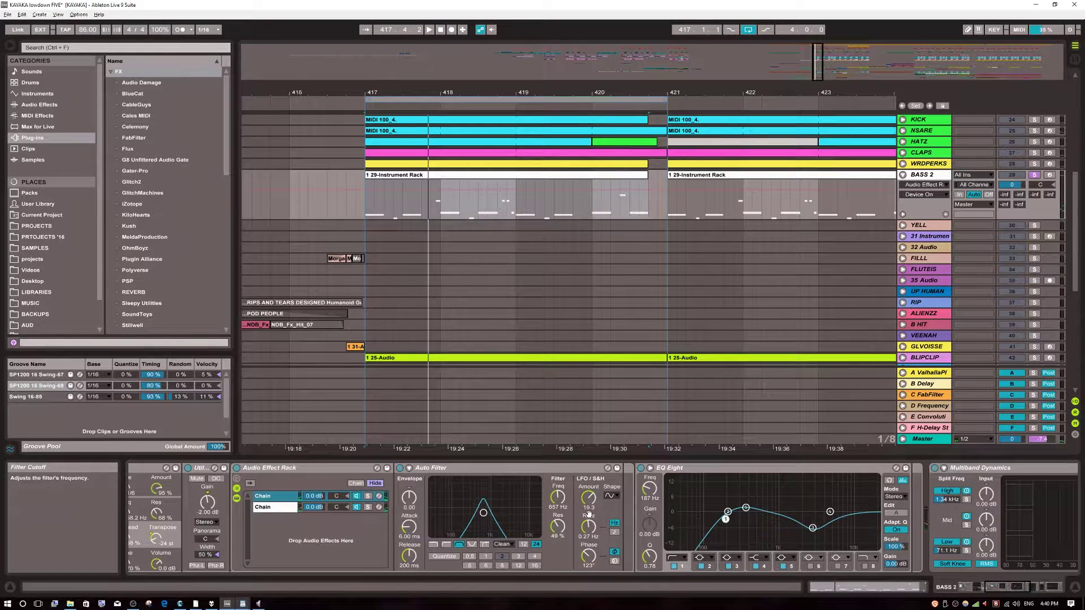
# Step: Fold the Audio Effect Rack and play the second Operator through its EQ Eight and Multiband Dynamics
pyautogui.moveTo(588, 514); pyautogui.dragTo(459, 515)
pyautogui.scroll(-2, 428, 506)
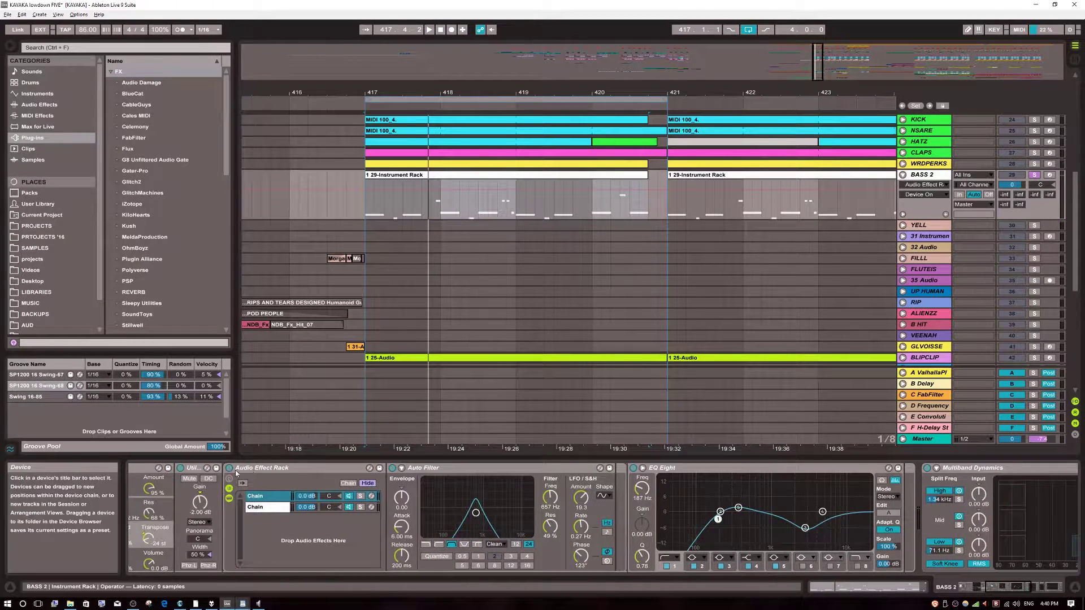
pyautogui.scroll(1, 434, 495)
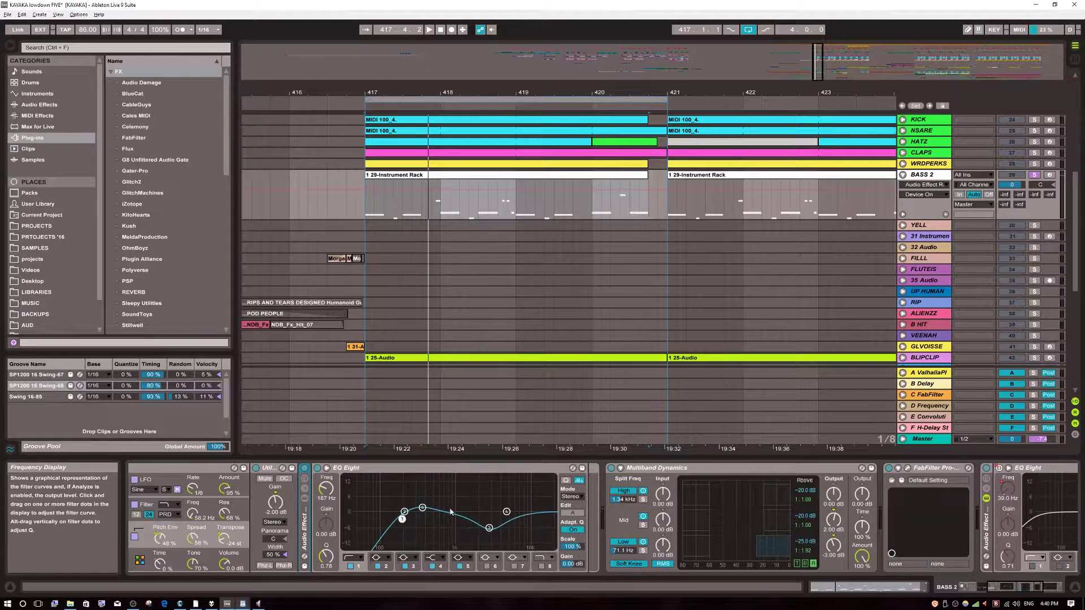
pyautogui.press('space')
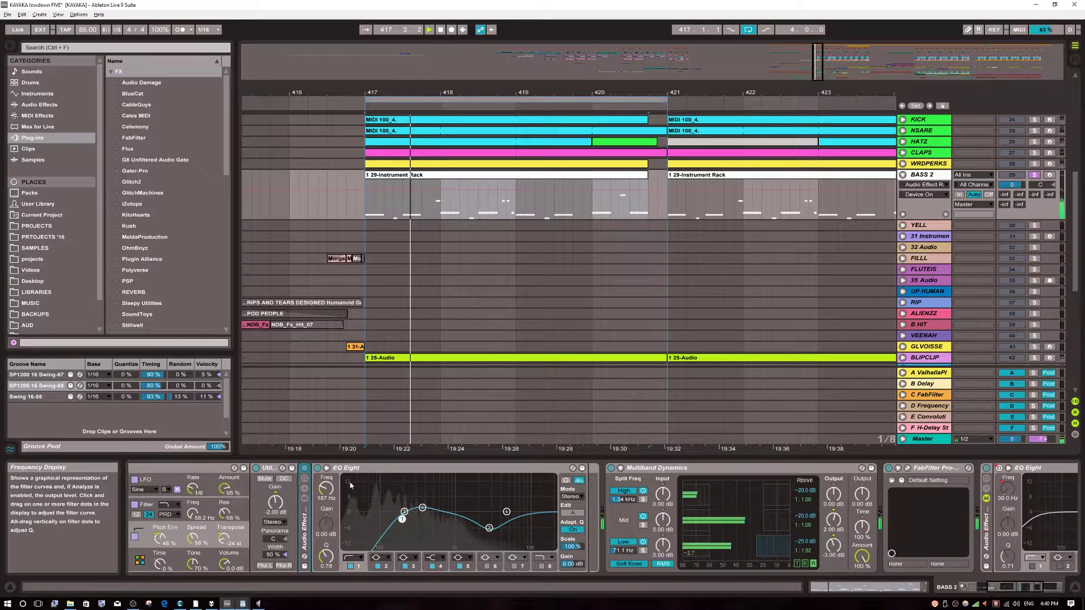
pyautogui.press('space')
# Step: Solo the nested Instrument Rack chain, play it, and audition Serum with the following Audio Effect Rack switched off
pyautogui.scroll(8, 367, 496)
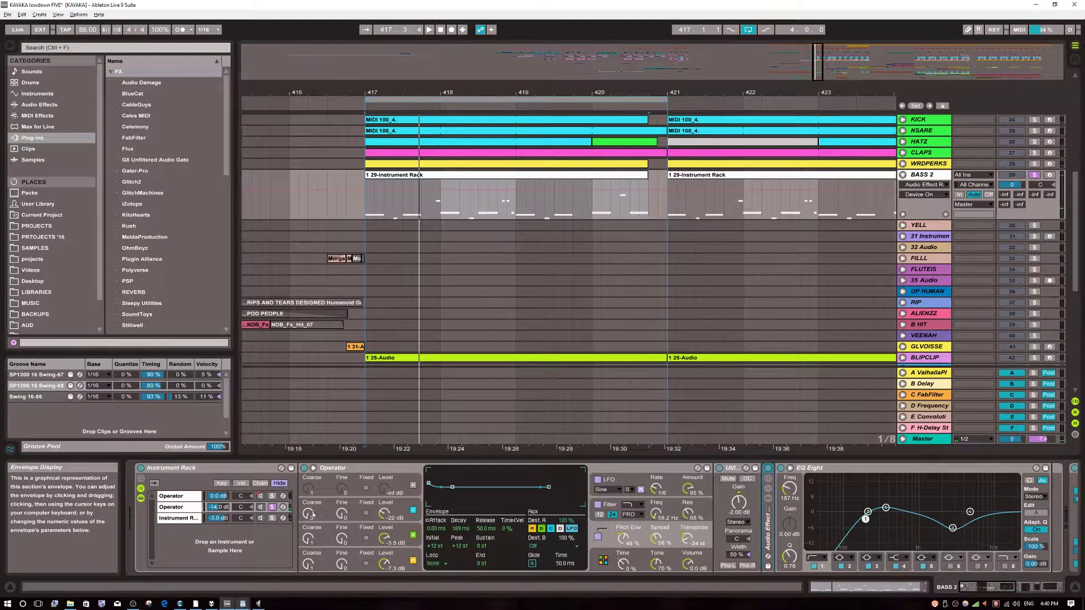
pyautogui.click(261, 520)
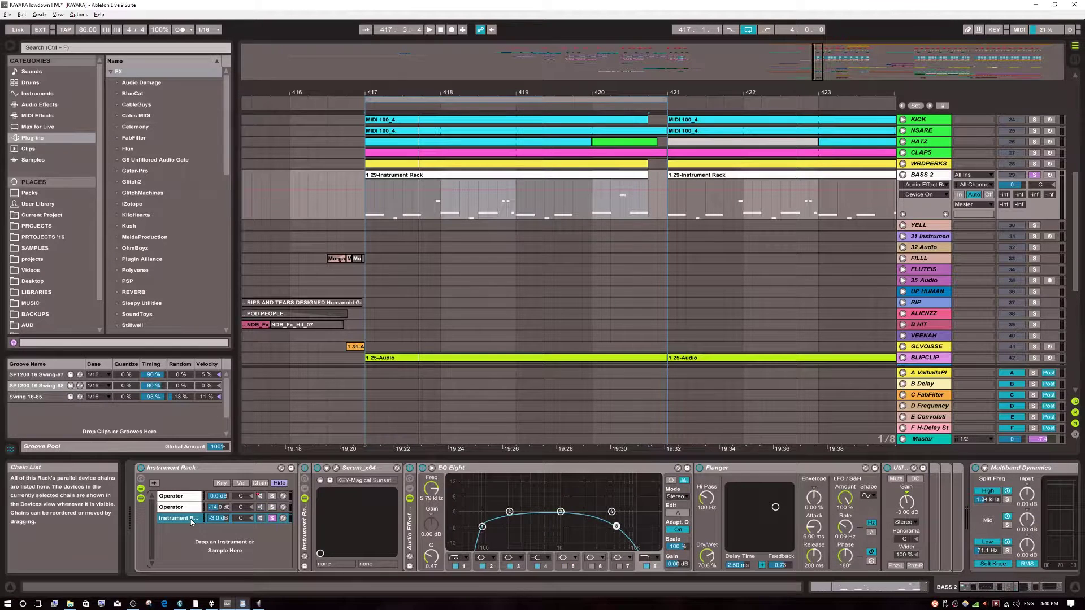
pyautogui.press('space')
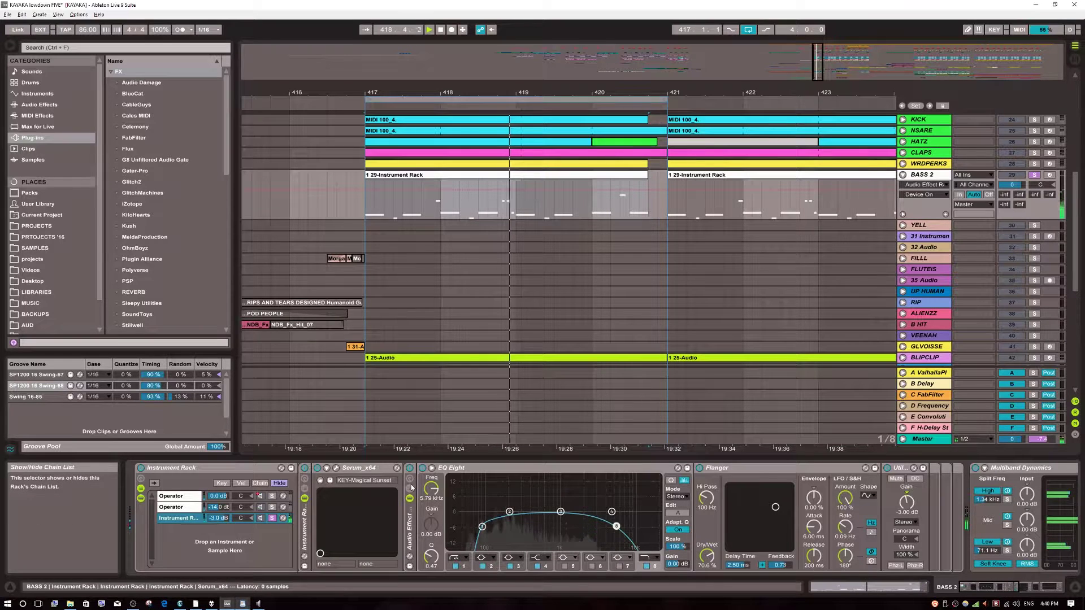
pyautogui.press('space')
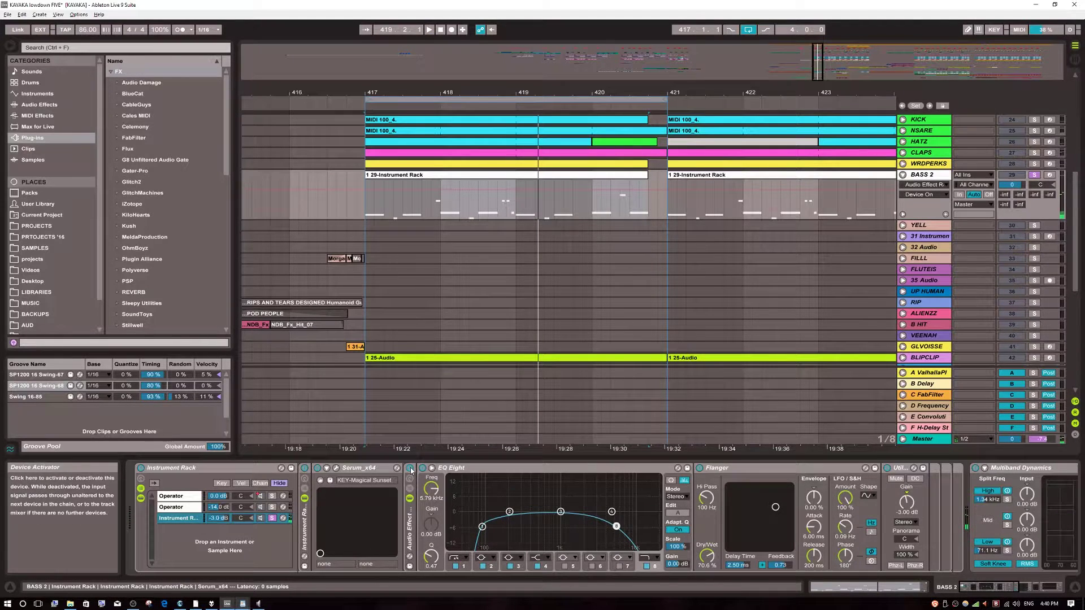
pyautogui.click(410, 469)
pyautogui.press('space')
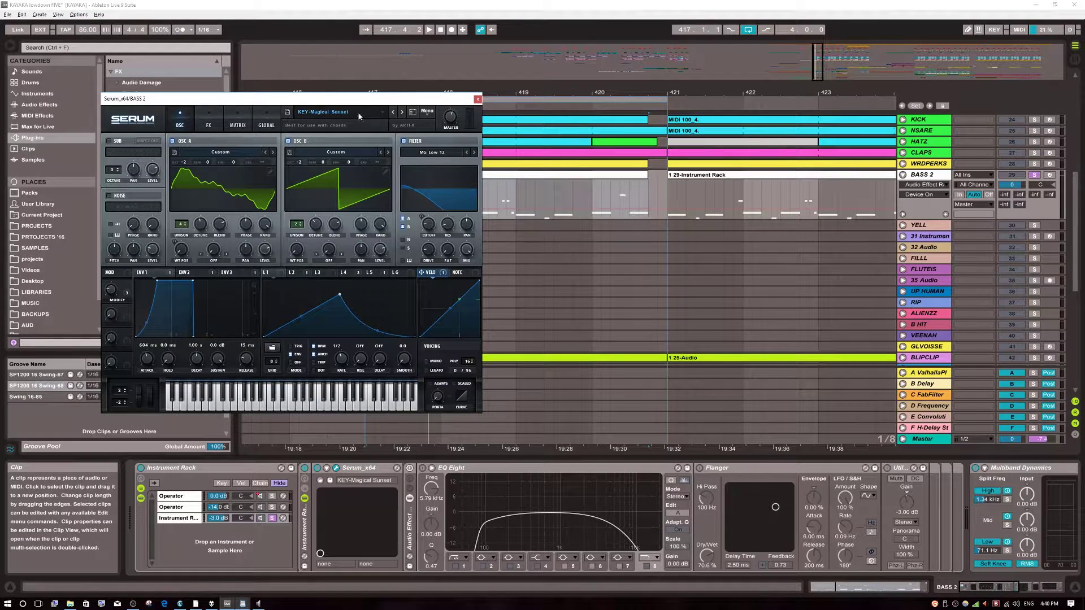
# Step: Disable Chorus and Delay among Serum's effects, audition the patch and return to the oscillator page
pyautogui.click(209, 125)
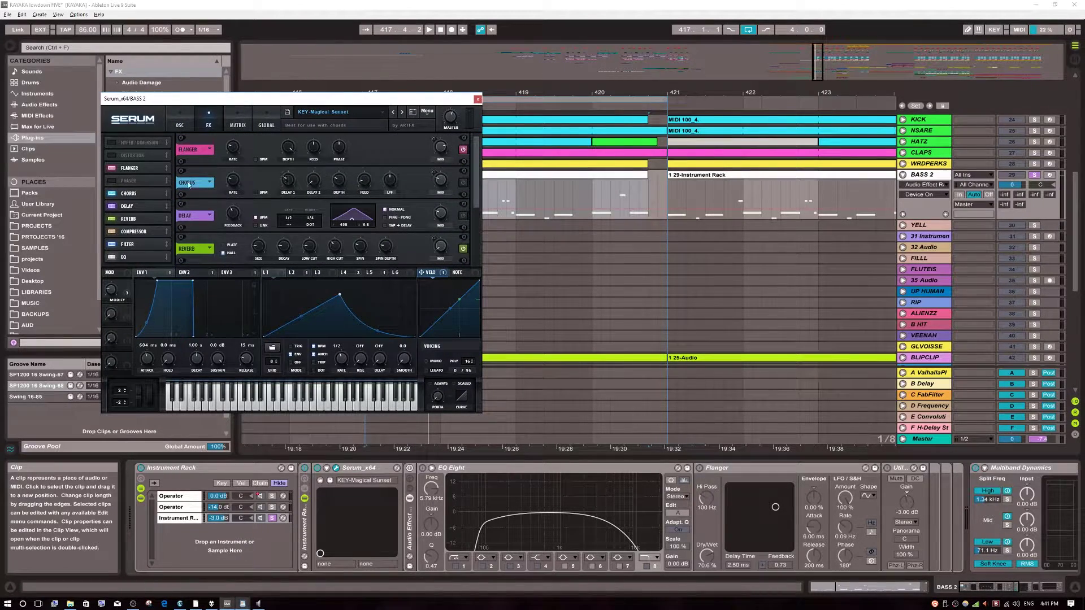
pyautogui.click(112, 193)
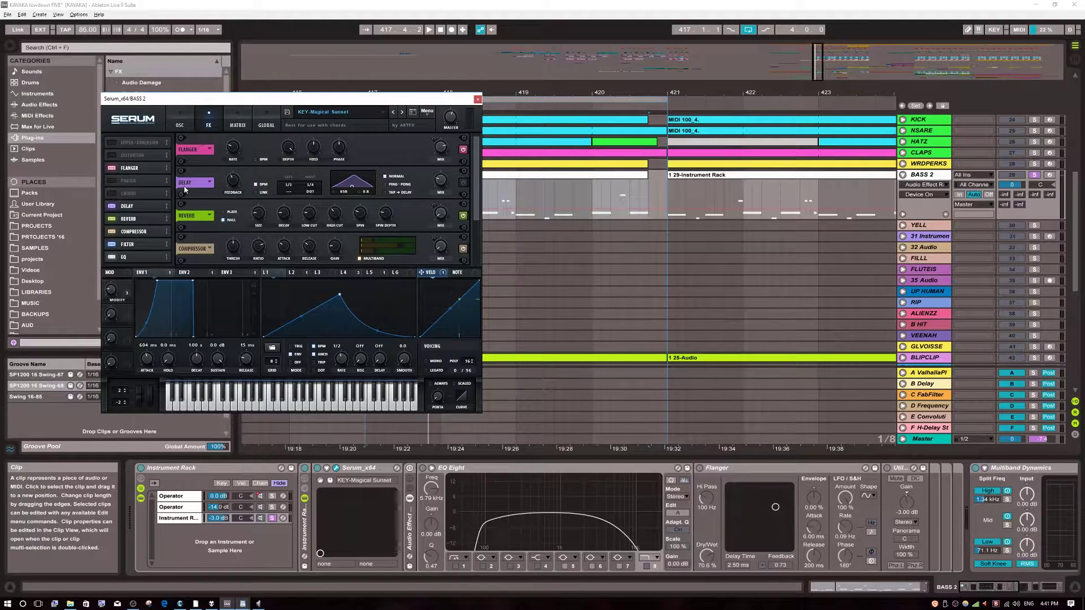
pyautogui.click(110, 207)
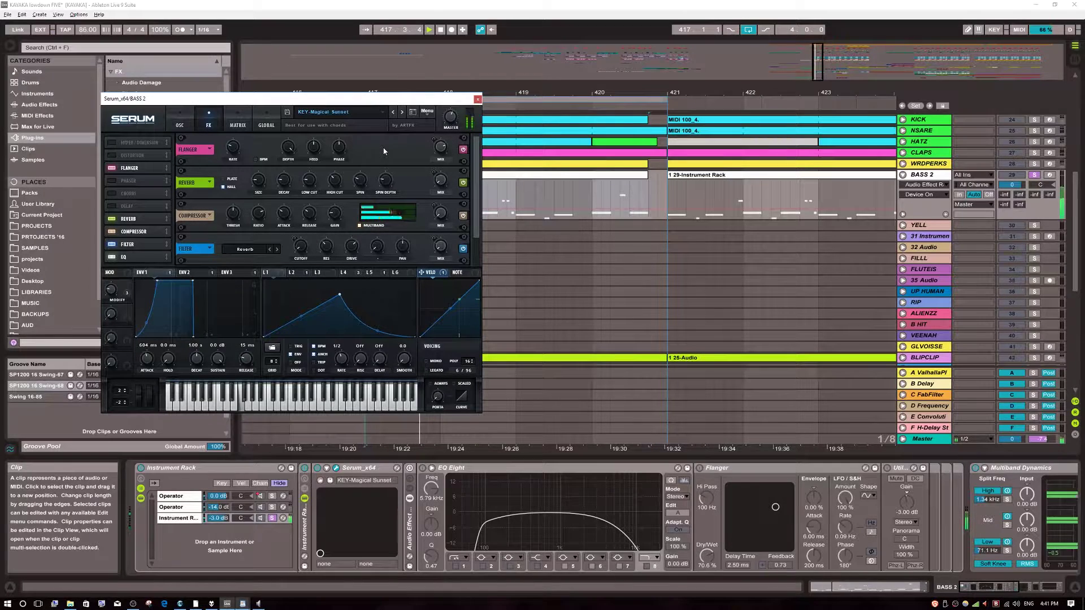
pyautogui.click(179, 121)
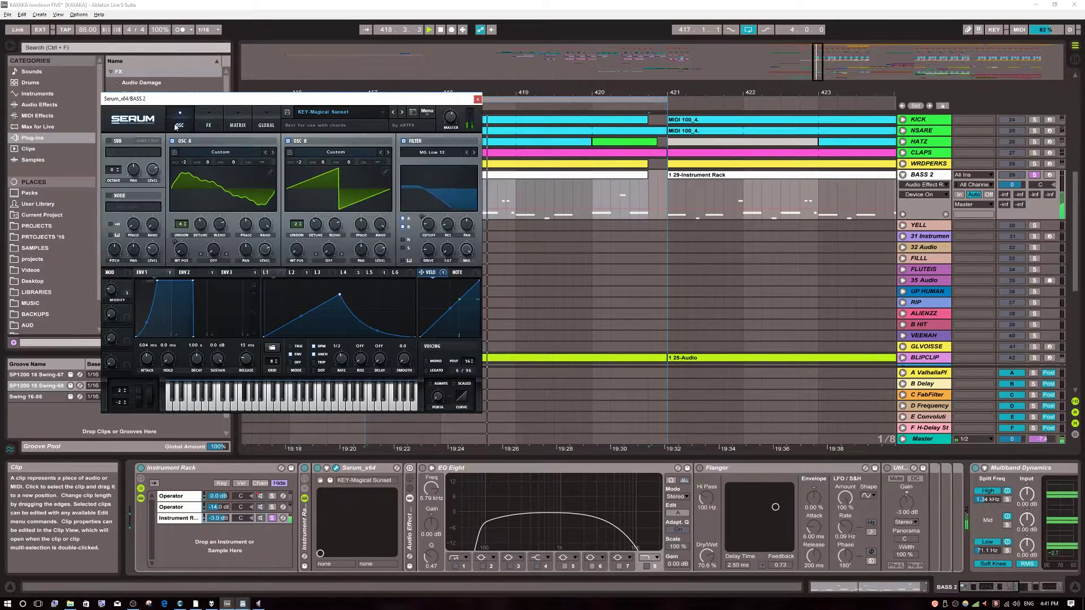
# Step: Play Serum's oscillator A alone and oscillator B alone, and audition both together again
pyautogui.click(287, 141)
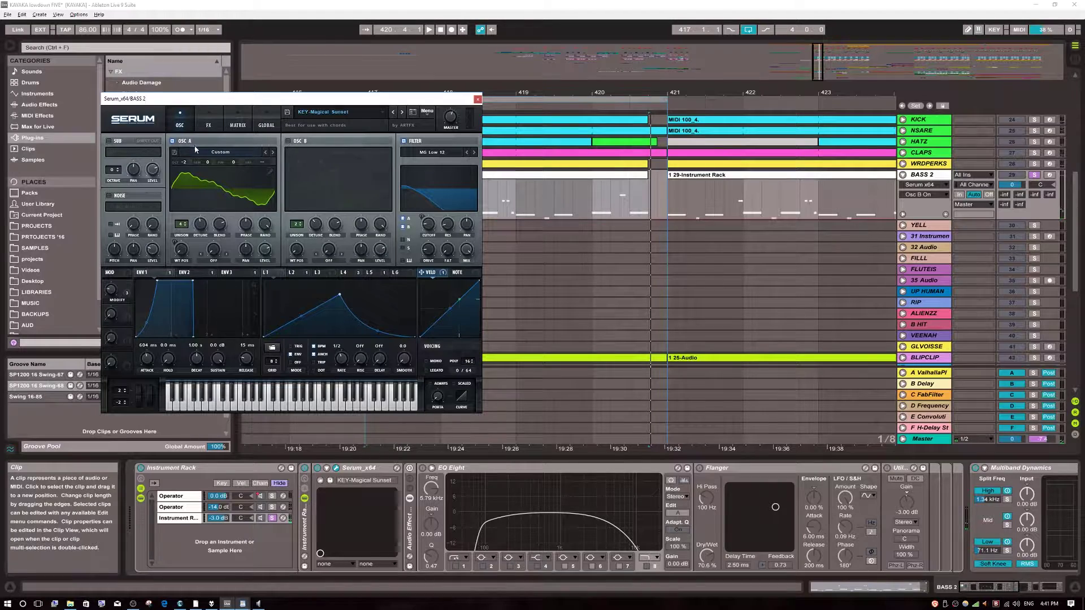
pyautogui.press('space')
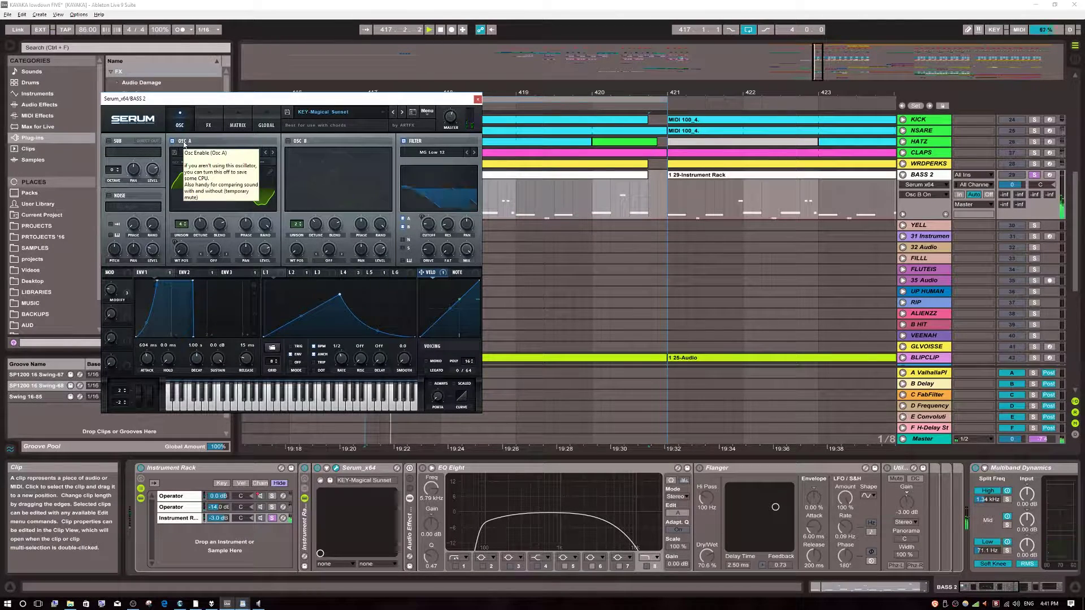
pyautogui.click(183, 144)
pyautogui.click(288, 140)
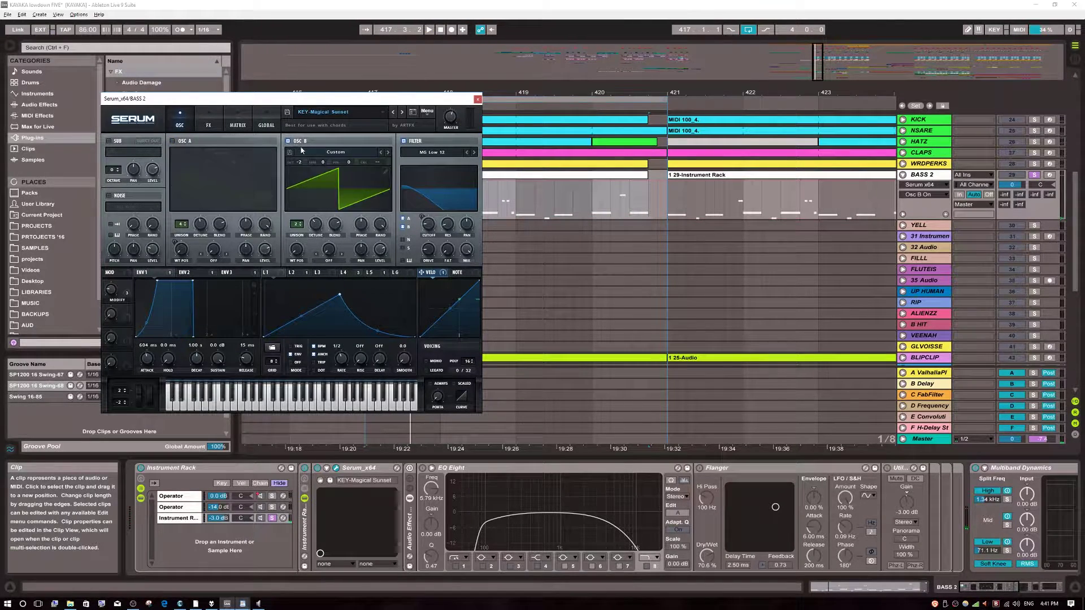
pyautogui.press('space')
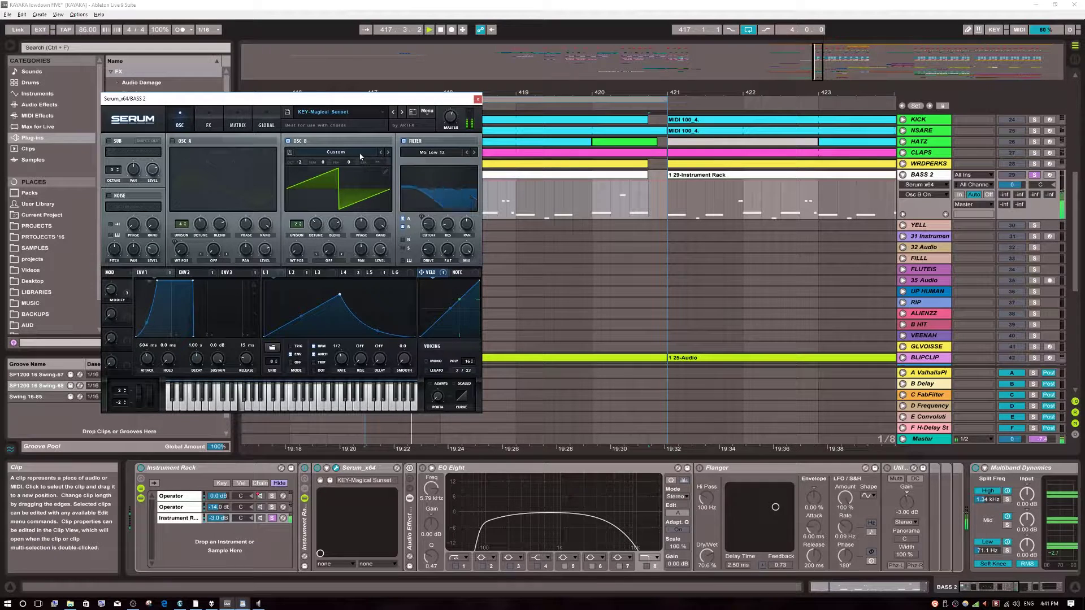
pyautogui.click(181, 146)
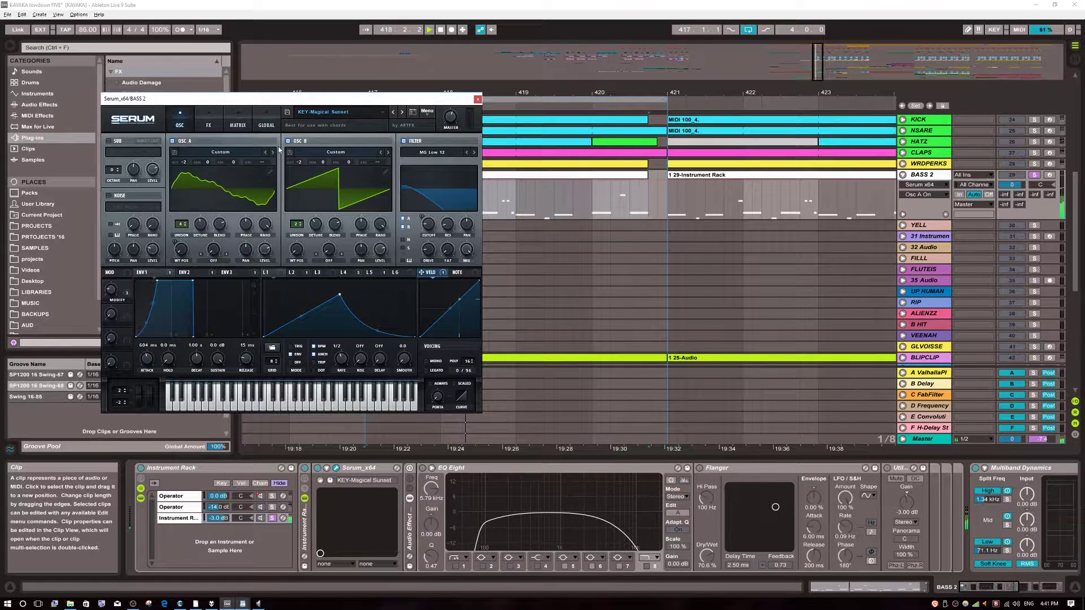
pyautogui.press('space')
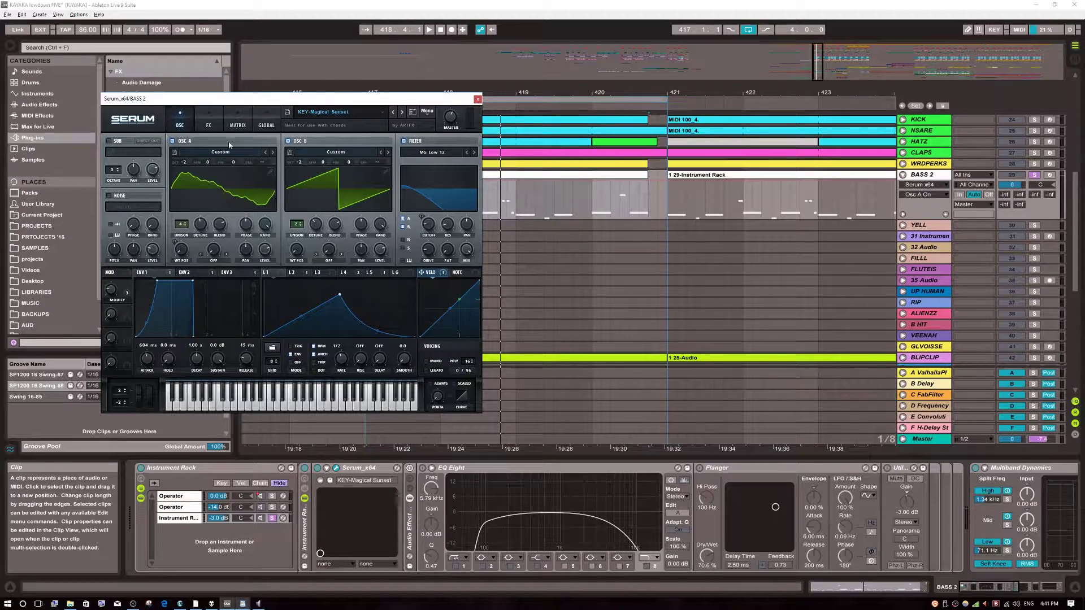
# Step: Open Serum's effects and assign Env 3 to modulate the Reverb's mix while auditioning the patch
pyautogui.click(208, 125)
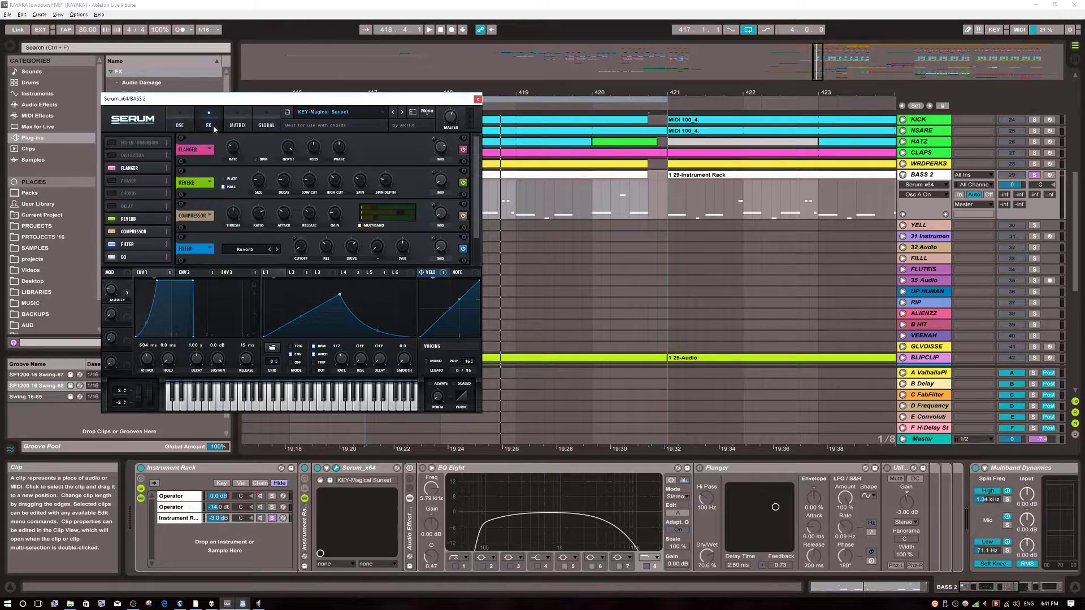
pyautogui.click(175, 123)
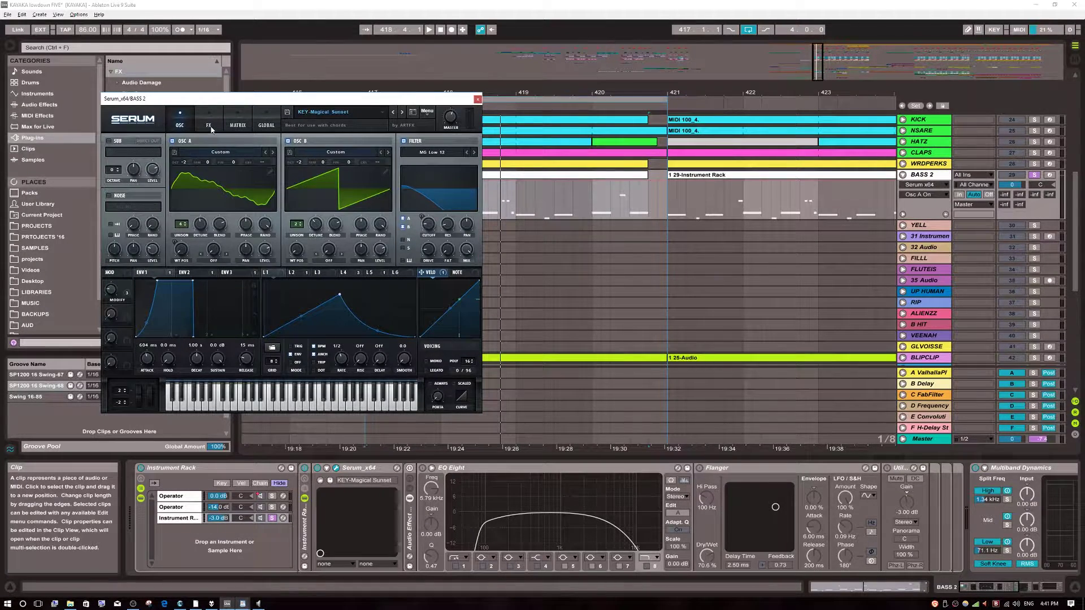
pyautogui.click(209, 125)
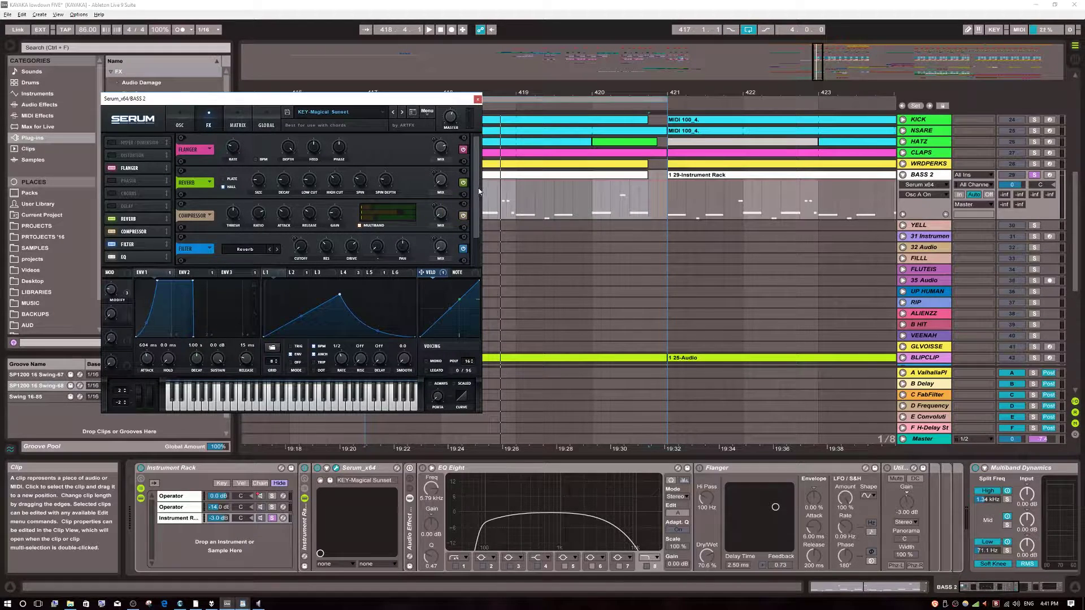
pyautogui.moveTo(478, 186)
pyautogui.mouseDown()
pyautogui.moveTo(477, 230)
pyautogui.moveTo(478, 182)
pyautogui.mouseUp()
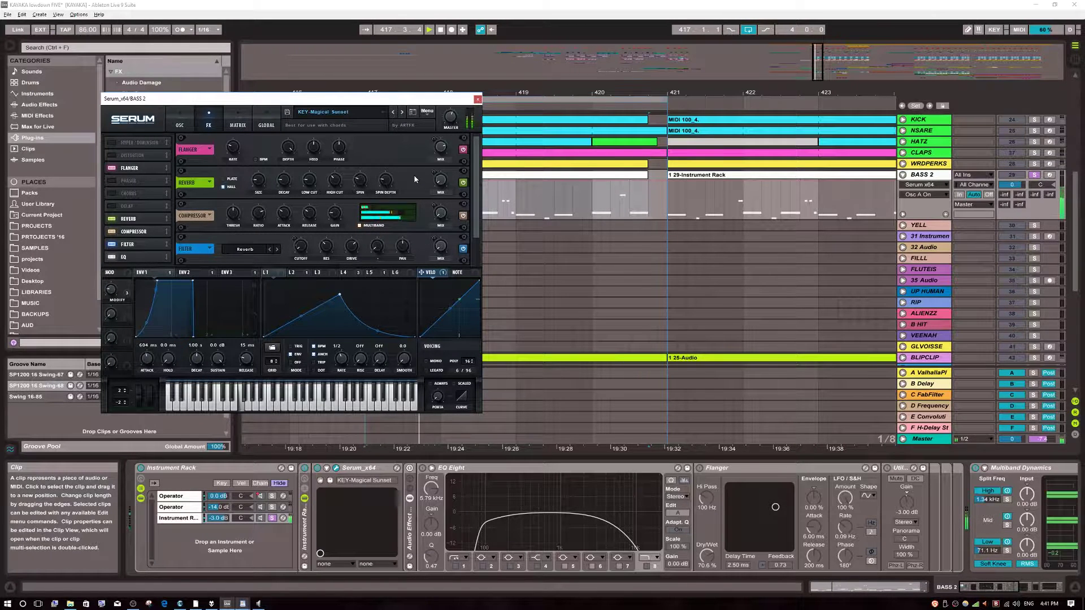
pyautogui.click(440, 179)
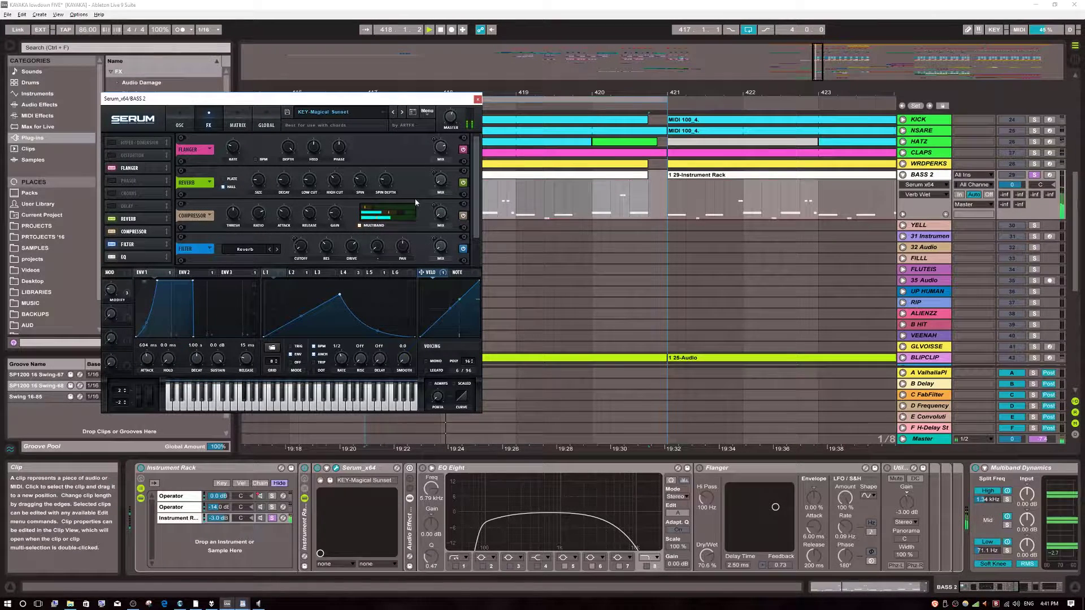
pyautogui.click(191, 274)
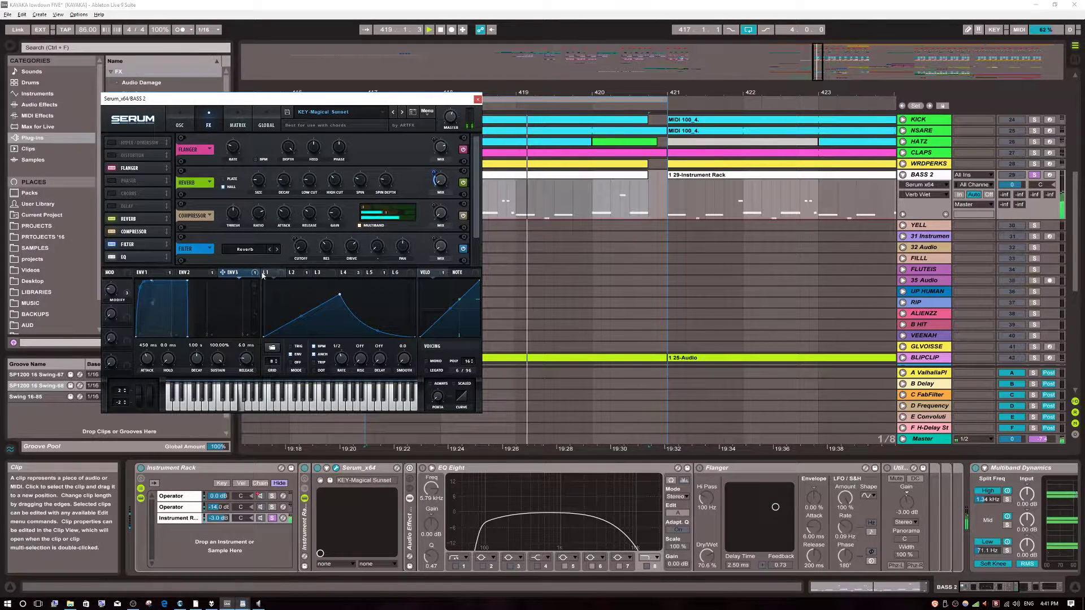
pyautogui.press('space')
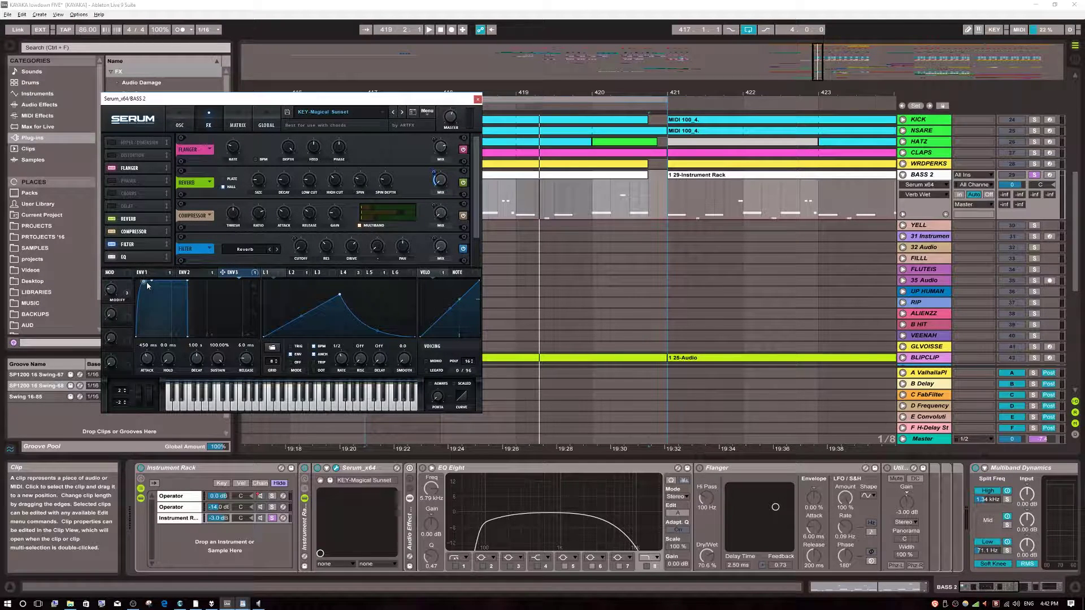
# Step: Play the bass line with the modulated reverb and examine the BASS 2 notes up close
pyautogui.press('space')
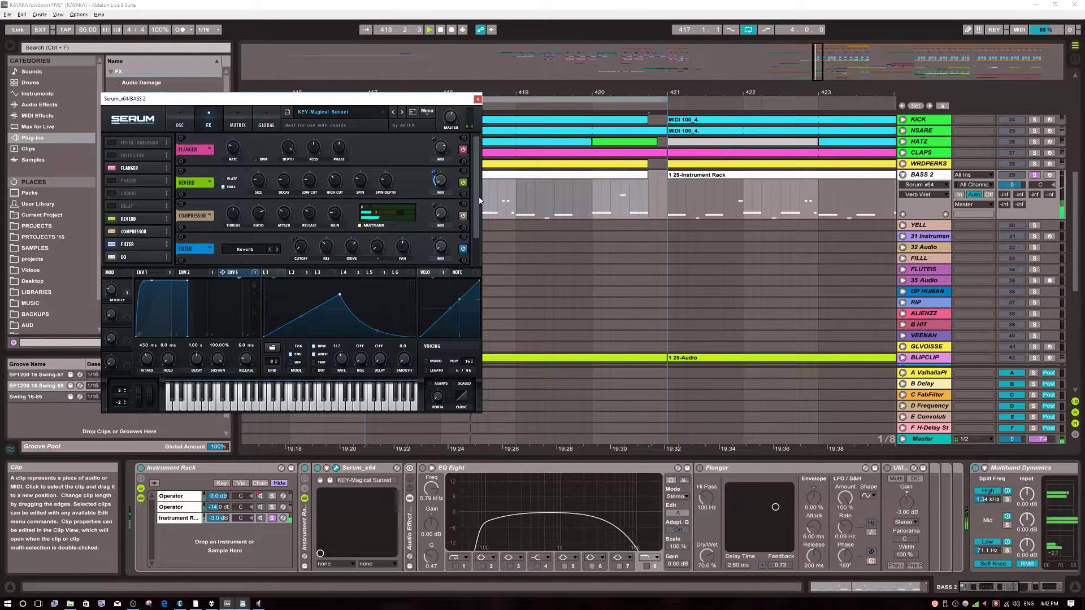
pyautogui.press('space')
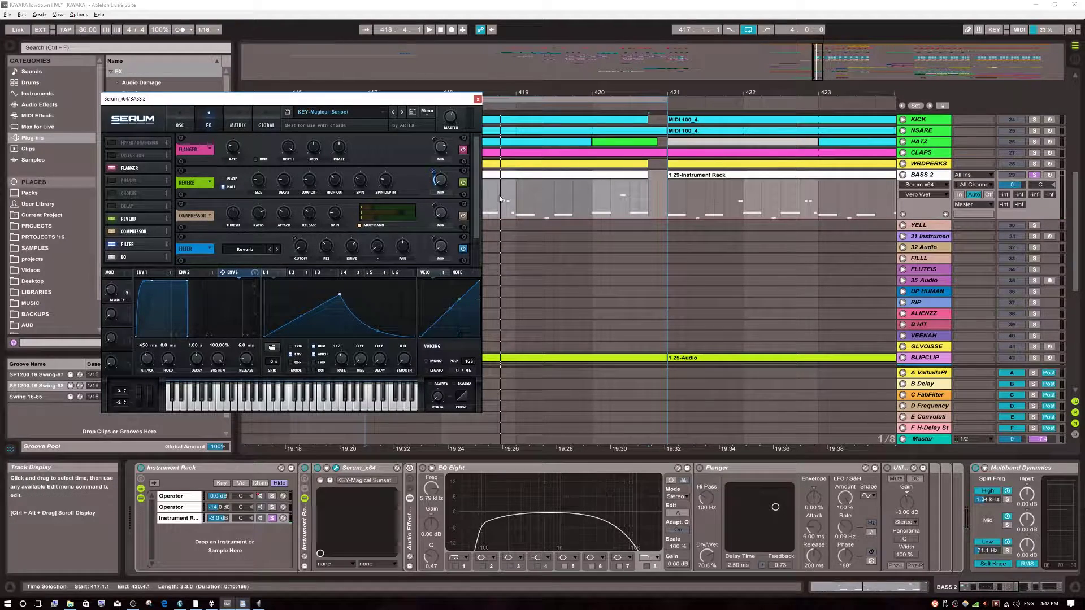
pyautogui.scroll(4, 505, 138)
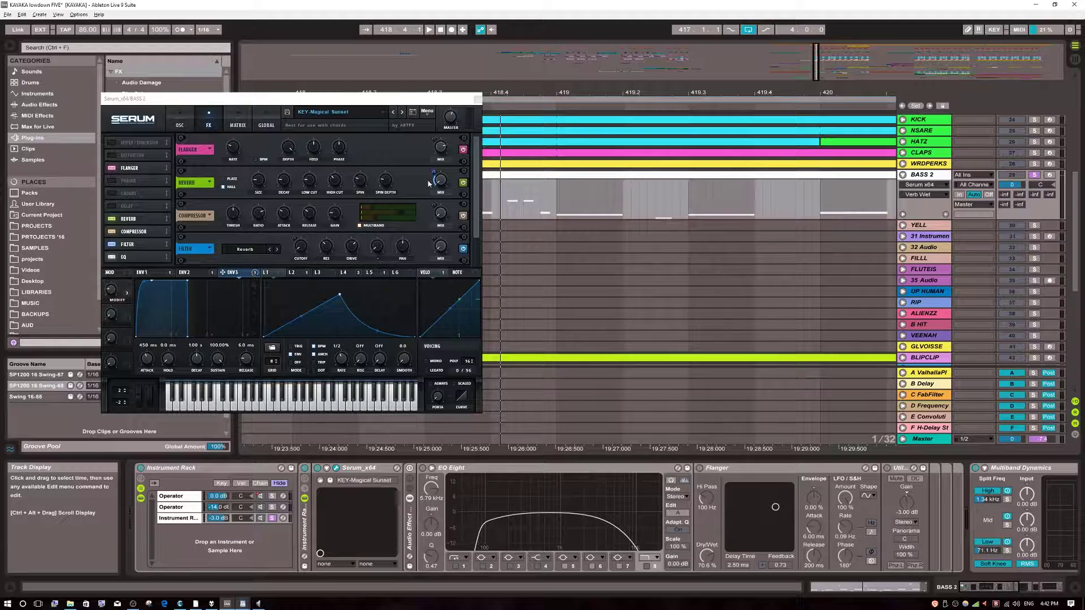
# Step: Try a smaller Env 3 modulation amount on the Reverb's mix, audition it, and restore the amount
pyautogui.moveTo(432, 172); pyautogui.dragTo(432, 179)
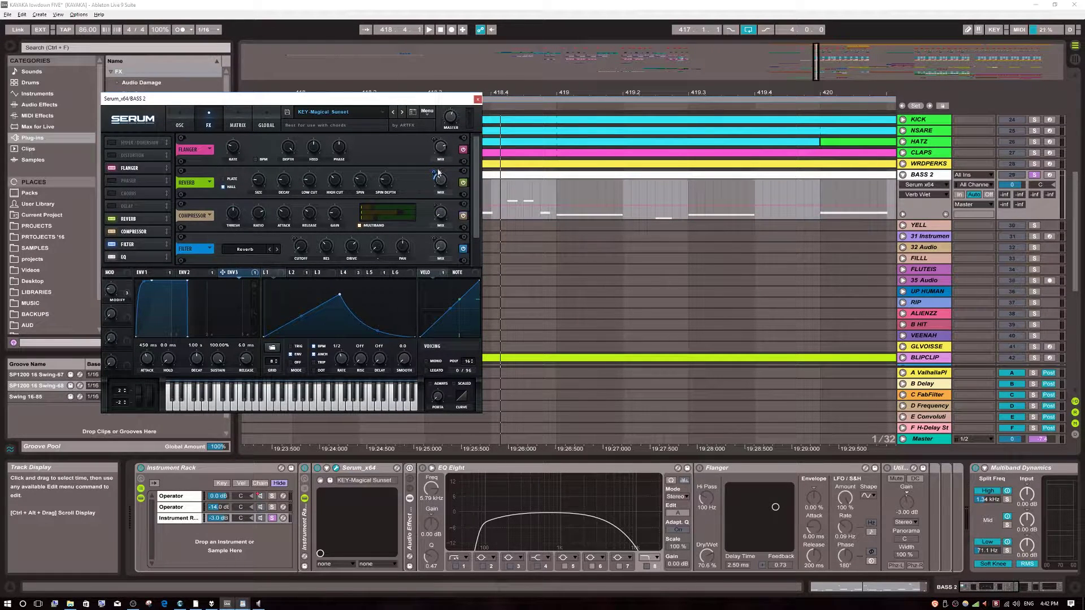
pyautogui.press('space')
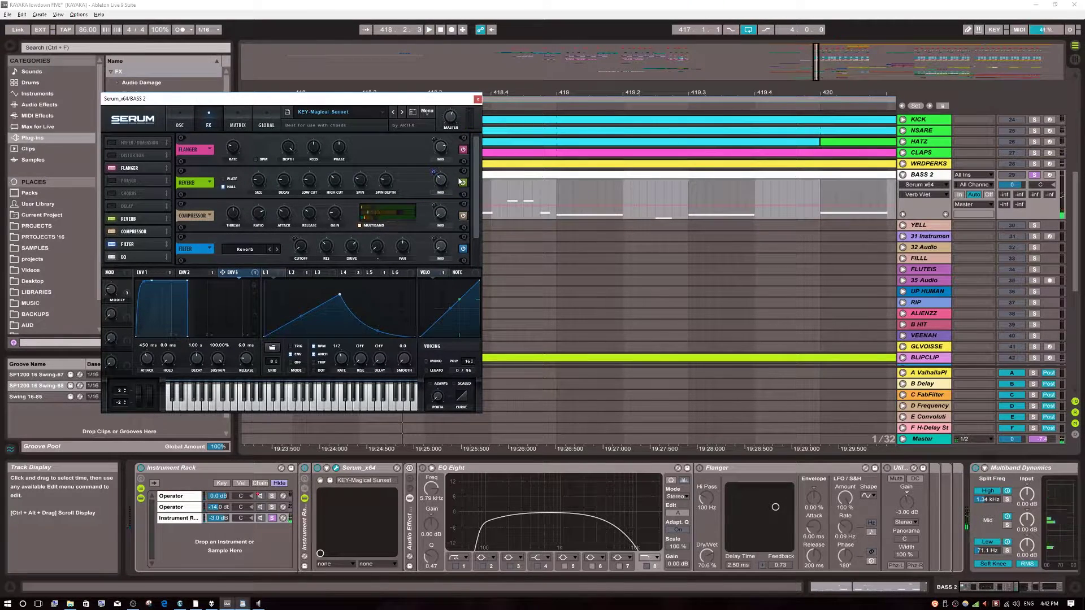
pyautogui.hotkey('ctrl', 'z')
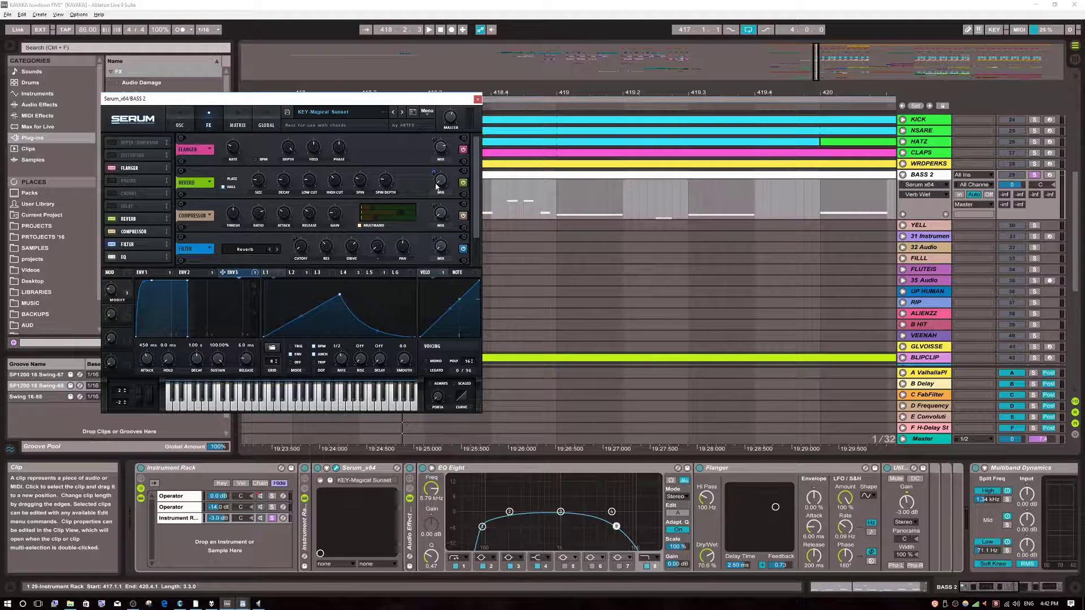
pyautogui.press('space')
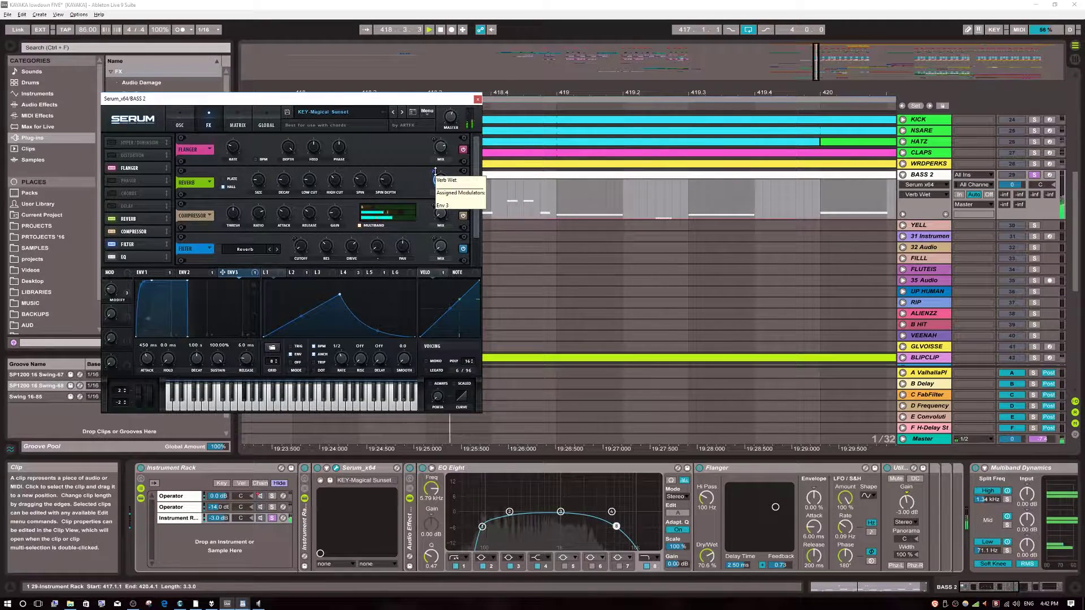
pyautogui.press('space')
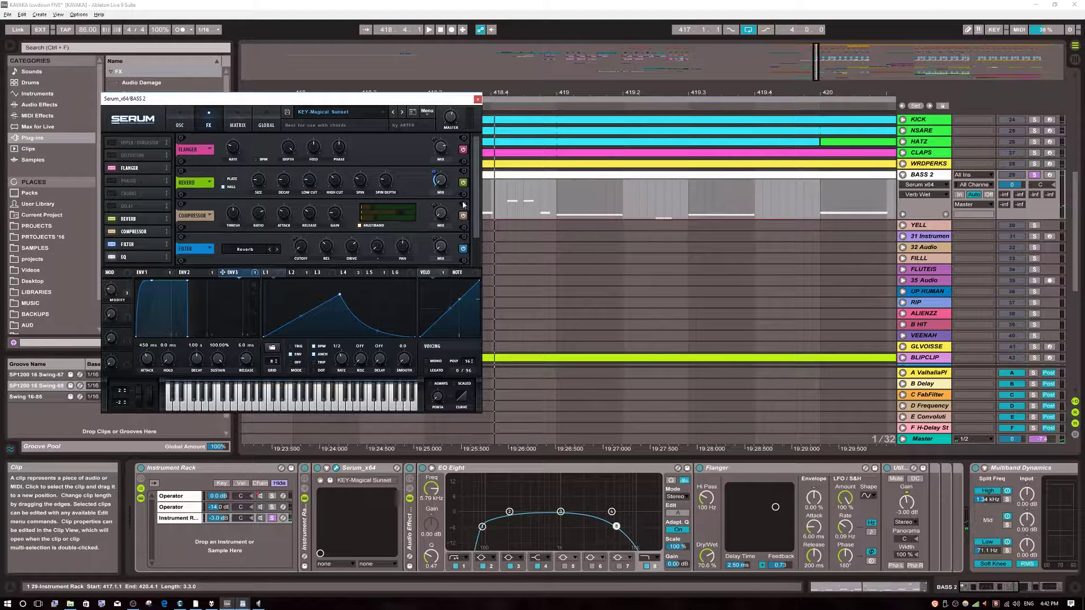
# Step: Audition Serum's multiband Compressor and compare the patch with the Filter effect off and on
pyautogui.scroll(-1, 462, 205)
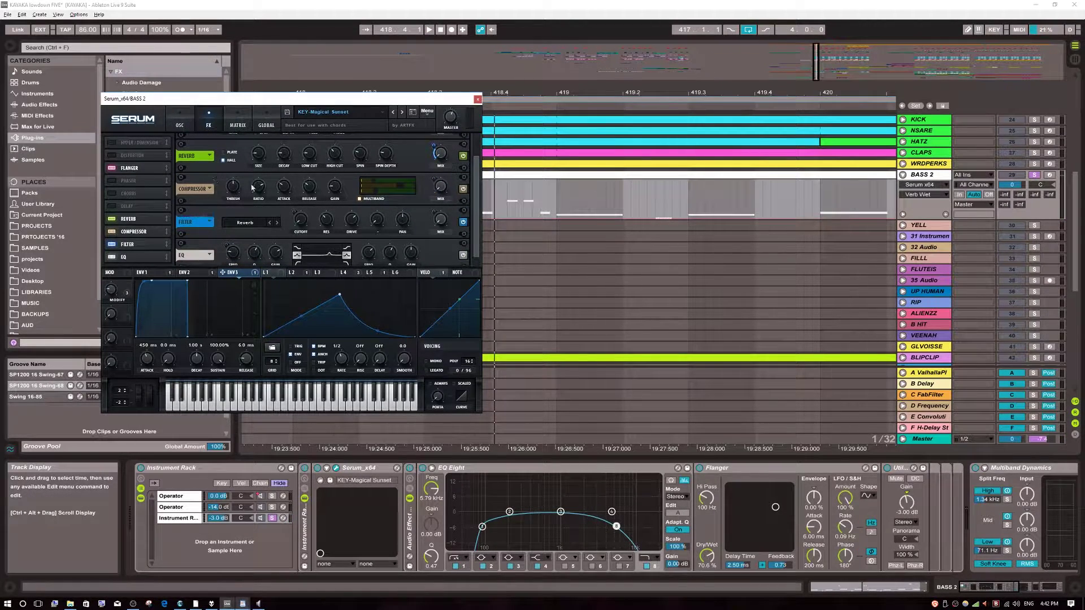
pyautogui.press('space')
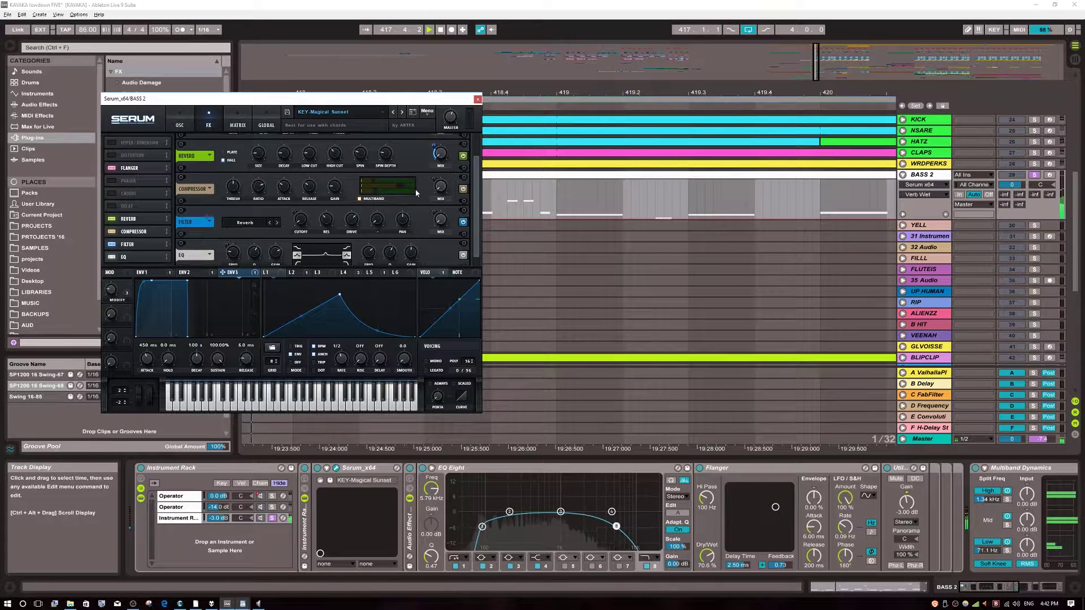
pyautogui.press('space')
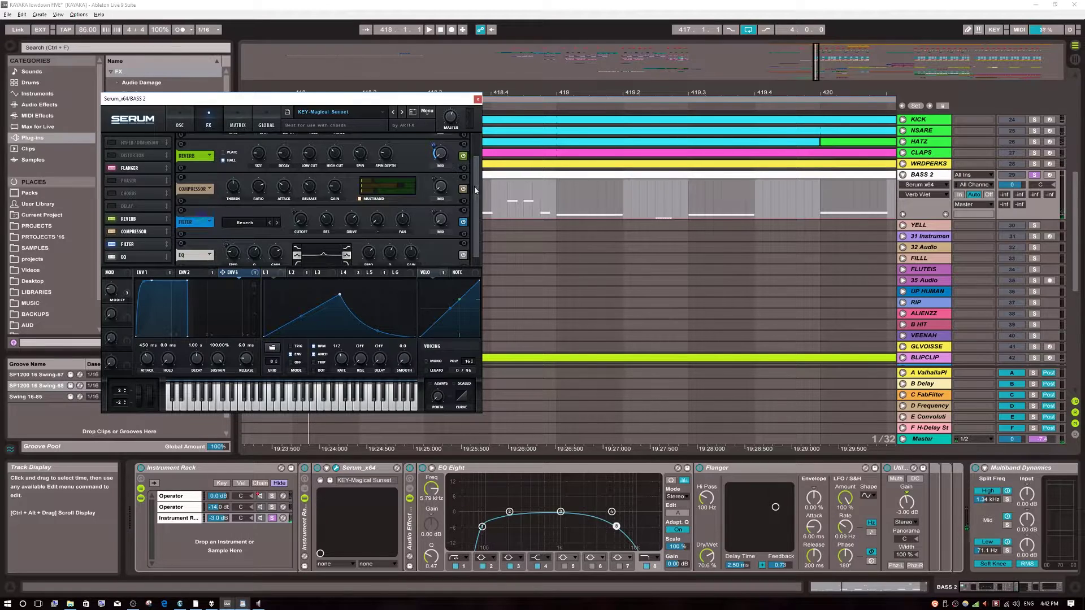
pyautogui.scroll(-1, 475, 190)
pyautogui.press('space')
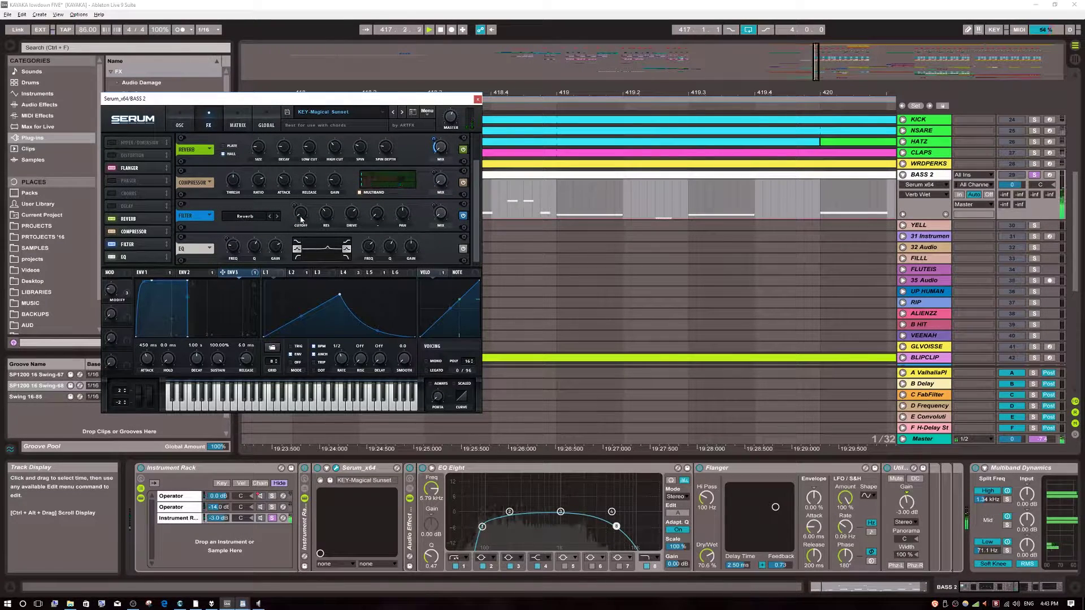
pyautogui.click(463, 215)
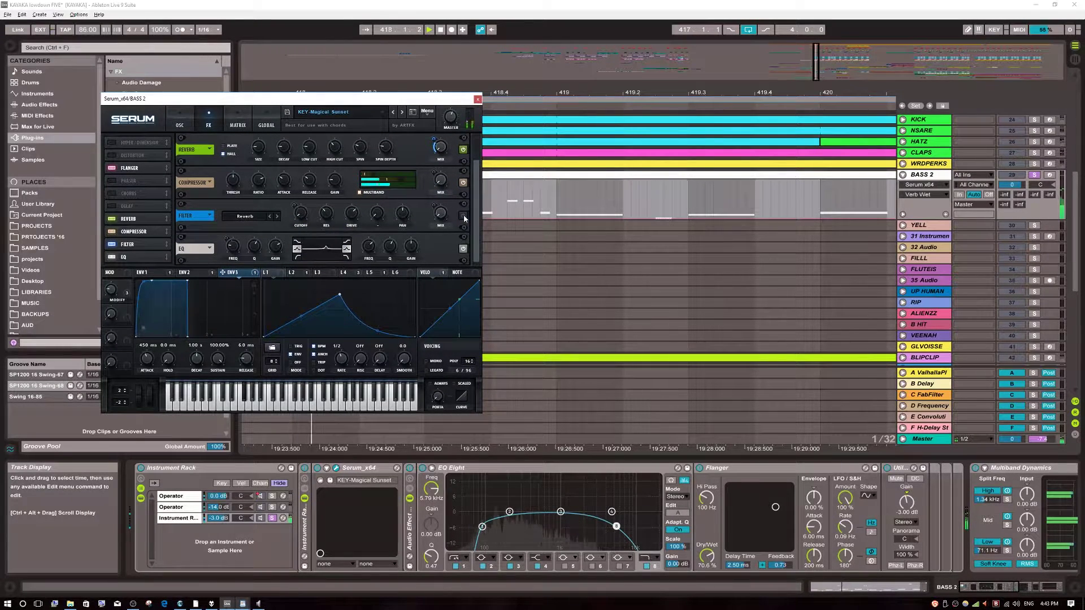
pyautogui.click(463, 215)
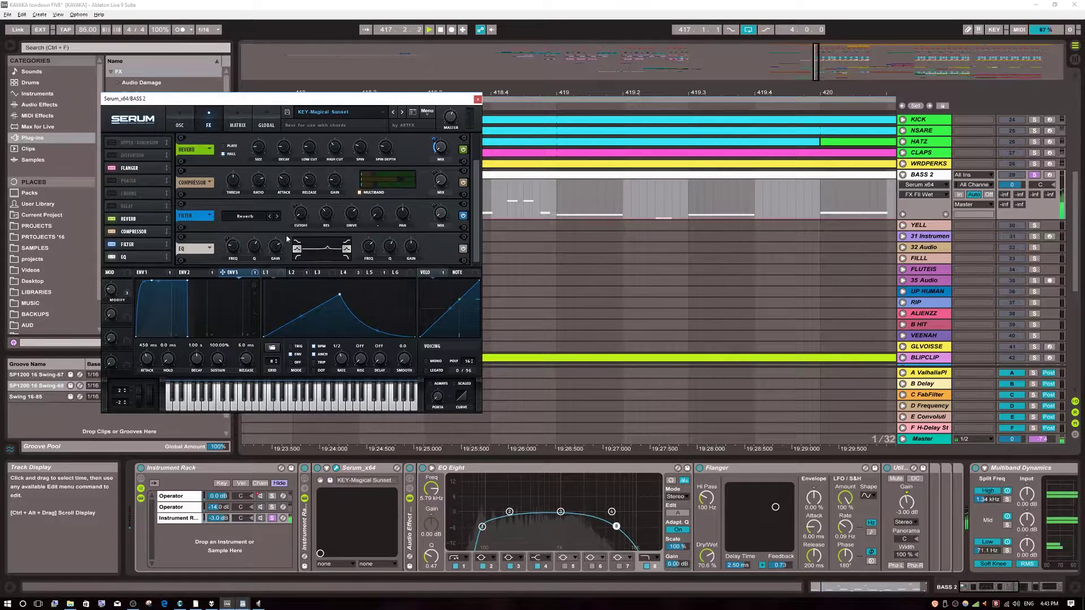
# Step: Assign Env 1 to the Filter effect's mix and audition it with Reverb and Filter bypassed, ending with both enabled
pyautogui.click(184, 273)
pyautogui.moveTo(163, 274); pyautogui.dragTo(443, 216)
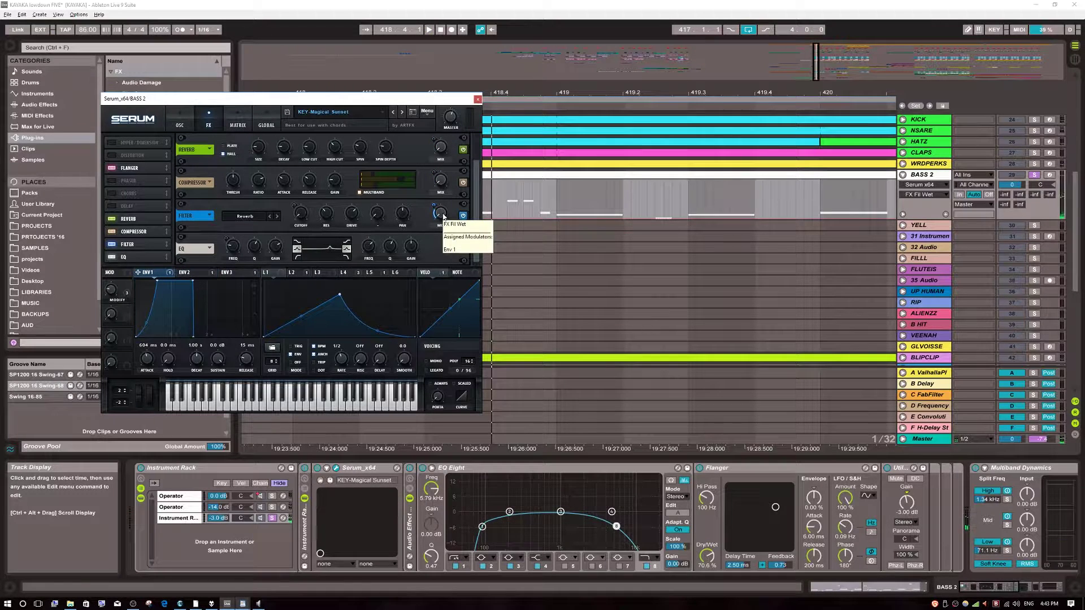
pyautogui.click(462, 150)
pyautogui.press('space')
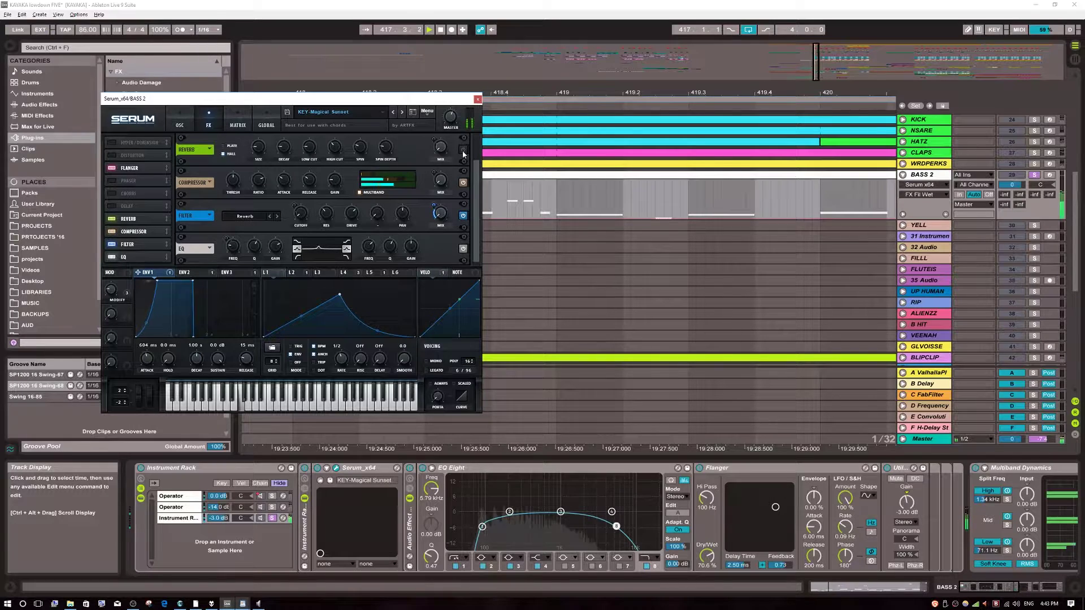
pyautogui.click(463, 216)
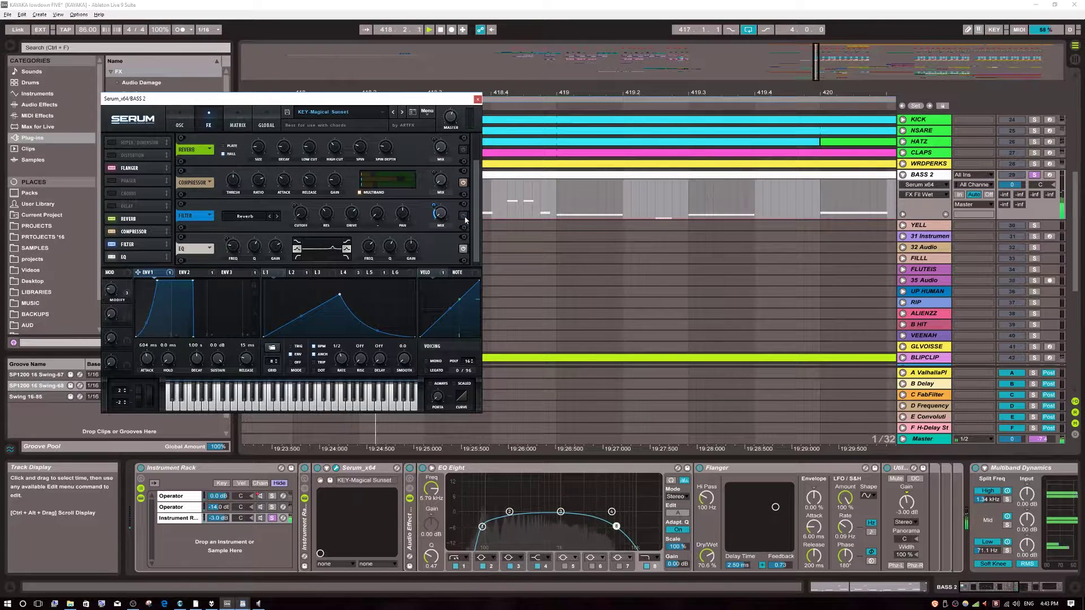
pyautogui.click(464, 216)
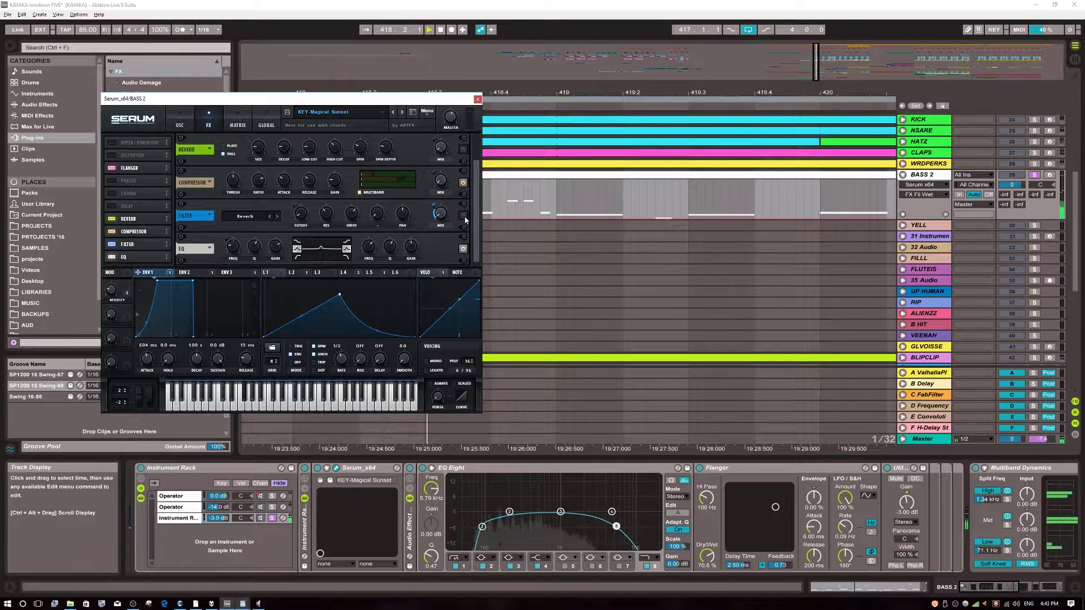
pyautogui.click(462, 149)
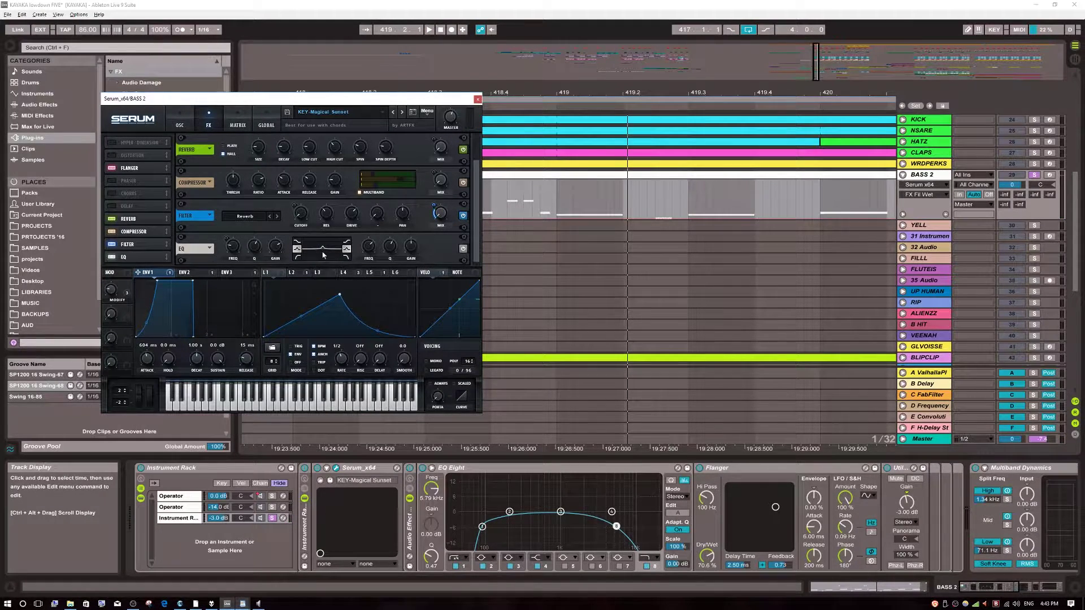
# Step: Audition the EQ effect and examine its low band's frequency, Q and gain controls
pyautogui.press('space')
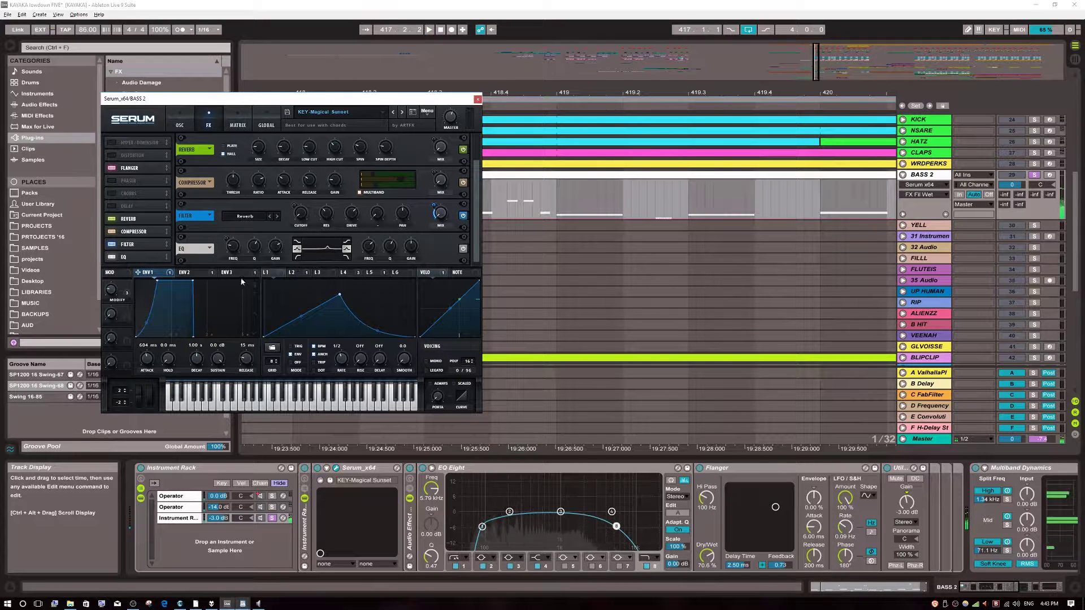
pyautogui.press('space')
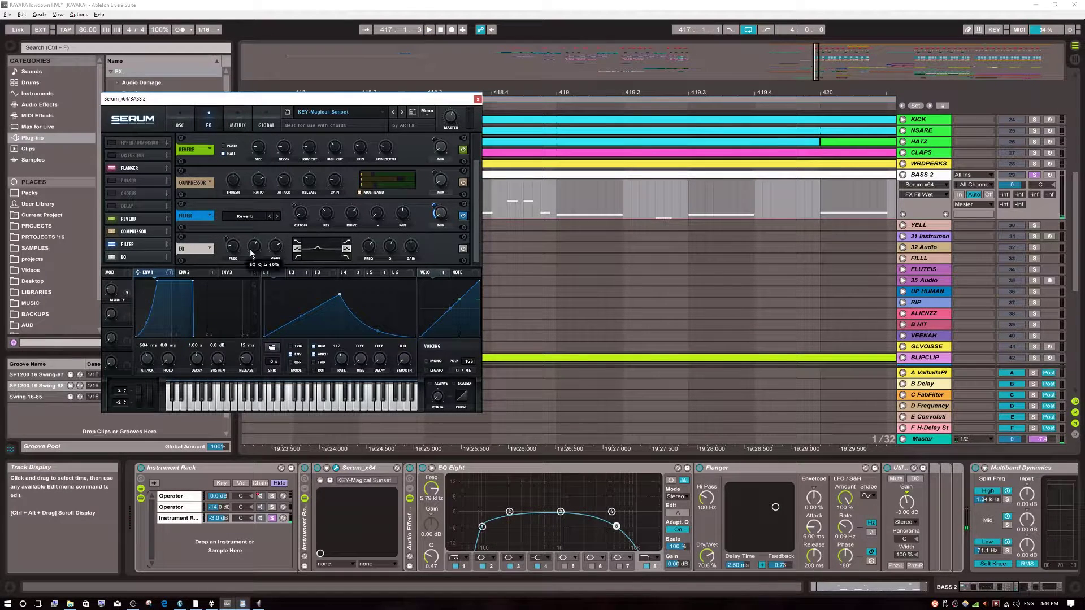
pyautogui.click(271, 246)
pyautogui.click(232, 247)
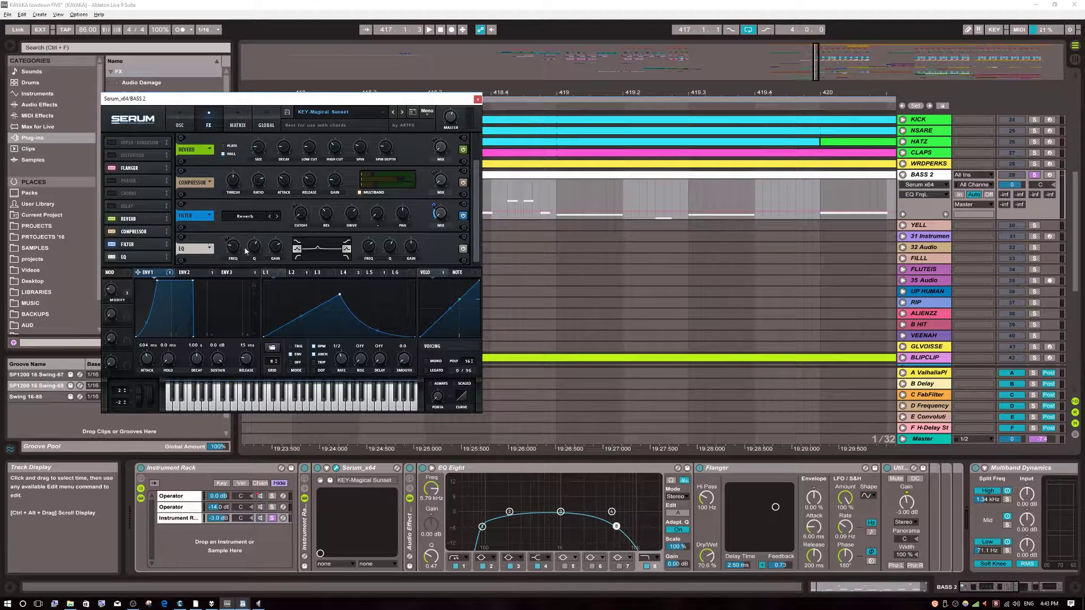
# Step: Inspect LFO 4's rounded curve and its modulation of the EQ's low-band frequency, and audition the patch
pyautogui.click(292, 273)
pyautogui.click(317, 273)
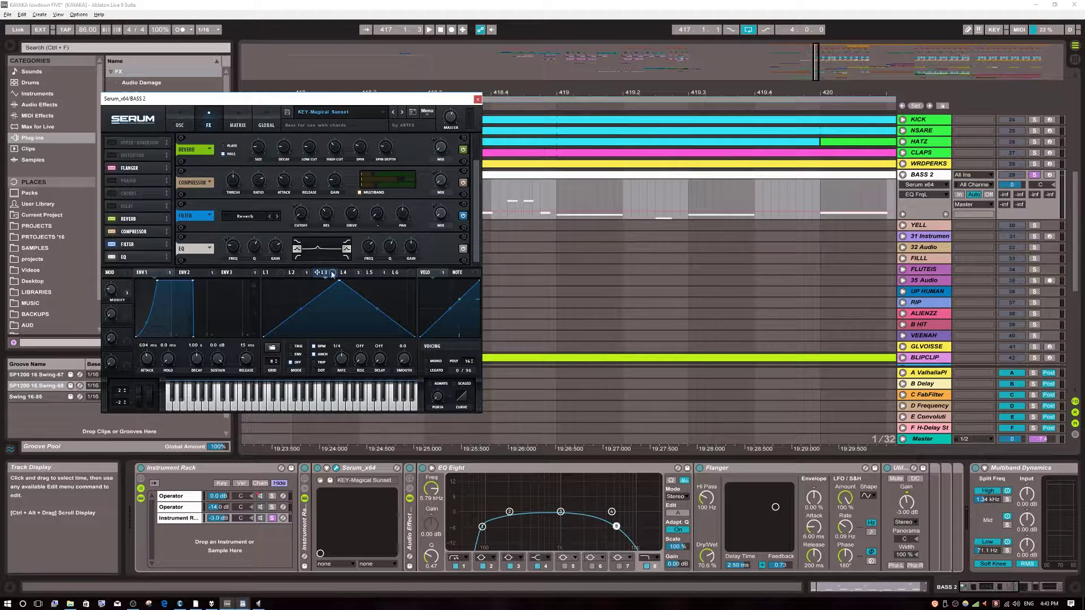
pyautogui.click(349, 274)
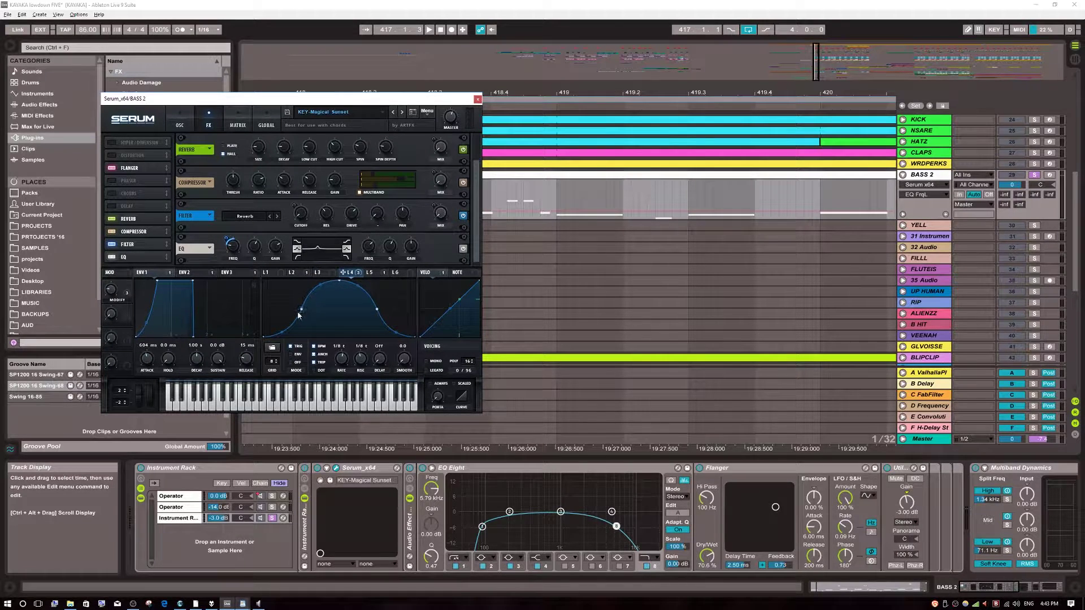
pyautogui.press('space')
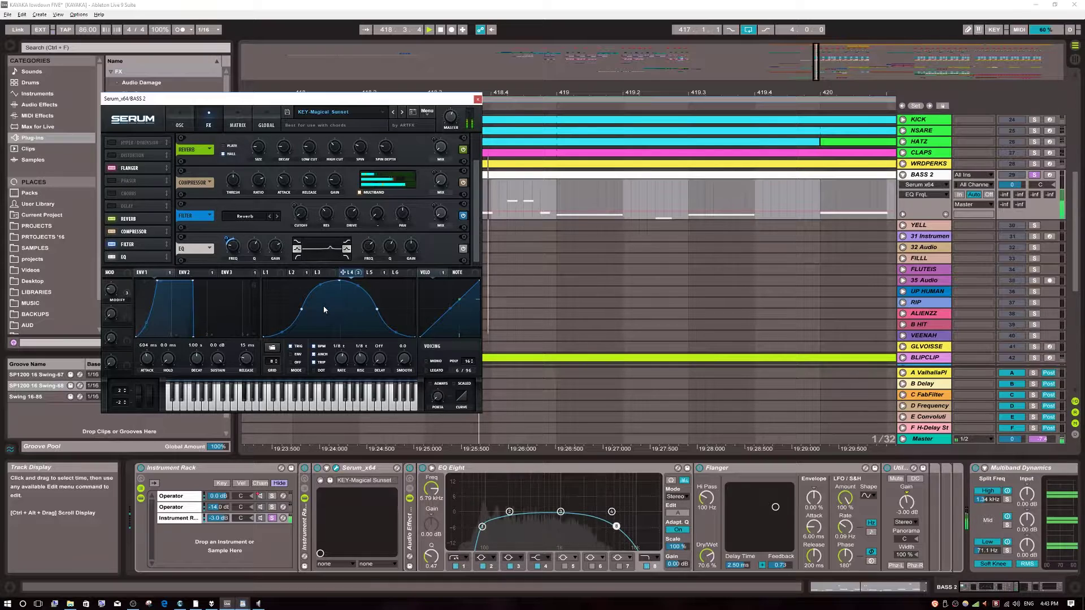
pyautogui.press('space')
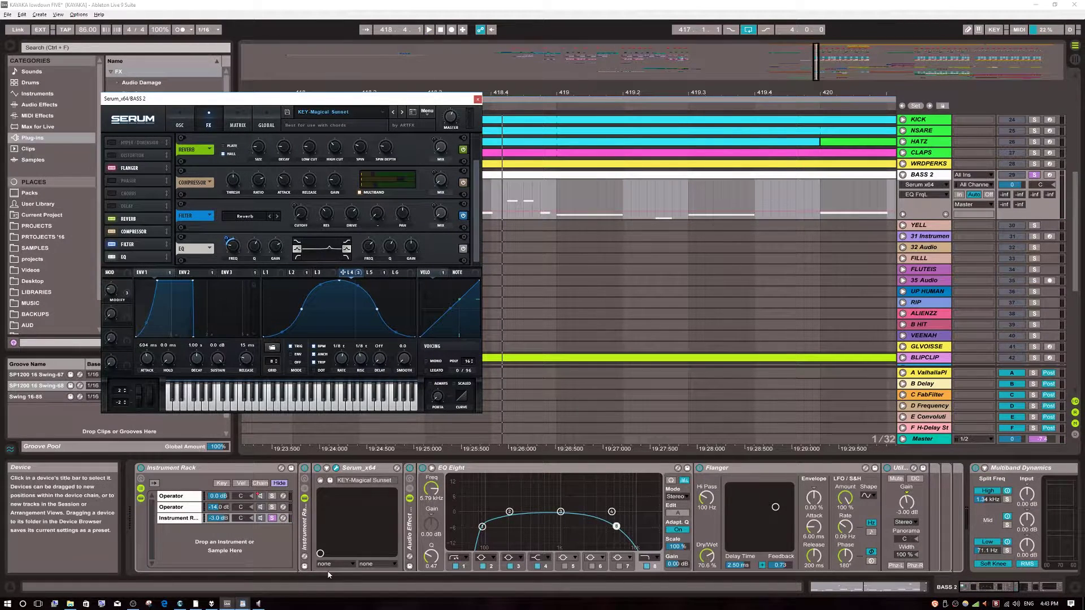
# Step: Audition the second Operator chain and the layers together, and solo the Instrument Rack chain again
pyautogui.click(172, 506)
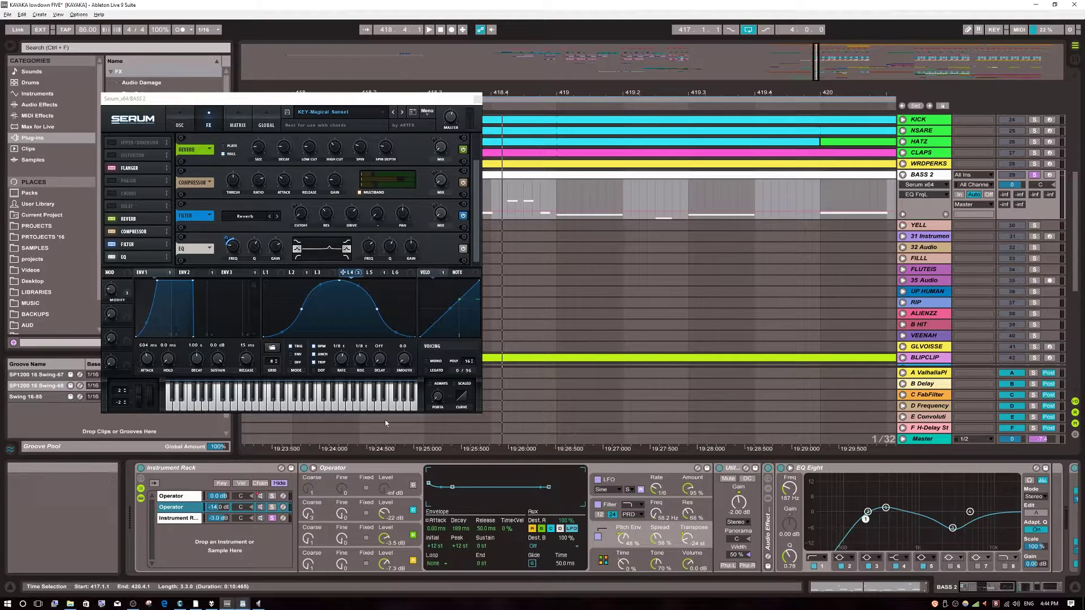
pyautogui.click(272, 507)
pyautogui.press('space')
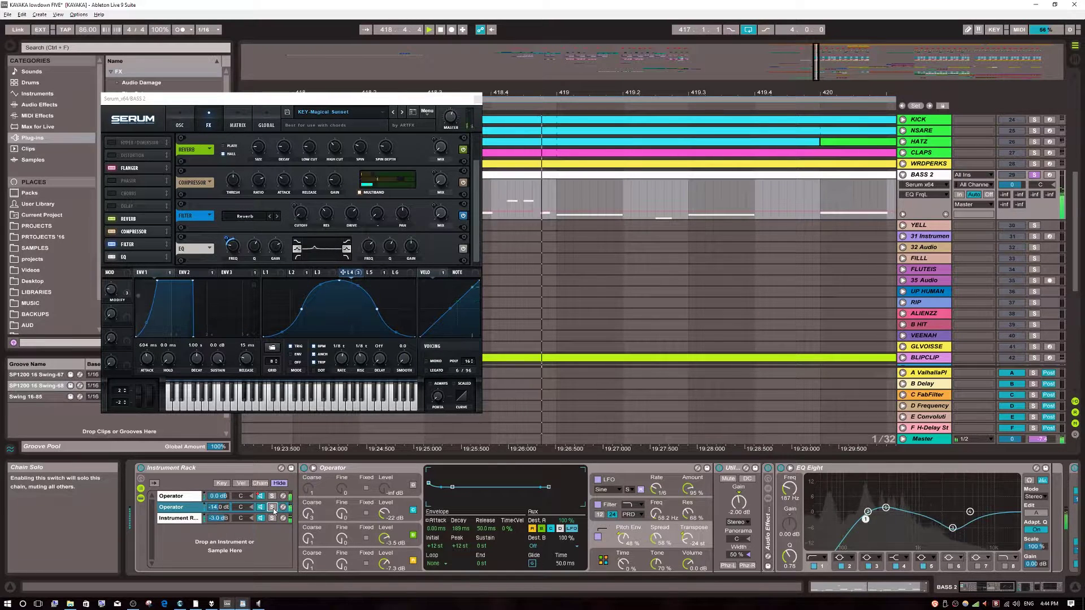
pyautogui.click(177, 521)
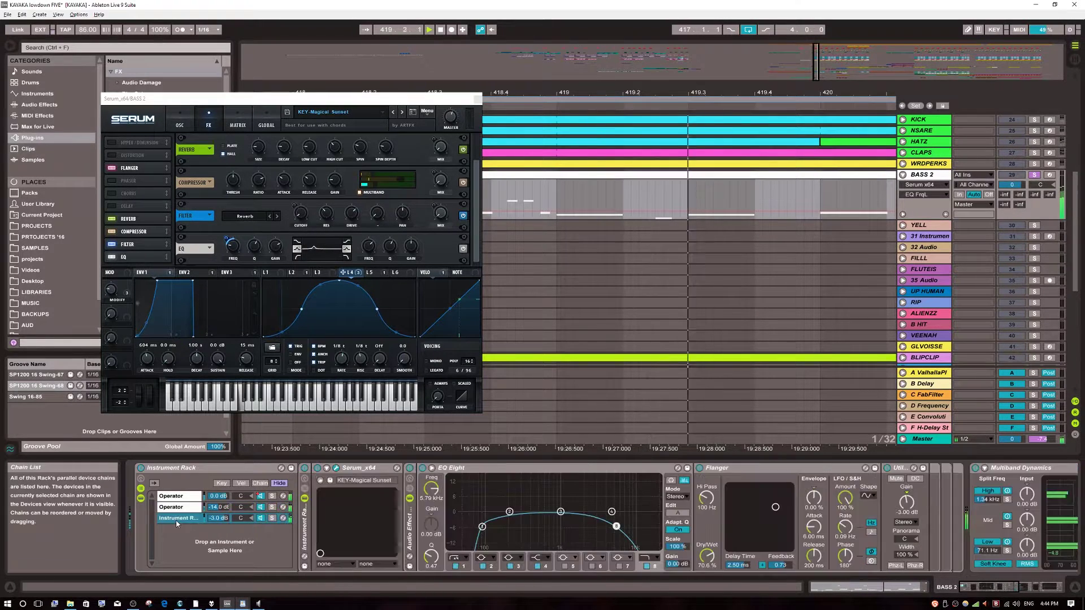
pyautogui.click(272, 518)
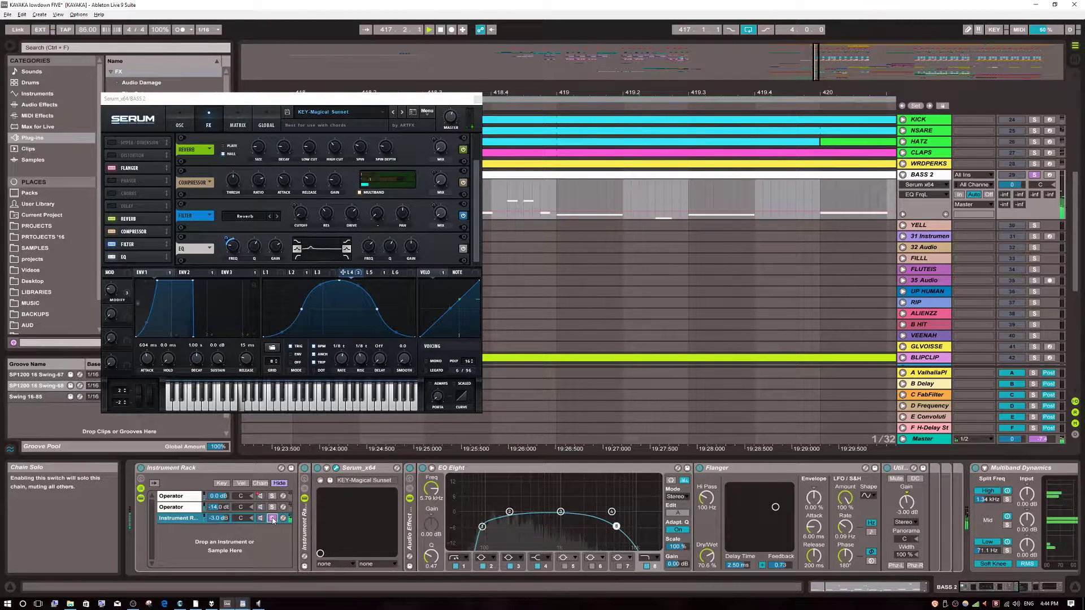
# Step: Try EQ Eight's high-cut band at 22.0 kHz on the soloed chain during playback, and undo the change
pyautogui.scroll(-3, 339, 527)
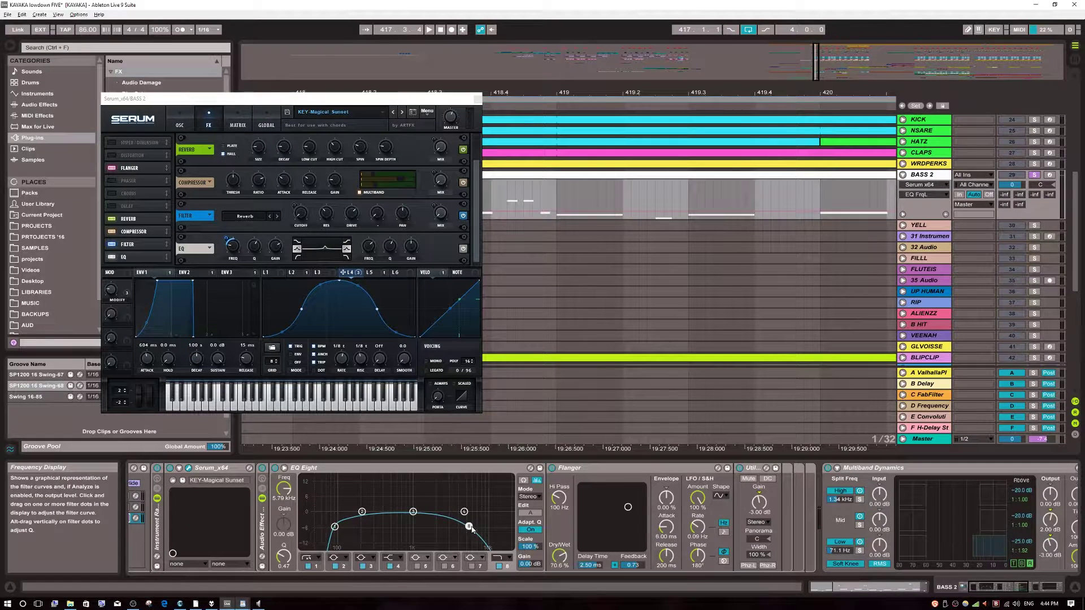
pyautogui.moveTo(469, 527); pyautogui.dragTo(510, 523)
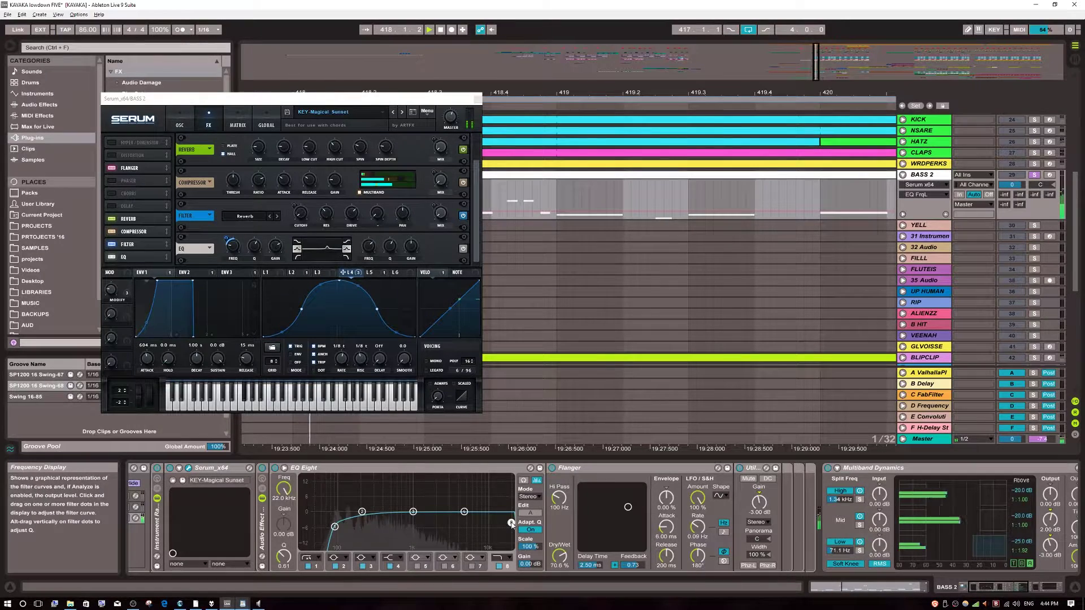
pyautogui.hotkey('ctrl', 'z')
# Step: Compare the bass with the Flanger device switched off and on
pyautogui.click(588, 466)
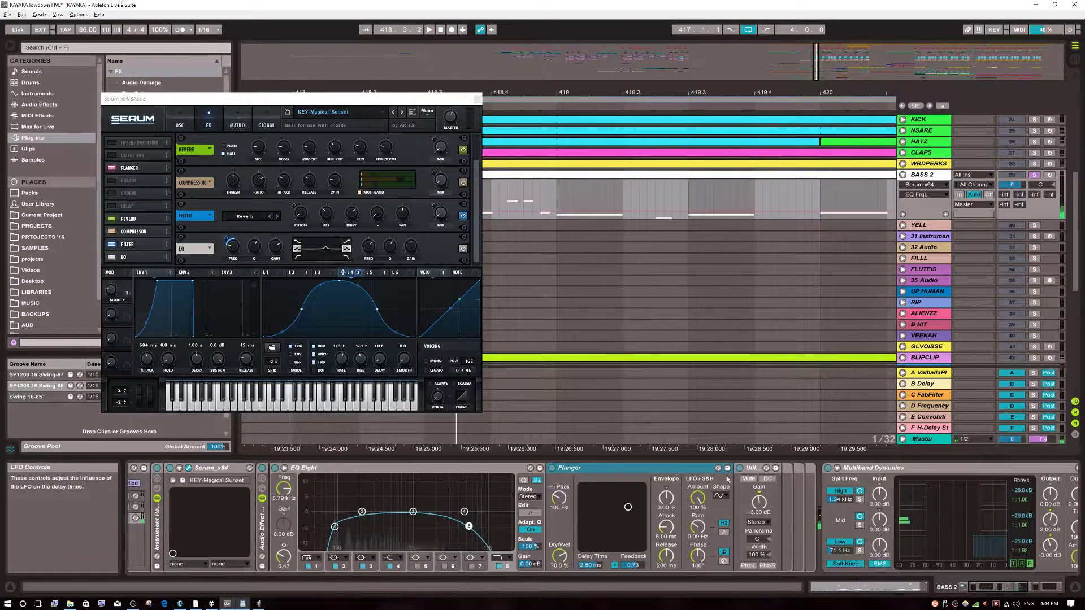
pyautogui.click(552, 468)
pyautogui.click(552, 468)
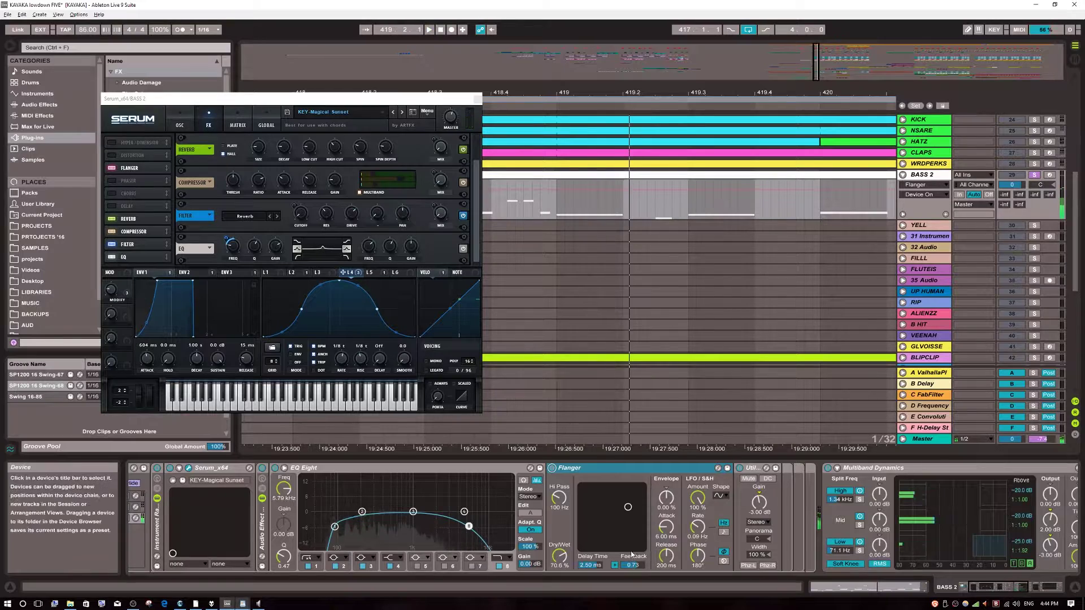
# Step: Unsolo the Instrument Rack chain and audition the low band of Multiband Dynamics in solo
pyautogui.hscroll(-3, 529, 513)
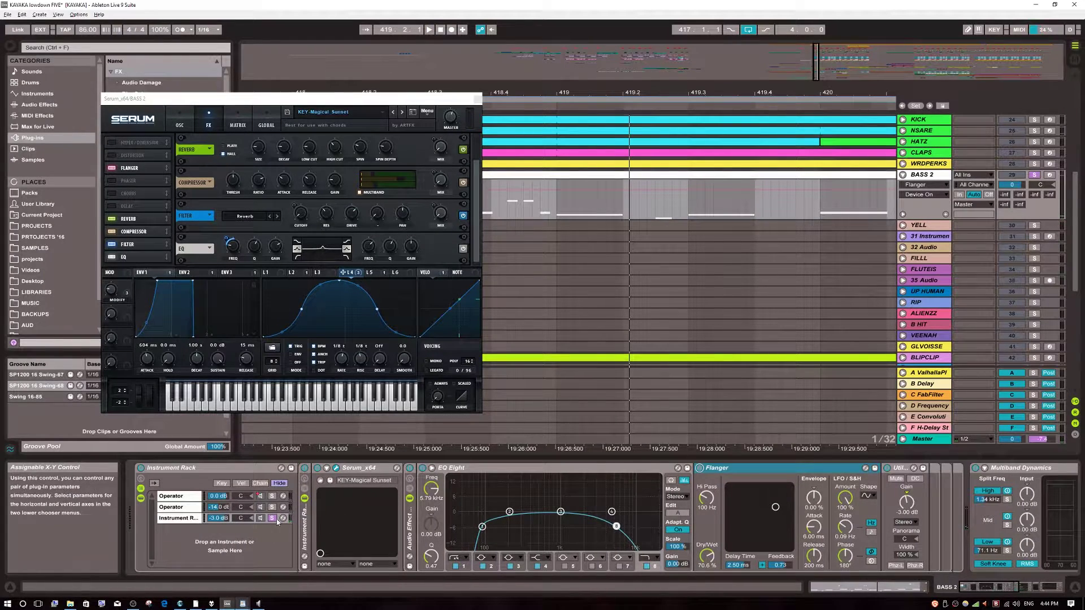
pyautogui.click(272, 518)
pyautogui.hscroll(6, 485, 510)
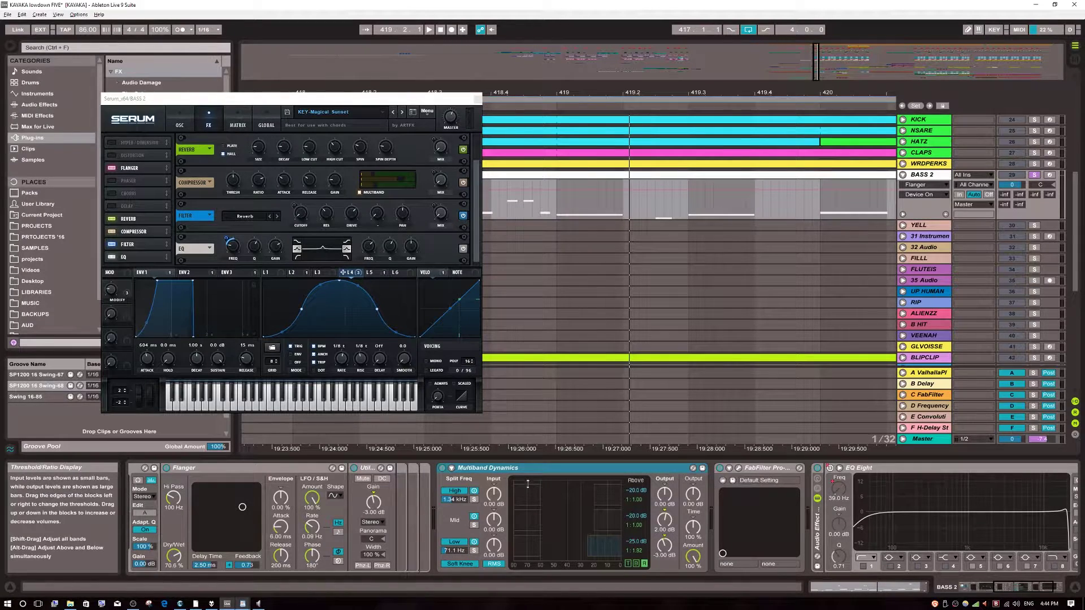
pyautogui.press('space')
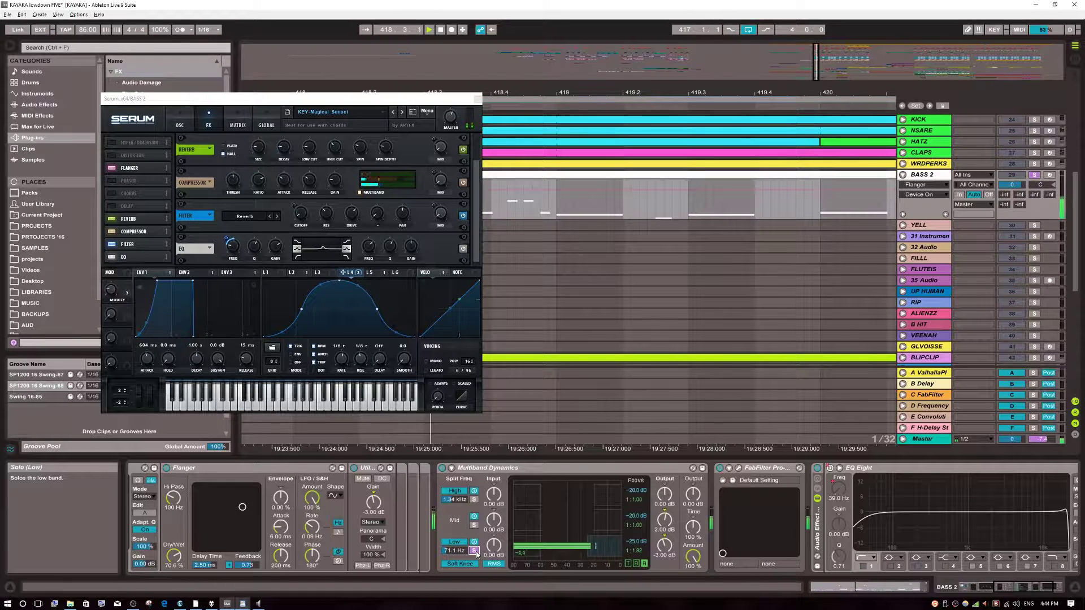
# Step: Examine the low-cut curve in FabFilter Pro-Q 2, and close the Pro-Q 2 and Serum windows
pyautogui.click(738, 468)
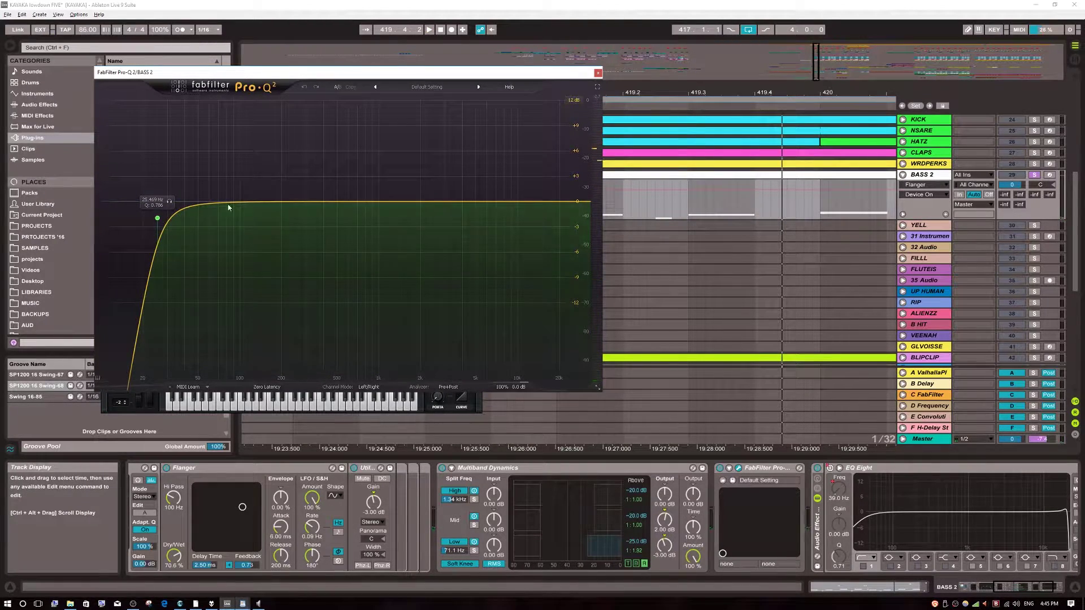
pyautogui.moveTo(550, 75); pyautogui.dragTo(559, 122)
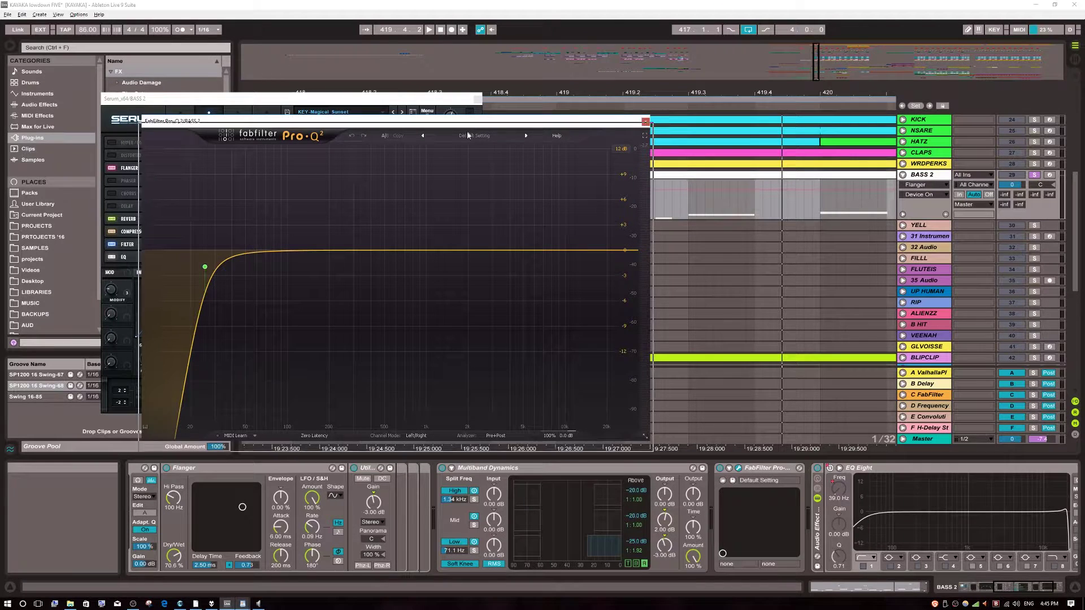
pyautogui.moveTo(466, 126); pyautogui.dragTo(466, 146)
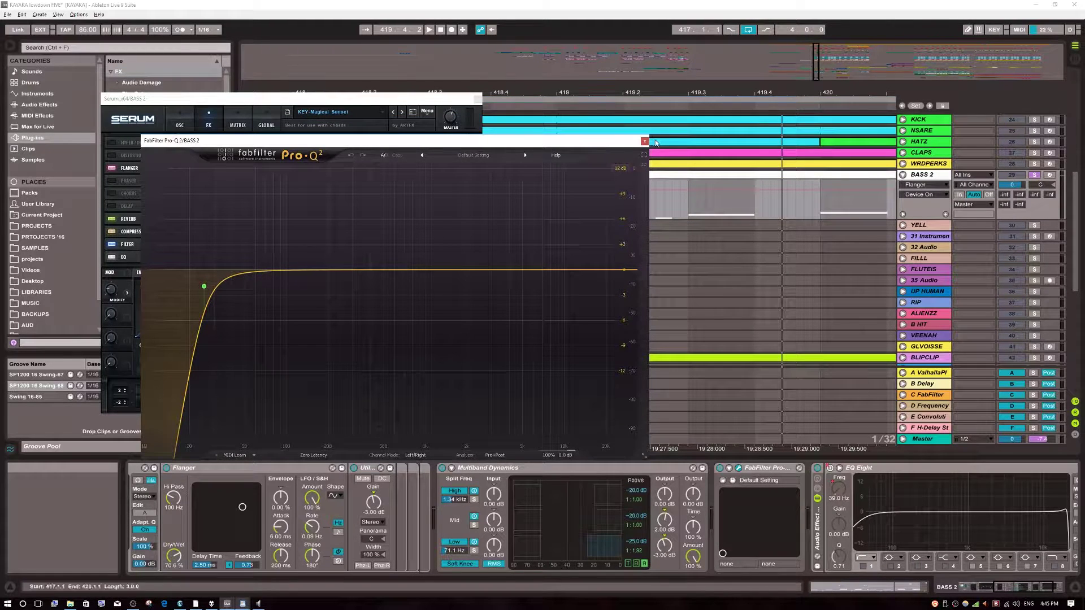
pyautogui.click(645, 141)
pyautogui.click(478, 99)
# Step: Play the loop and solo the KICK, NSARE, HATZ and CLAPS tracks together with BASS 2
pyautogui.press('space')
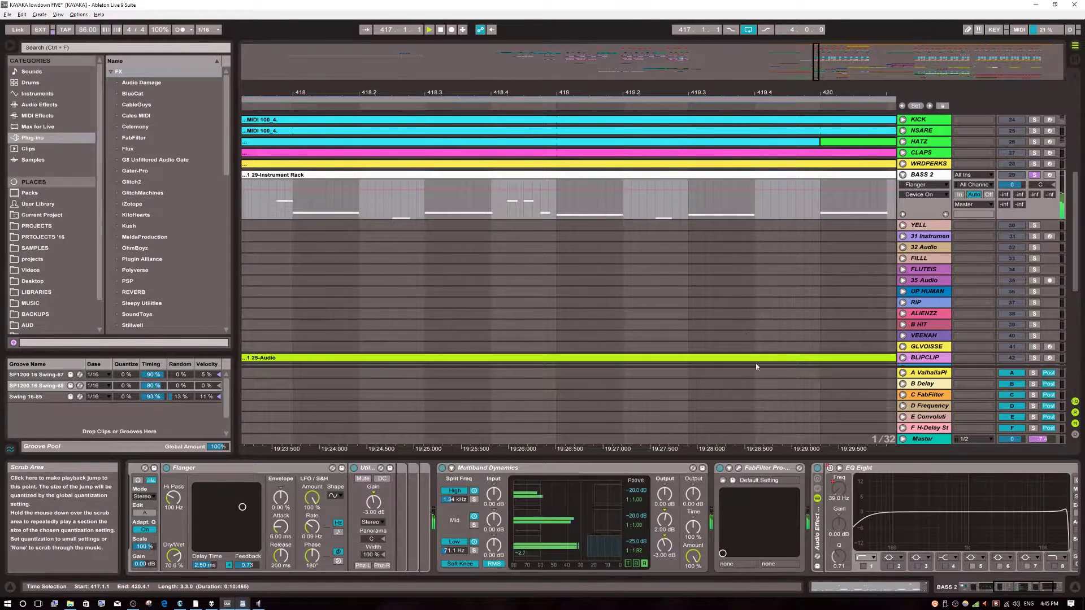
pyautogui.moveTo(770, 93); pyautogui.dragTo(760, 48)
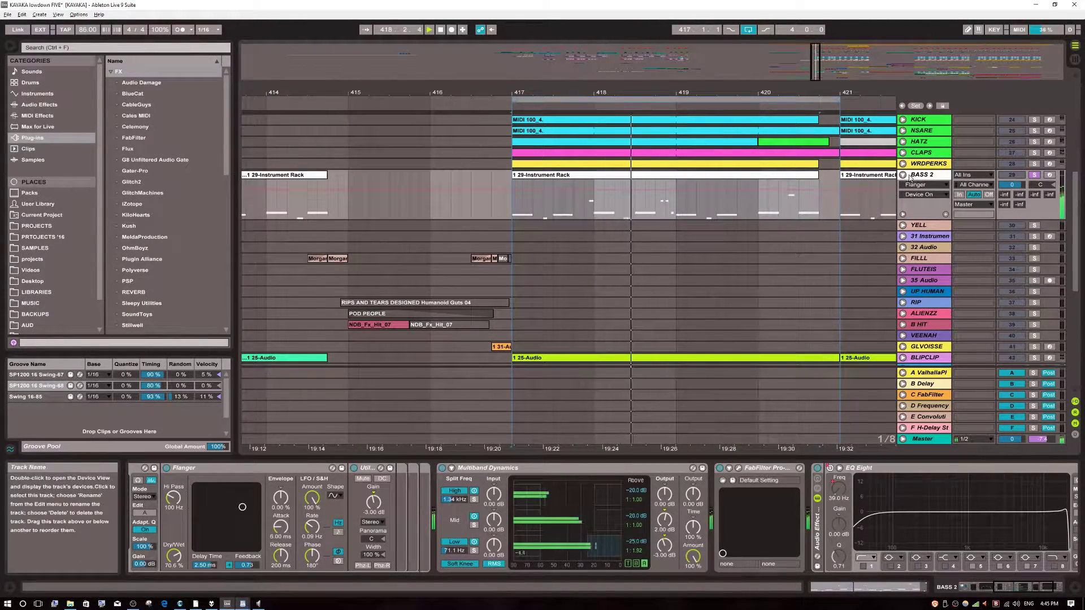
pyautogui.click(937, 153)
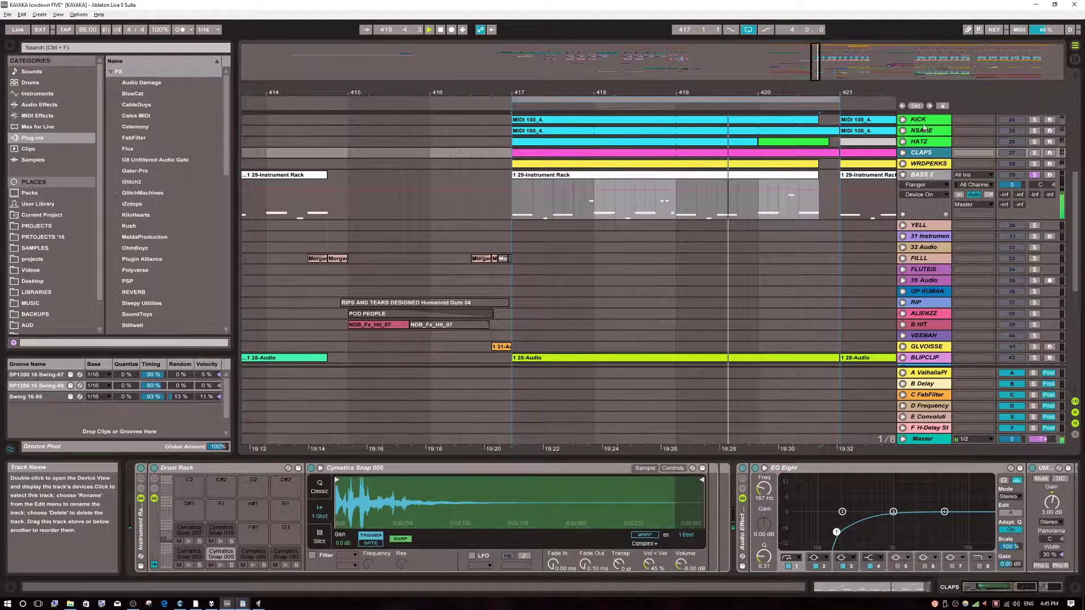
pyautogui.click(1012, 129)
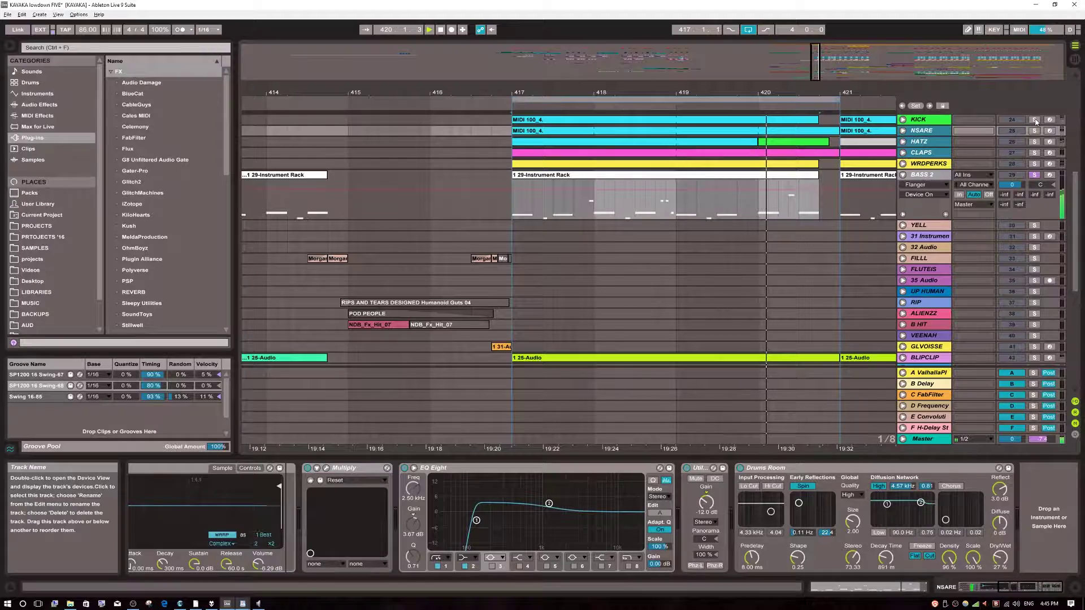
pyautogui.click(1035, 121)
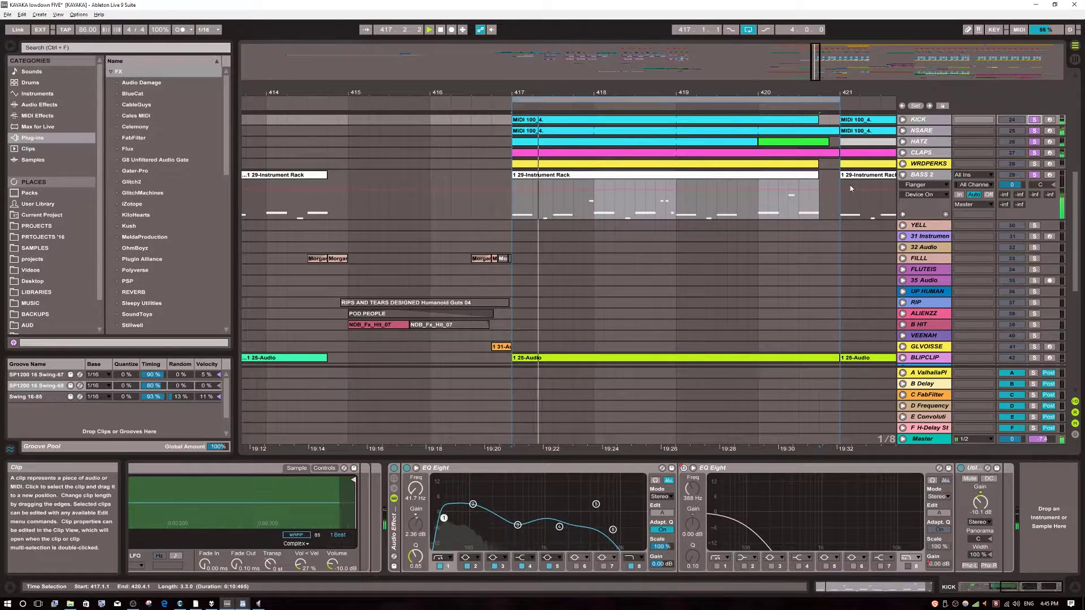
# Step: Solo the SKR track alongside the drums and bass, and fold the BASS 2 track
pyautogui.scroll(2, 850, 189)
pyautogui.scroll(5, 1019, 226)
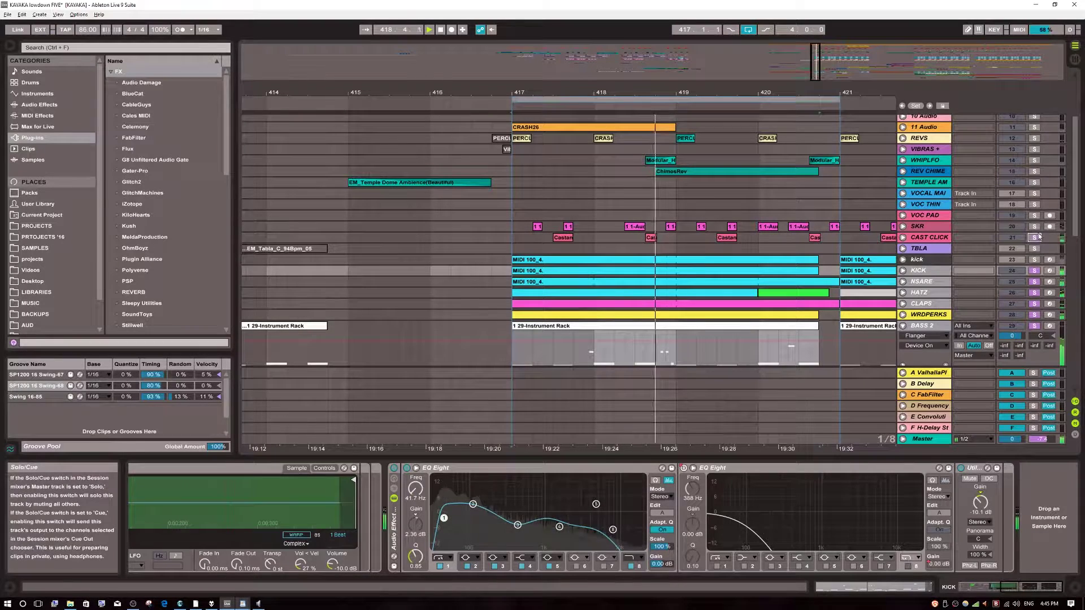
pyautogui.click(1034, 226)
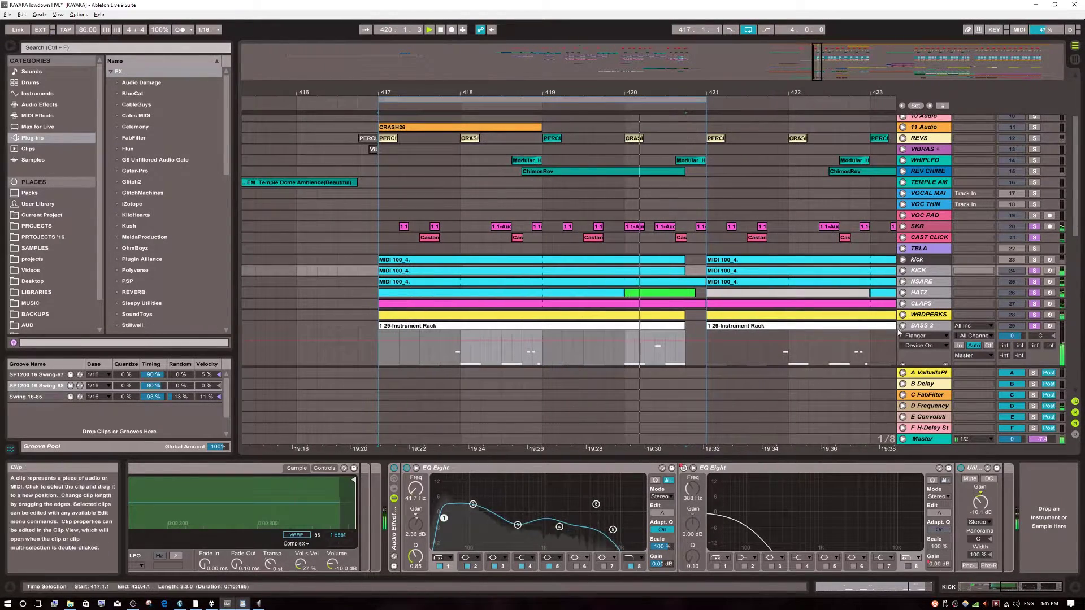
pyautogui.click(902, 325)
# Step: Solo the BLIPCLIP track on its own and unfold it in the arrangement
pyautogui.moveTo(646, 108); pyautogui.dragTo(525, 89)
pyautogui.scroll(-3, 623, 198)
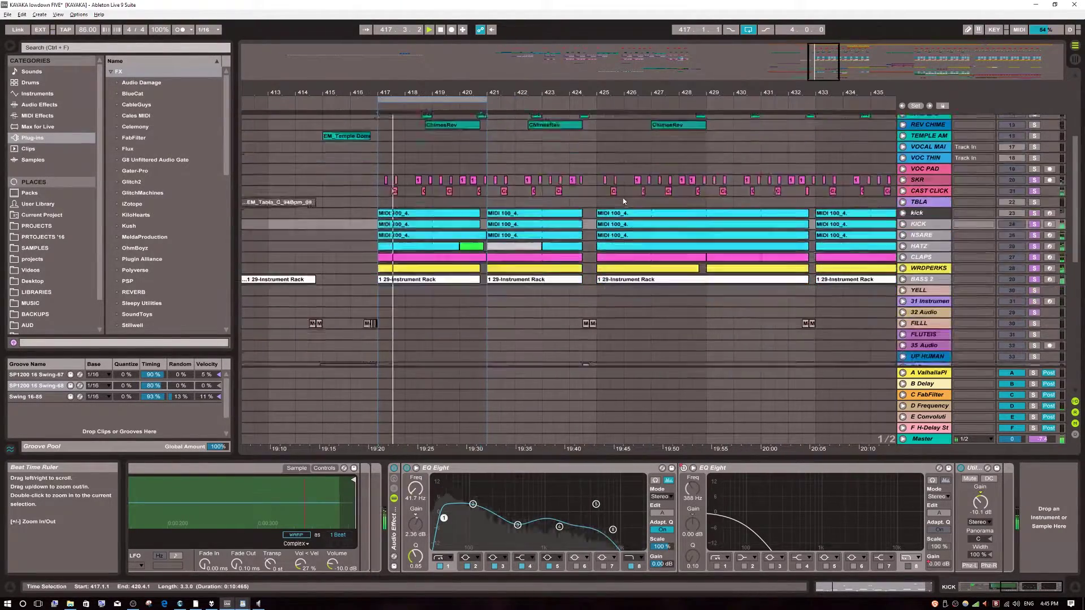
pyautogui.scroll(-5, 623, 201)
pyautogui.moveTo(758, 262); pyautogui.dragTo(527, 277)
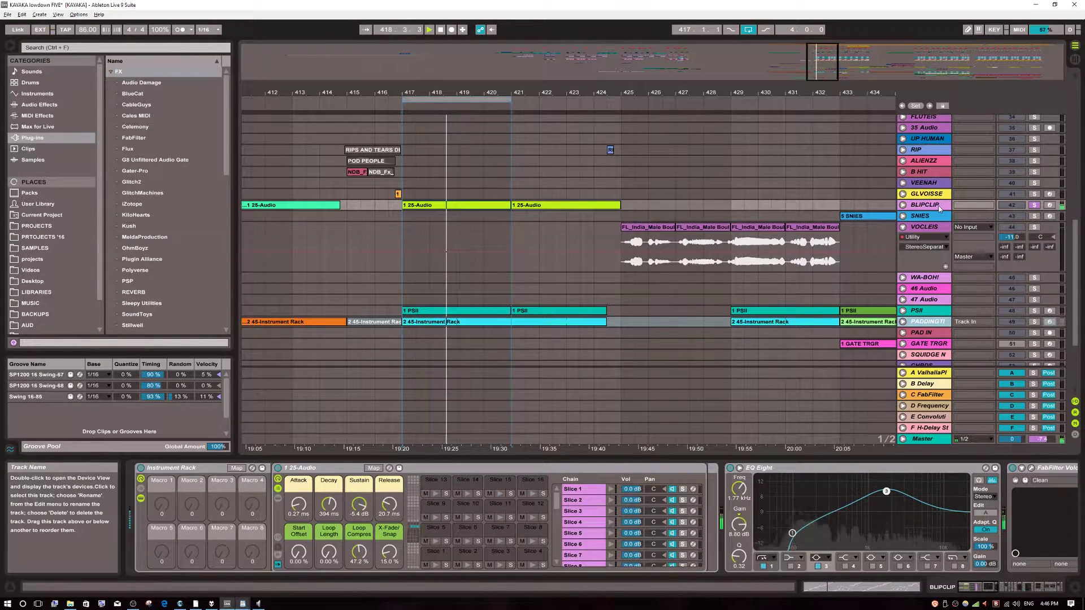
pyautogui.click(903, 204)
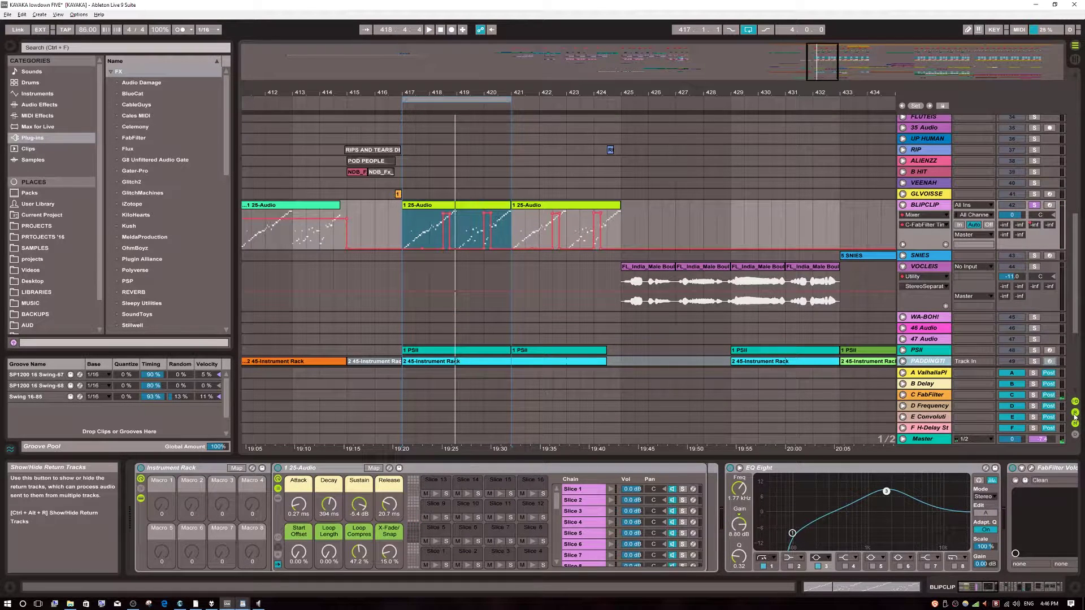
# Step: Deactivate return track C FabFilter and show BLIPCLIP's device chain with its Utility Mute automation
pyautogui.click(1015, 395)
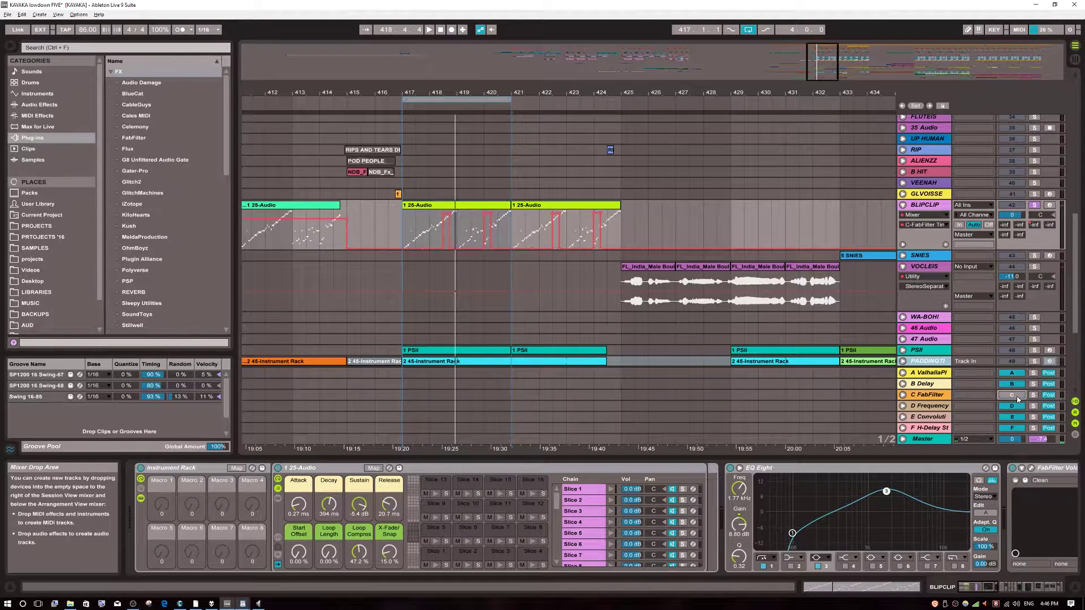
pyautogui.click(415, 210)
pyautogui.press('z')
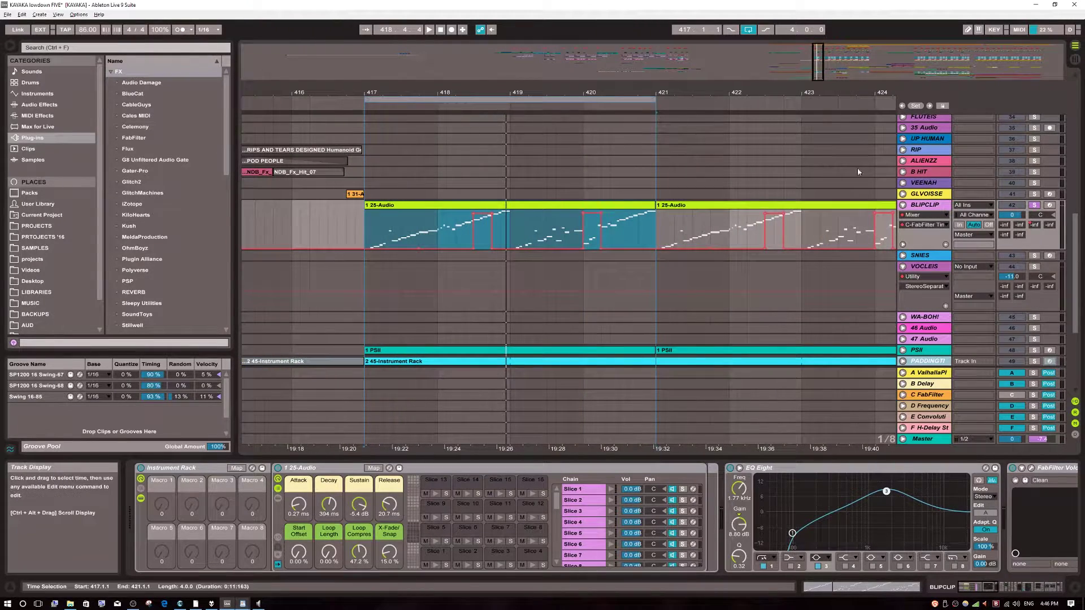
pyautogui.click(928, 205)
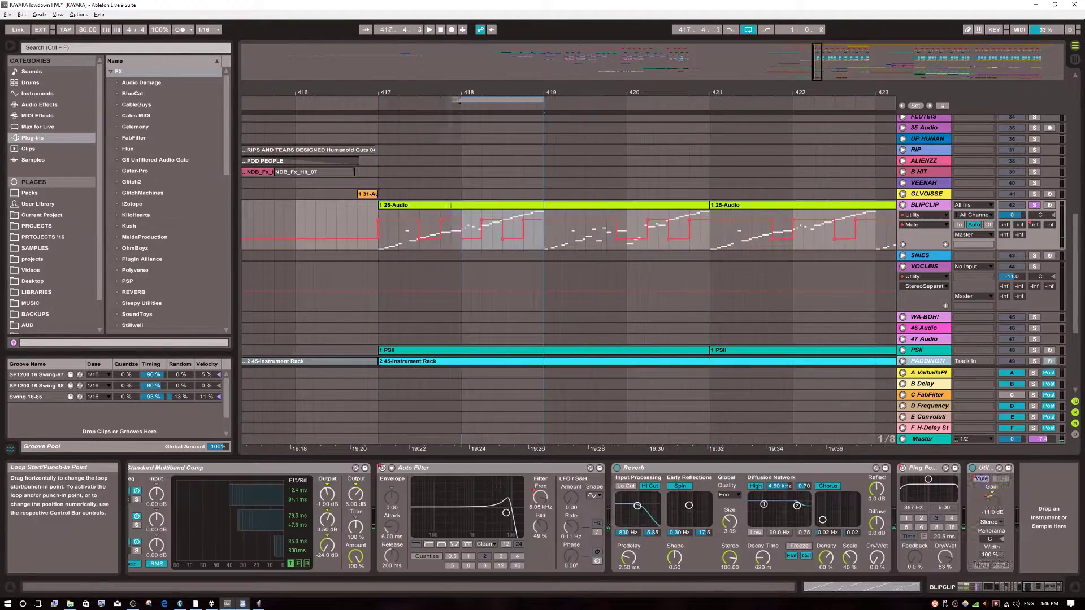
# Step: Loop bar 418 and audition the BLIPCLIP track with its Mute automation
pyautogui.moveTo(459, 100); pyautogui.dragTo(501, 93)
pyautogui.press('space')
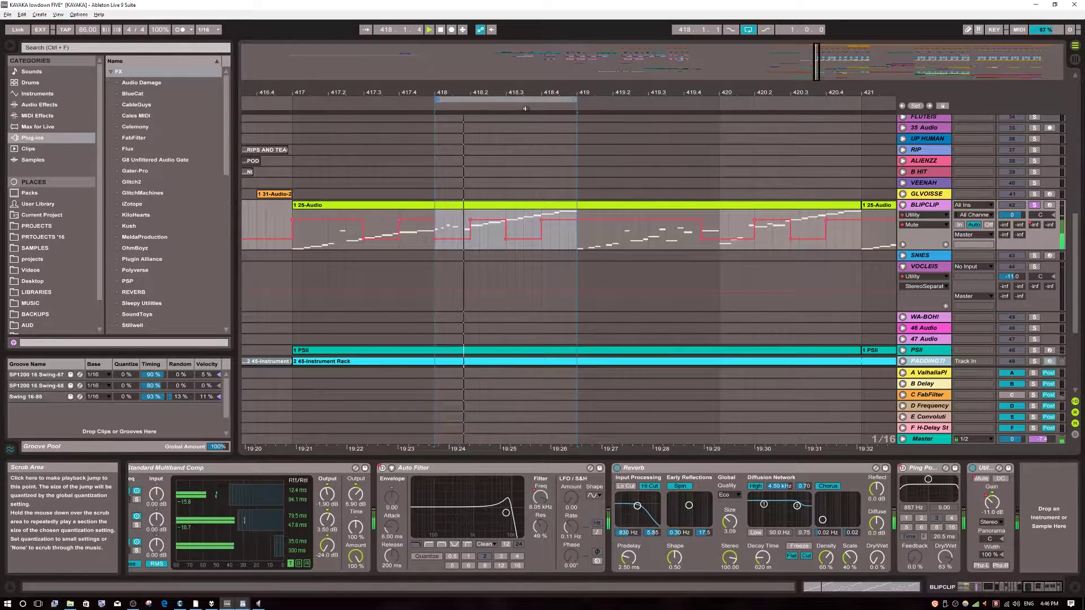
pyautogui.click(442, 209)
pyautogui.press('space')
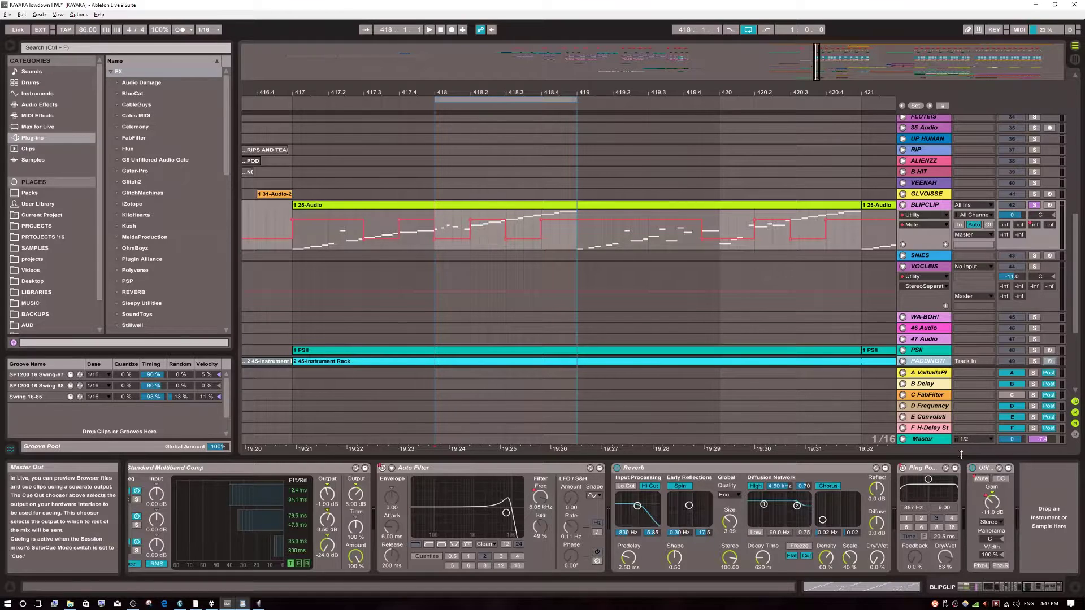
# Step: Examine the slice notes of BLIPCLIP's first 25-Audio clip and return to the track's device chain
pyautogui.click(521, 205)
pyautogui.doubleClick(521, 206)
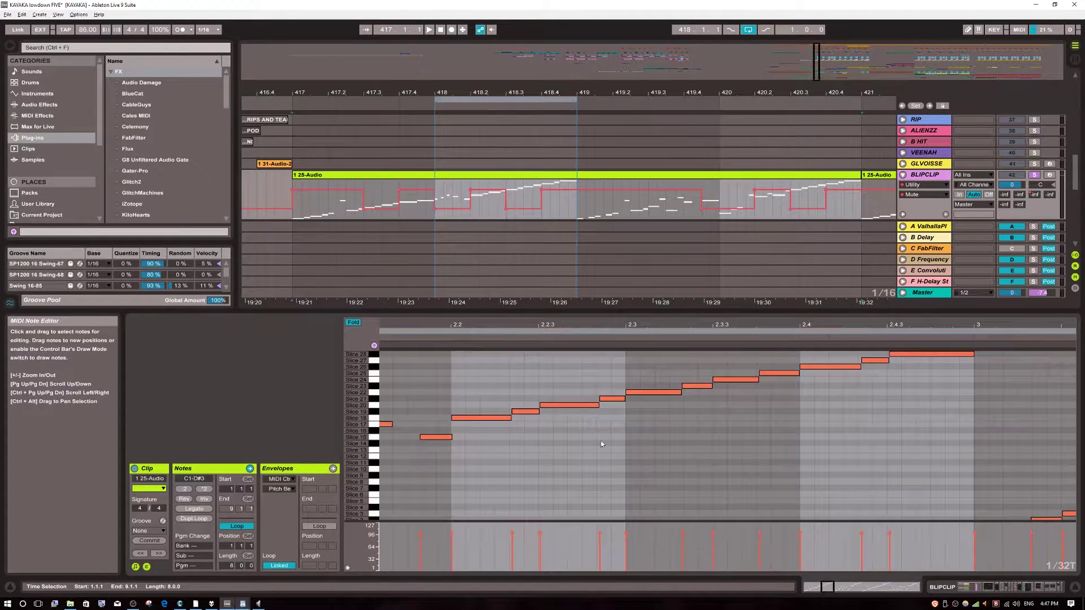
pyautogui.hotkey('shift', 'Tab')
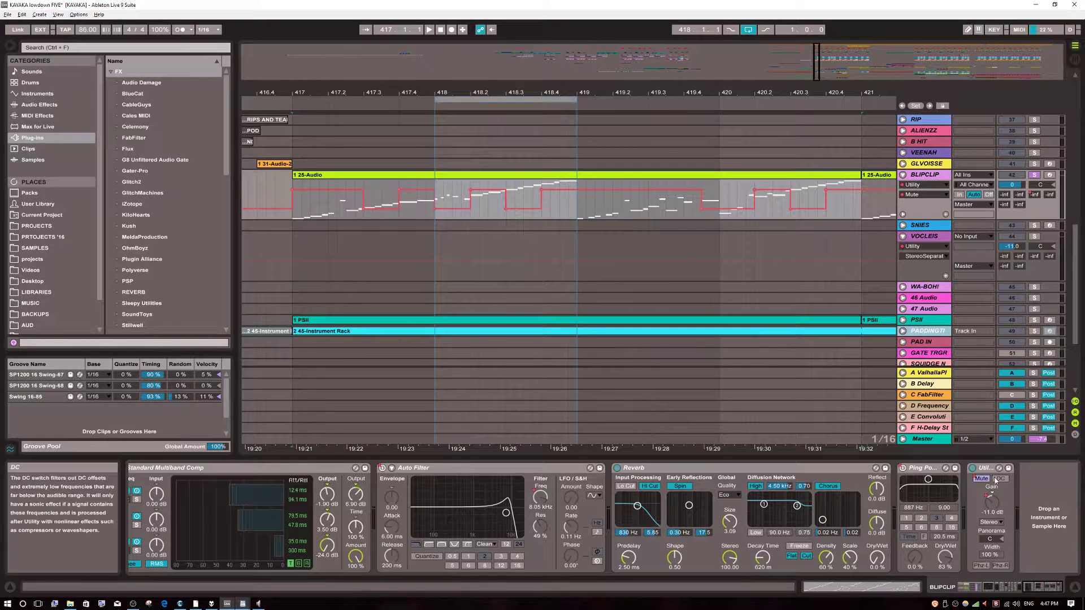
# Step: Split BLIPCLIP's first 25-Audio clip at bar 418, select the new part and audition it
pyautogui.hotkey('ctrl', 'e')
pyautogui.click(459, 176)
pyautogui.click(460, 176)
pyautogui.press('space')
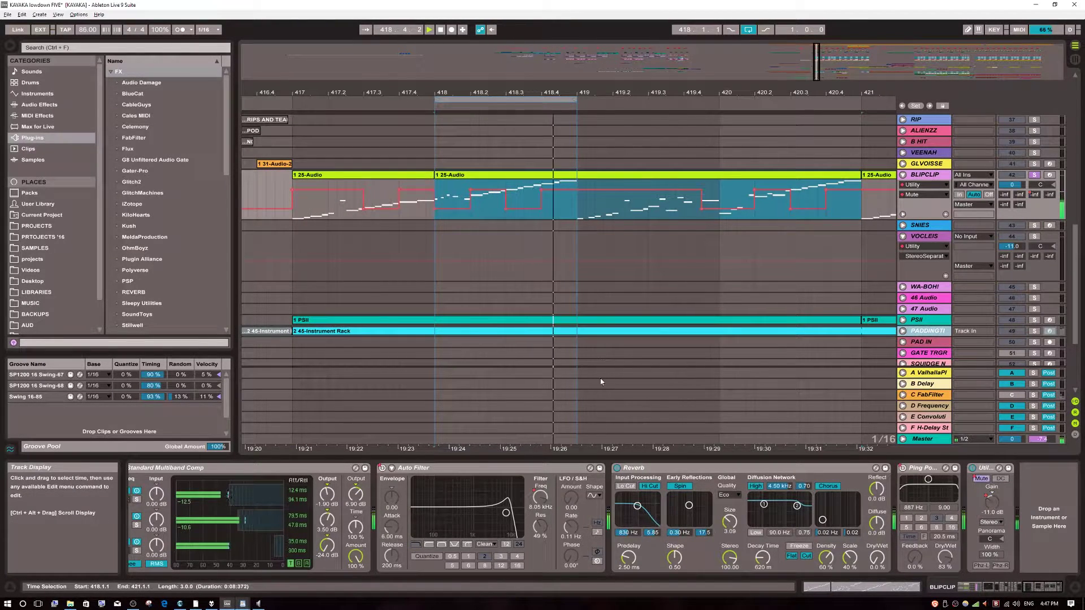
pyautogui.press('space')
# Step: Deactivate the effects after BLIPCLIP's instrument rack and audition the dry slices of the 25-Audio drum rack
pyautogui.click(521, 467)
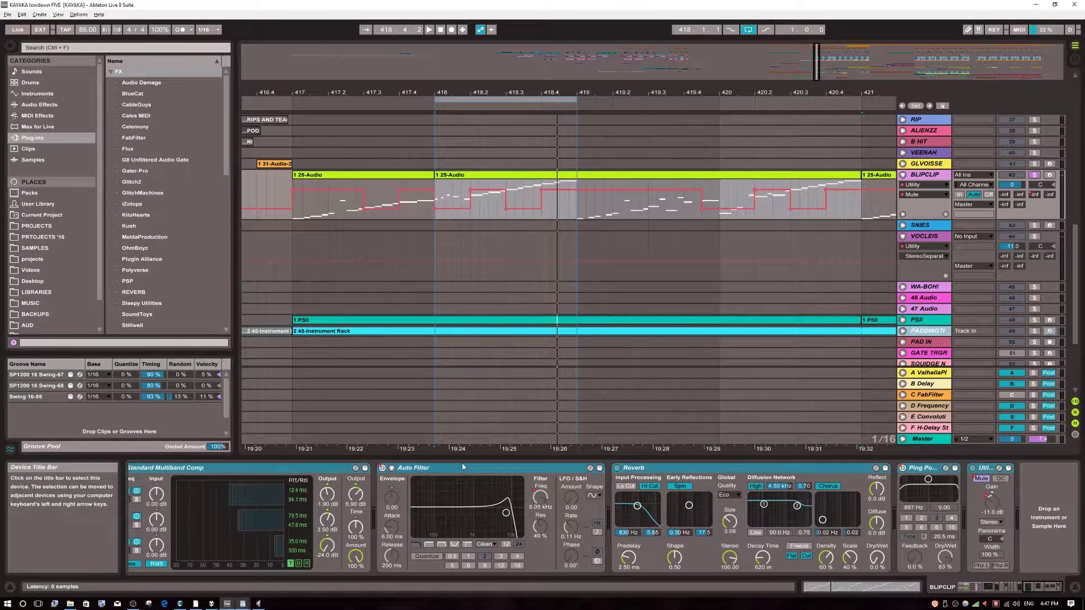
pyautogui.press('0')
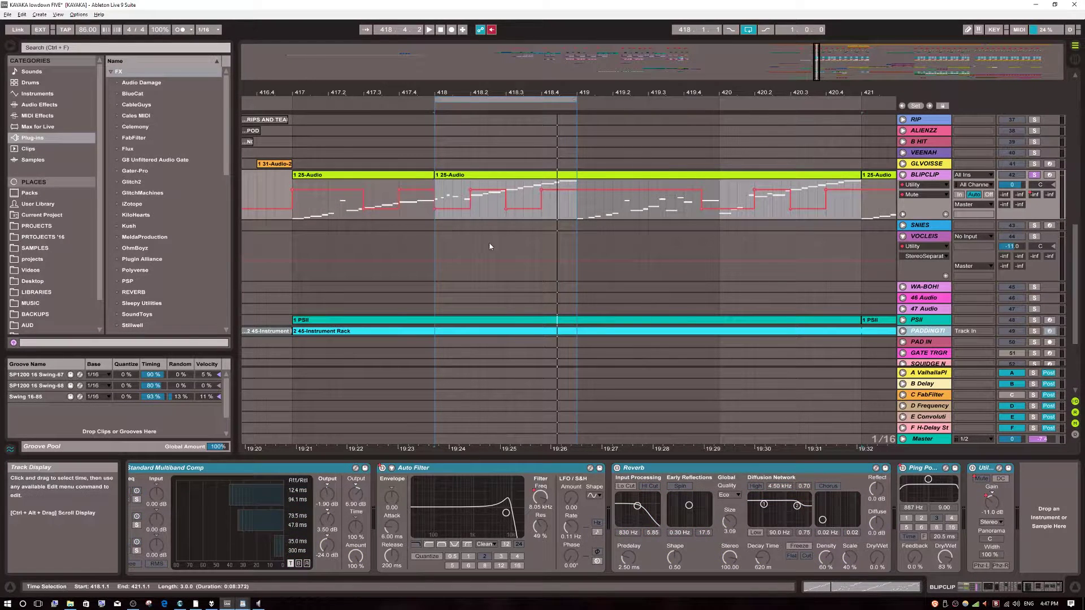
pyautogui.scroll(6, 425, 493)
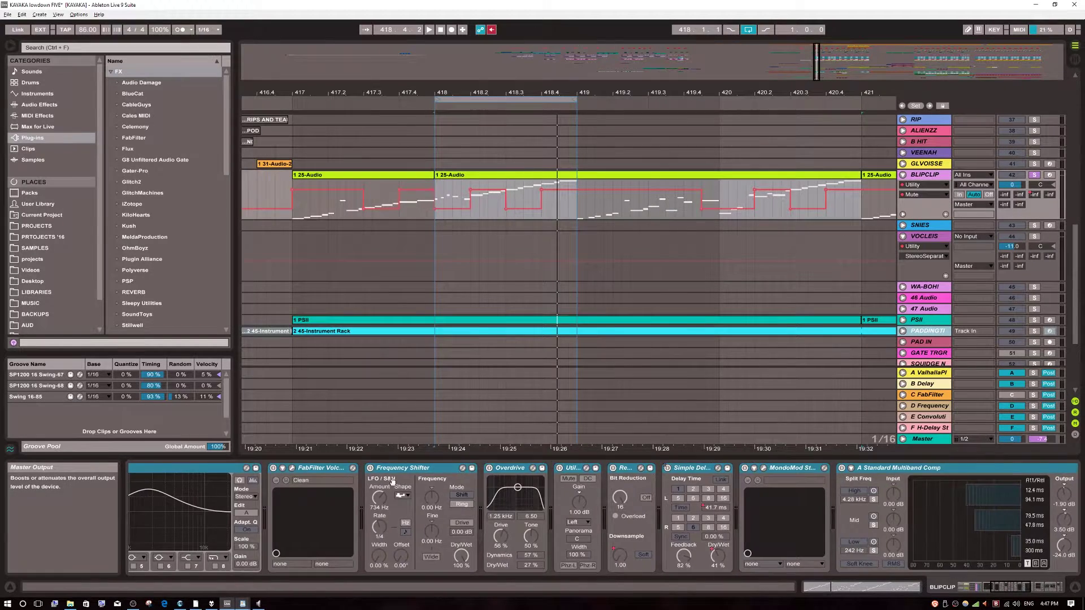
pyautogui.scroll(2, 426, 493)
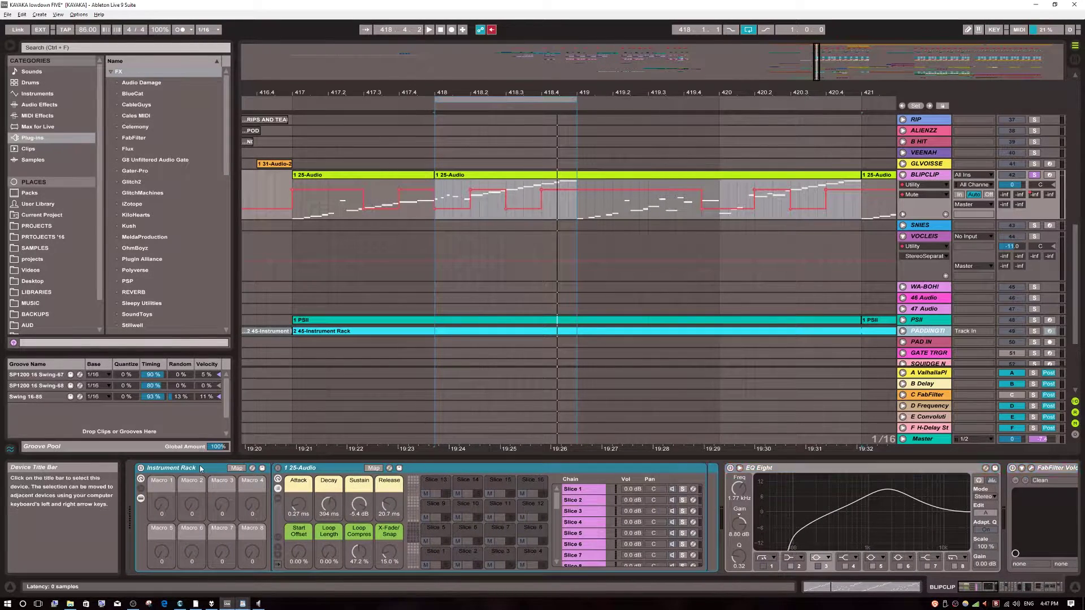
pyautogui.press('space')
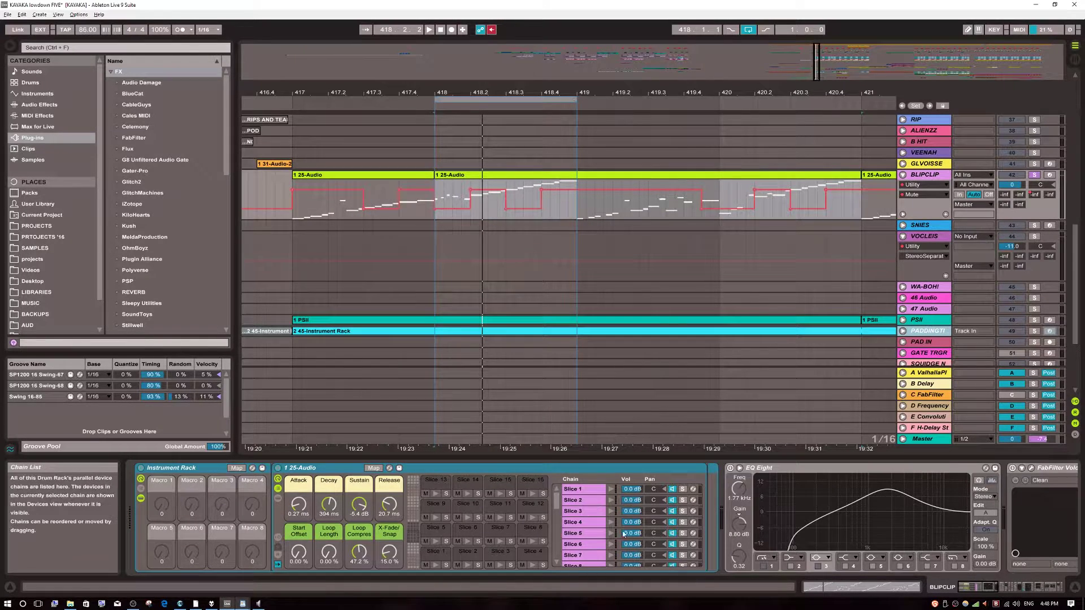
pyautogui.click(500, 541)
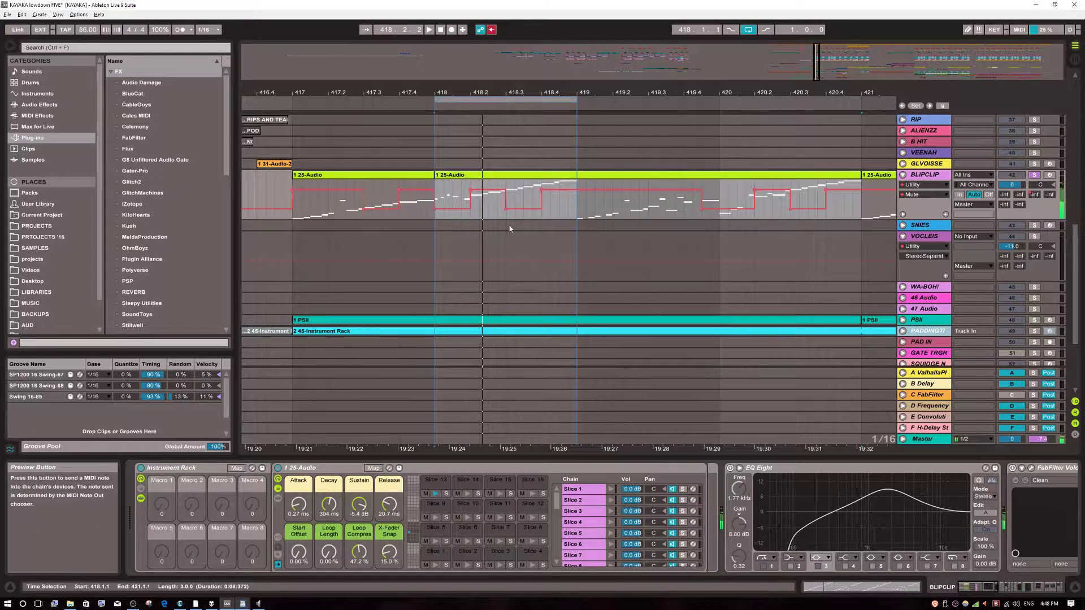
pyautogui.click(506, 179)
# Step: Reactivate BLIPCLIP's EQ Eight and audition the loop with its low cut and mid boost
pyautogui.scroll(-5, 543, 470)
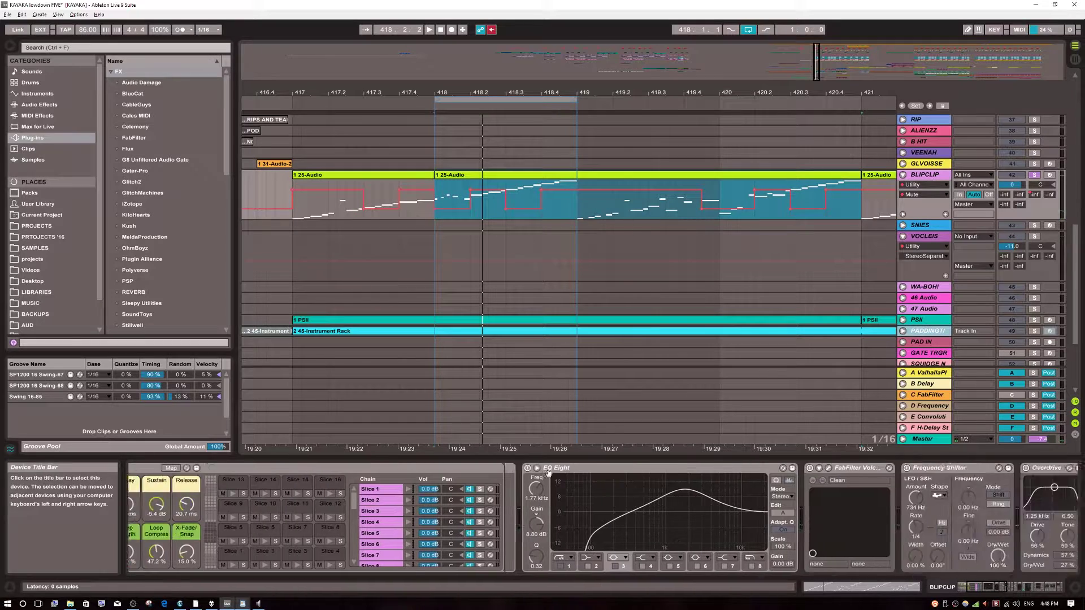
pyautogui.click(522, 468)
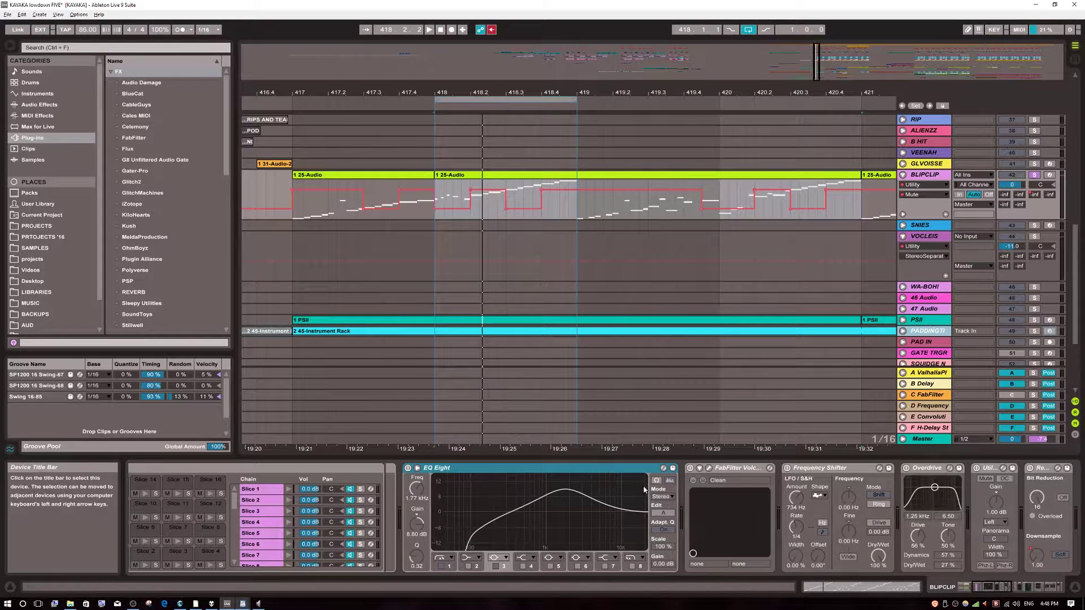
pyautogui.press('0')
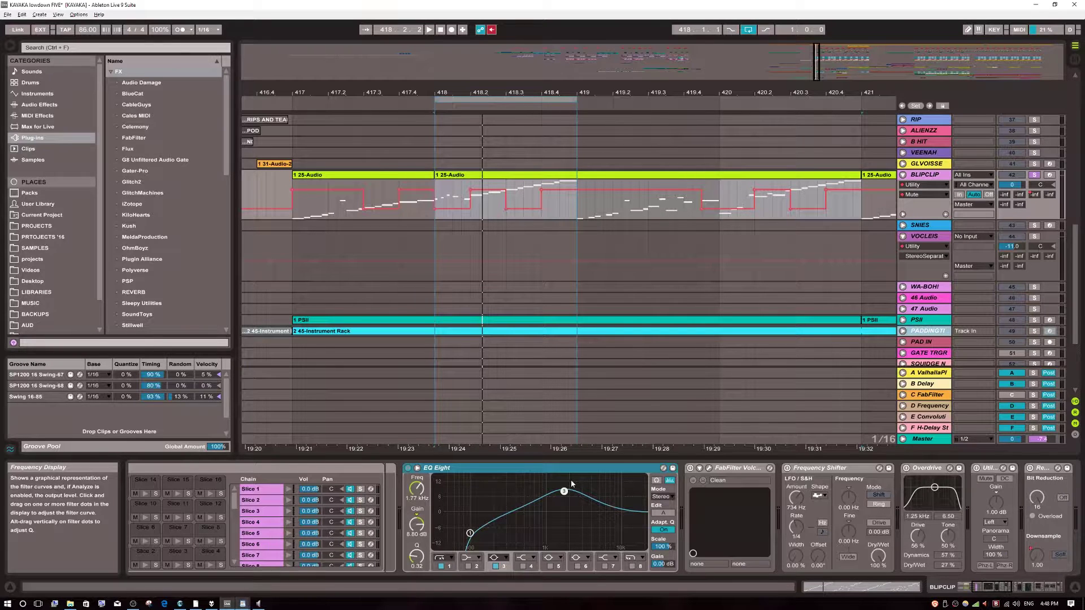
pyautogui.press('space')
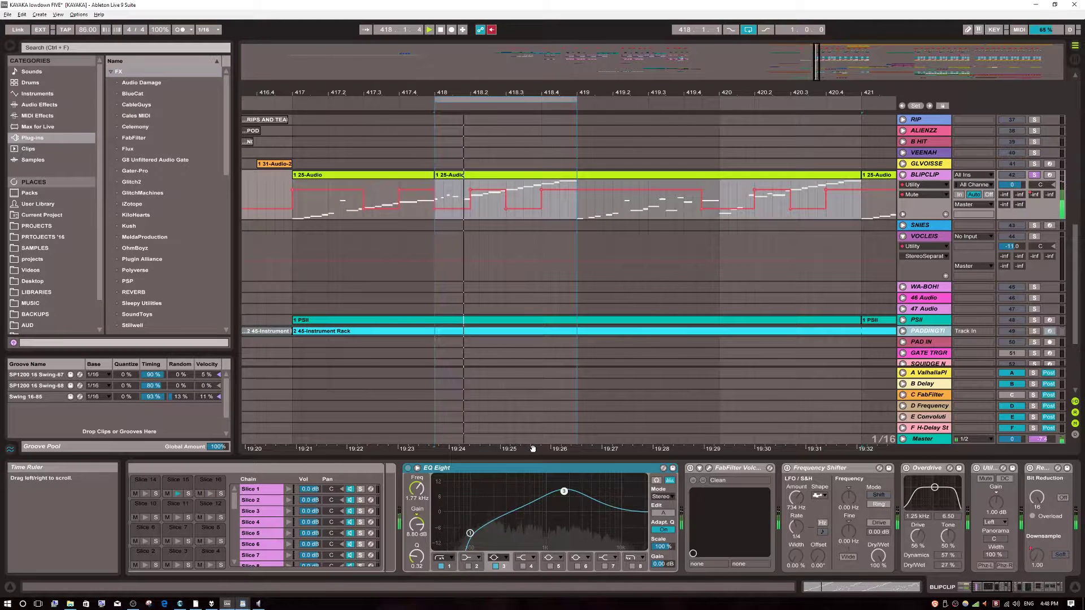
pyautogui.press('space')
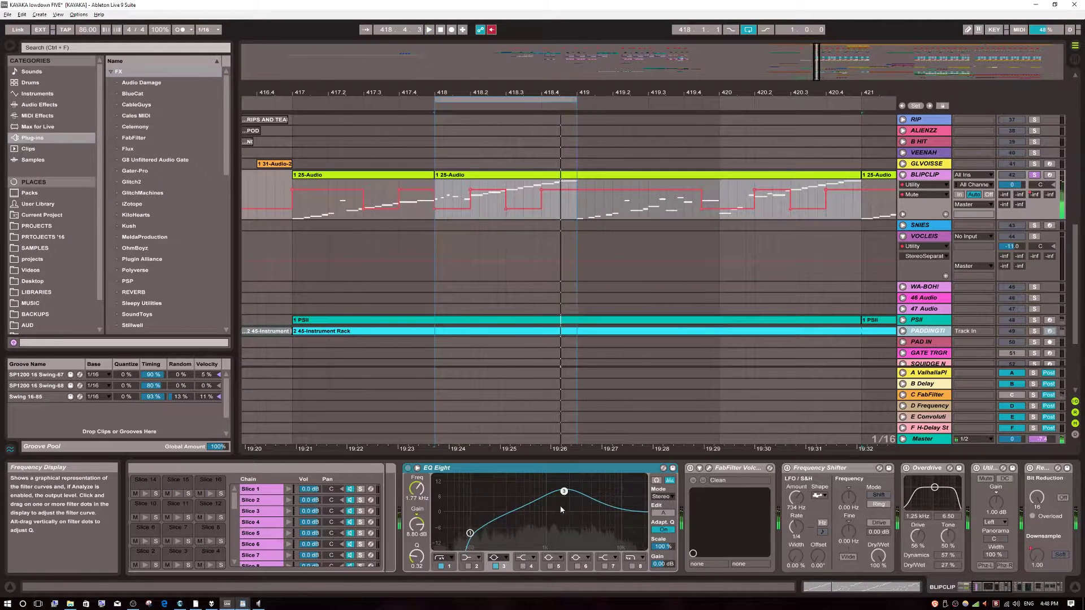
# Step: Reactivate FabFilter Volcano 2 with its interface open and audition its modulated filter on the loop
pyautogui.click(708, 469)
pyautogui.click(701, 472)
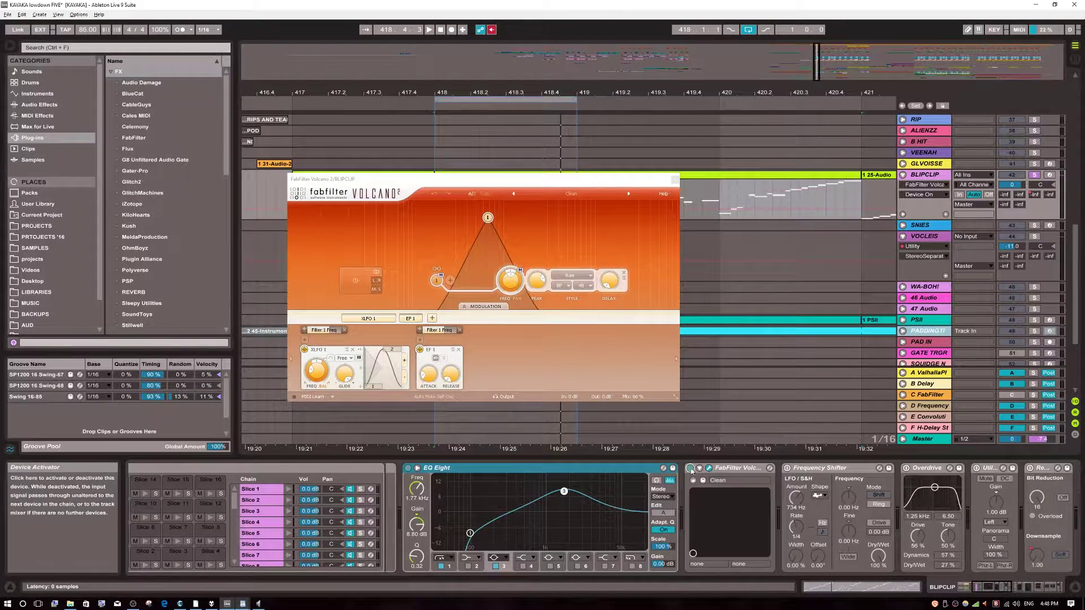
pyautogui.scroll(-2, 604, 490)
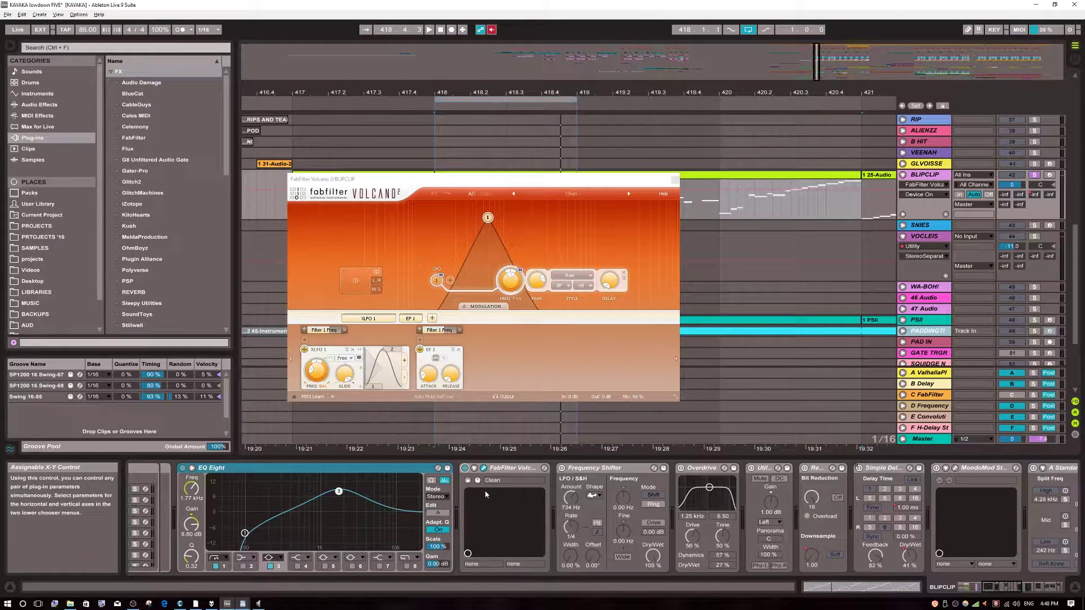
pyautogui.press('space')
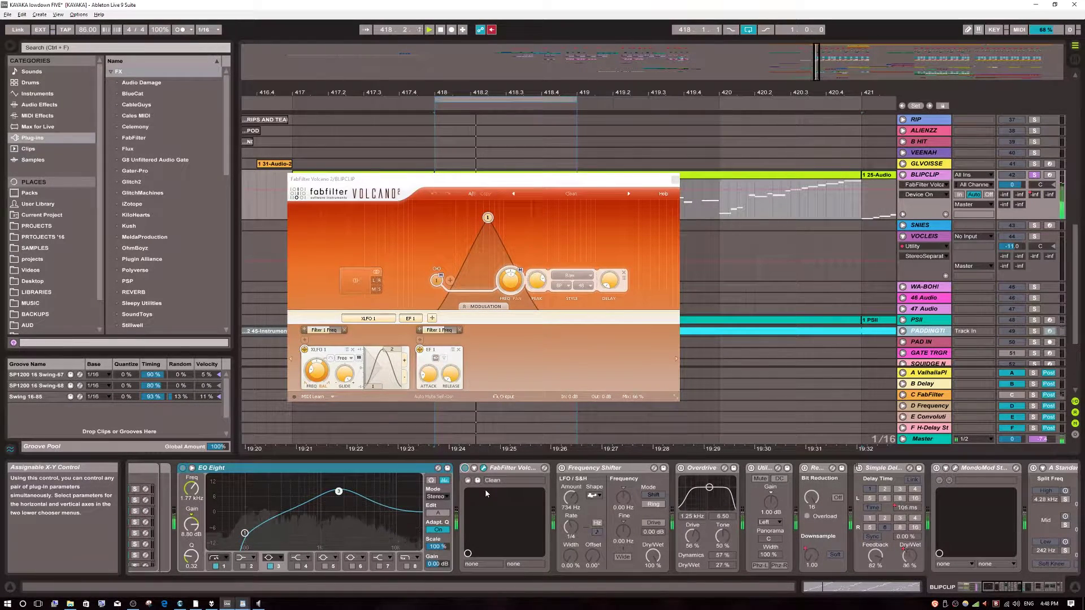
pyautogui.press('space')
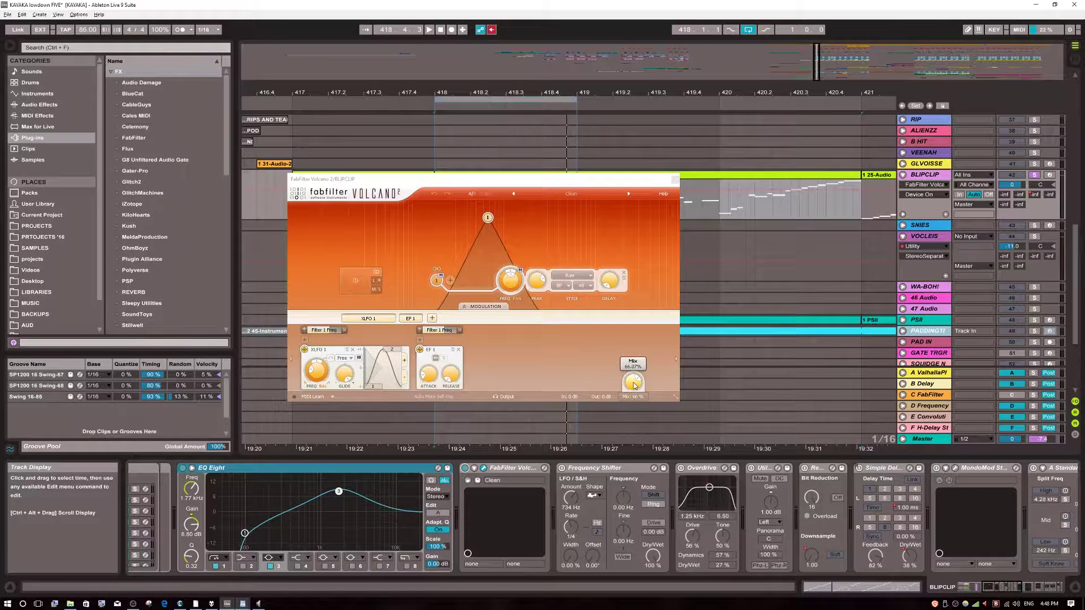
# Step: Check Volcano 2's Mix amount while the loop plays, and close the plug-in window
pyautogui.doubleClick(634, 386)
pyautogui.press('space')
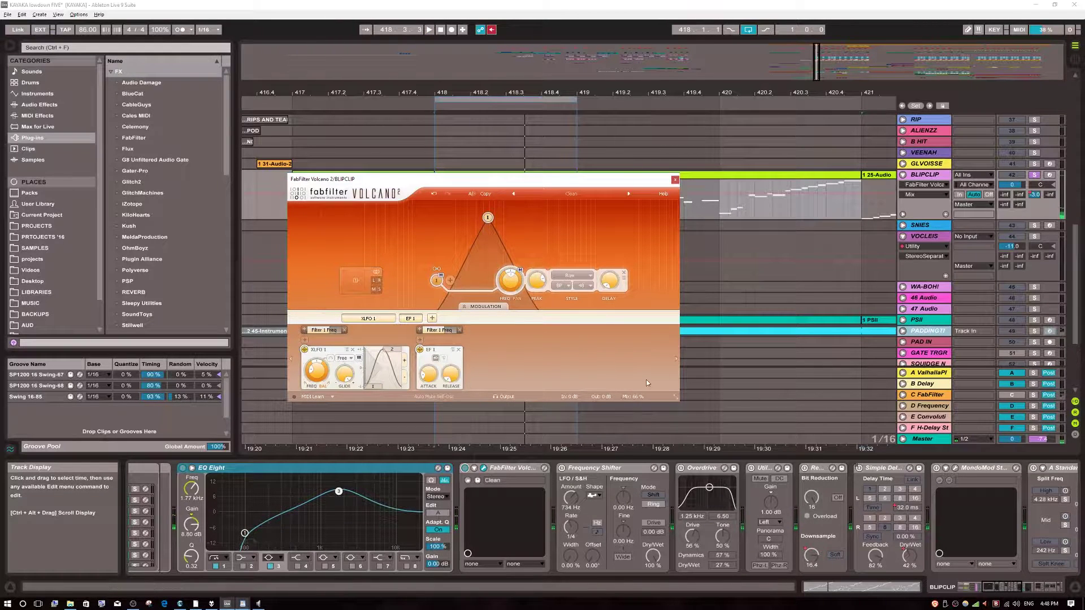
pyautogui.moveTo(640, 398)
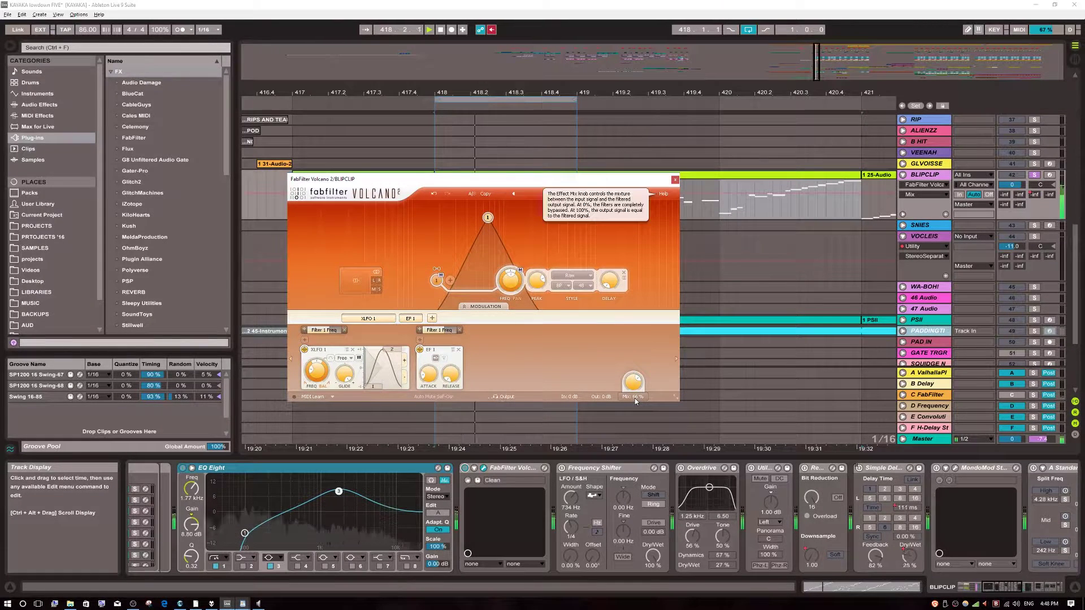
pyautogui.click(483, 468)
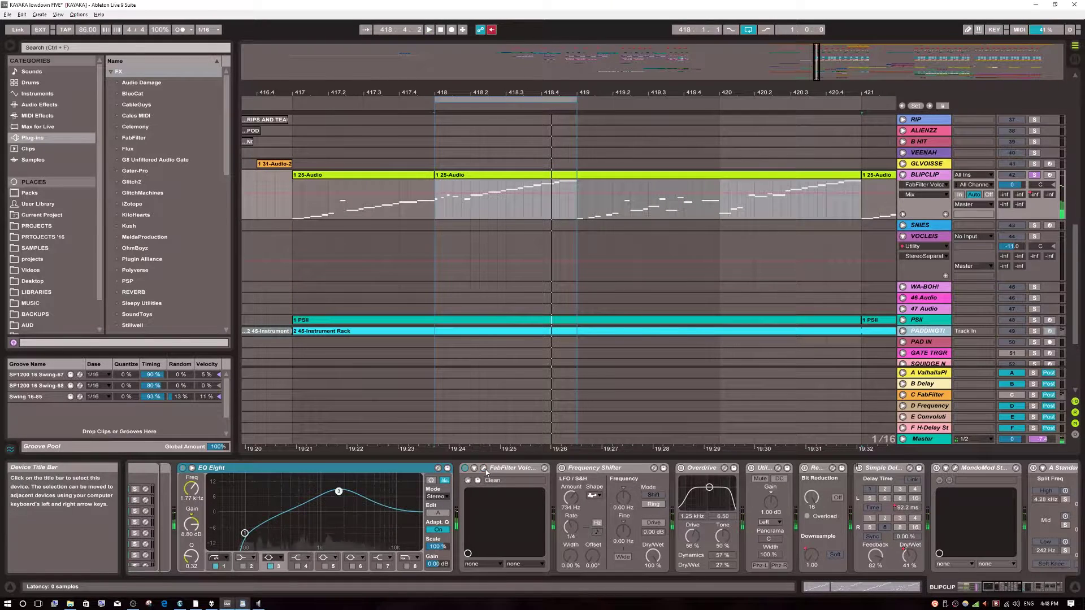
# Step: Reactivate the Frequency Shifter, examine its LFO waveform and audition the loop through it
pyautogui.click(562, 469)
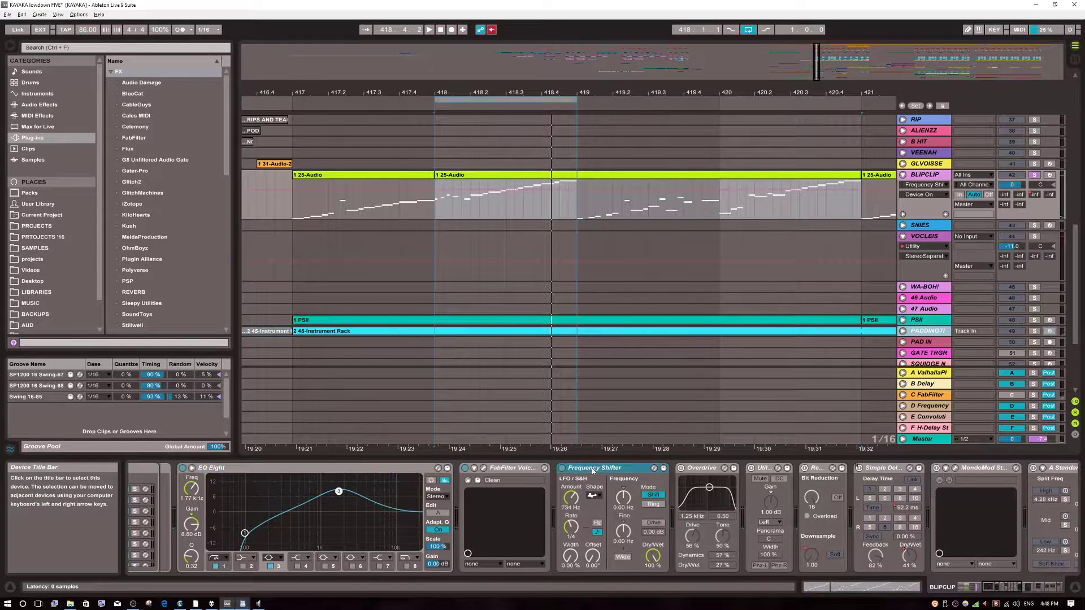
pyautogui.press('space')
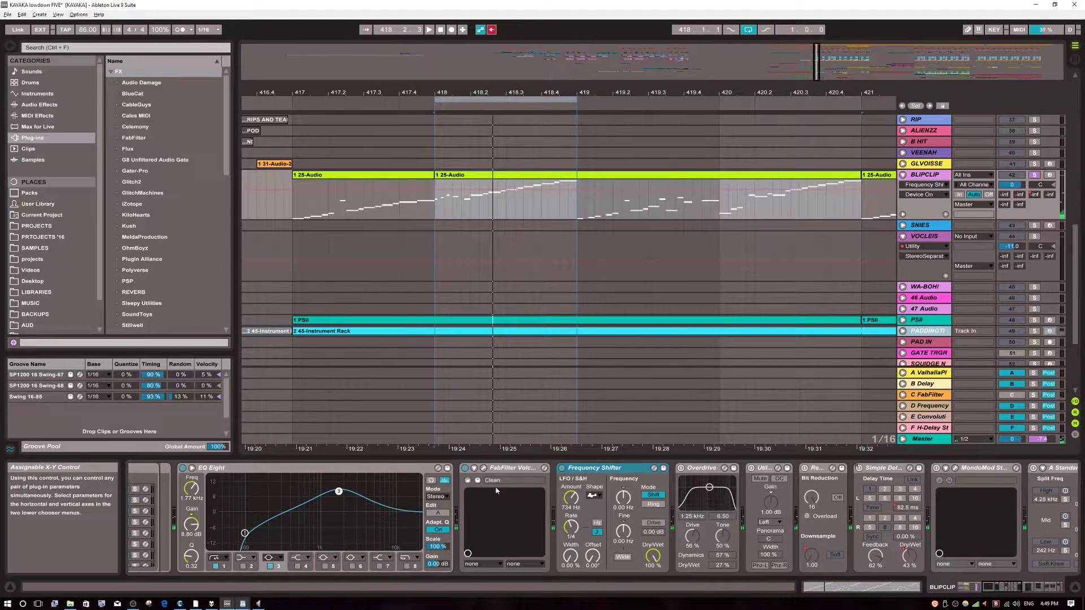
pyautogui.click(594, 497)
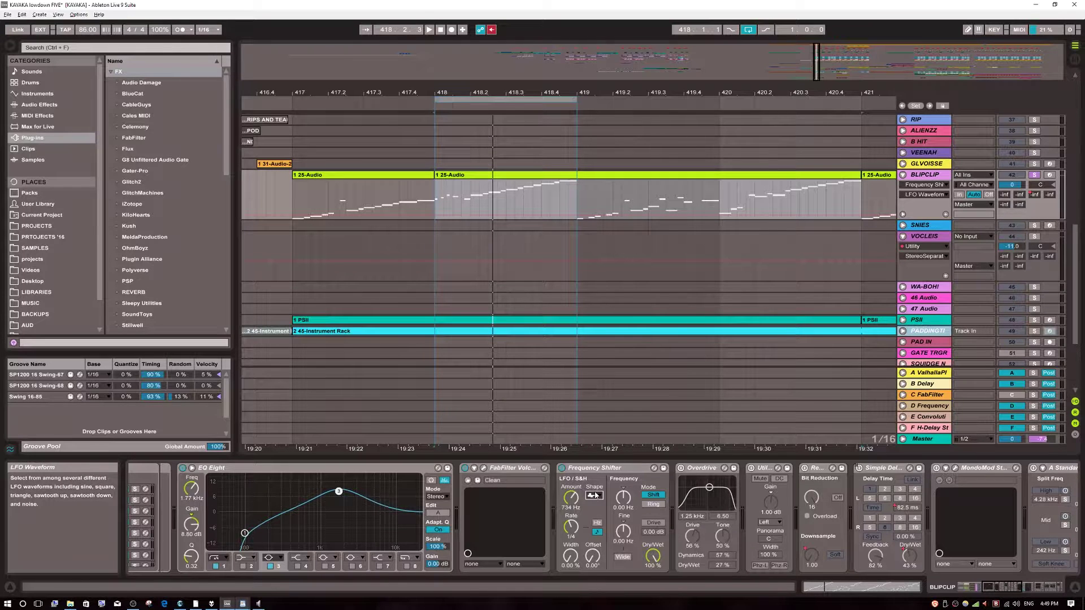
pyautogui.press('space')
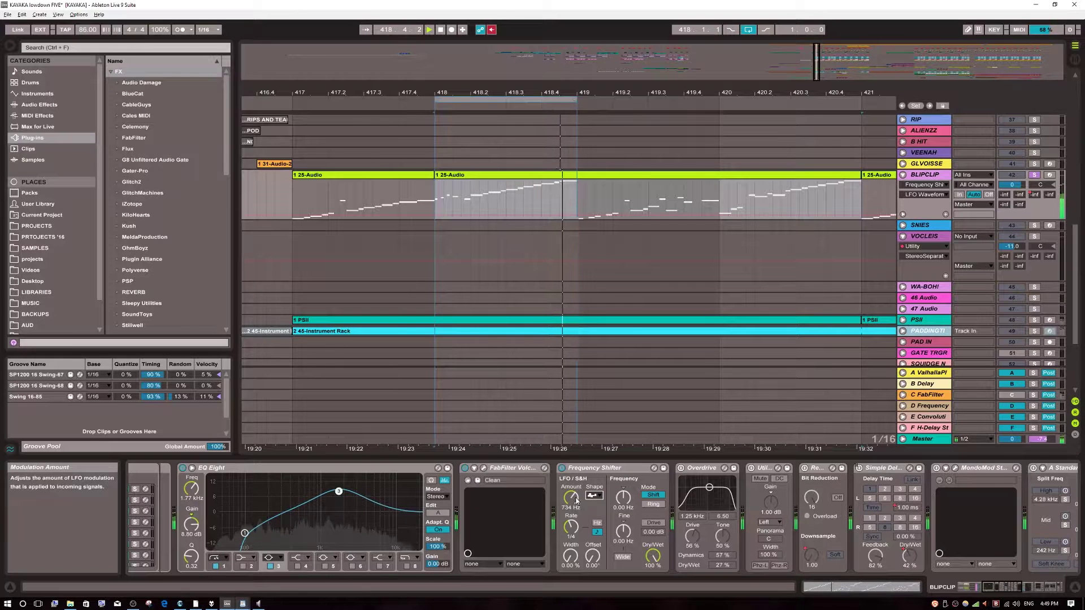
# Step: Reactivate the Overdrive after the Frequency Shifter and audition the distorted loop
pyautogui.click(680, 469)
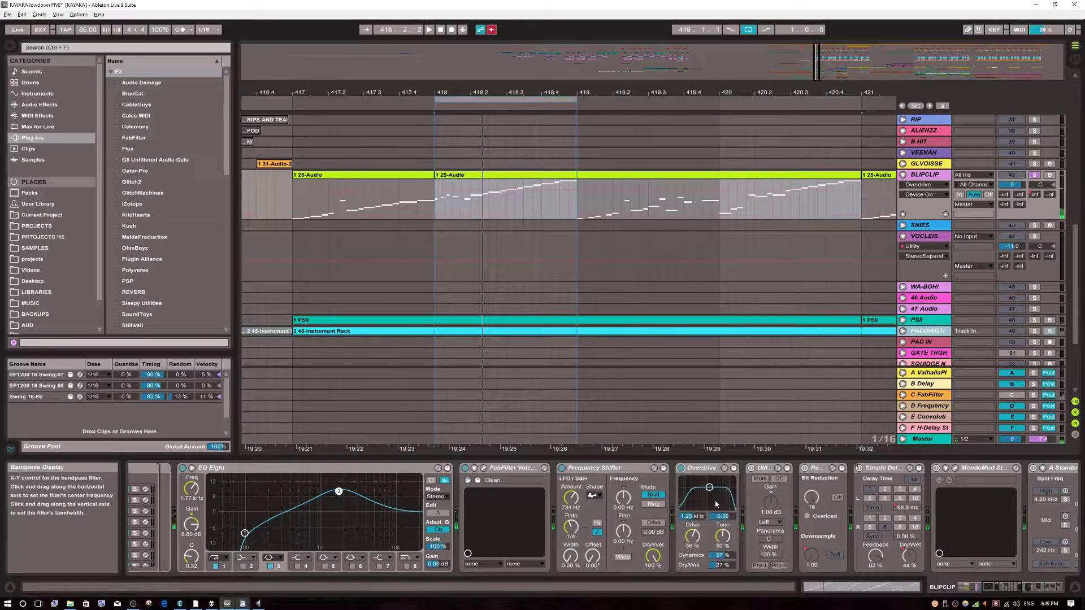
pyautogui.hscroll(5, 720, 511)
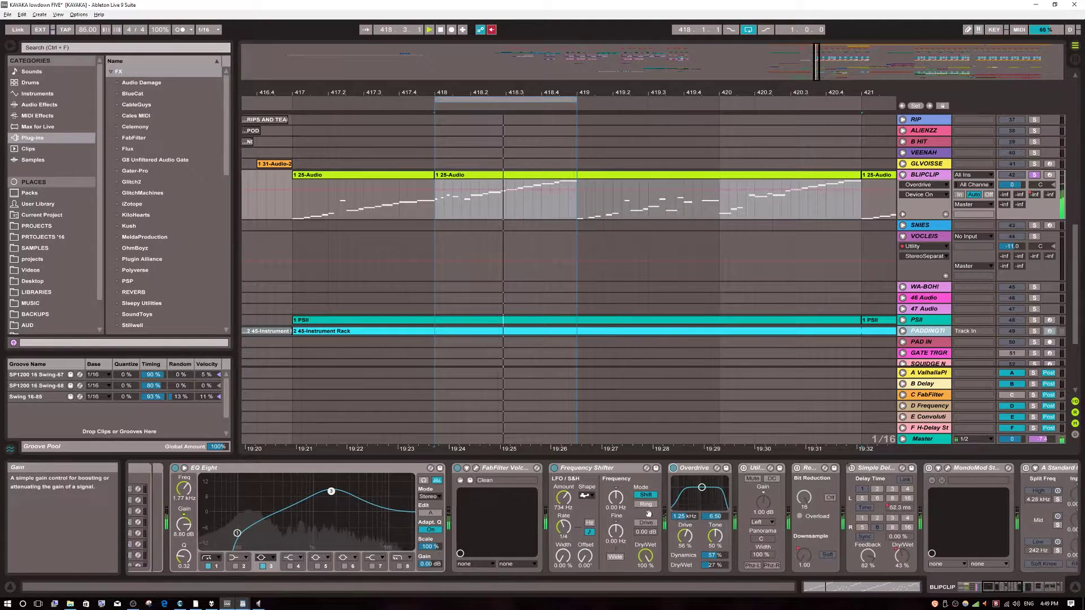
pyautogui.press('space')
# Step: Reactivate the left-channel Utility and Redux, audition them and show Redux's Downsample automation in the arrangement
pyautogui.click(432, 471)
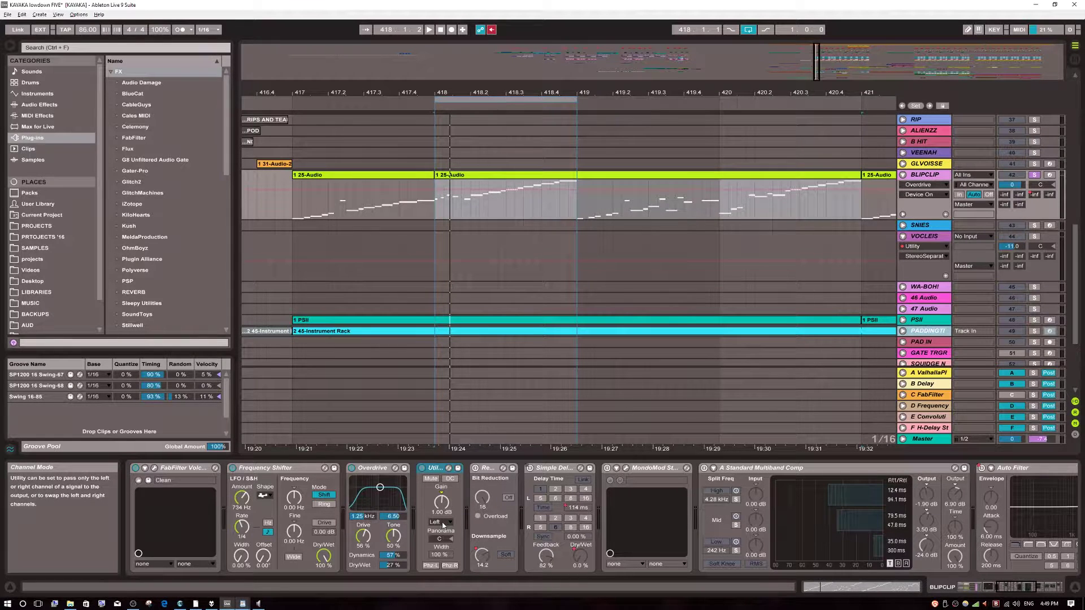
pyautogui.press('space')
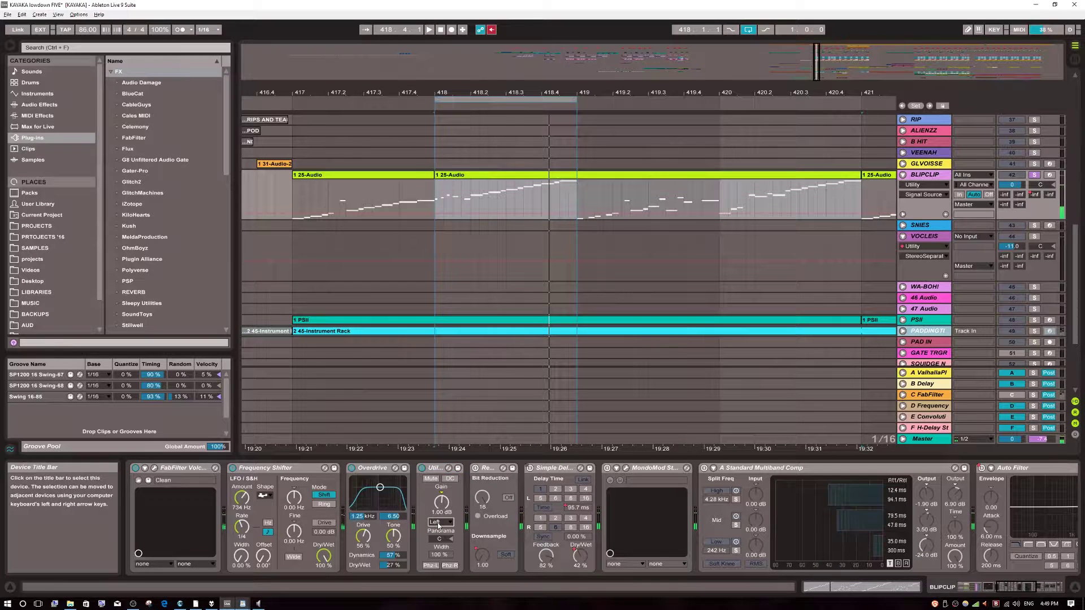
pyautogui.click(491, 470)
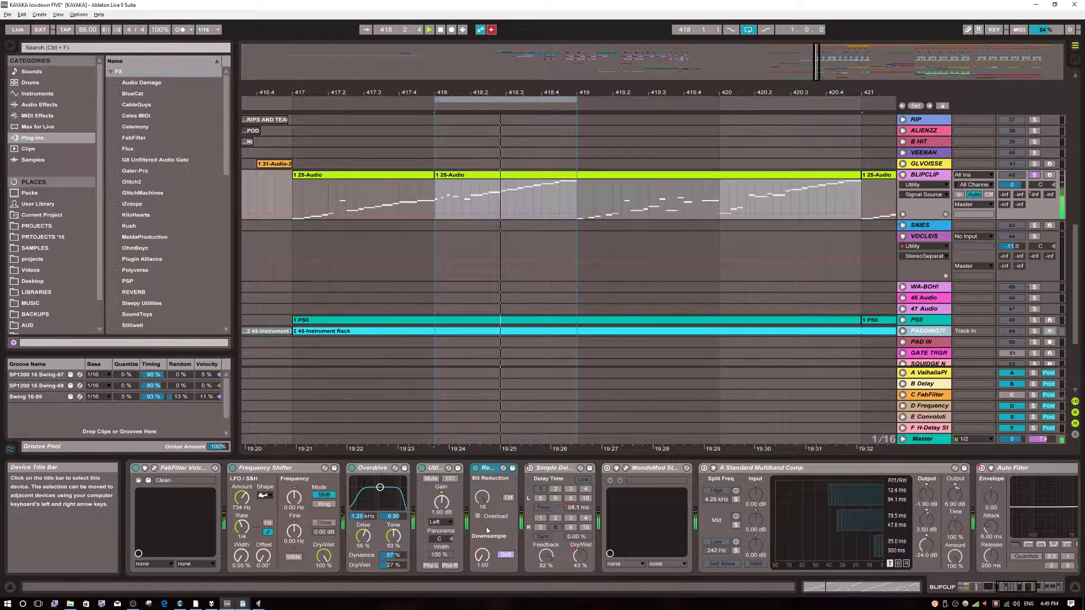
pyautogui.click(482, 556)
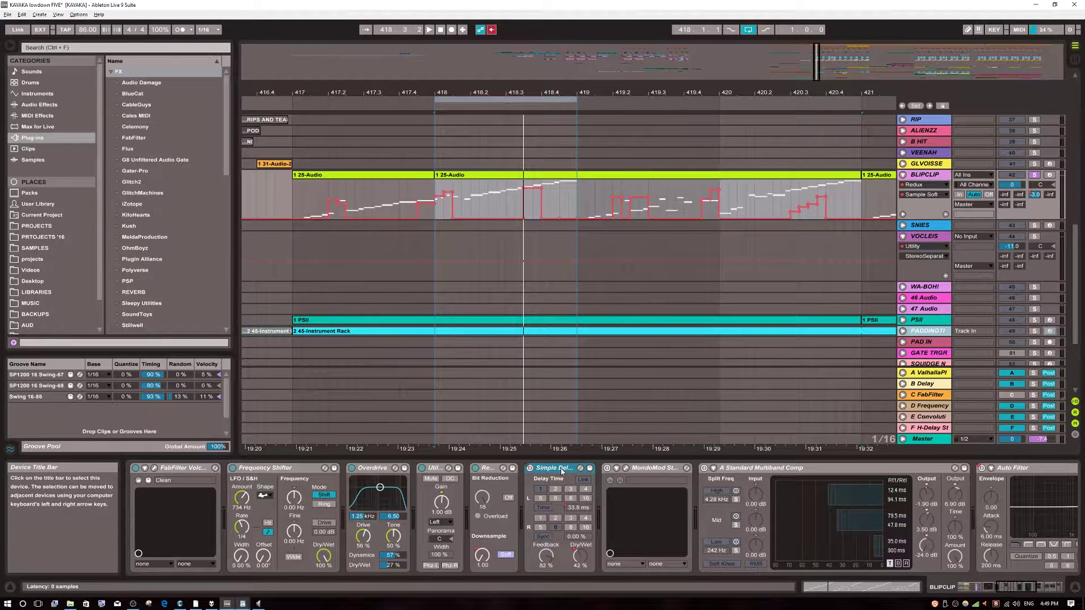
# Step: Reactivate Simple Delay and audition it while showing its Dry/Wet and left delay time automation
pyautogui.press('space')
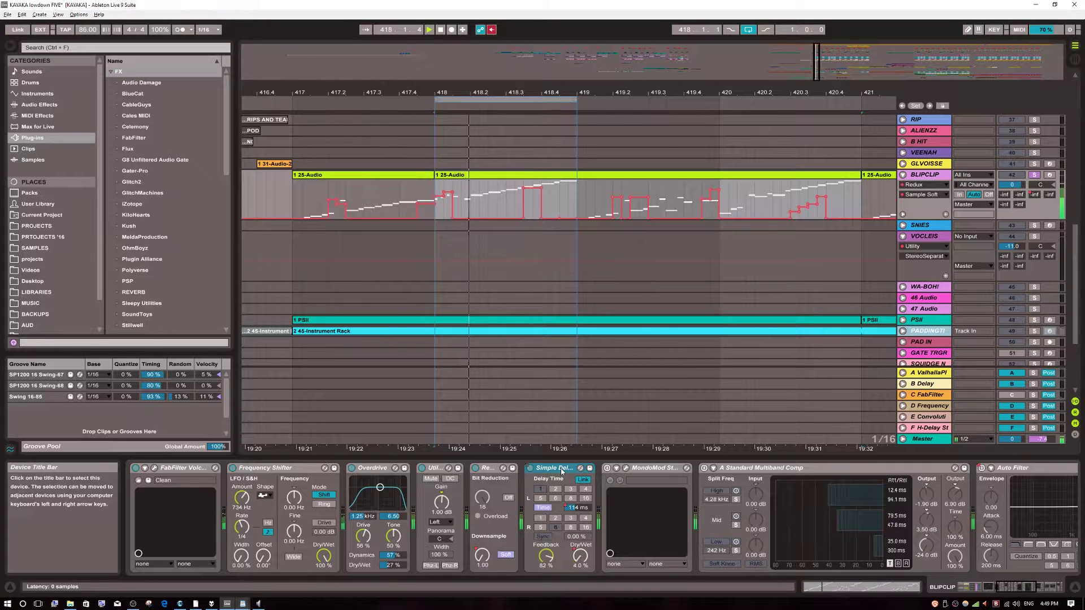
pyautogui.click(580, 555)
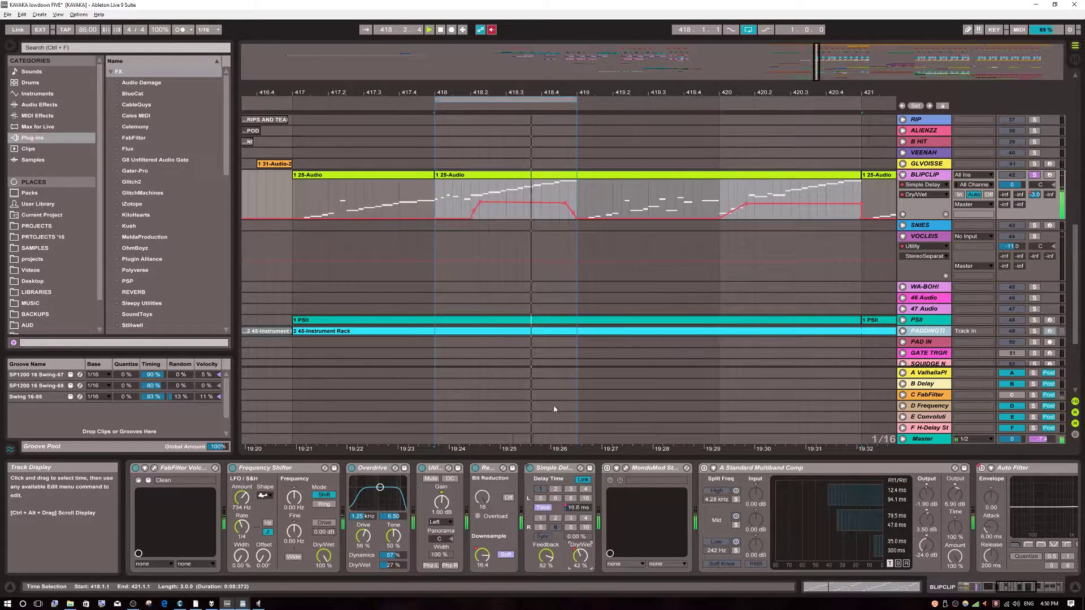
pyautogui.click(585, 510)
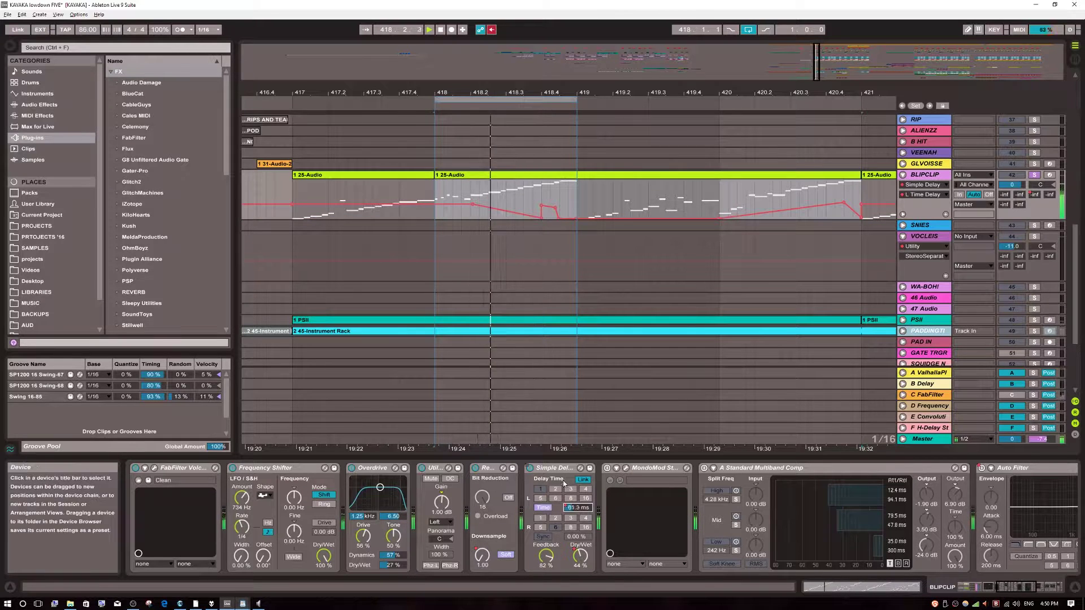
pyautogui.press('space')
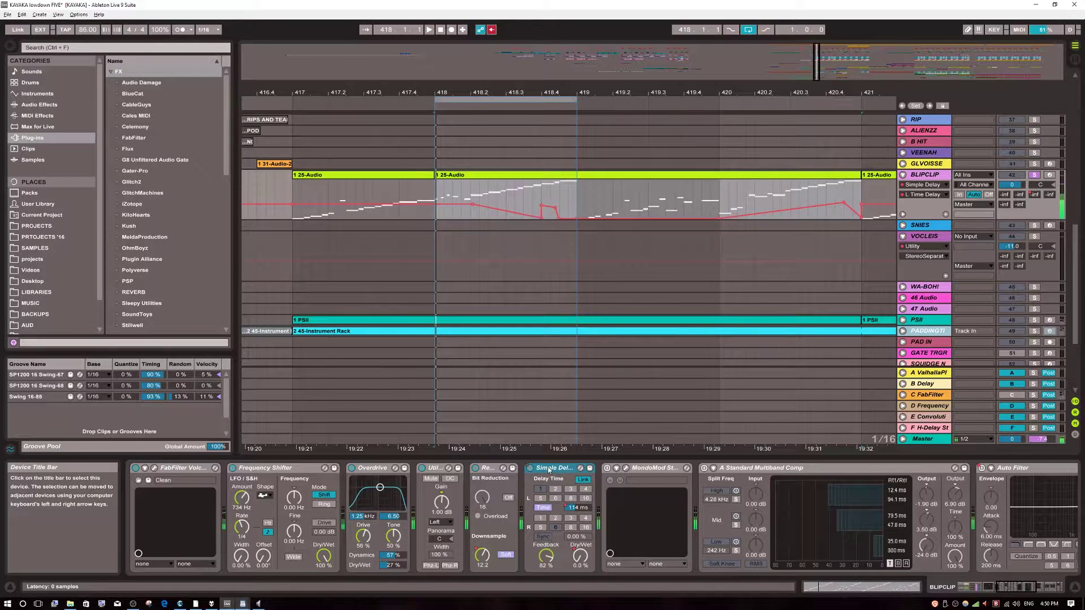
# Step: Examine Simple Delay's delay-time transition modes: Repitch, Fade and Jump
pyautogui.rightClick(548, 470)
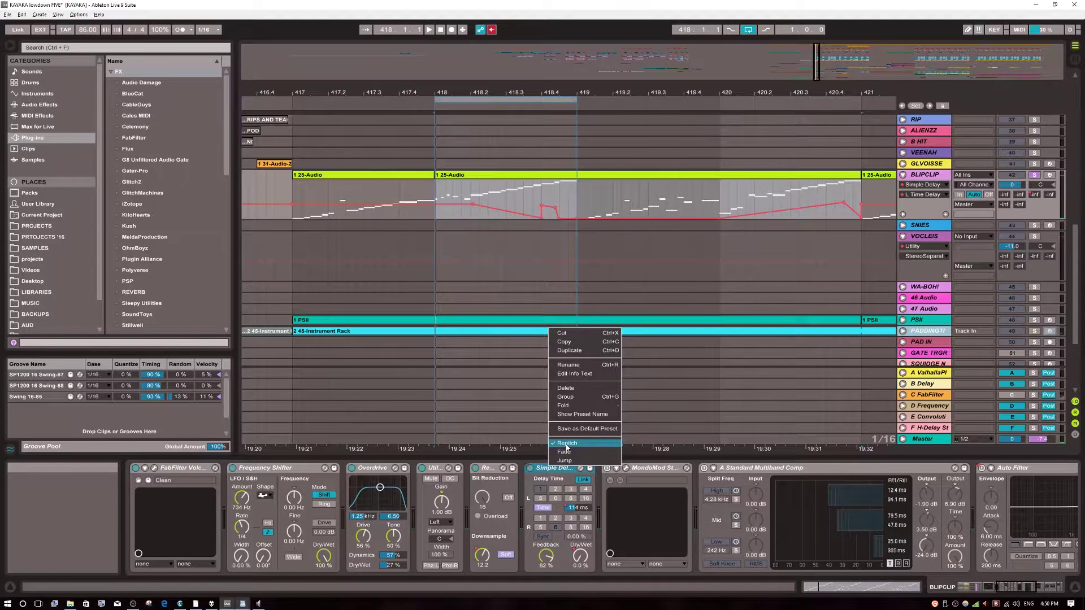
pyautogui.click(544, 470)
pyautogui.rightClick(553, 472)
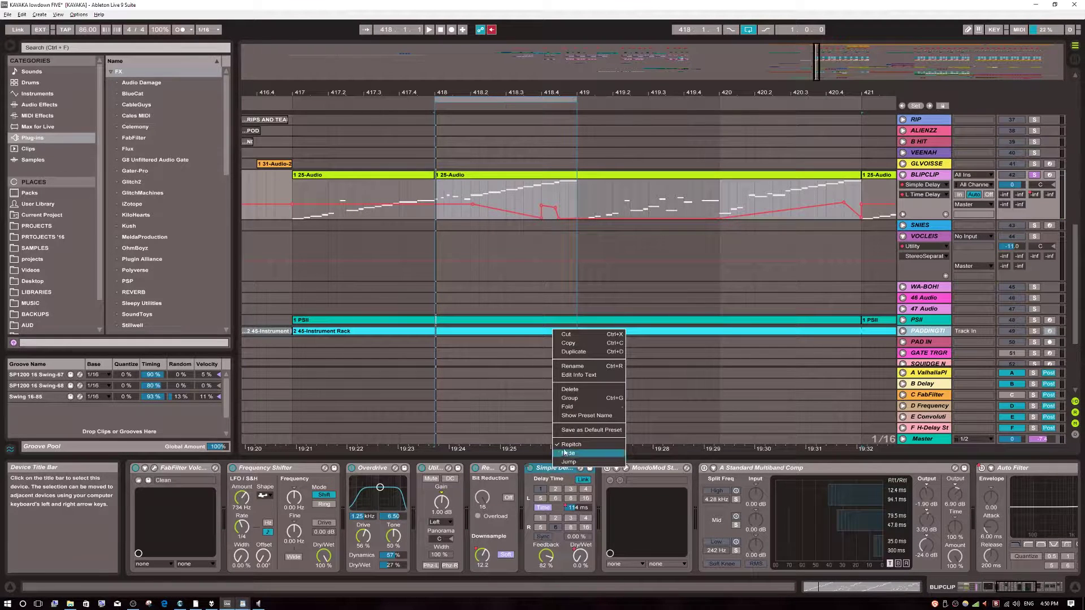
pyautogui.click(547, 472)
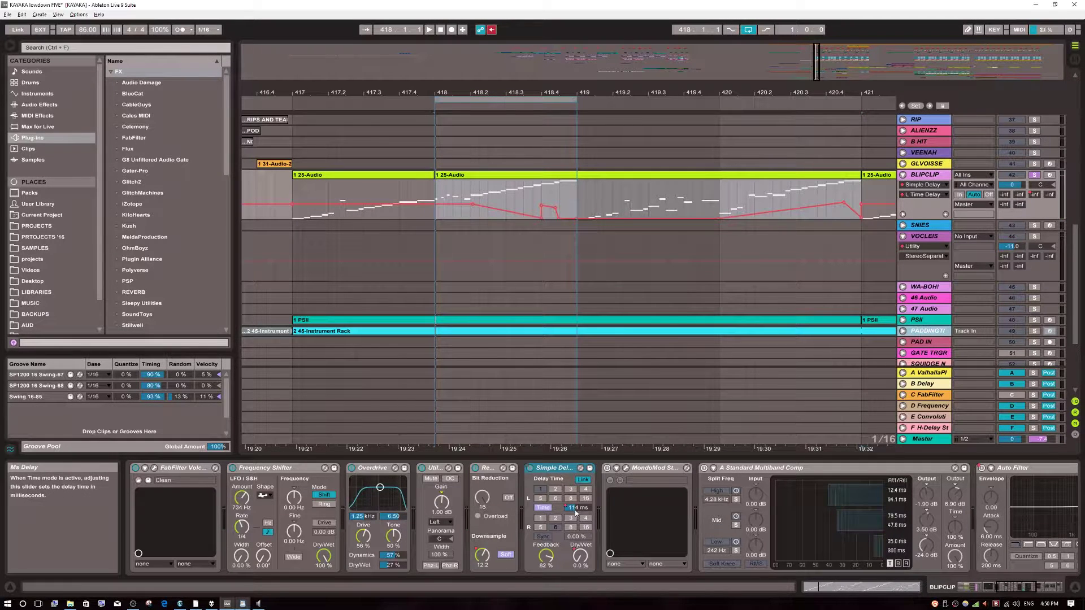
# Step: Audition the loop through Simple Delay from bar 418 while showing its Dry/Wet automation in the arrangement
pyautogui.press('space')
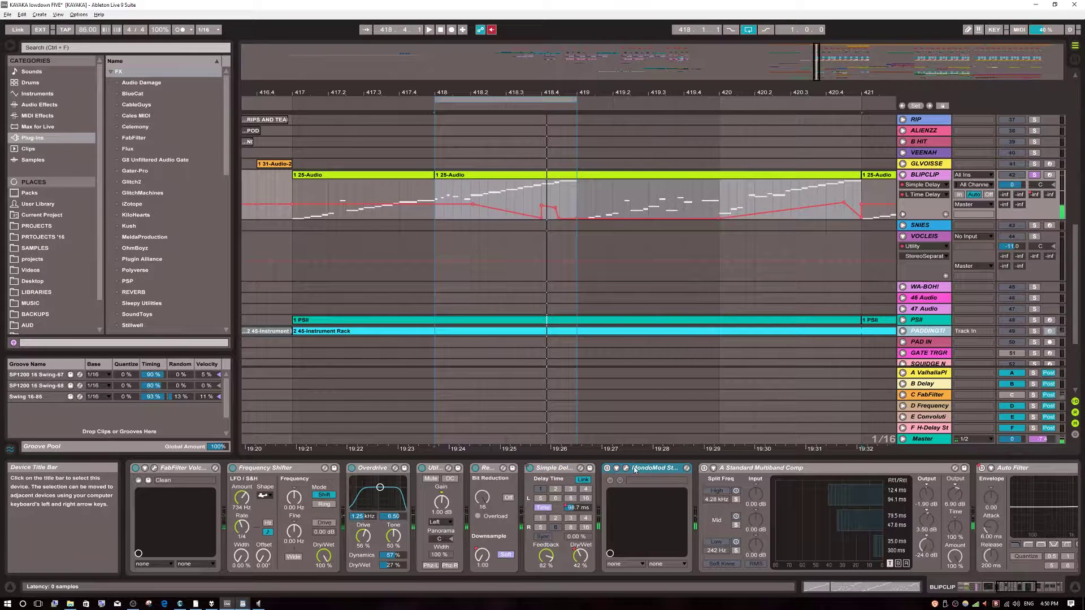
pyautogui.click(581, 555)
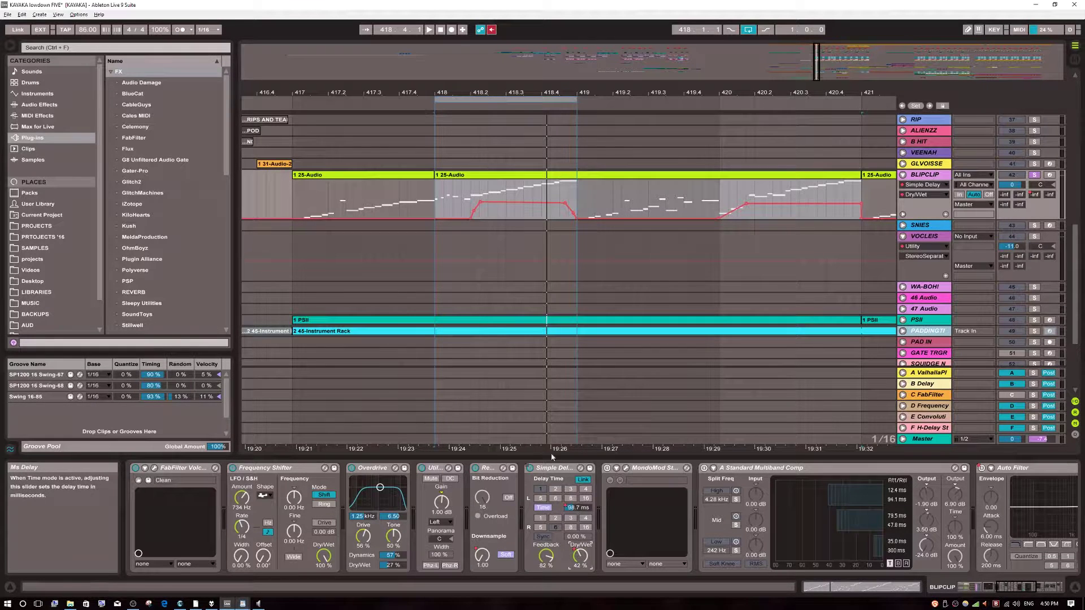
pyautogui.click(437, 201)
pyautogui.press('space')
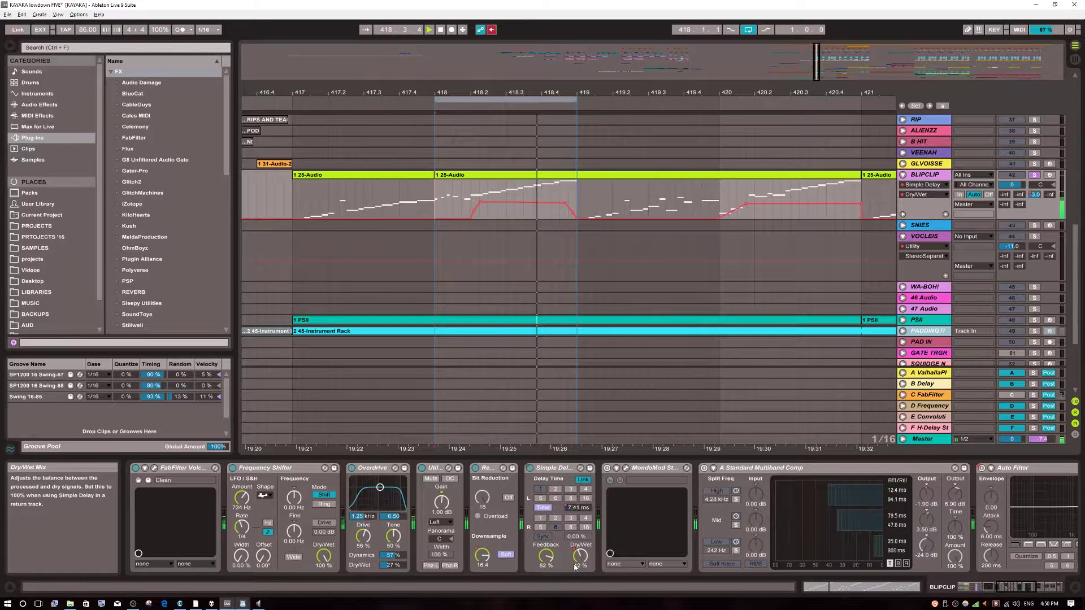
pyautogui.press('space')
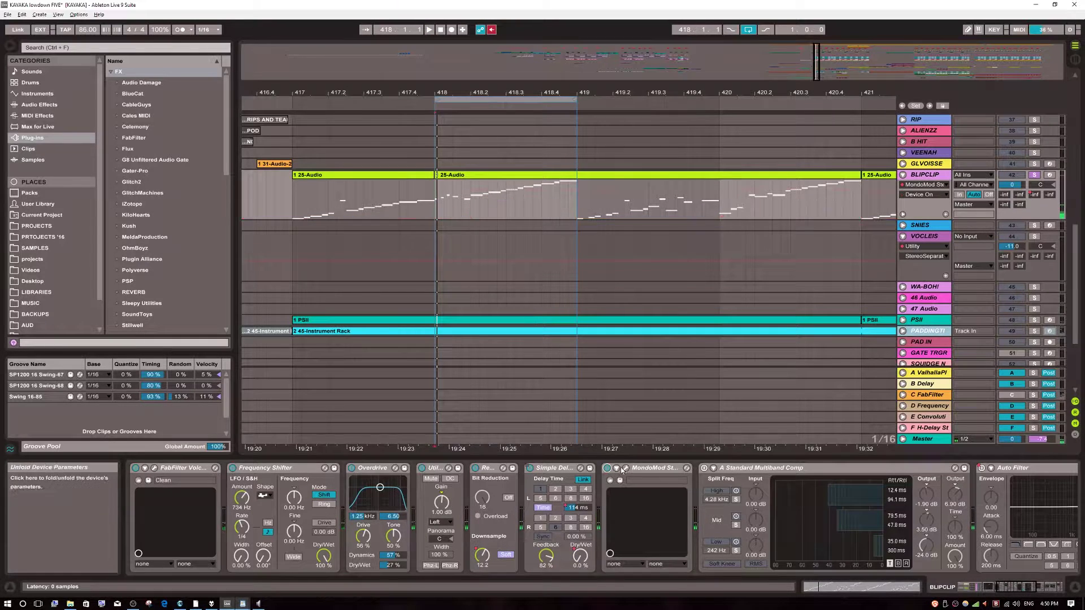
# Step: Reactivate MondoMod Stereo, open its plug-in window and compare the loop with and without the effect
pyautogui.click(627, 470)
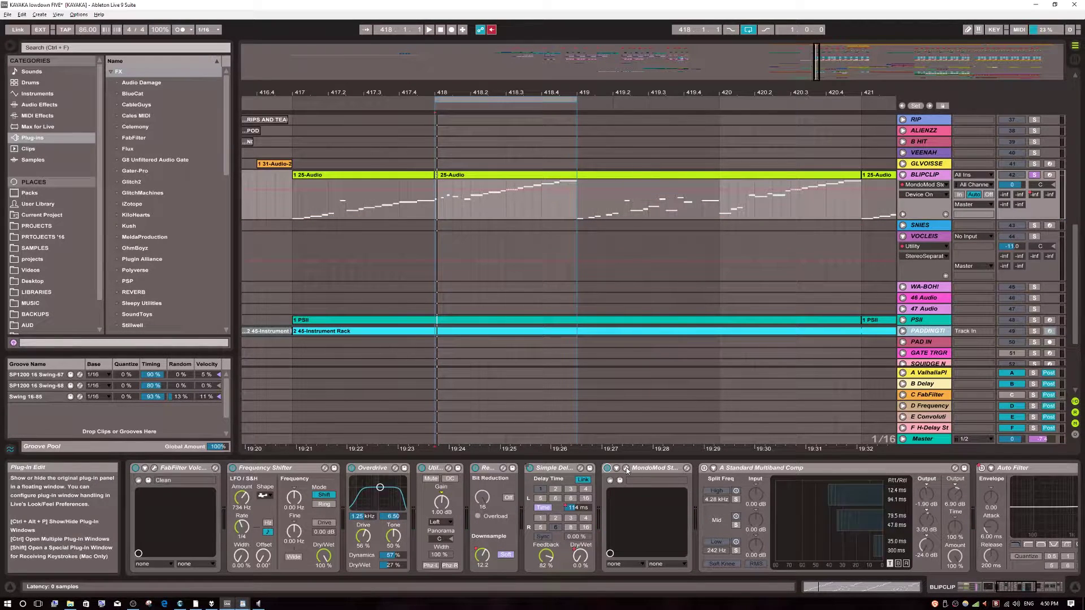
pyautogui.click(626, 468)
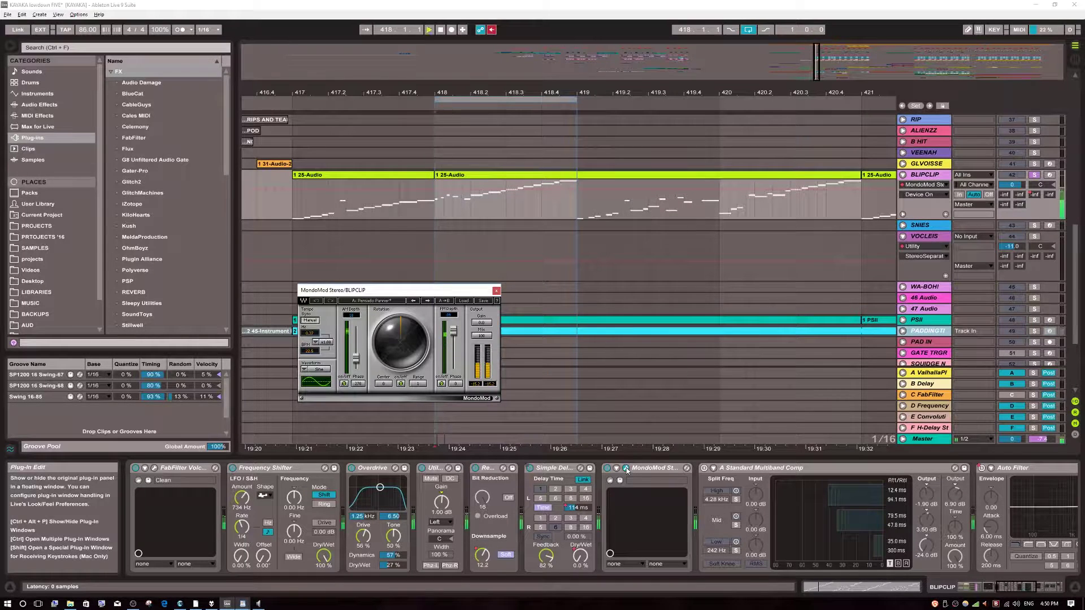
pyautogui.press('space')
pyautogui.click(626, 469)
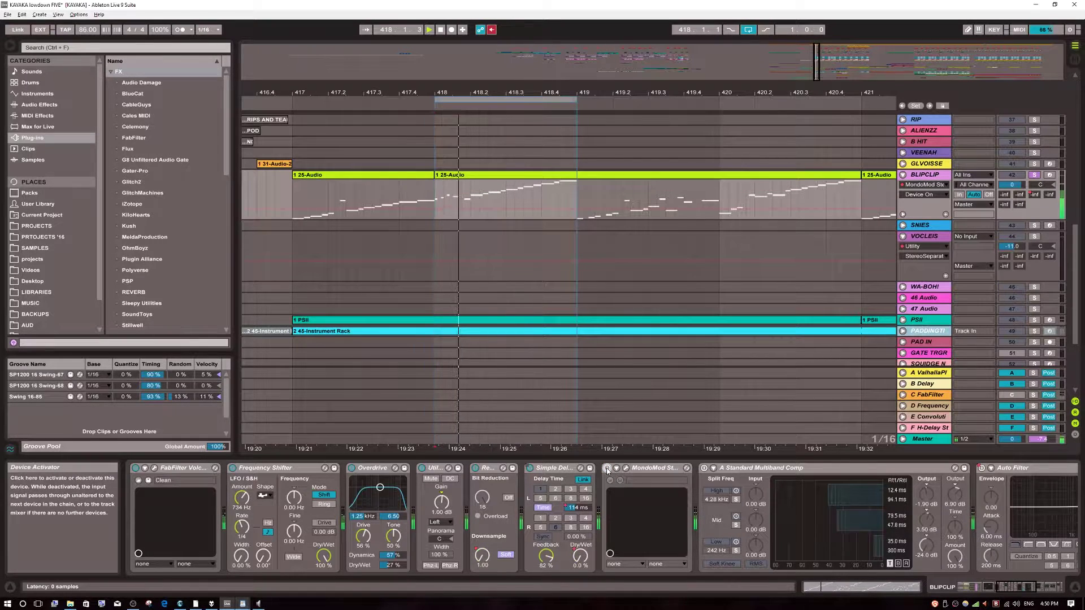
pyautogui.press('space')
pyautogui.click(626, 468)
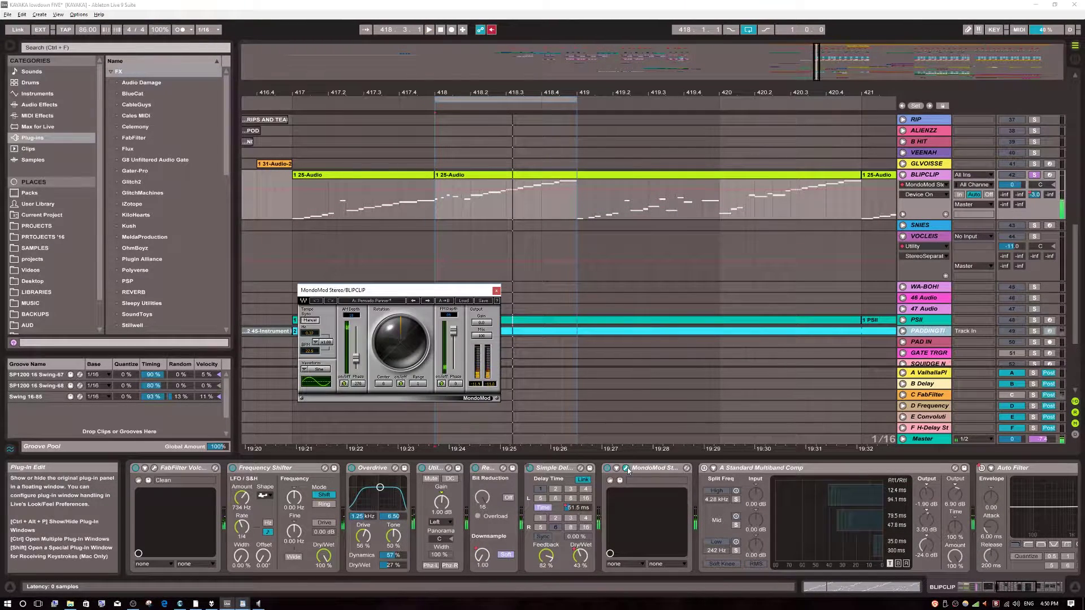
pyautogui.press('space')
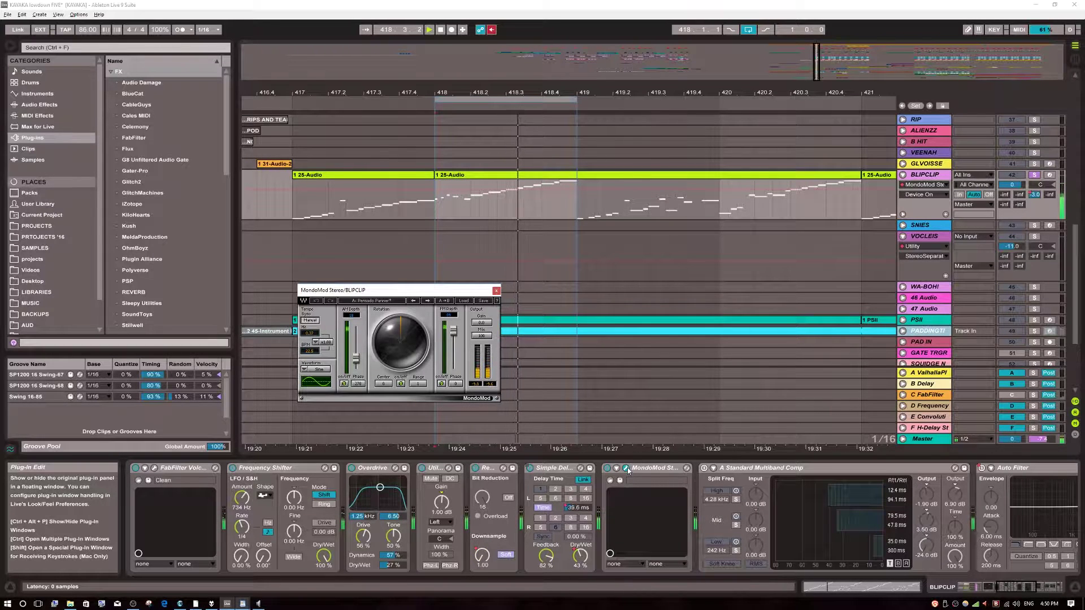
pyautogui.press('space')
# Step: Hide MondoMod Stereo's plug-in window and delete the device from the BLIPCLIP chain
pyautogui.click(656, 467)
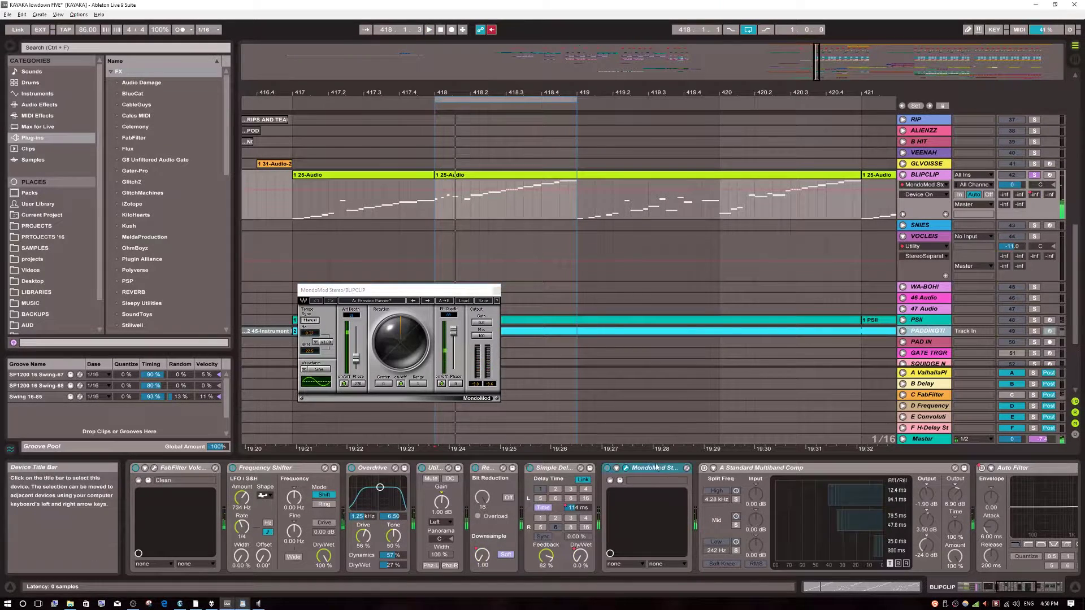
pyautogui.hotkey('ctrl', 'alt', 'p')
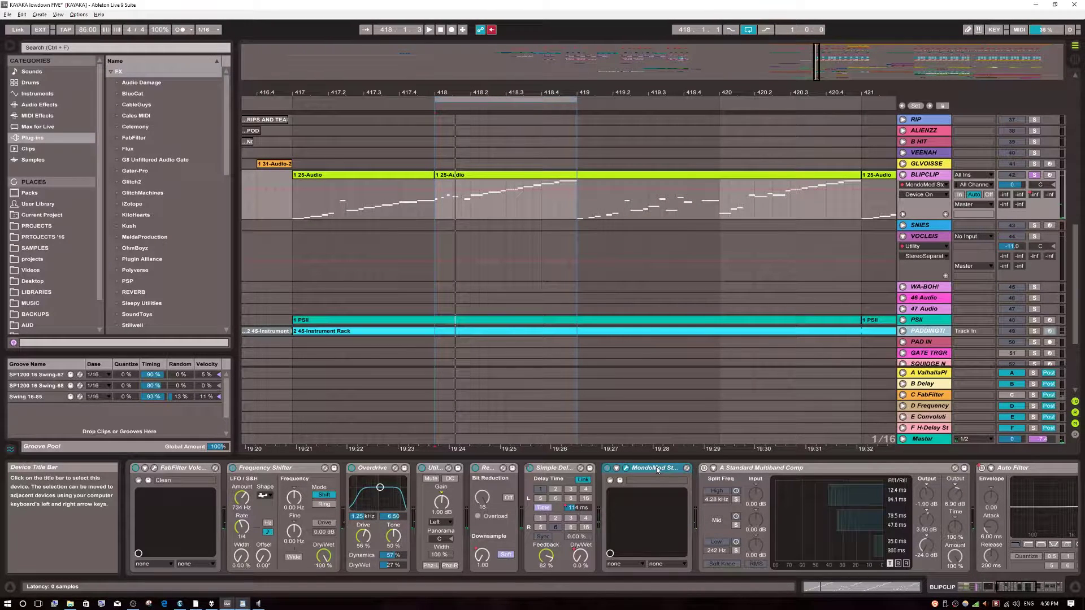
pyautogui.press('Delete')
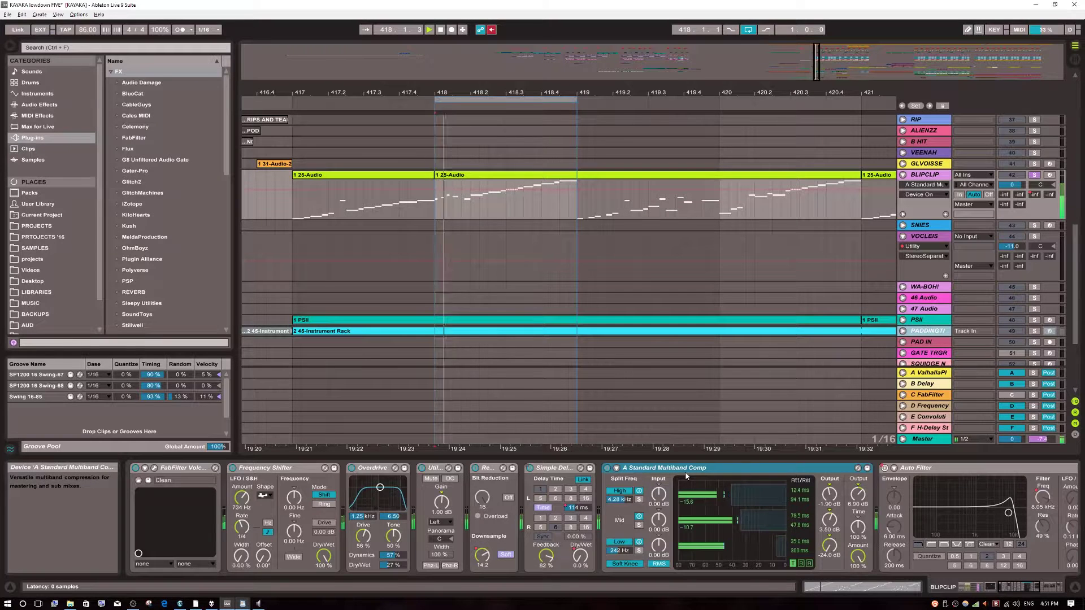
# Step: Audition the loop through the Standard Multiband Comp and reactivate the Utility at the end of the chain
pyautogui.press('space')
pyautogui.scroll(-2, 628, 520)
pyautogui.scroll(-5, 628, 521)
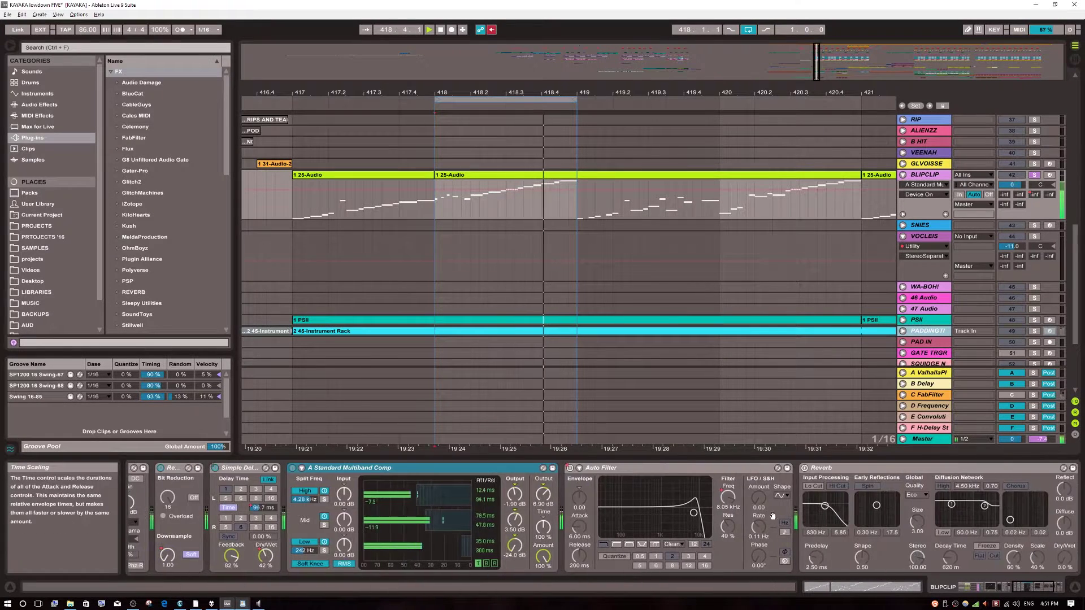
pyautogui.click(976, 477)
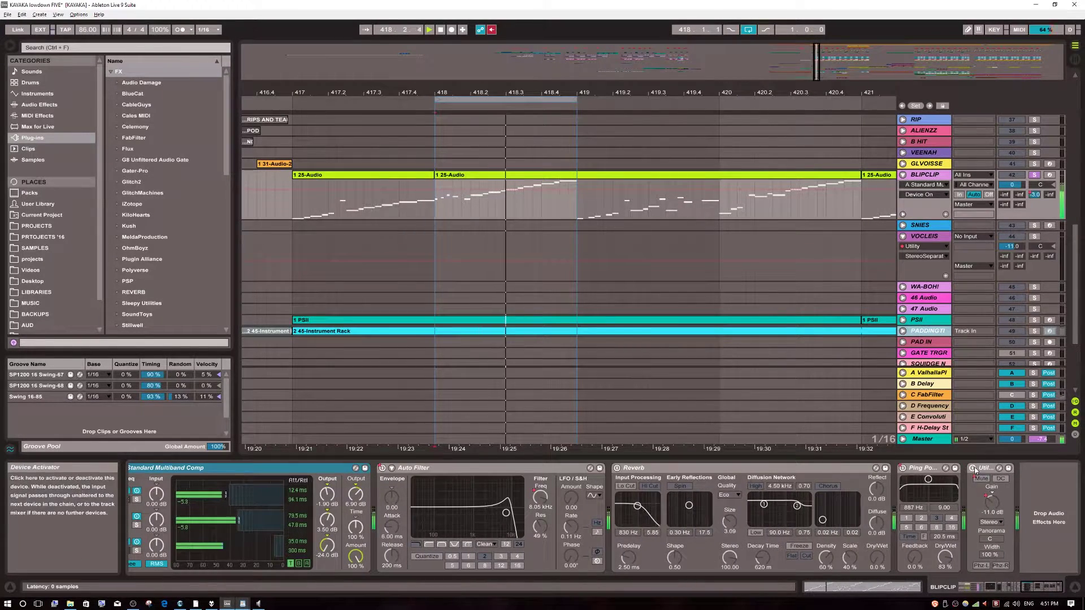
pyautogui.scroll(5, 408, 505)
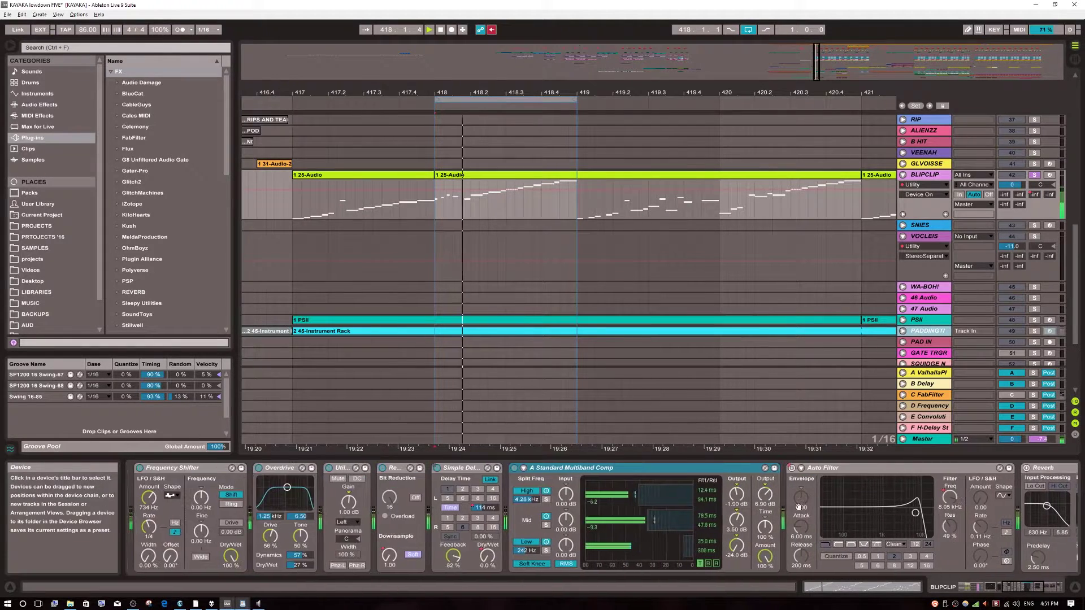
pyautogui.scroll(-3, 740, 517)
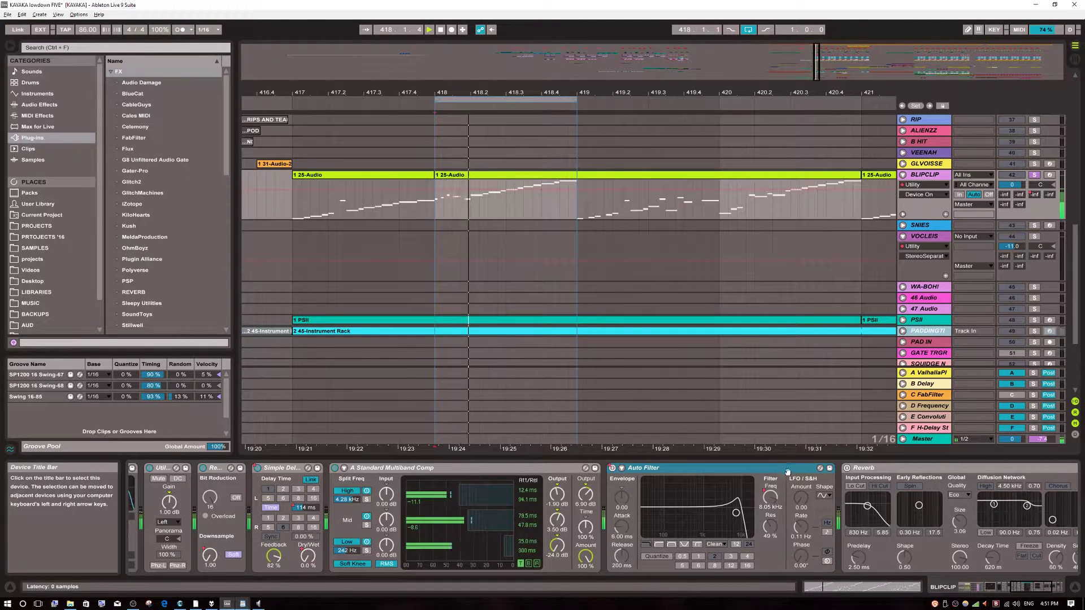
# Step: Reactivate the Reverb after the Auto Filter and audition the loop through it
pyautogui.scroll(-3, 487, 481)
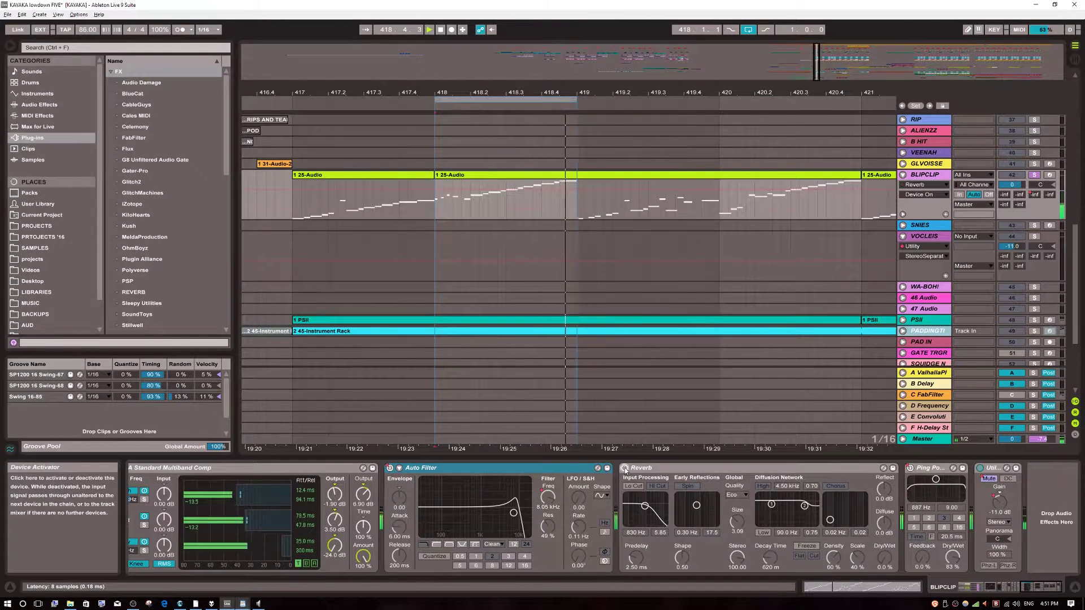
pyautogui.click(721, 470)
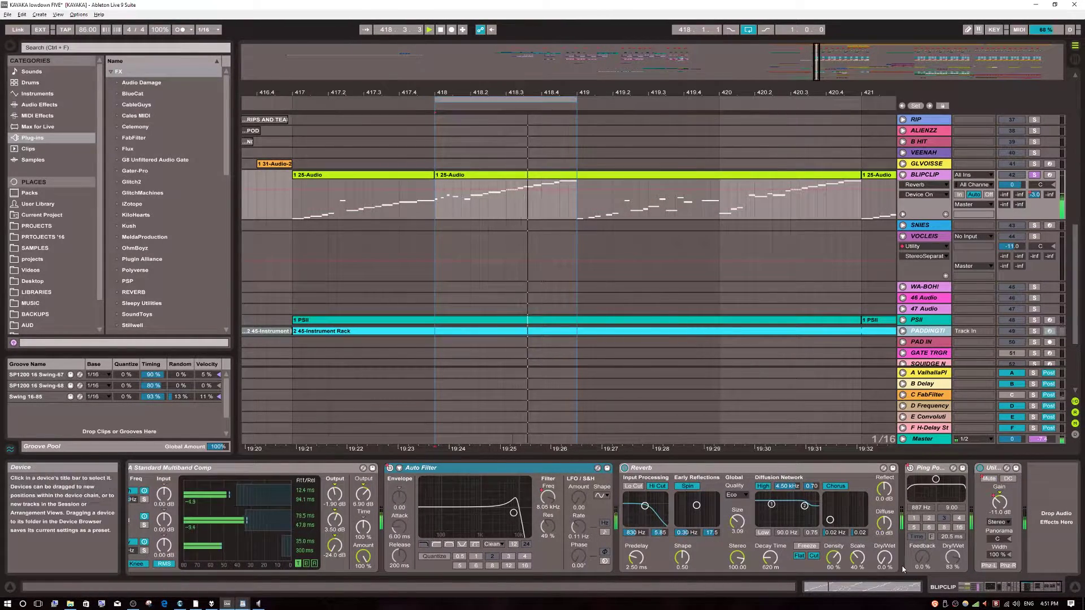
pyautogui.press('space')
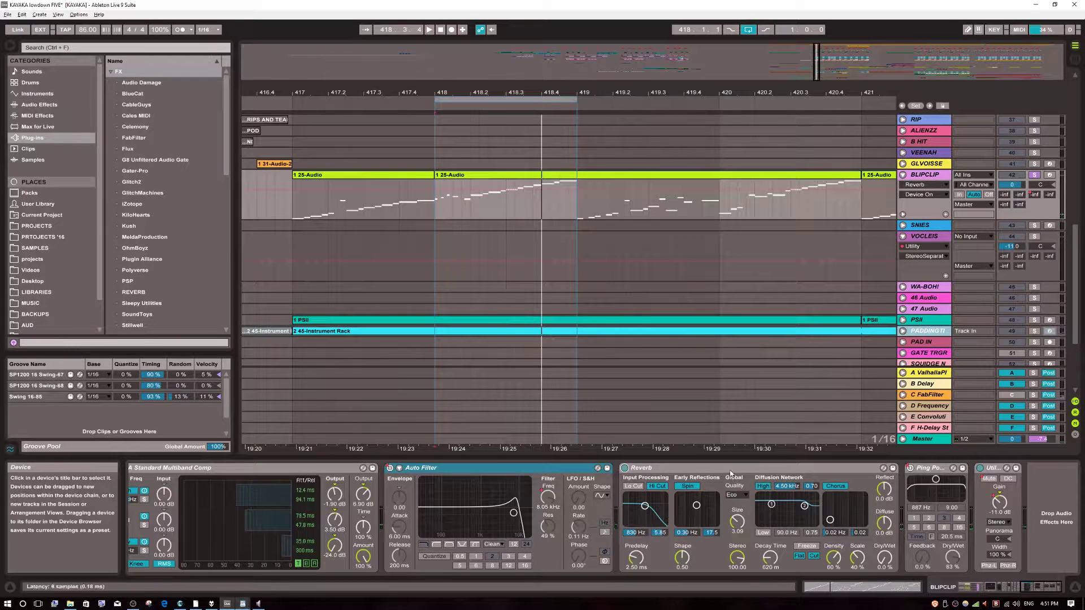
pyautogui.press('space')
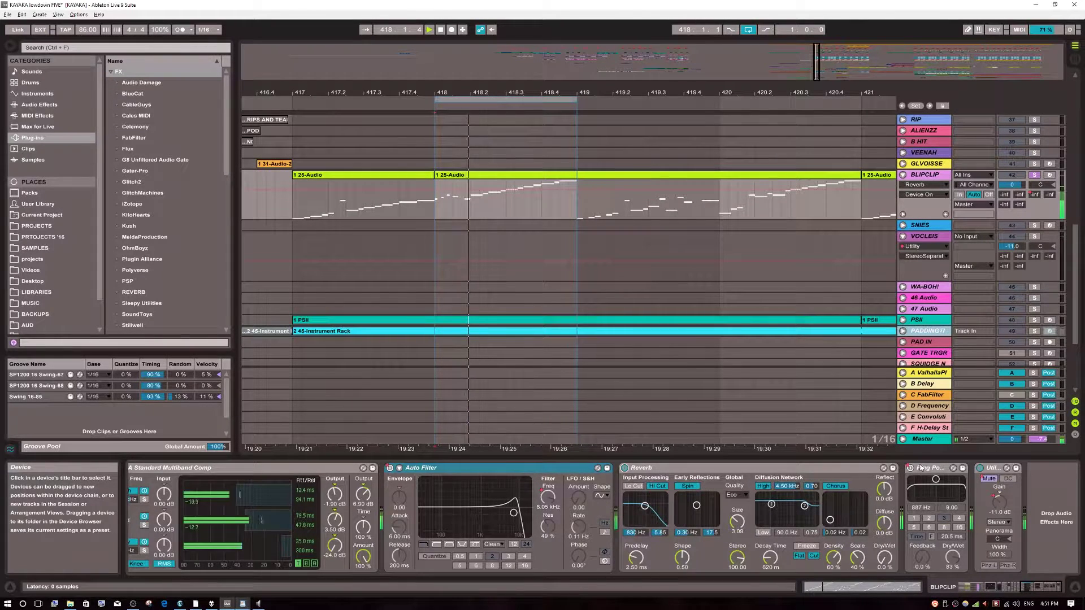
# Step: Show the last Utility's Mute automation and set the arrangement loop to BLIPCLIP's clips from bar 417 to 421
pyautogui.press('-')
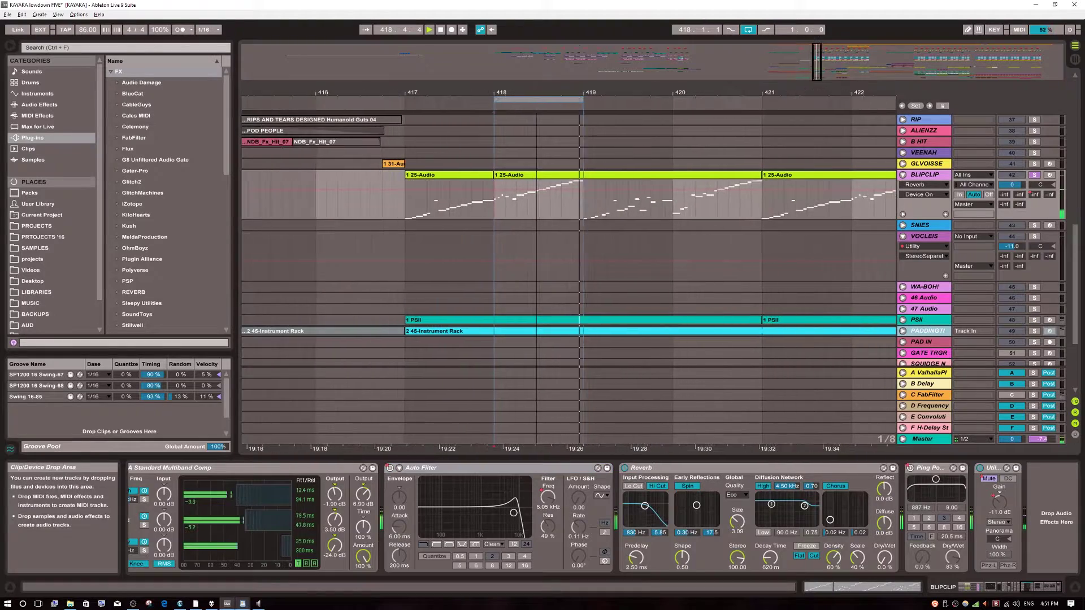
pyautogui.click(988, 464)
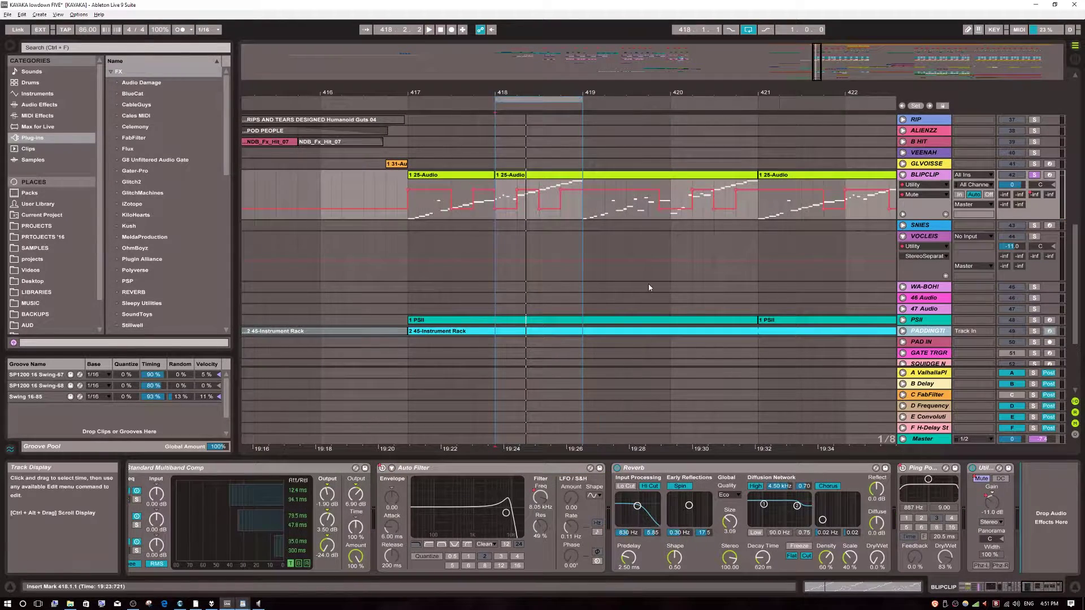
pyautogui.click(406, 174)
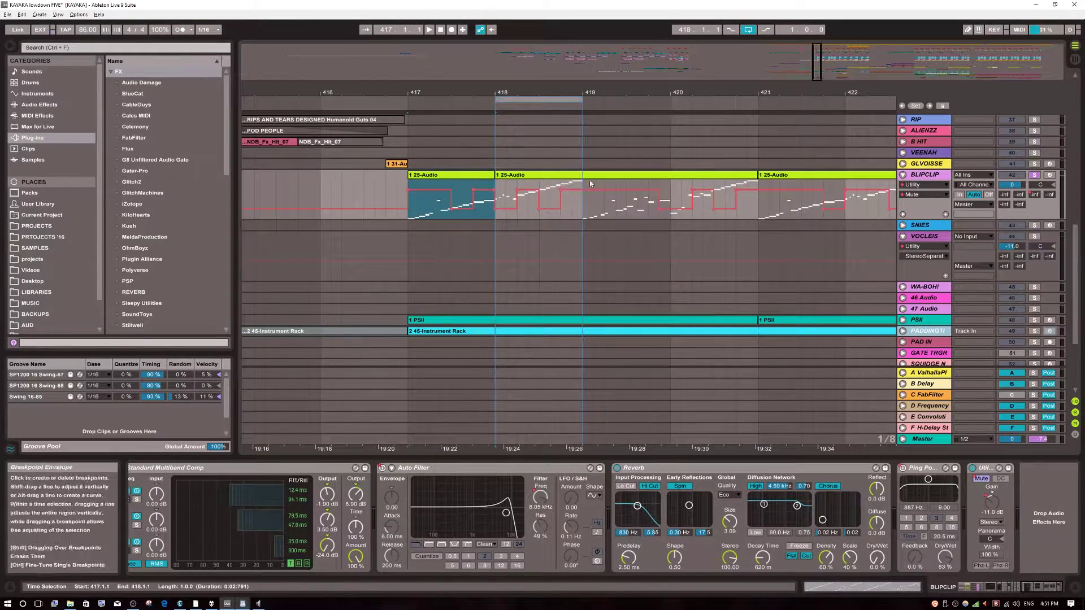
pyautogui.keyDown('shift'); pyautogui.click(755, 207); pyautogui.keyUp('shift')
pyautogui.hotkey('ctrl', 'l')
# Step: Solo the drum tracks alongside BLIPCLIP and audition the muted rhythm from bar 417 through to bar 425
pyautogui.scroll(6, 1038, 231)
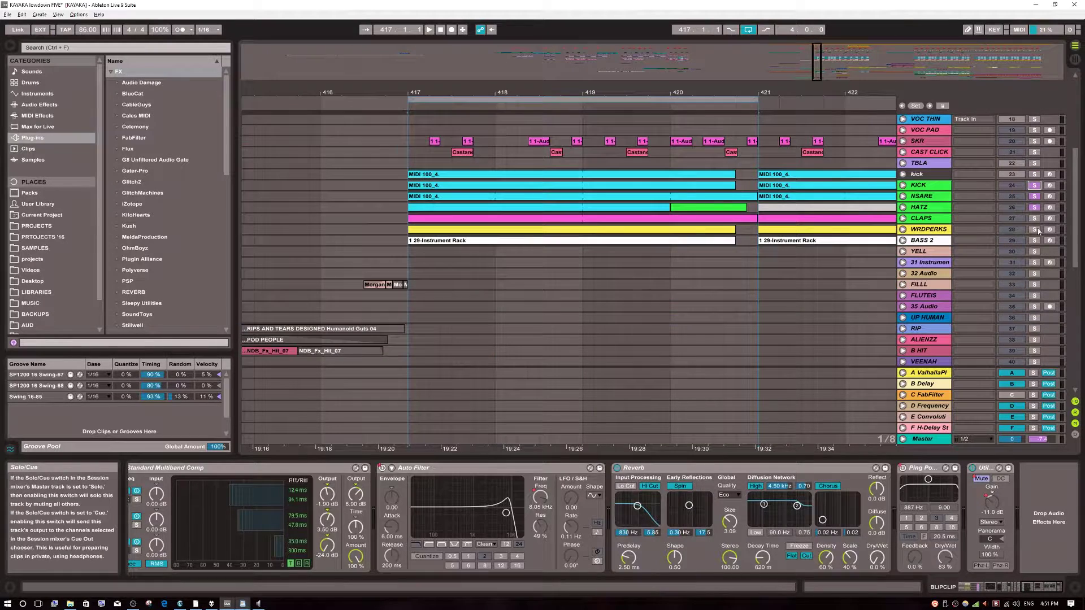
pyautogui.press('space')
pyautogui.scroll(-6, 632, 279)
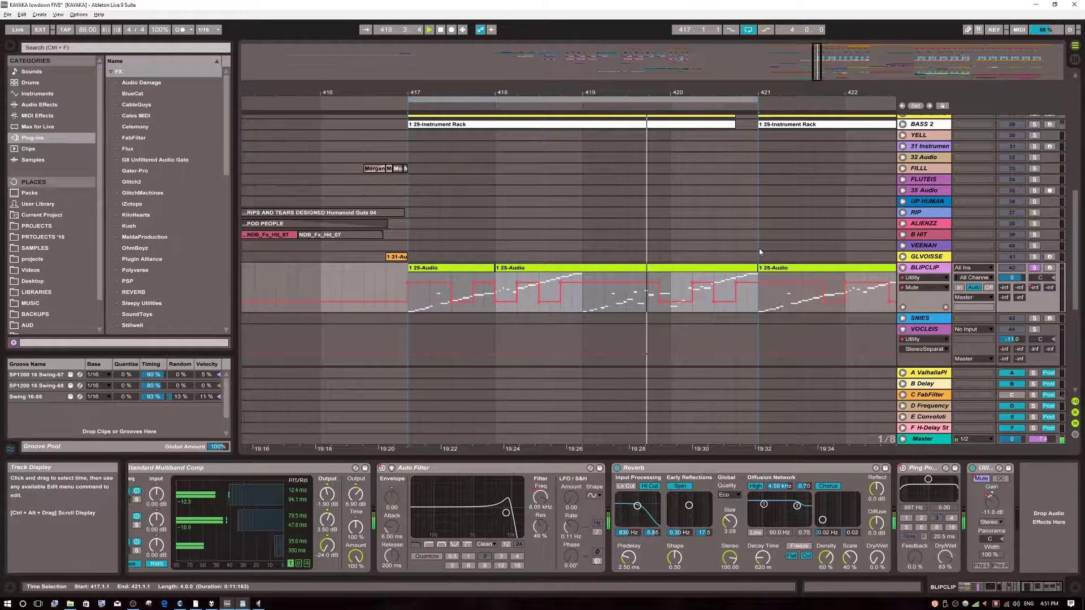
pyautogui.moveTo(685, 239); pyautogui.dragTo(628, 227)
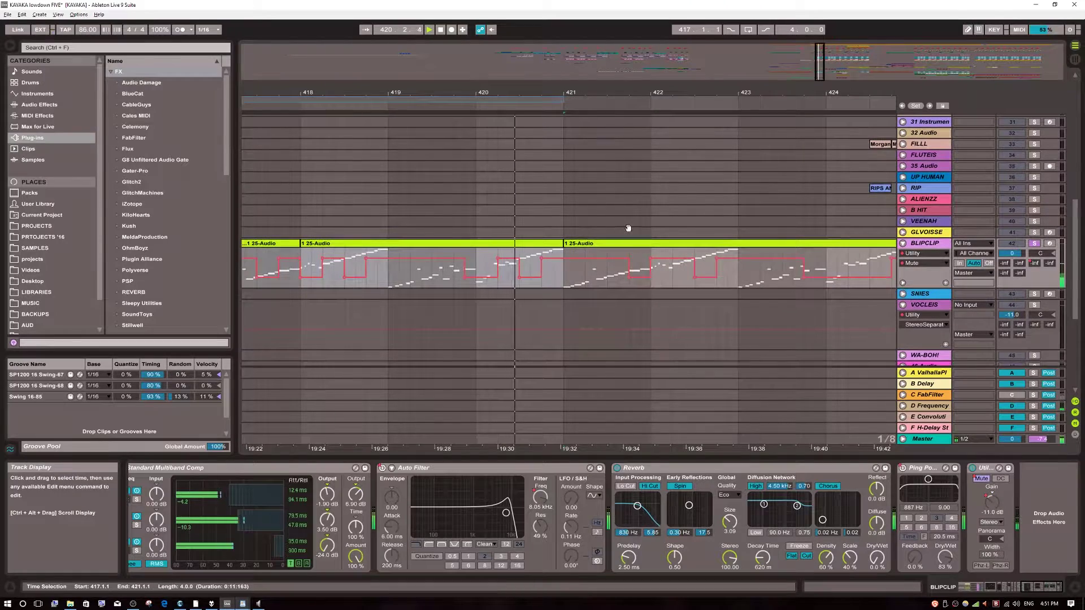
pyautogui.moveTo(738, 213); pyautogui.dragTo(625, 225)
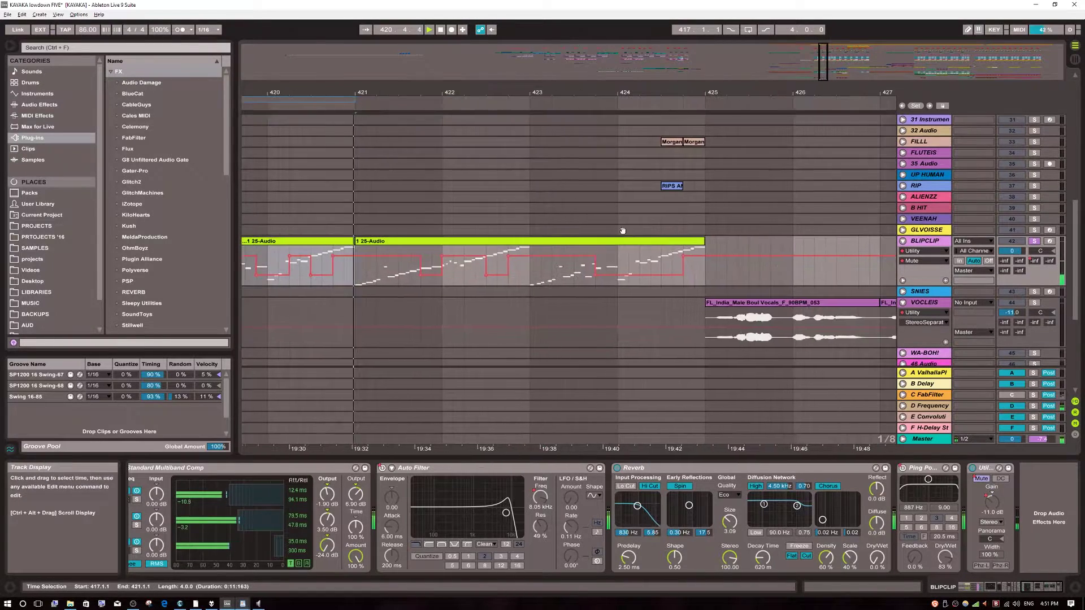
pyautogui.click(610, 264)
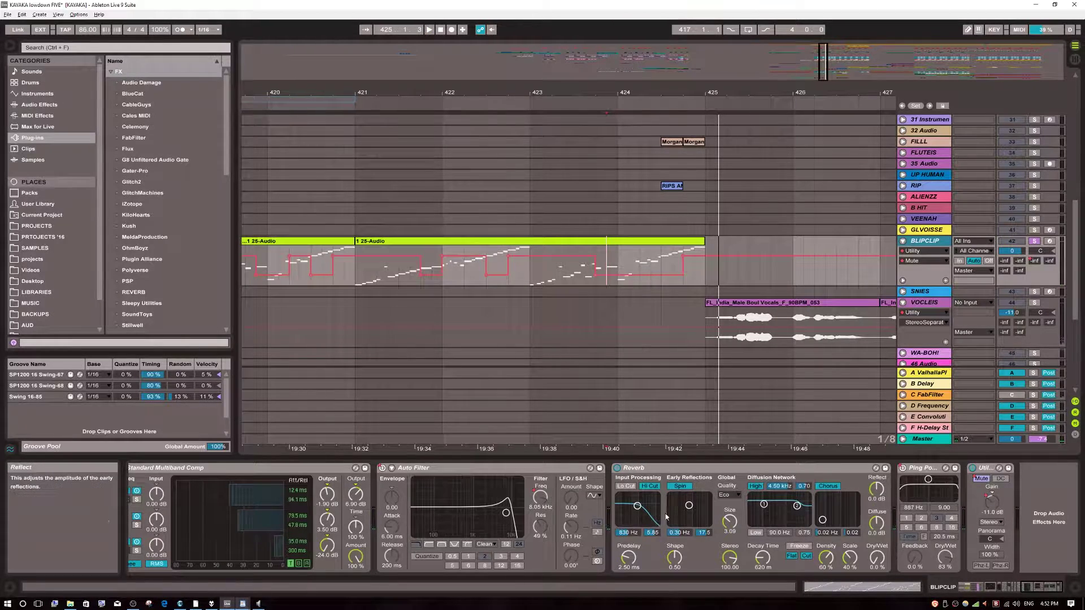
# Step: Review BLIPCLIP's device chain back to the Instrument Rack and fold the track in the arrangement
pyautogui.scroll(10, 521, 521)
pyautogui.scroll(5, 521, 521)
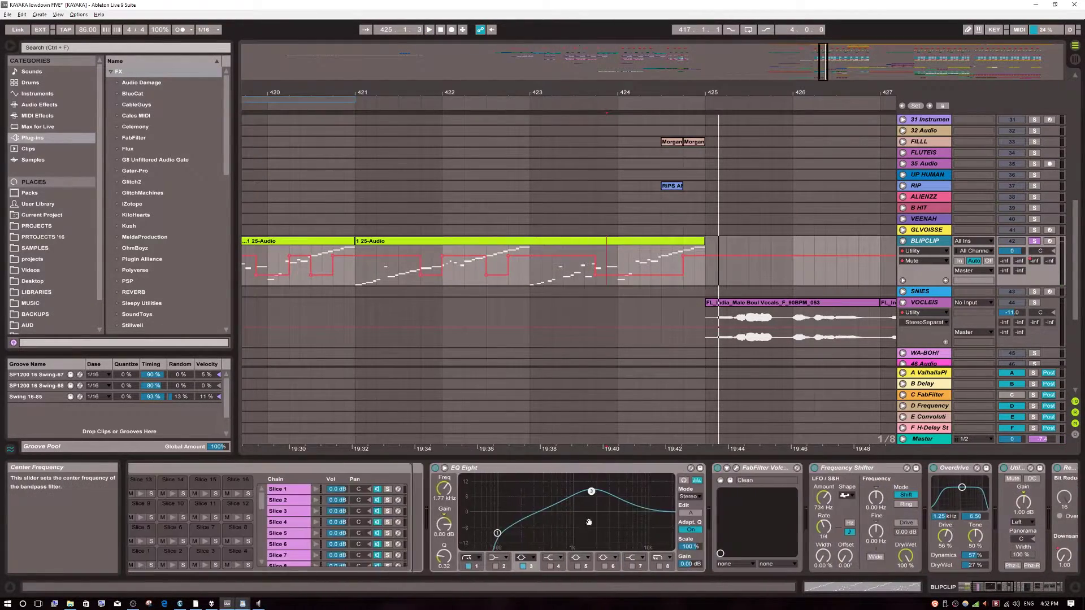
pyautogui.scroll(3, 637, 499)
pyautogui.scroll(3, 637, 499)
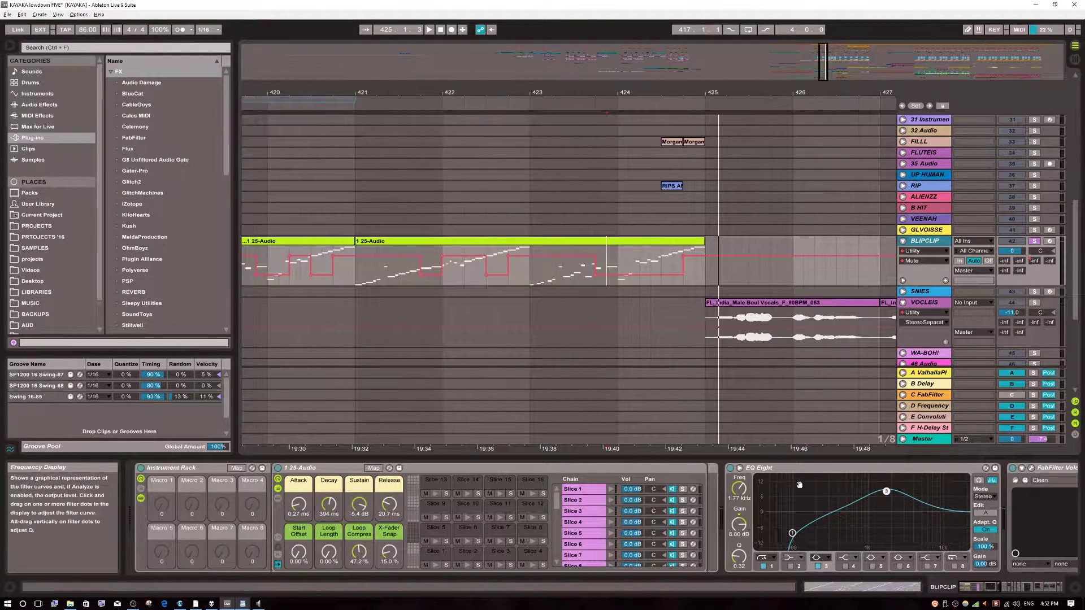
pyautogui.click(902, 243)
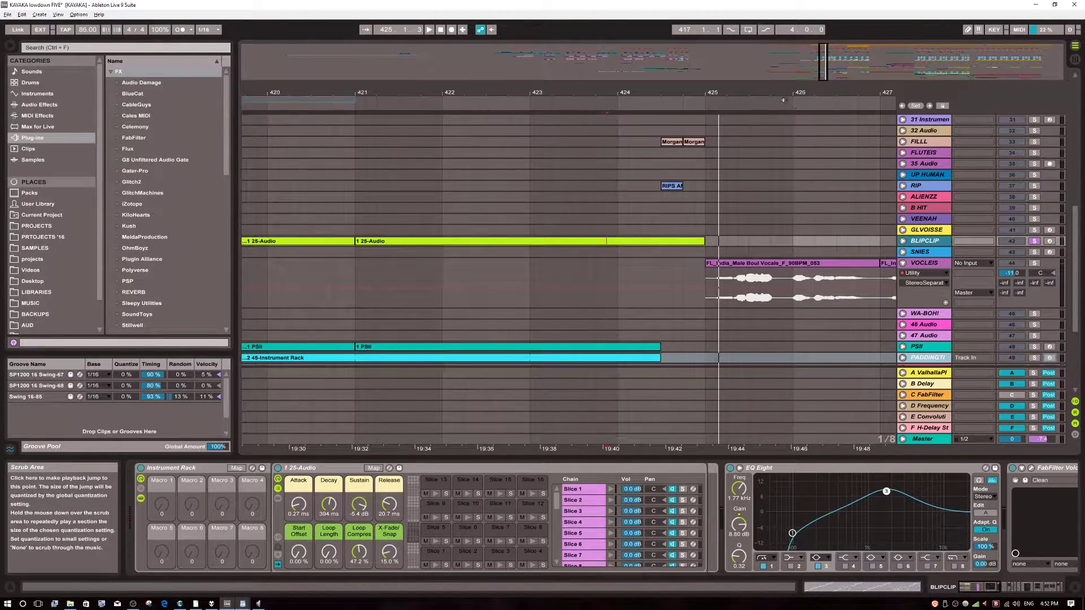
pyautogui.press('-')
pyautogui.press('-')
pyautogui.press('-')
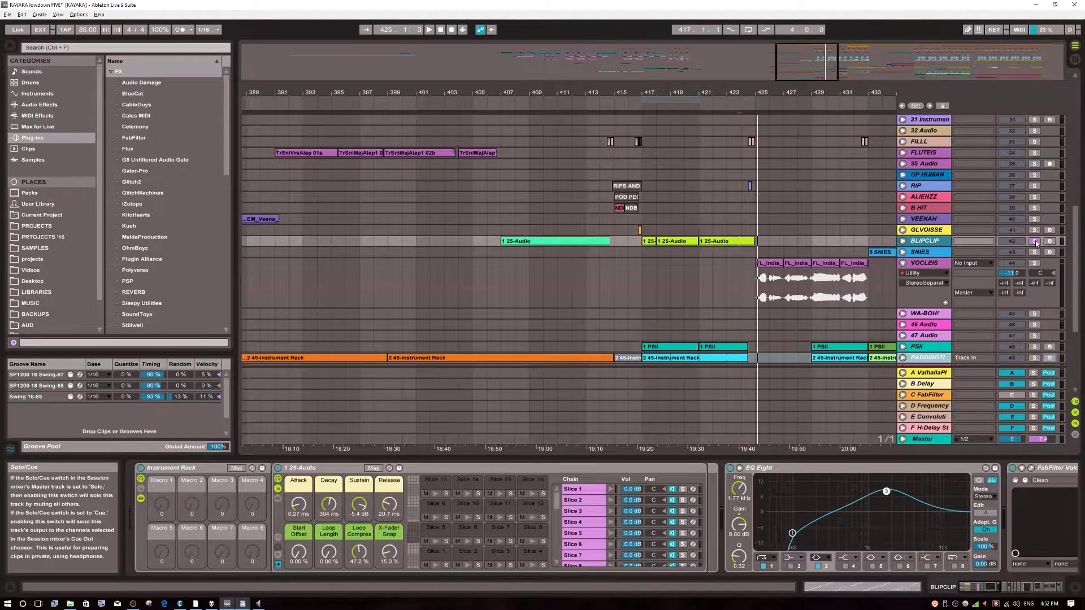
# Step: Fold all tracks, focus on VOCLEIS's vocal clips at bar 425 and open the Manipulator plug-in from the track's effect chain
pyautogui.hotkey('alt', 'u')
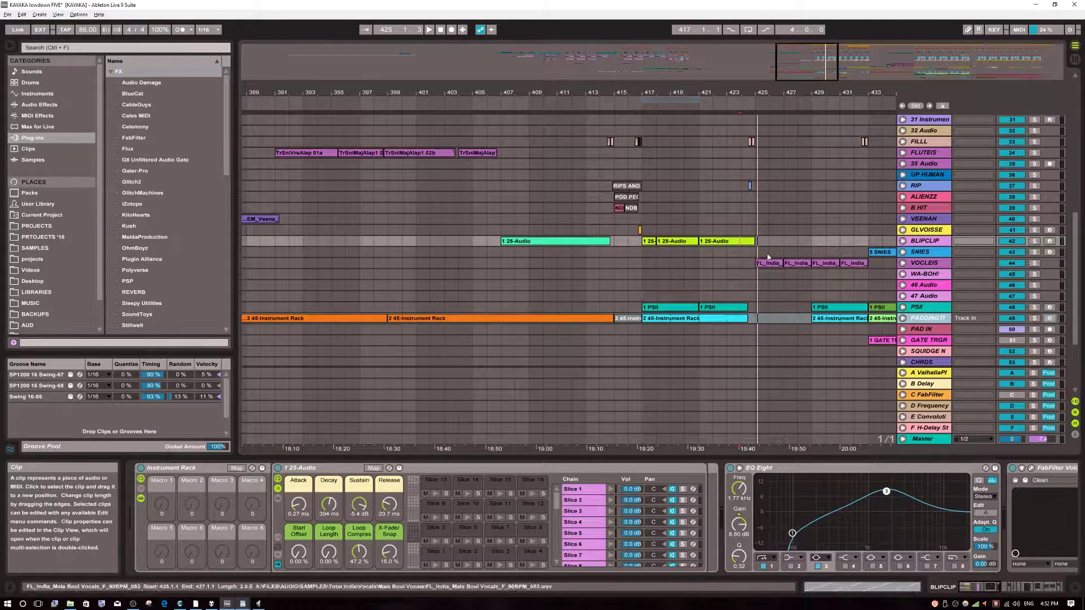
pyautogui.doubleClick(837, 91)
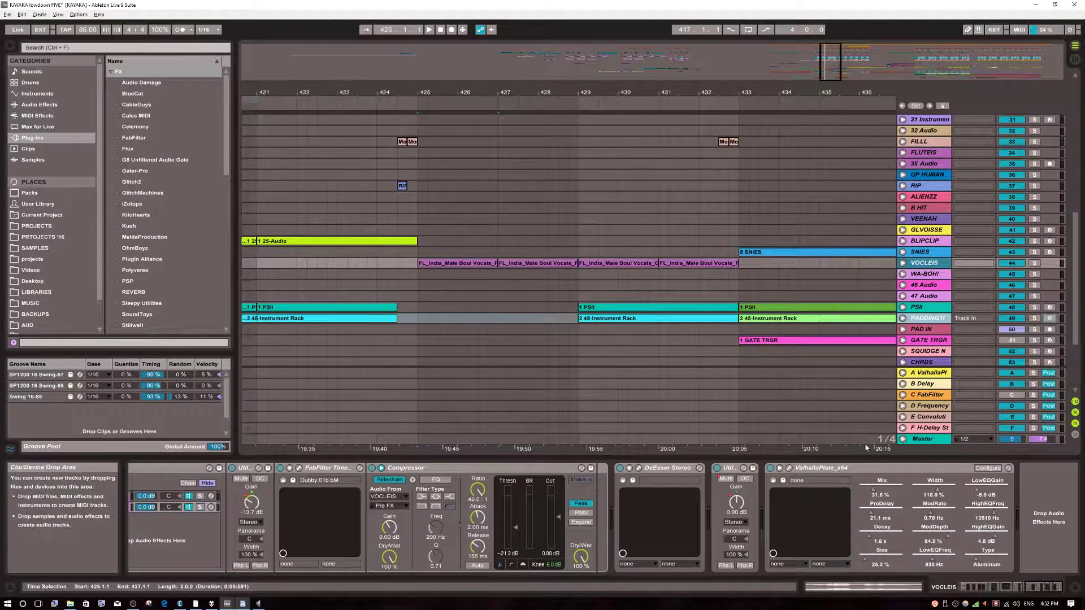
pyautogui.scroll(3, 420, 528)
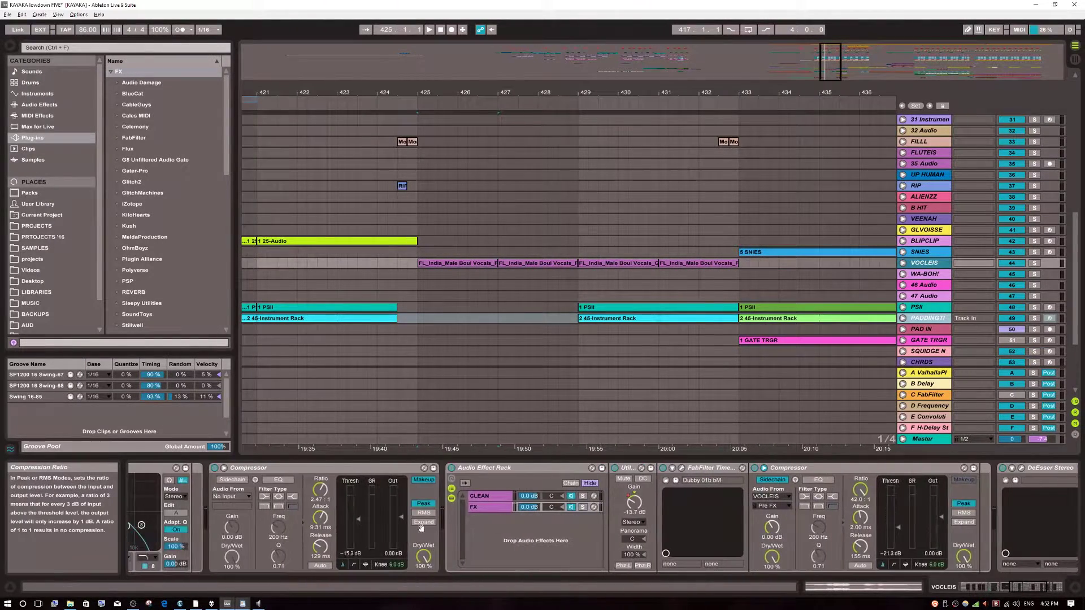
pyautogui.scroll(-10, 420, 528)
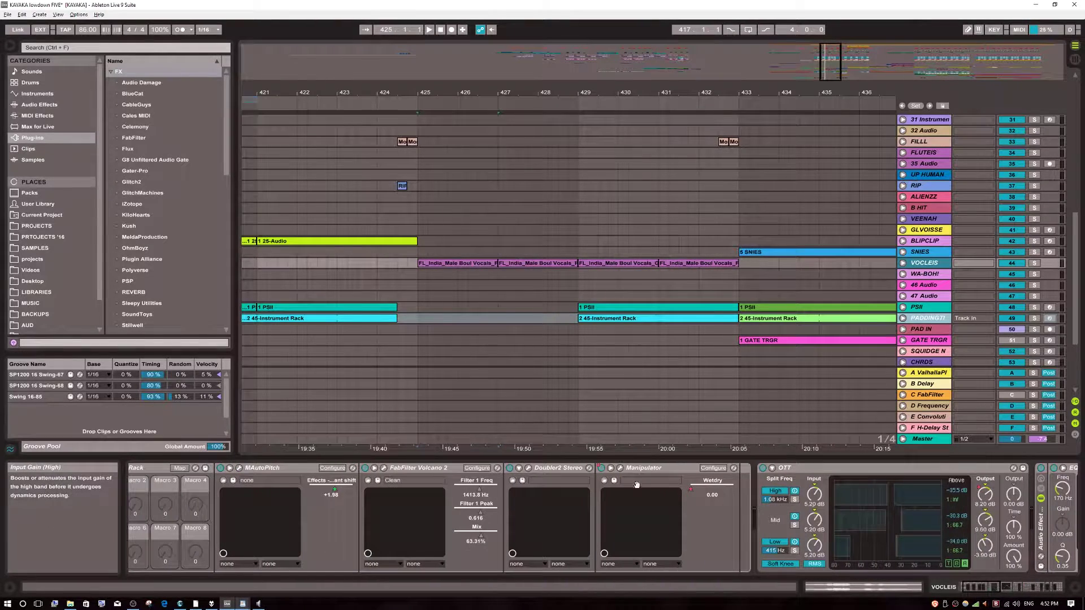
pyautogui.click(619, 468)
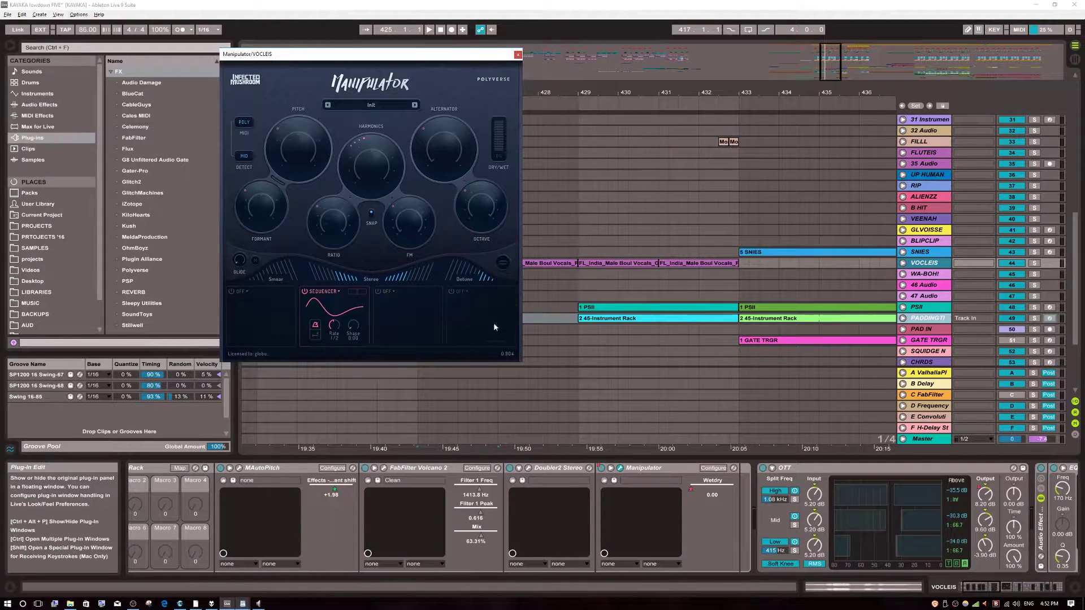
pyautogui.moveTo(384, 57); pyautogui.dragTo(425, 117)
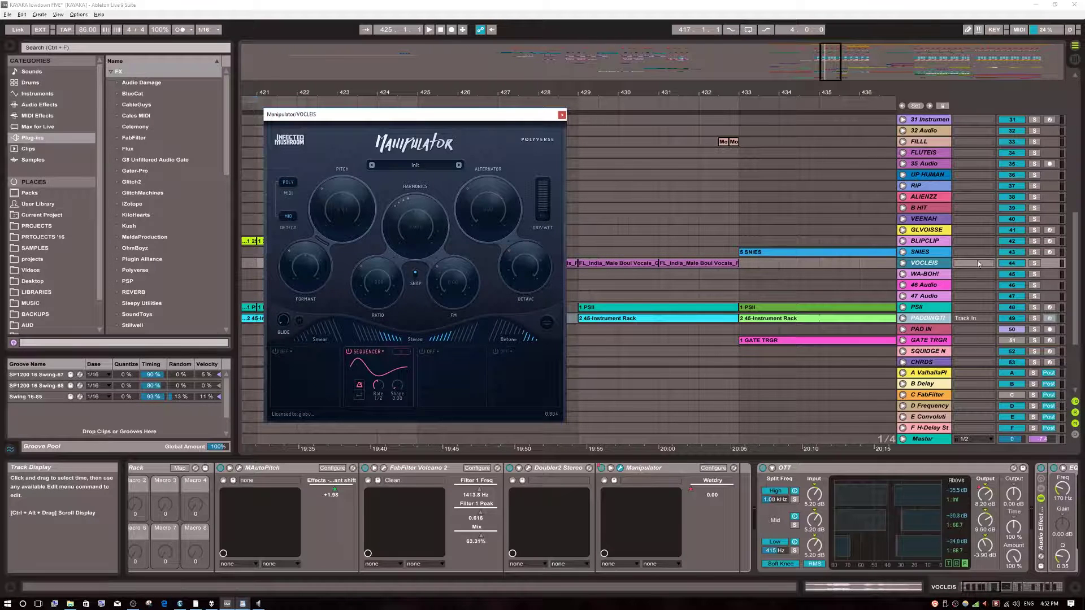
# Step: Solo VOCLEIS, audition its vocal clips from bar 425 with Manipulator open, and close the plug-in and stop playback
pyautogui.click(1034, 263)
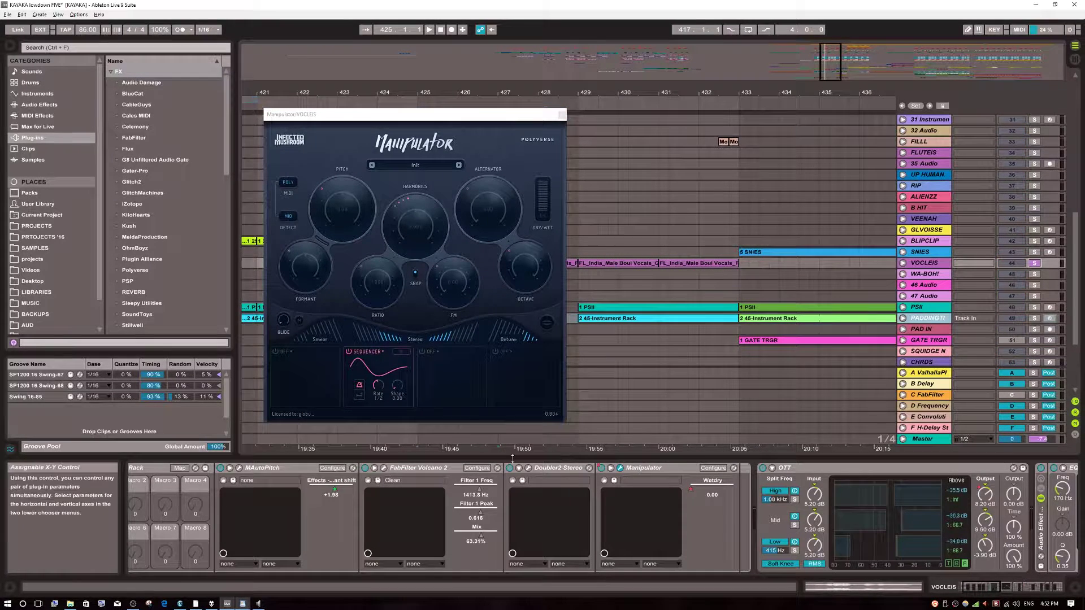
pyautogui.moveTo(512, 117); pyautogui.dragTo(317, 93)
pyautogui.press('space')
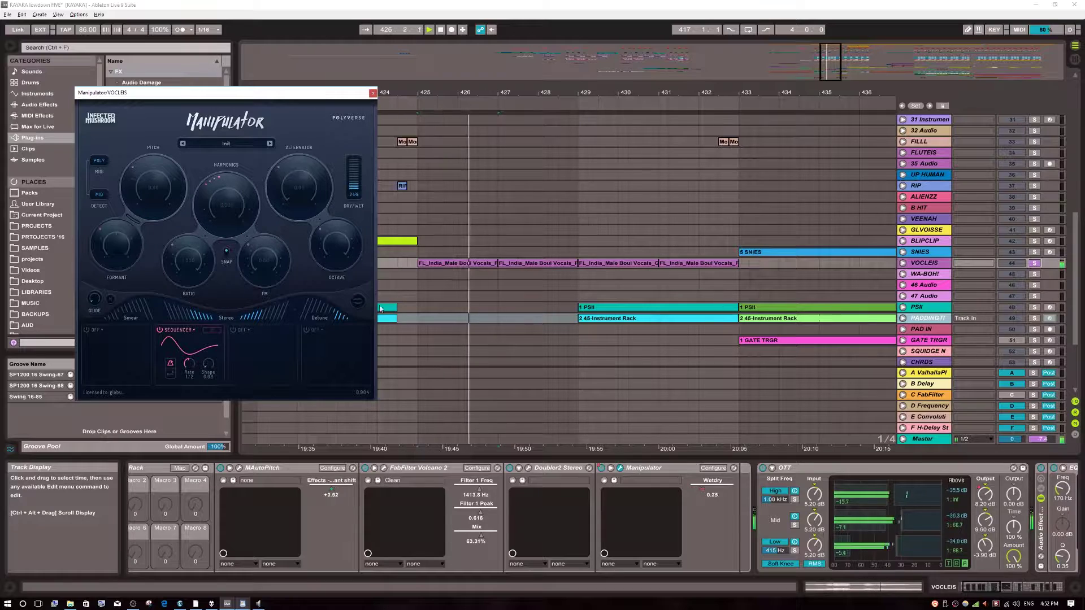
pyautogui.moveTo(354, 509); pyautogui.dragTo(458, 511)
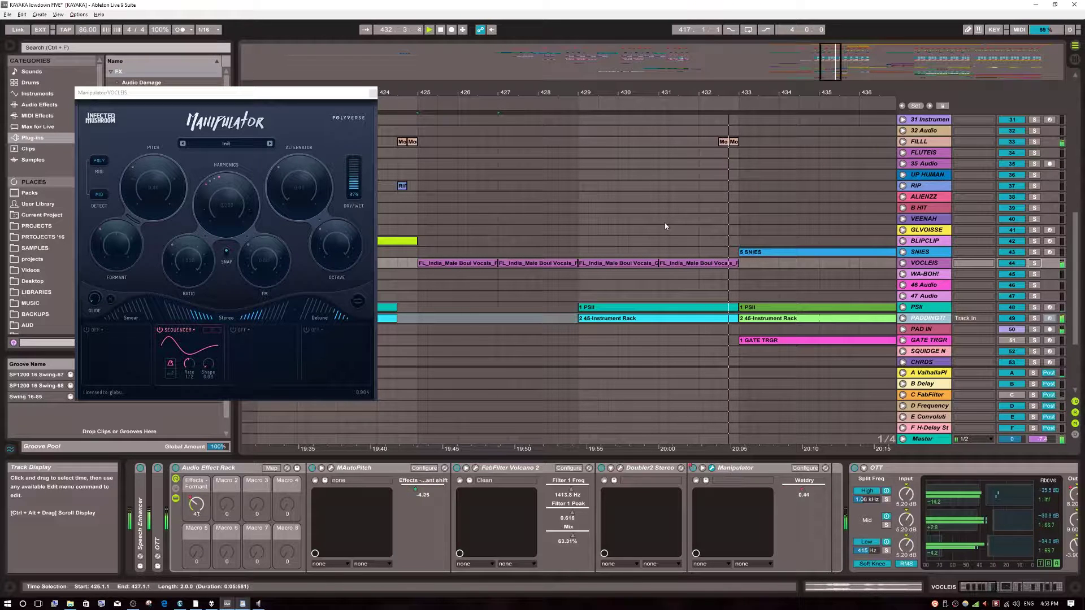
pyautogui.click(372, 93)
pyautogui.moveTo(385, 91); pyautogui.dragTo(385, 63)
pyautogui.press('space')
# Step: Examine the B HIT effect clips around bar 530 and the track's device chain
pyautogui.moveTo(753, 214); pyautogui.dragTo(466, 192)
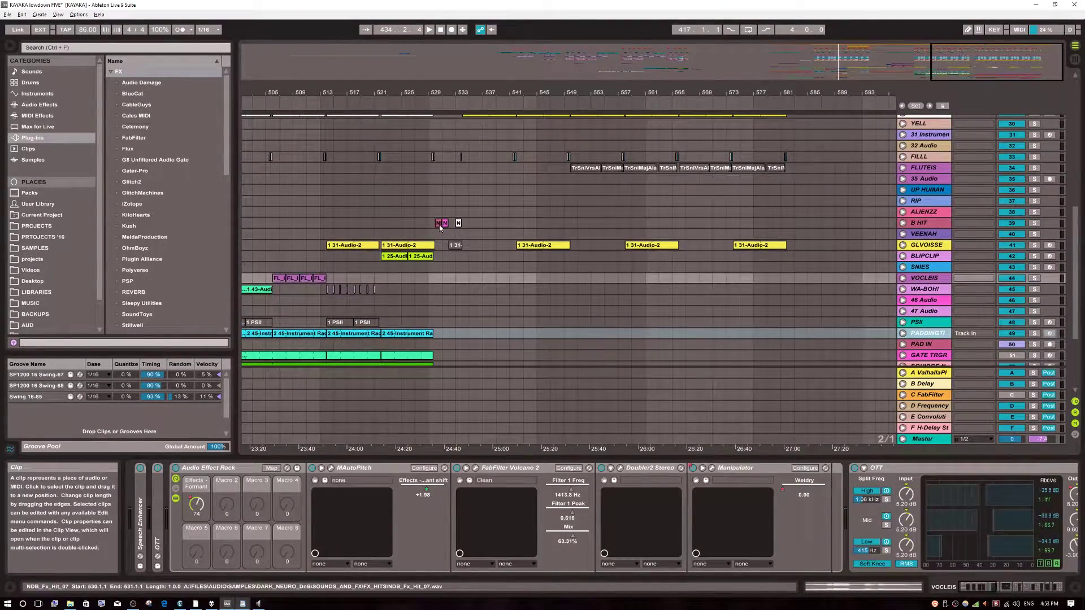
pyautogui.moveTo(443, 96); pyautogui.dragTo(465, 116)
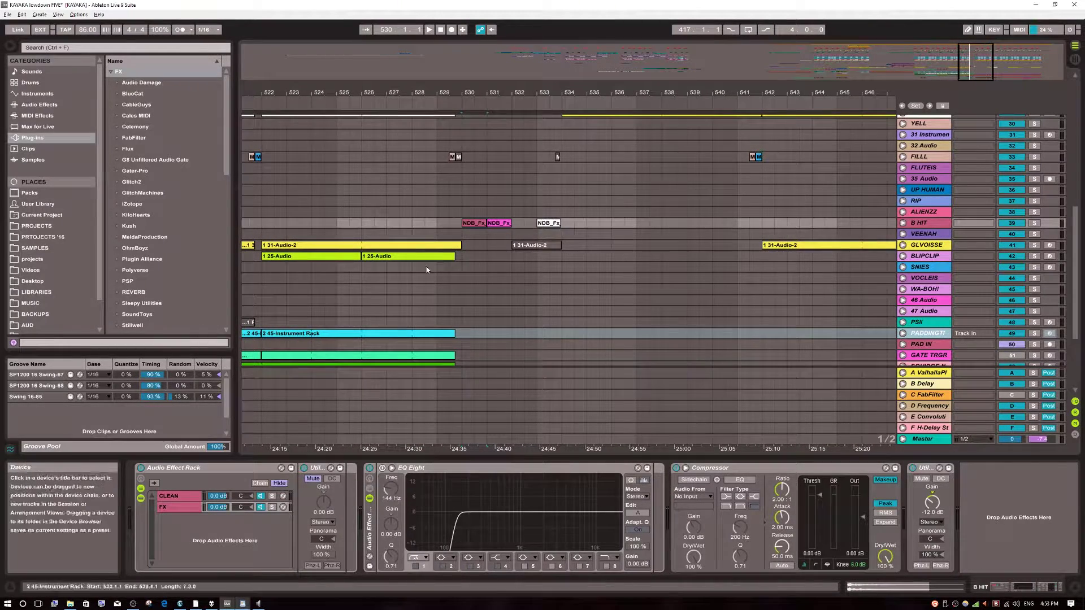
pyautogui.moveTo(486, 107); pyautogui.dragTo(489, 68)
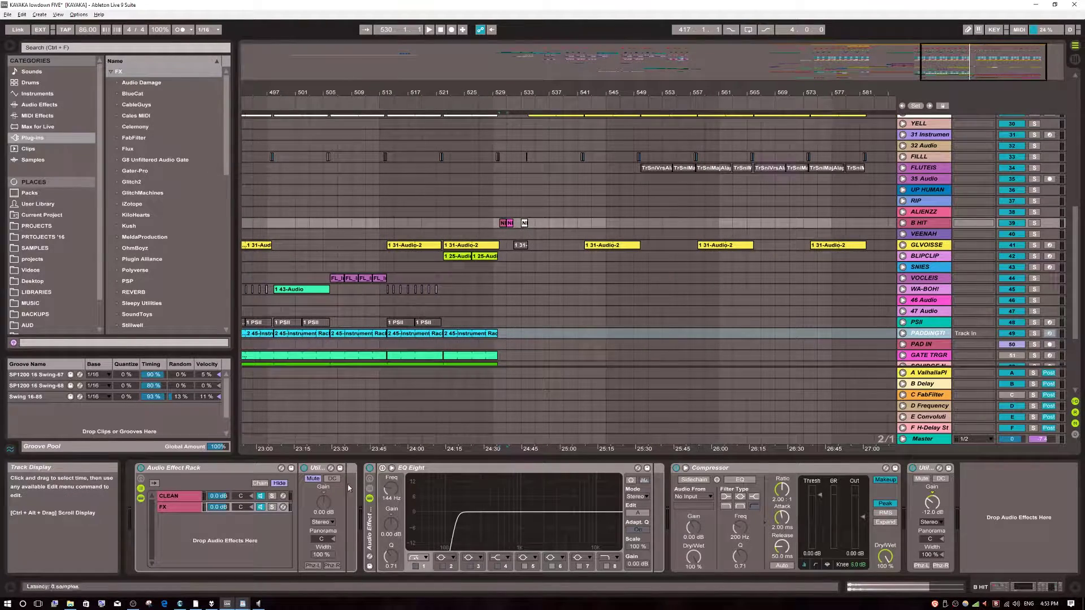
# Step: Switch to the WordPad document with the numbered questions and go through questions 1 and 2
pyautogui.moveTo(243, 602)
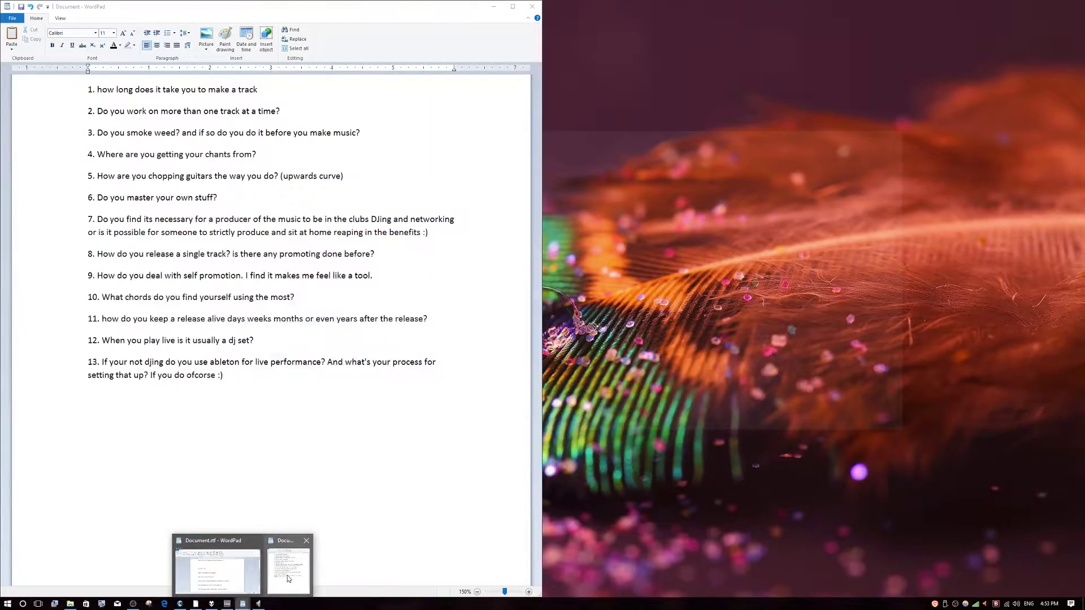
pyautogui.click(288, 573)
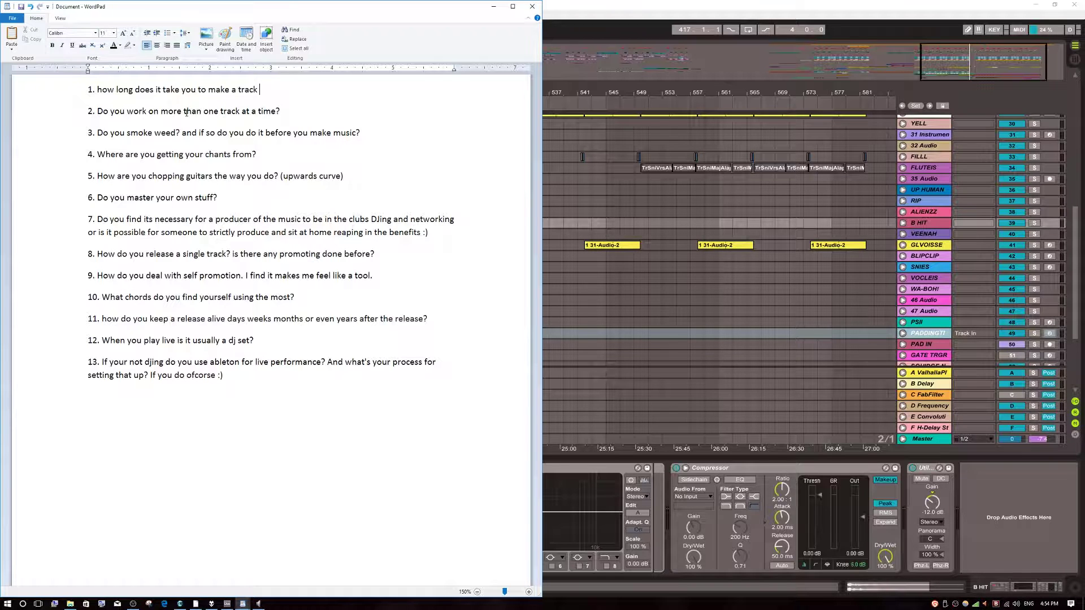
pyautogui.click(287, 111)
# Step: Show the production notes in Document.rtf, review the list of track changes and return to the numbered questions
pyautogui.click(243, 603)
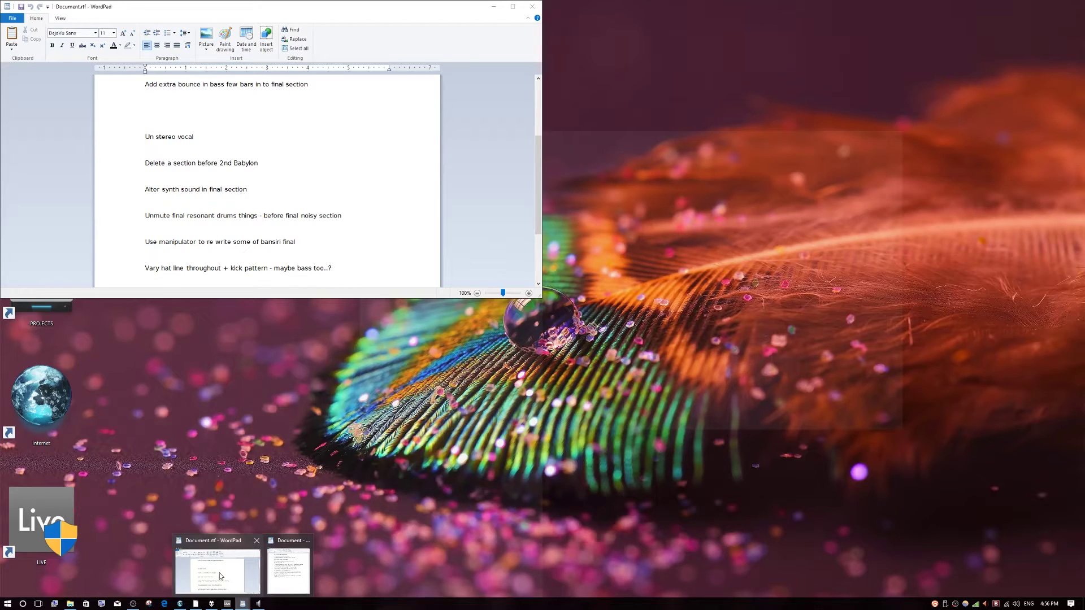
pyautogui.click(184, 573)
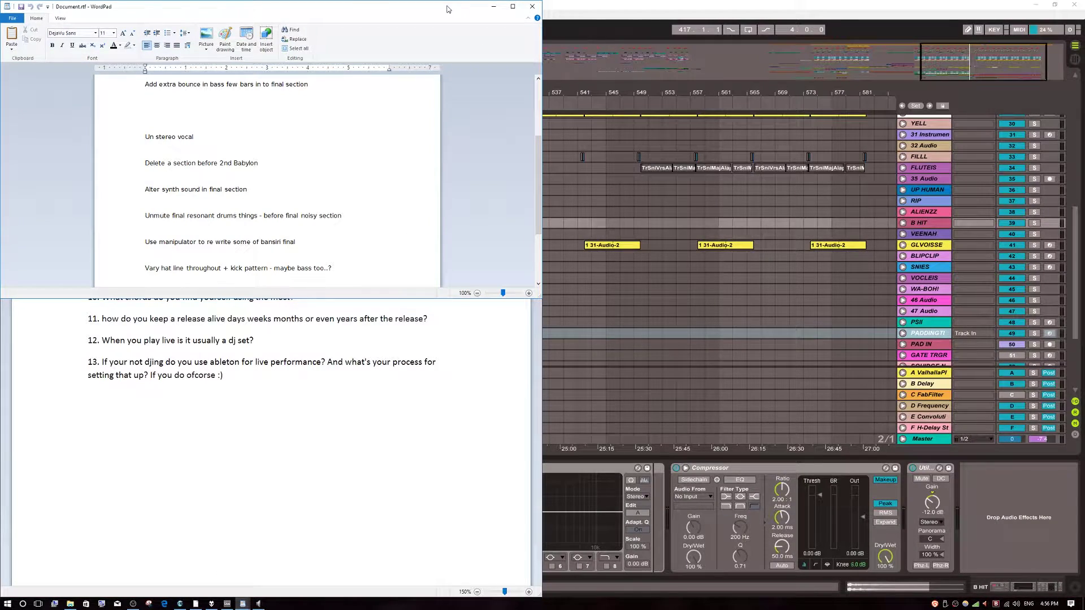
pyautogui.moveTo(447, 6); pyautogui.dragTo(441, 10)
pyautogui.moveTo(275, 11); pyautogui.dragTo(377, 32)
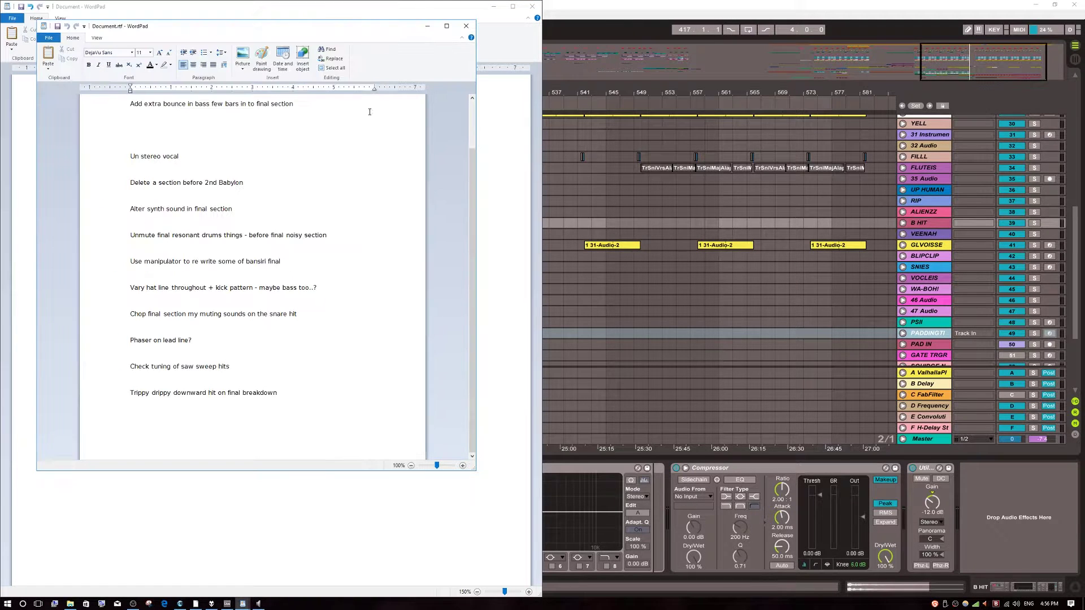
pyautogui.scroll(4, 393, 235)
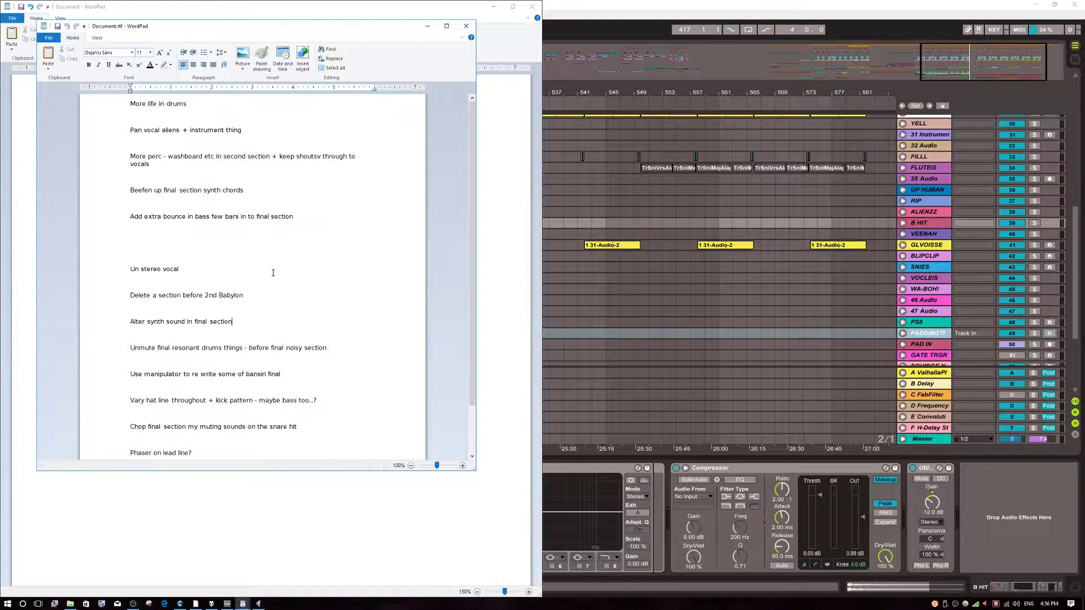
pyautogui.scroll(-1, 273, 272)
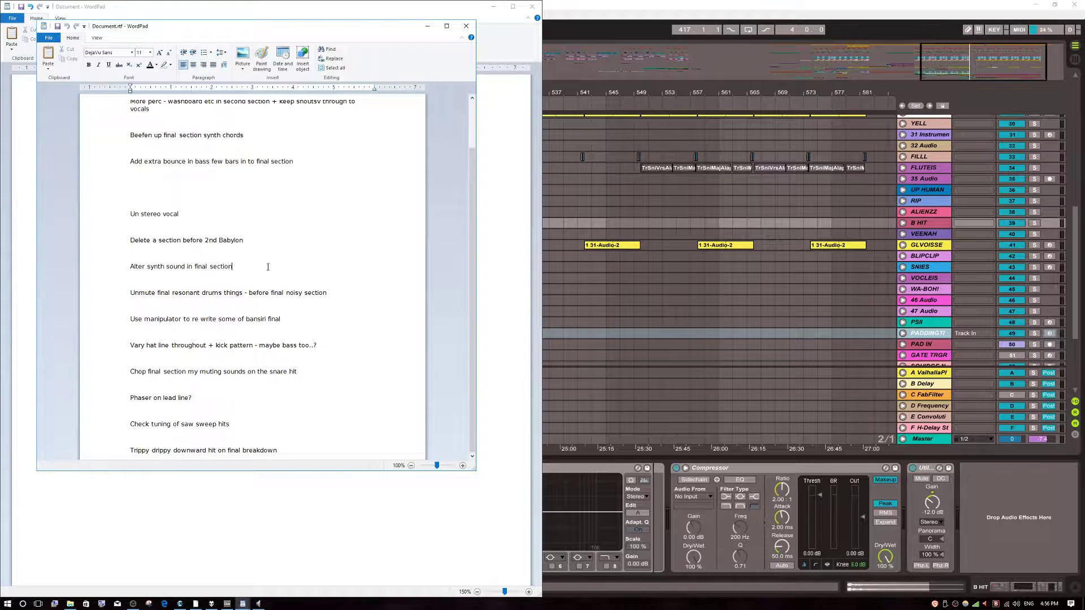
pyautogui.click(489, 477)
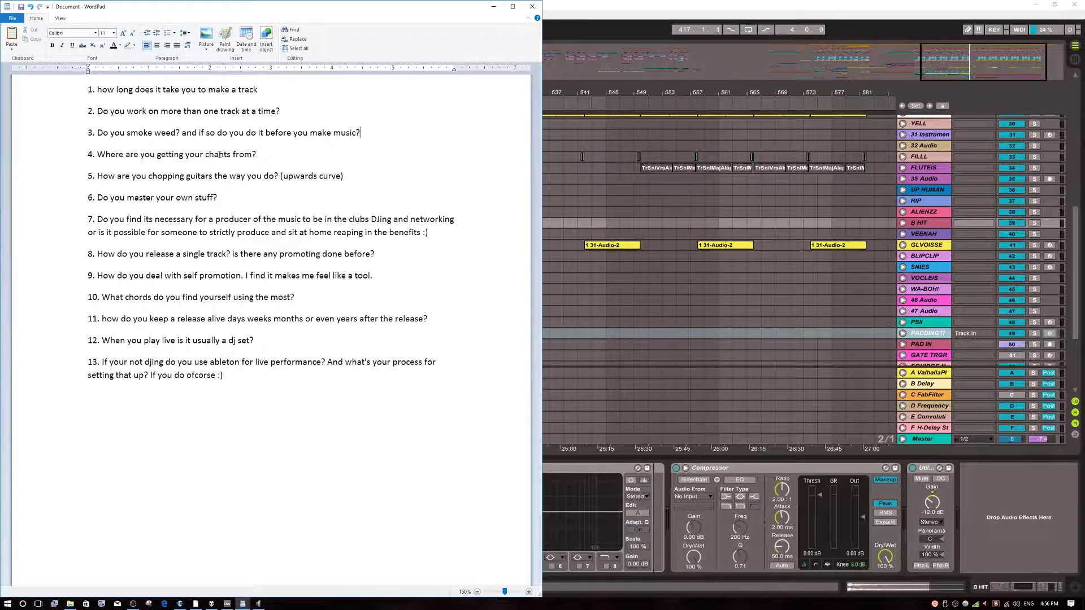
# Step: Work through questions 4 to 10 of the list, highlighting the "(upwards curve)" note in question 5 and the text of question 6
pyautogui.click(259, 155)
pyautogui.click(346, 176)
pyautogui.moveTo(346, 176); pyautogui.dragTo(280, 175)
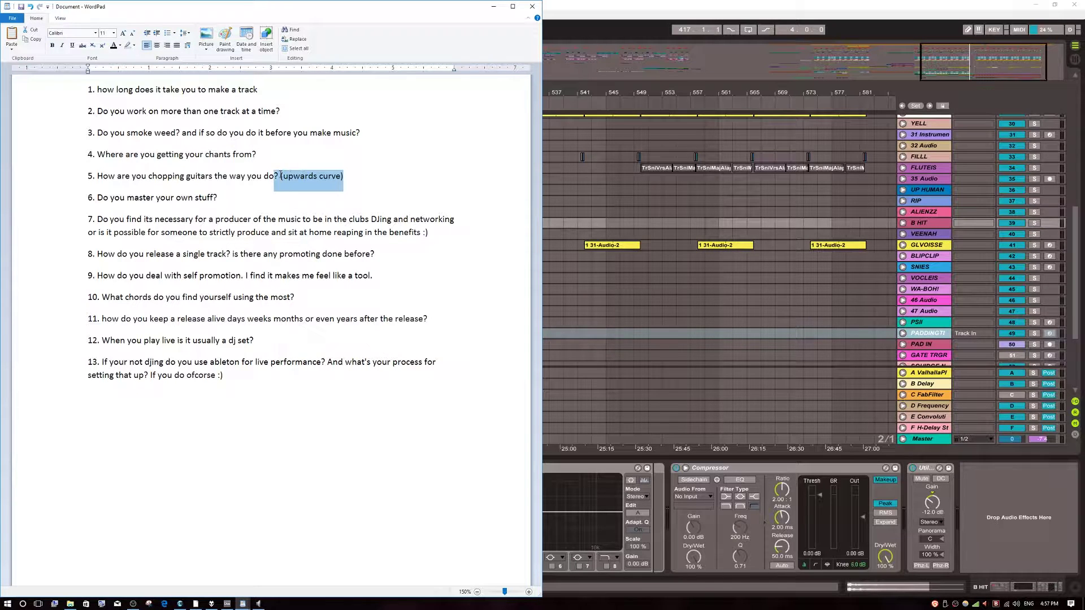
pyautogui.press('Right')
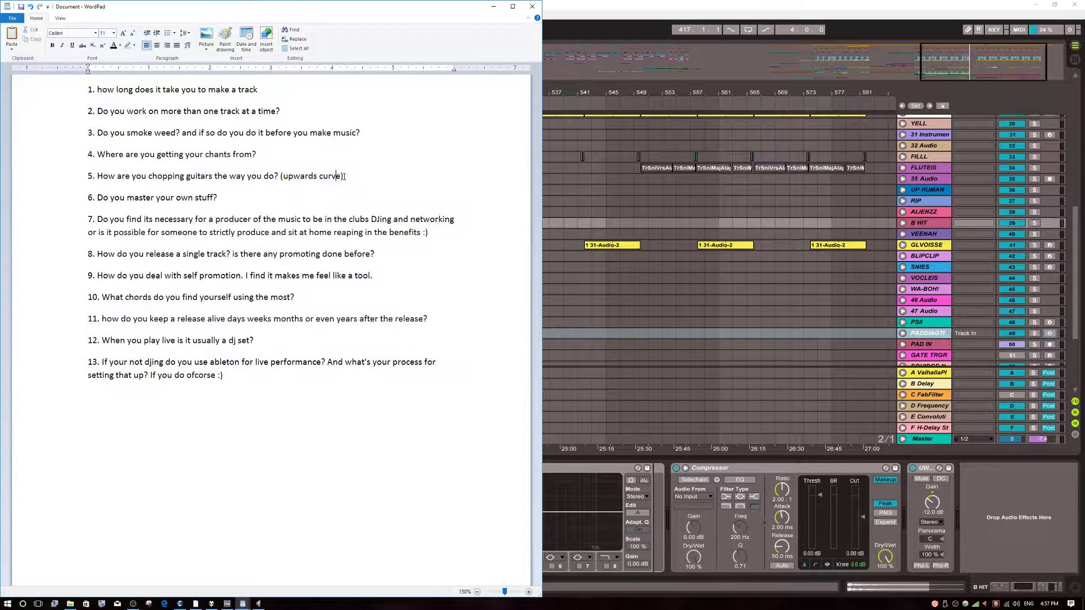
pyautogui.moveTo(218, 197); pyautogui.dragTo(105, 201)
pyautogui.click(380, 233)
pyautogui.press('End')
pyautogui.click(297, 297)
# Step: Try to close the KAYAKA lowdown FIVE set in Ableton Live and back out at the save prompt
pyautogui.click(1074, 4)
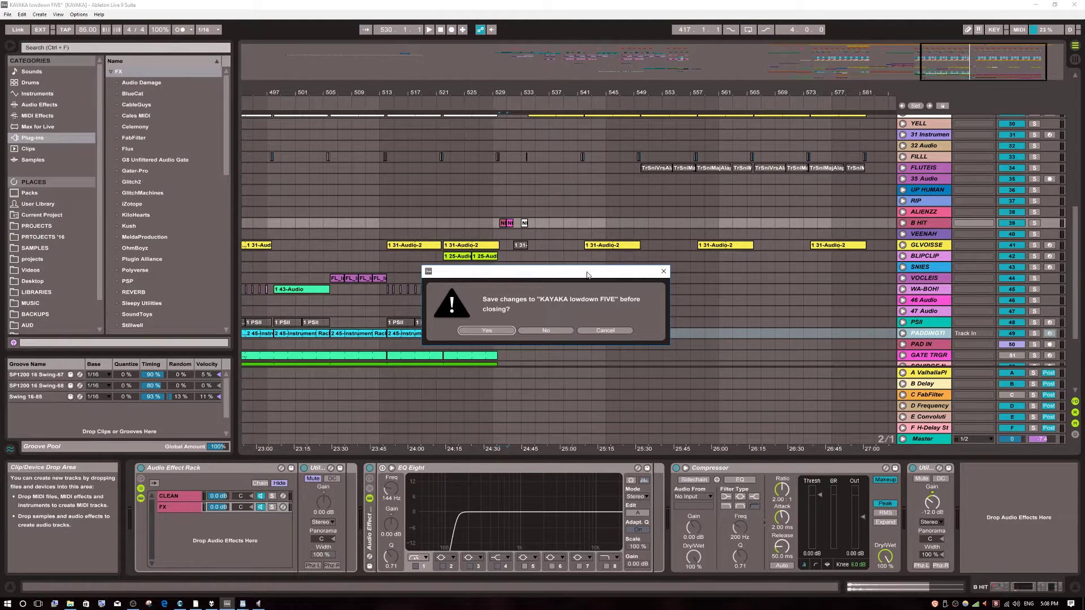
pyautogui.moveTo(562, 275); pyautogui.dragTo(773, 350)
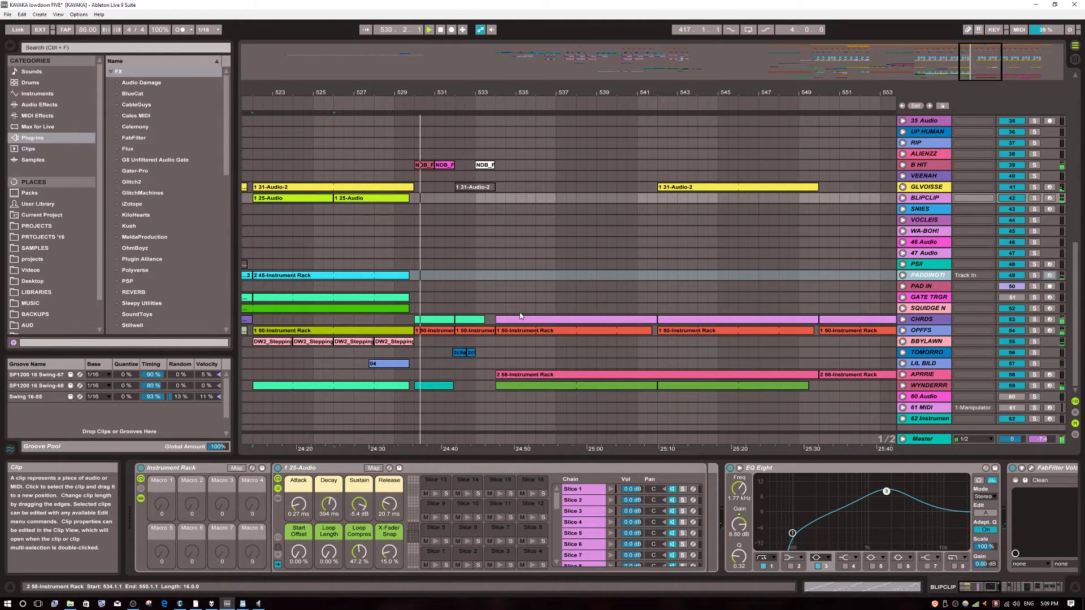
# Step: Unfold CHRDS to show its E-Convolution send automation while the arrangement plays from bar 530, and fold the track again
pyautogui.click(902, 320)
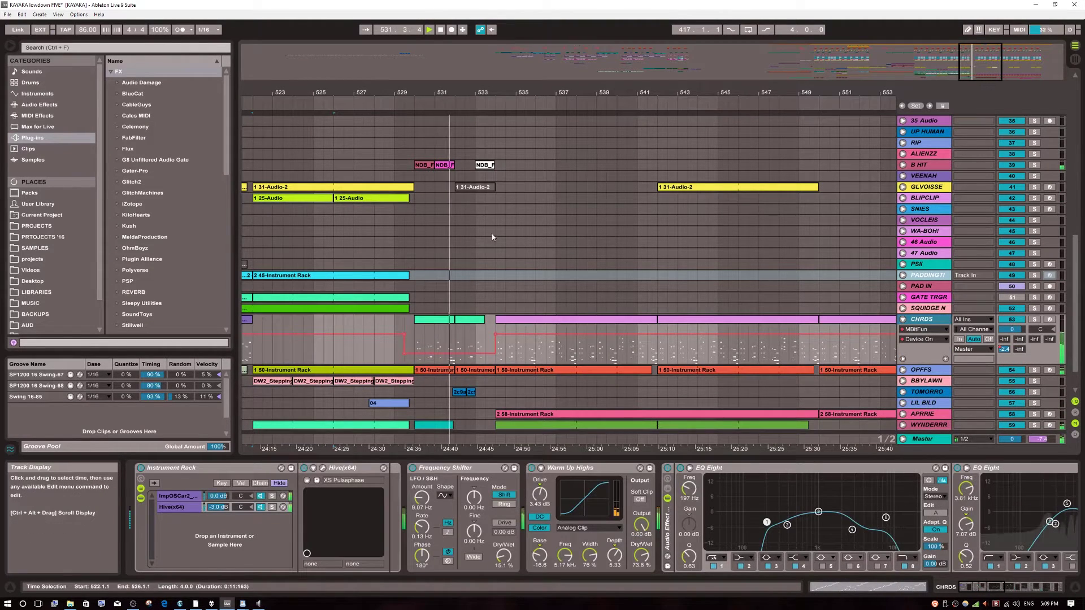
pyautogui.moveTo(491, 92); pyautogui.dragTo(361, 92)
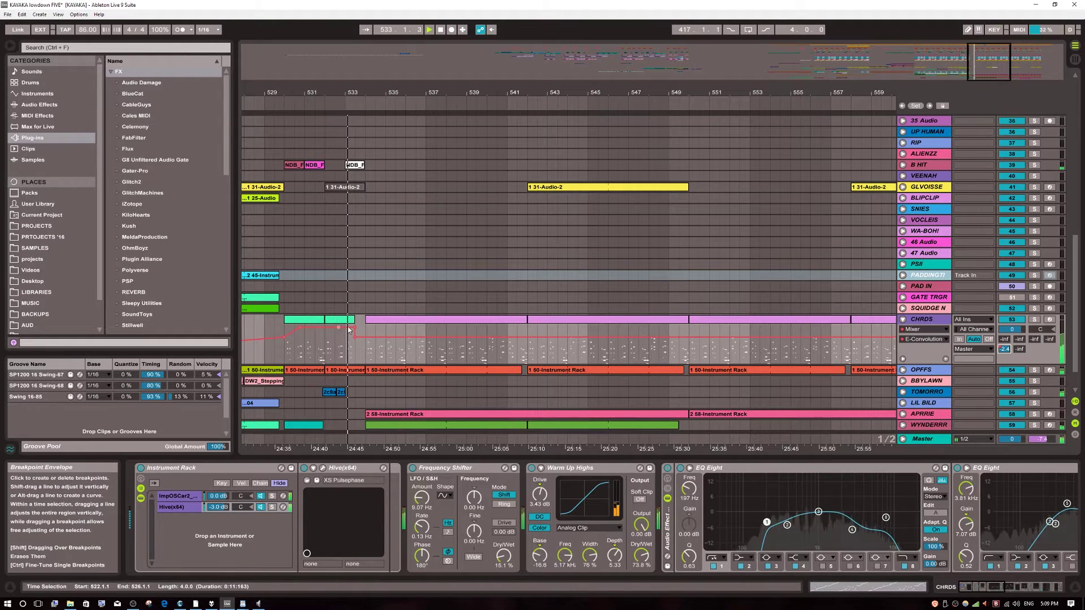
pyautogui.click(904, 319)
pyautogui.moveTo(426, 86); pyautogui.dragTo(482, 90)
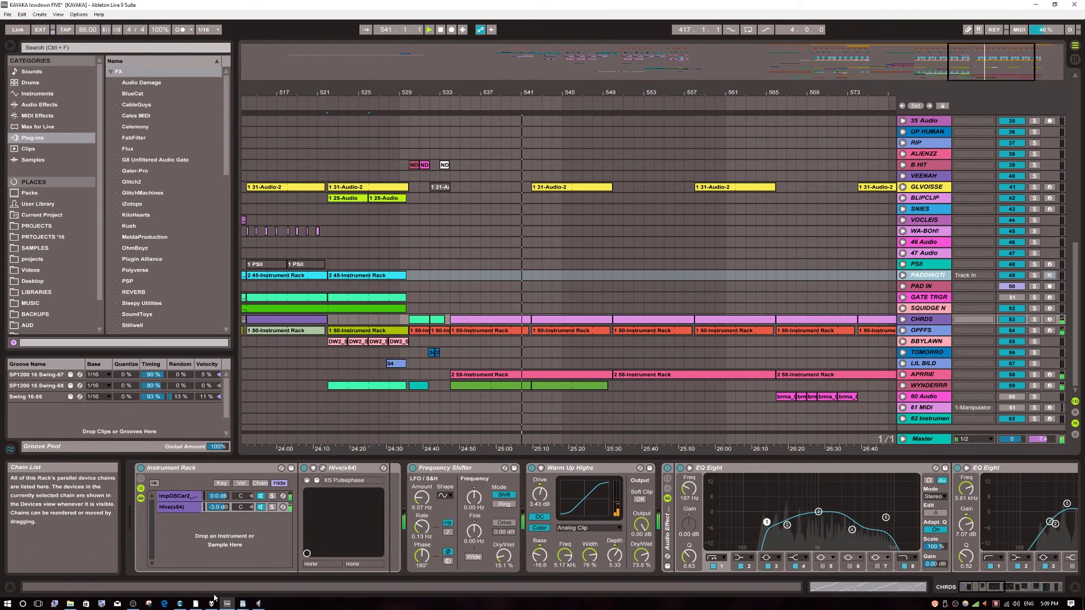
pyautogui.click(131, 603)
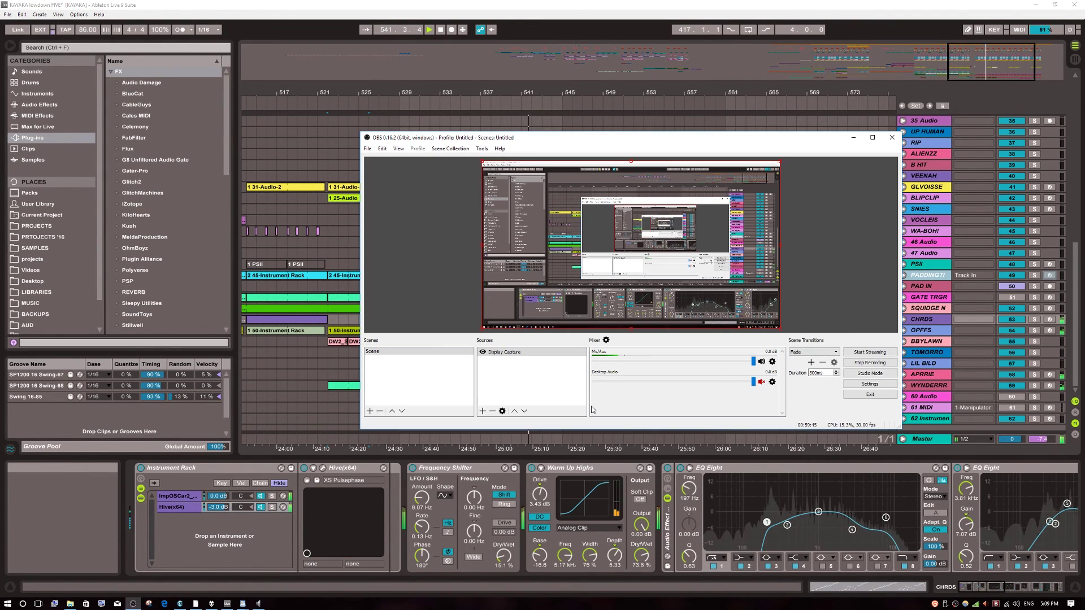